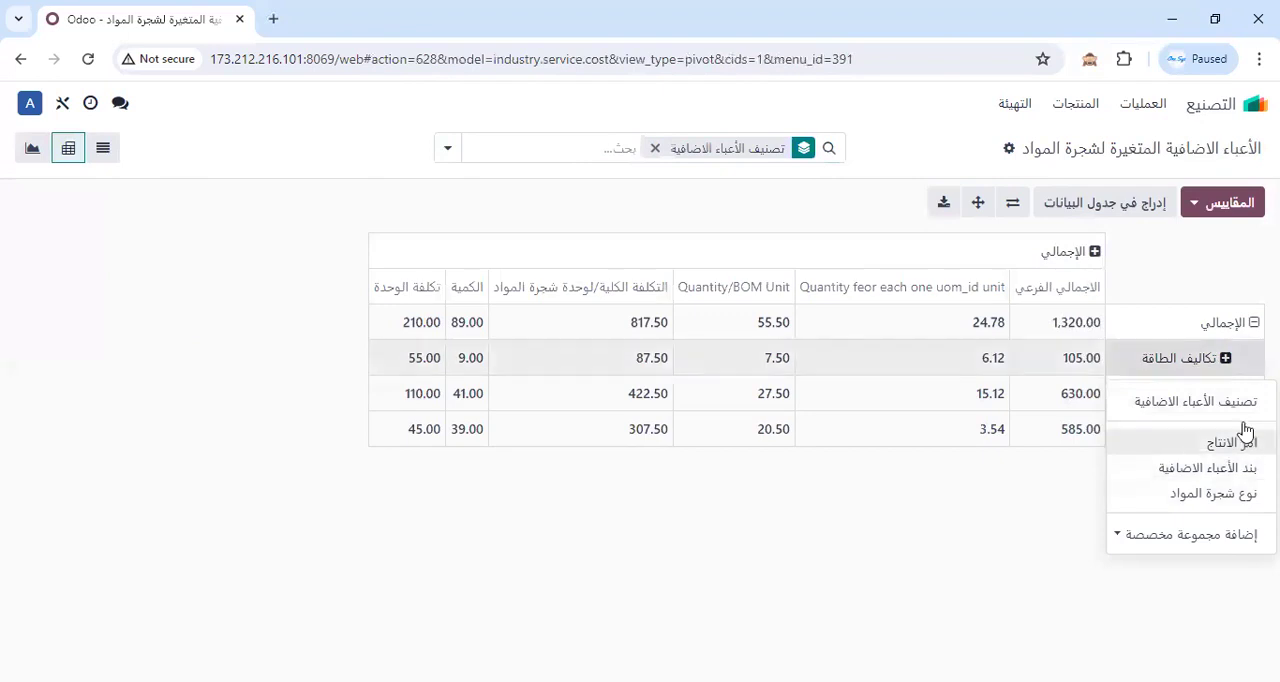
{"action": "left_click", "coordinate": [1243, 502]}
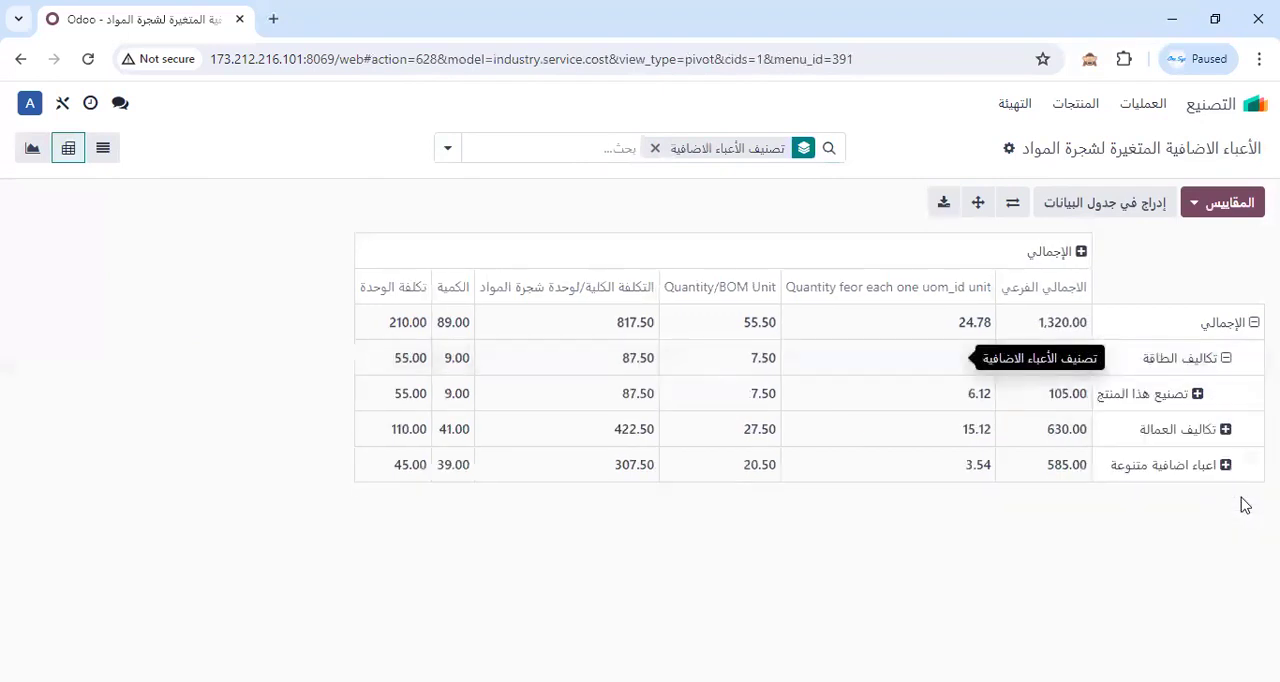
{"action": "left_click", "coordinate": [1222, 370]}
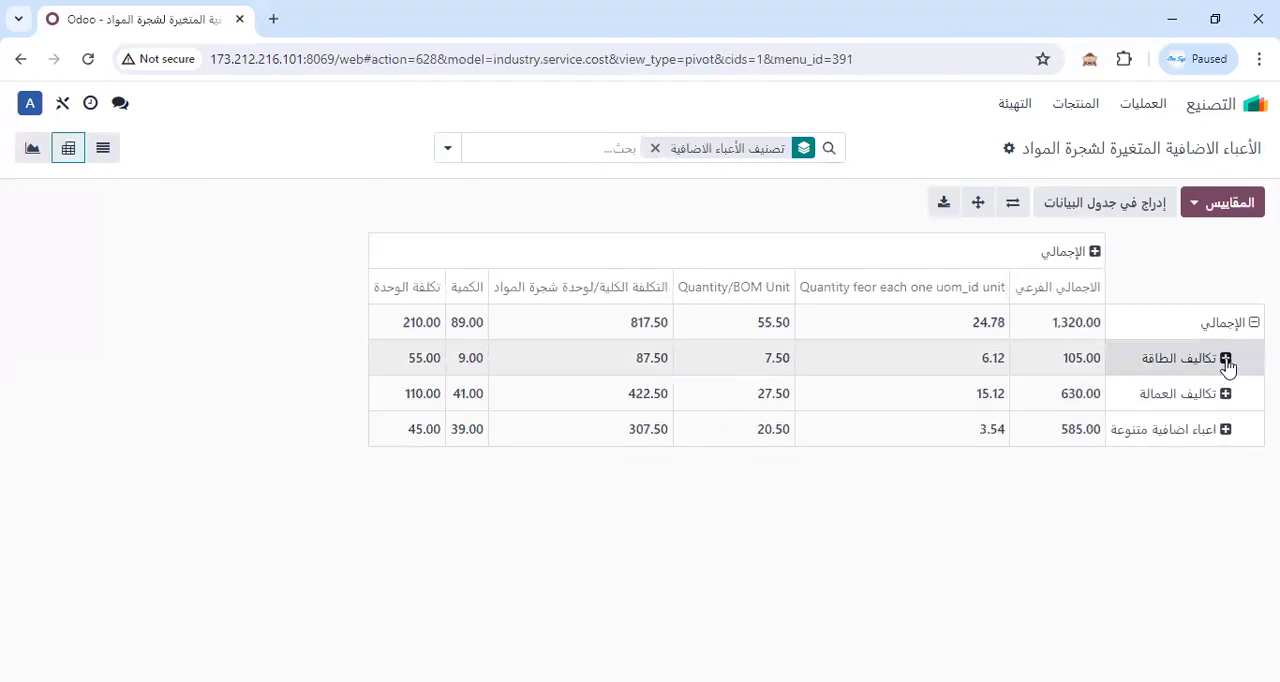
{"action": "left_click", "coordinate": [1222, 368]}
{"action": "left_click", "coordinate": [1228, 476]}
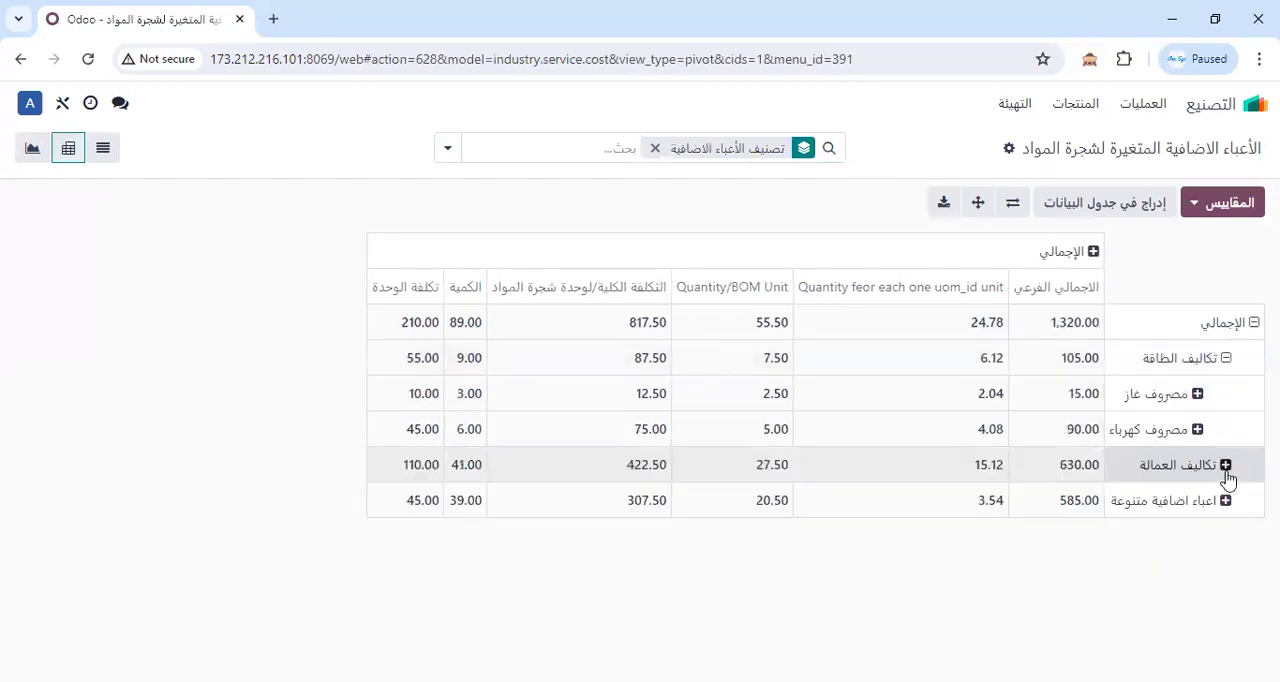
{"action": "left_click", "coordinate": [1224, 359]}
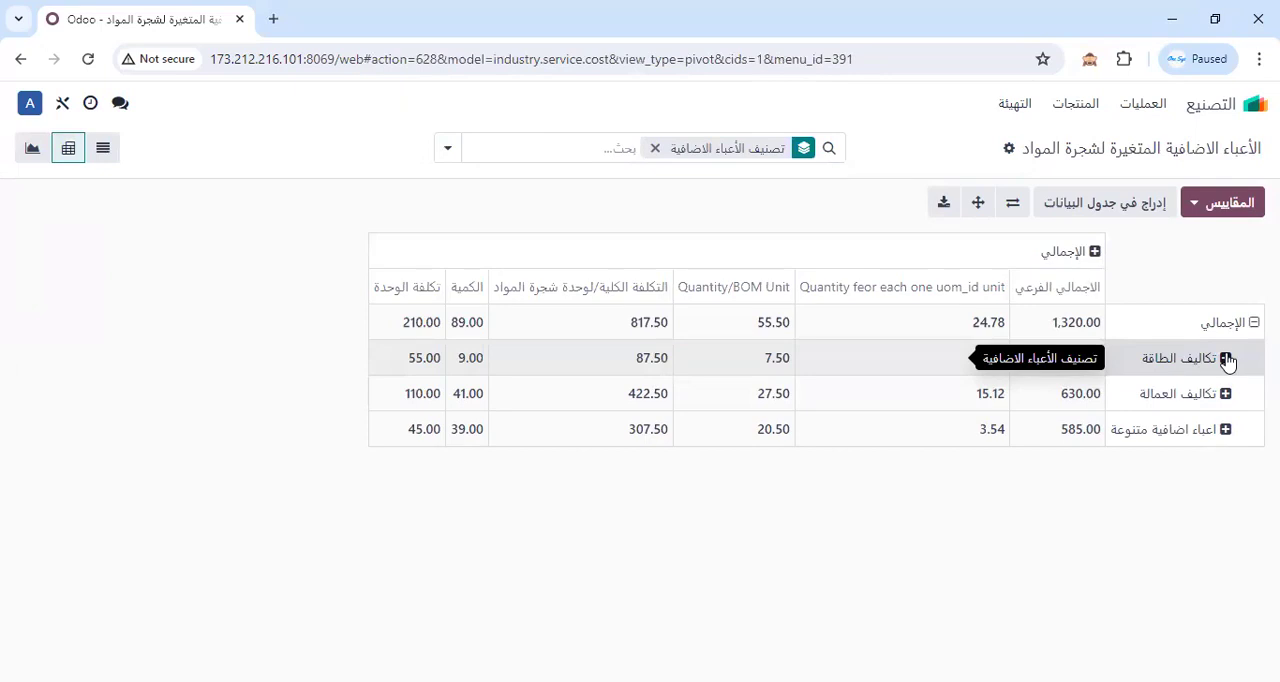
{"action": "left_click", "coordinate": [1075, 106]}
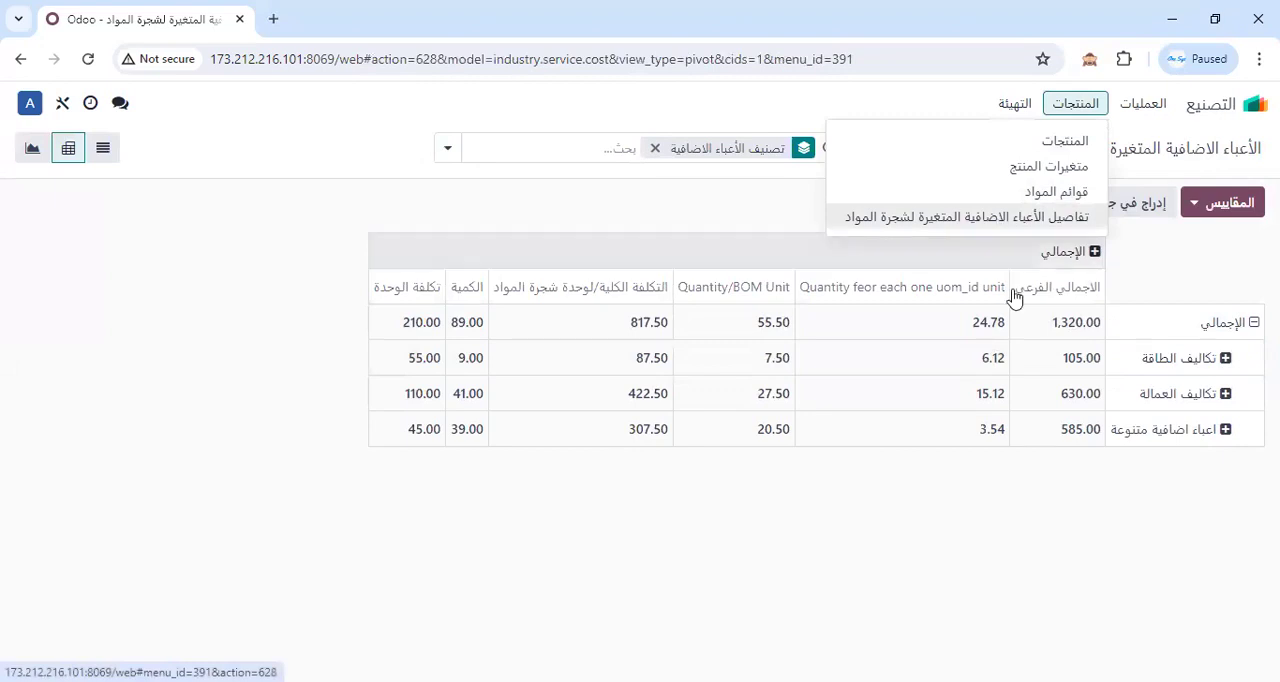
{"action": "left_click", "coordinate": [1231, 514]}
Break down the energy (تكاليف الطاقة), labour (تكاليف العمالة) and miscellaneous overhead (اعباء اضافية متنوعة) rows by overhead item (بند الأعباء الاضافية).
{"action": "left_click", "coordinate": [1228, 360]}
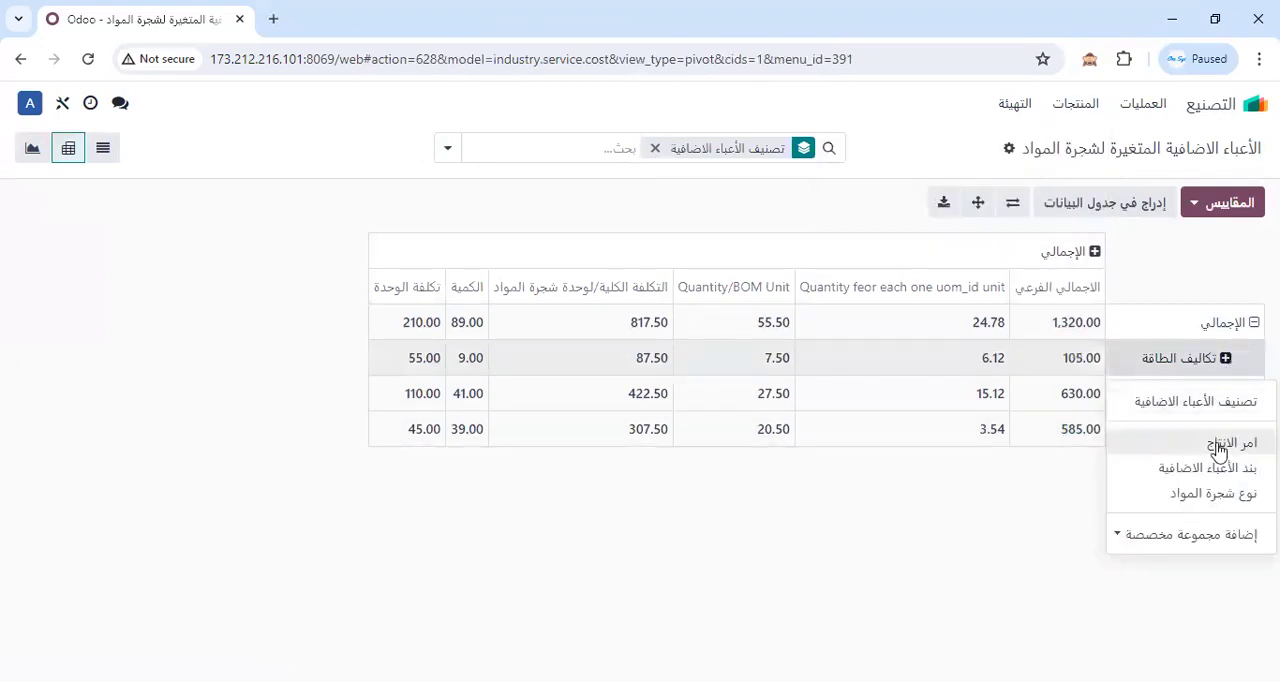
{"action": "left_click", "coordinate": [1229, 474]}
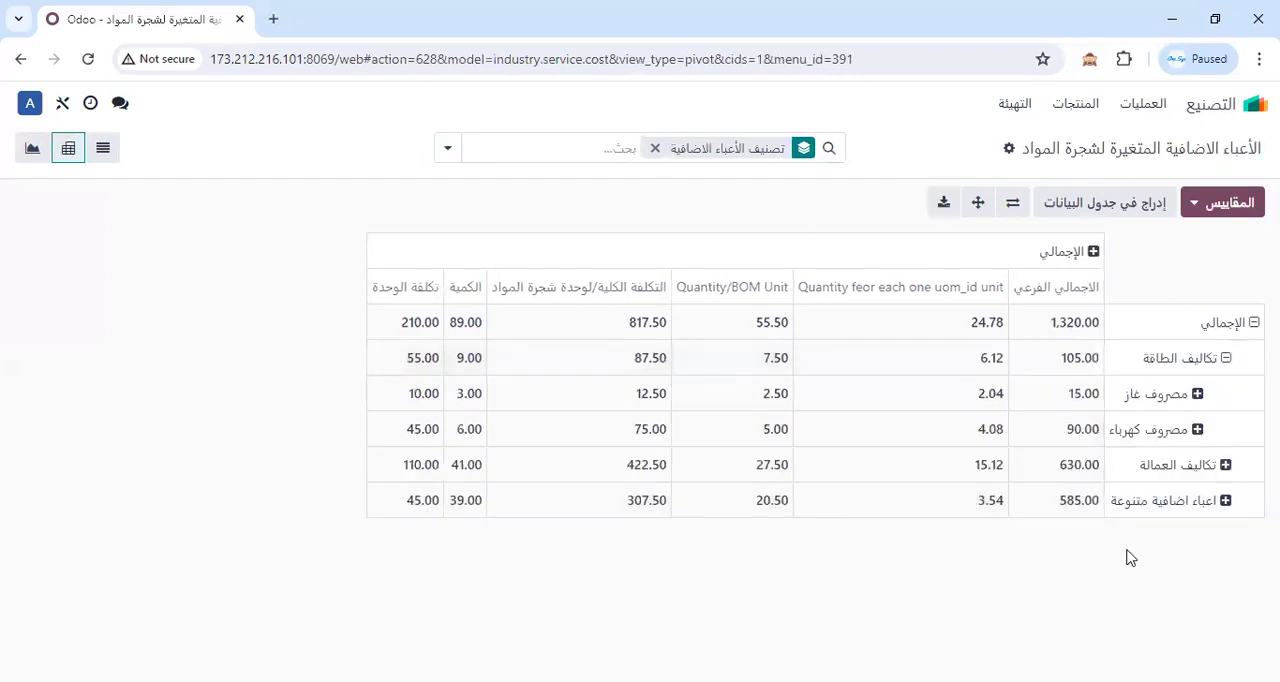
{"action": "left_click", "coordinate": [1221, 472]}
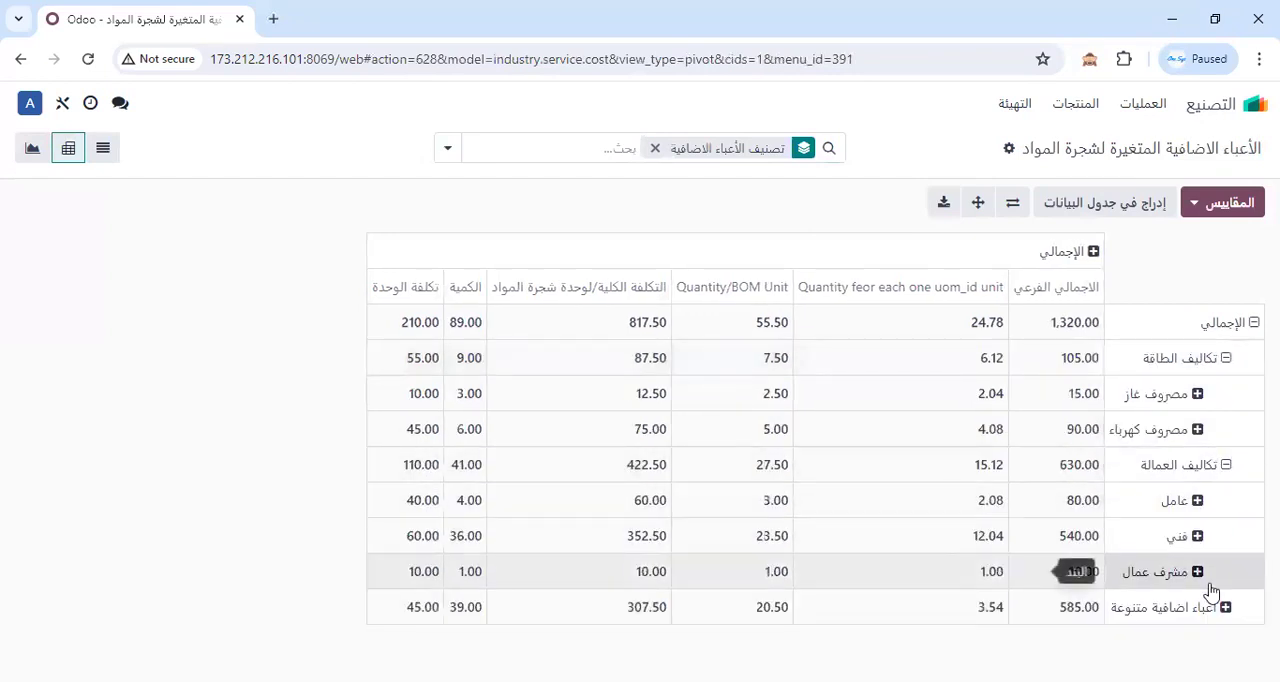
{"action": "left_click", "coordinate": [1220, 606]}
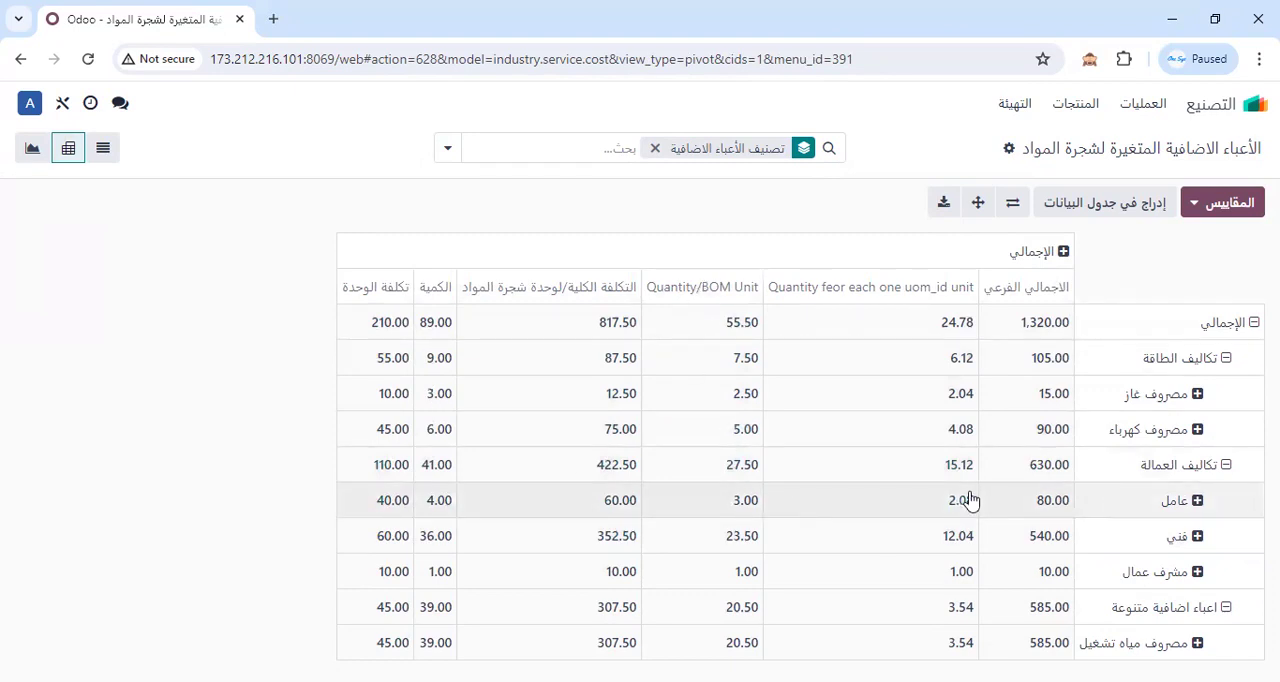
Break down the worker (عامل) row under labour costs by production order (امر الانتاج).
{"action": "left_click", "coordinate": [1195, 504]}
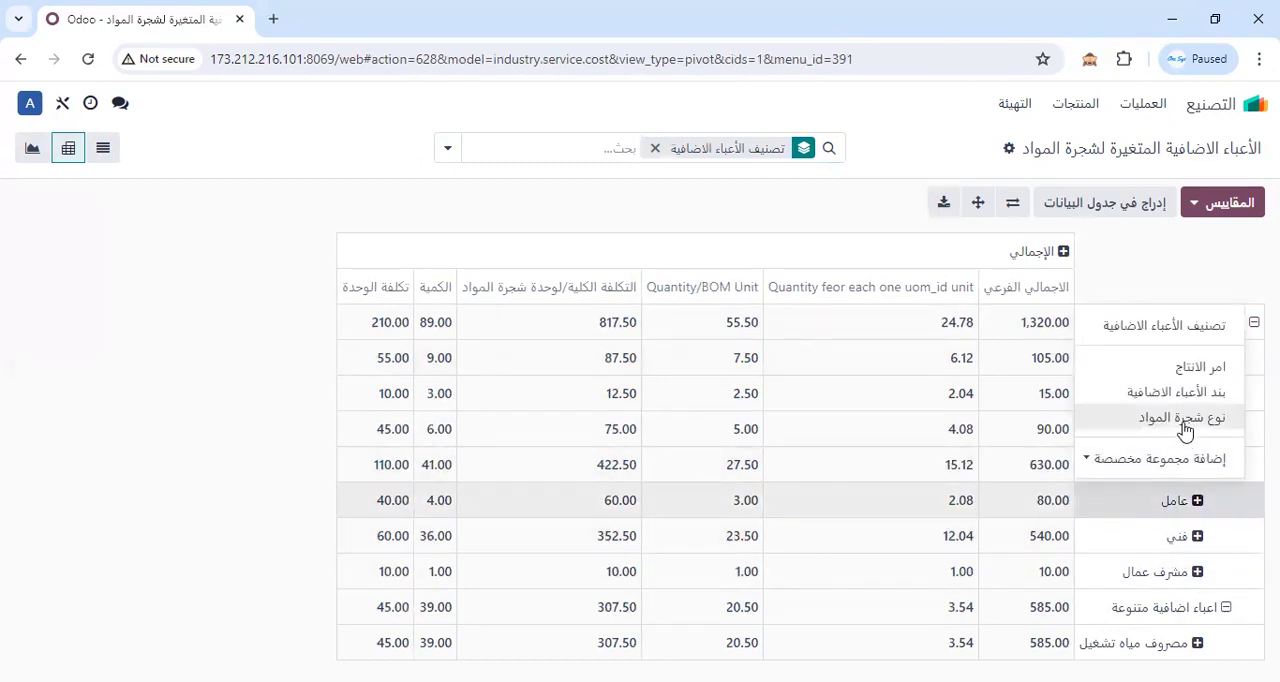
{"action": "left_click", "coordinate": [1178, 370]}
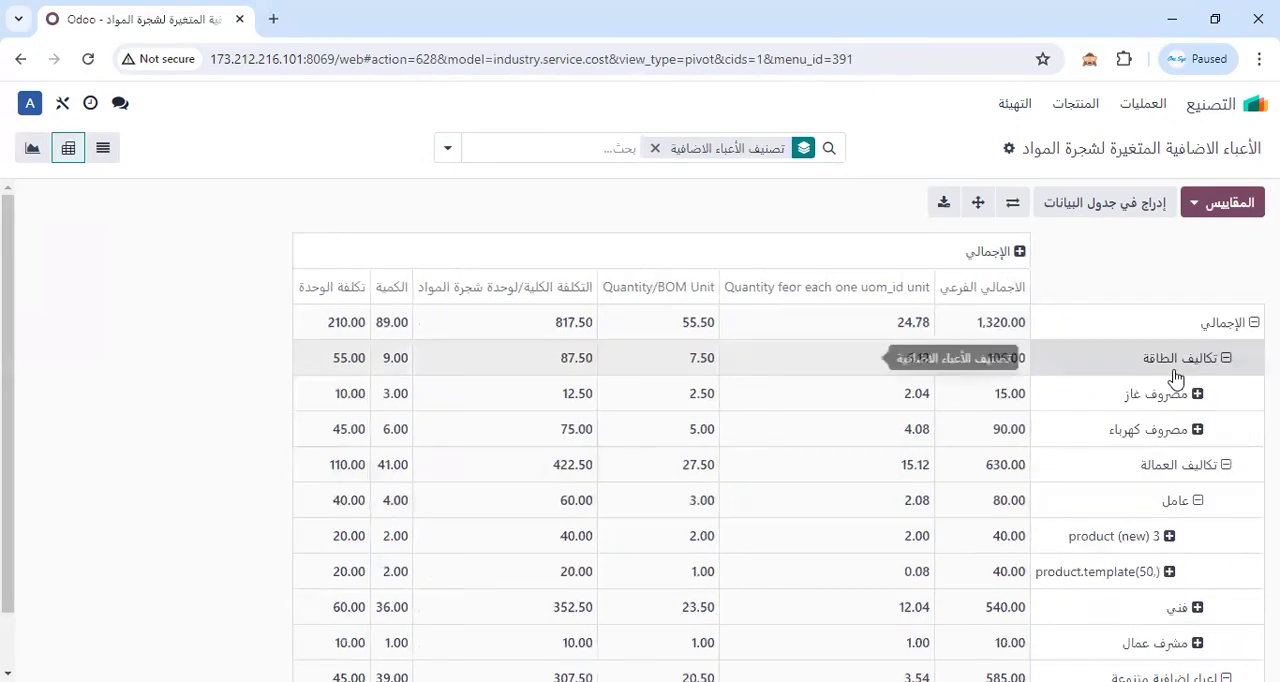
{"action": "left_click", "coordinate": [1117, 577]}
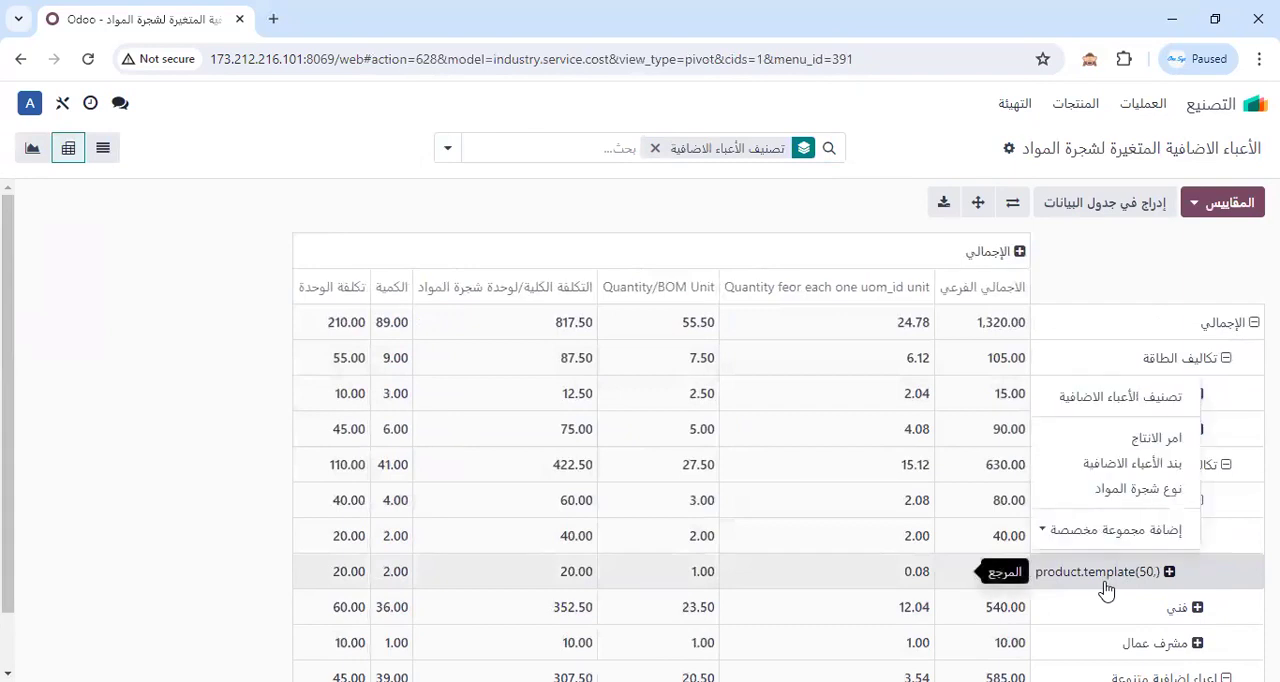
{"action": "left_click", "coordinate": [918, 156]}
Compare the overhead categories as bar, line and pie charts, and return to the pivot table.
{"action": "left_click", "coordinate": [32, 152]}
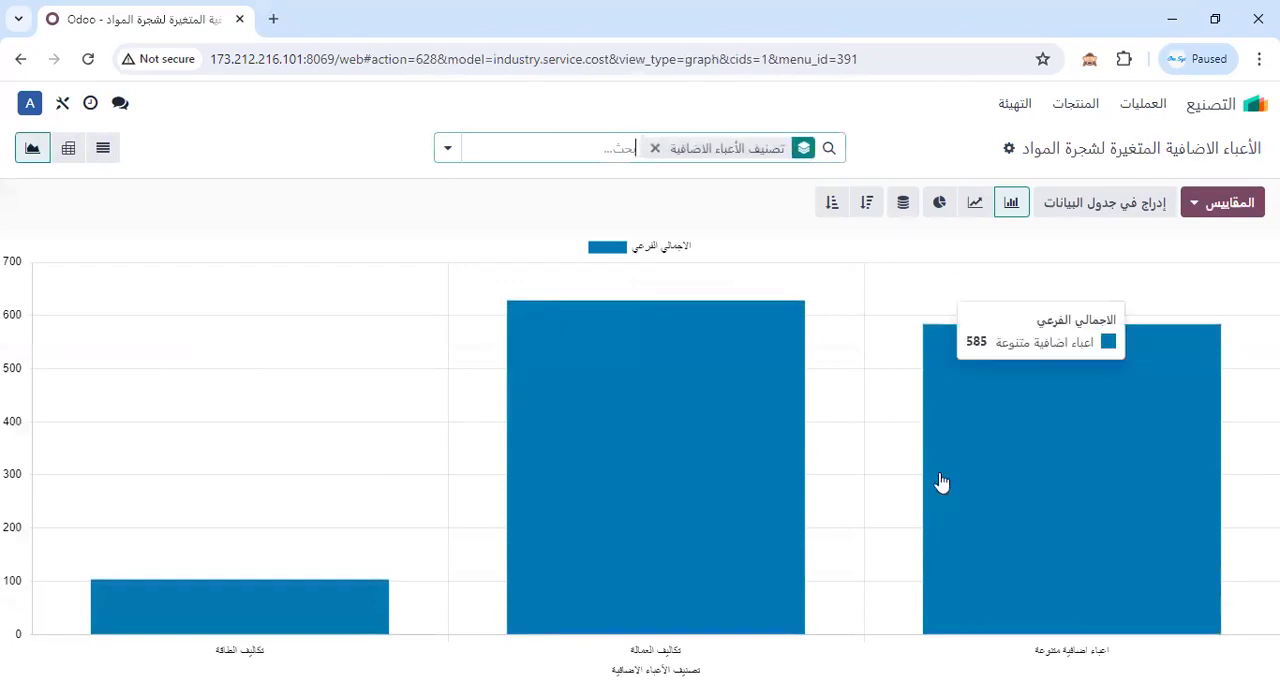
{"action": "left_click", "coordinate": [700, 680]}
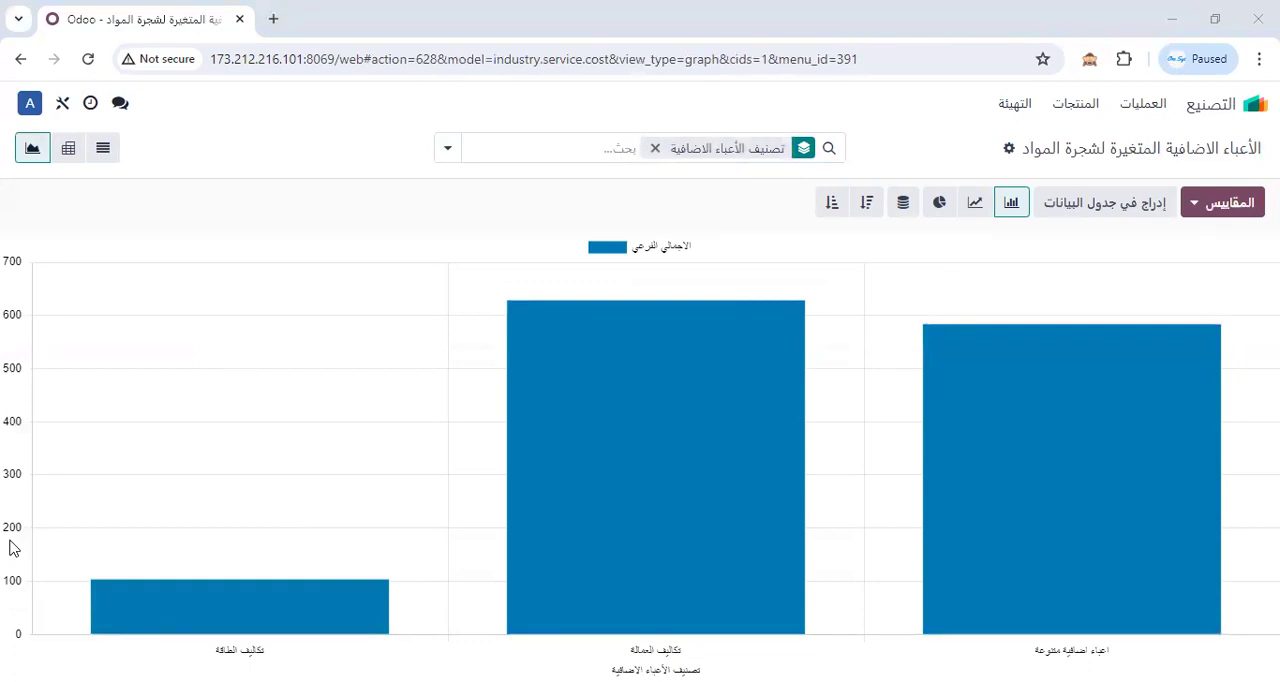
{"action": "left_click", "coordinate": [975, 203]}
{"action": "left_click", "coordinate": [1009, 203]}
{"action": "left_click", "coordinate": [903, 203]}
{"action": "left_click", "coordinate": [933, 205]}
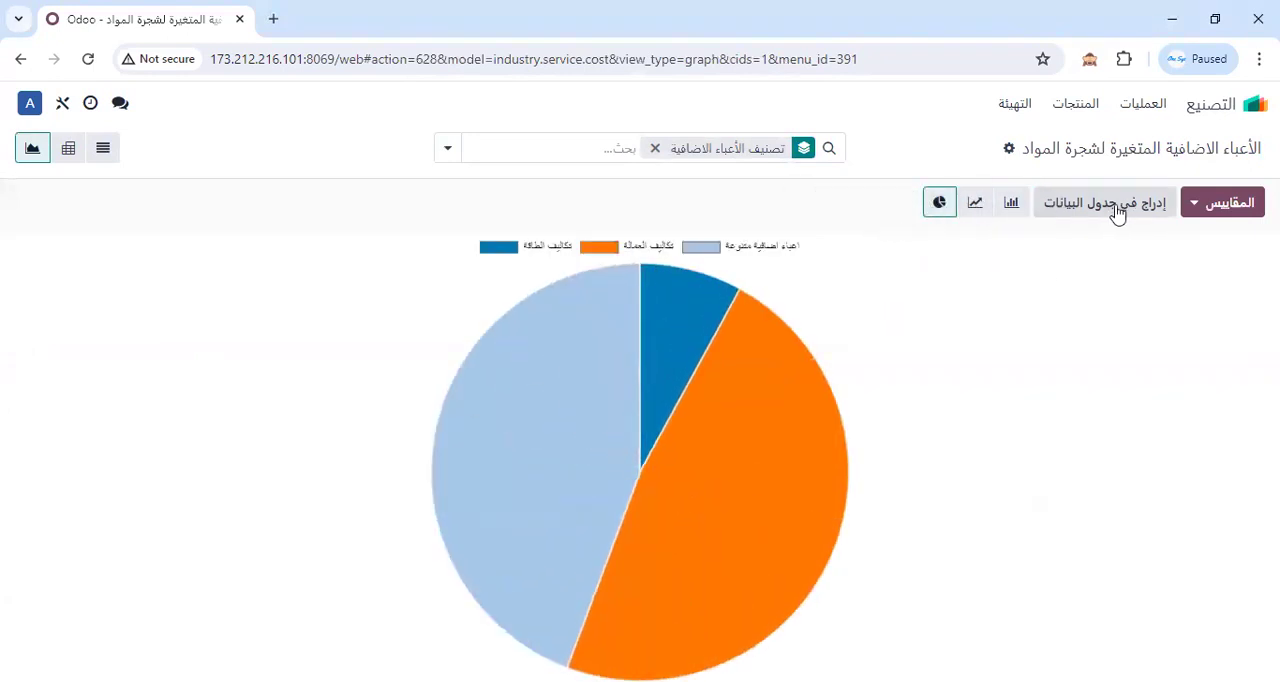
{"action": "left_click", "coordinate": [103, 152]}
{"action": "left_click", "coordinate": [69, 155]}
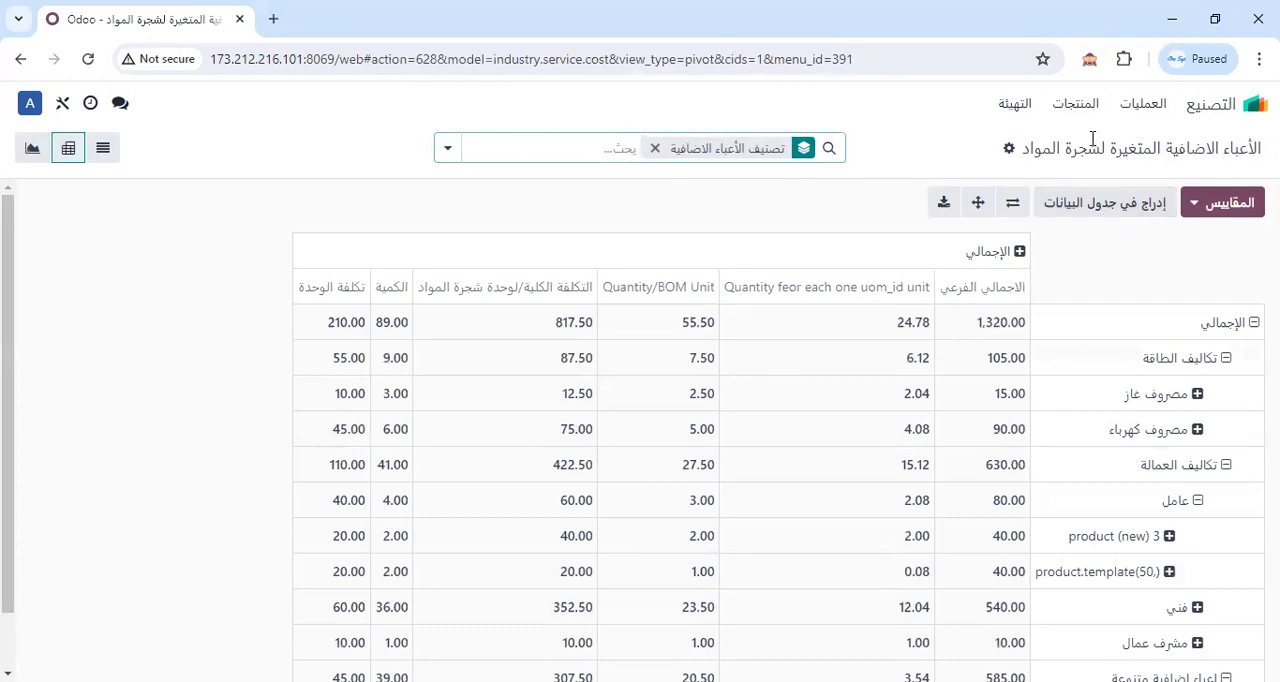
Open the variable overhead details for production orders and look through the lines of the finished (منتهي) group.
{"action": "left_click", "coordinate": [1140, 105]}
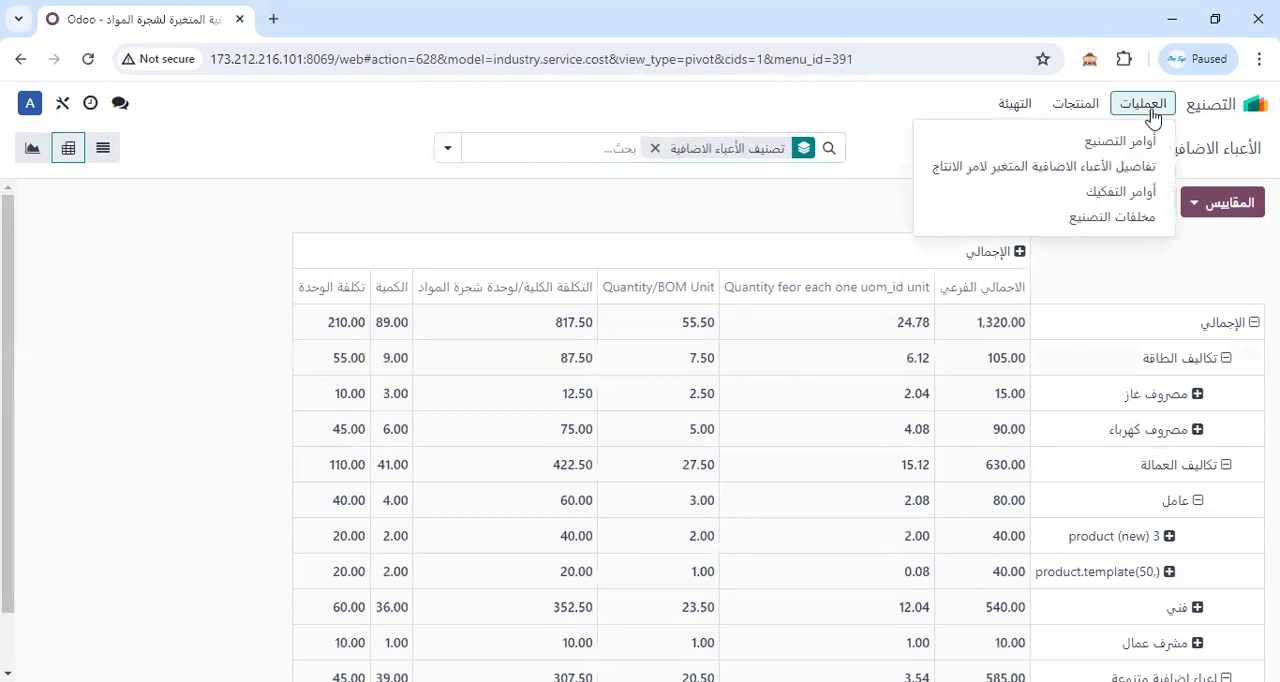
{"action": "left_click", "coordinate": [1112, 171]}
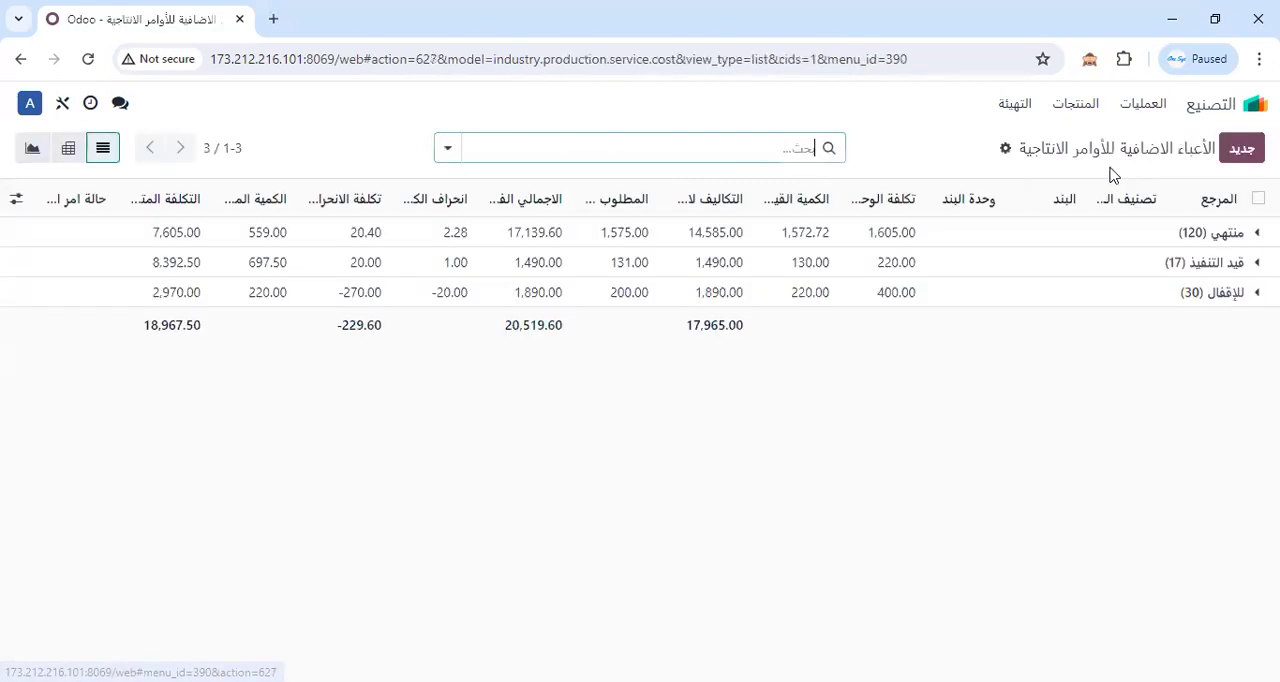
{"action": "left_click", "coordinate": [1233, 242]}
{"action": "left_click", "coordinate": [1229, 246]}
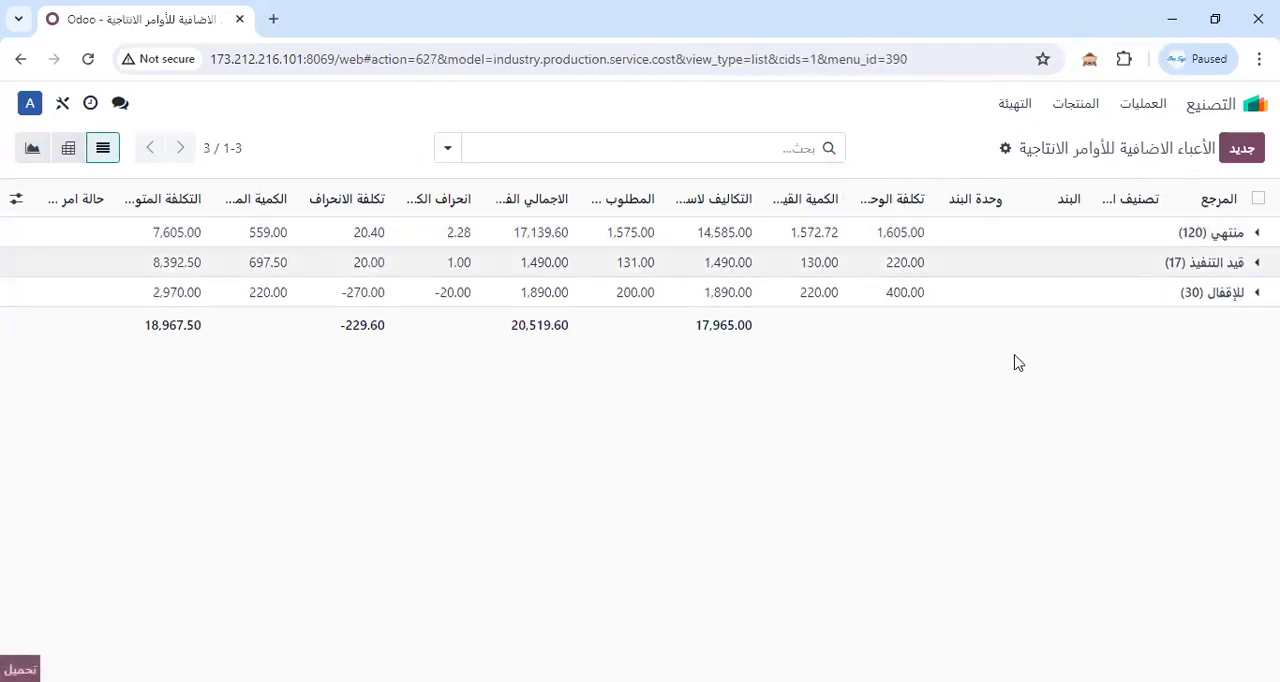
{"action": "left_click", "coordinate": [1250, 232]}
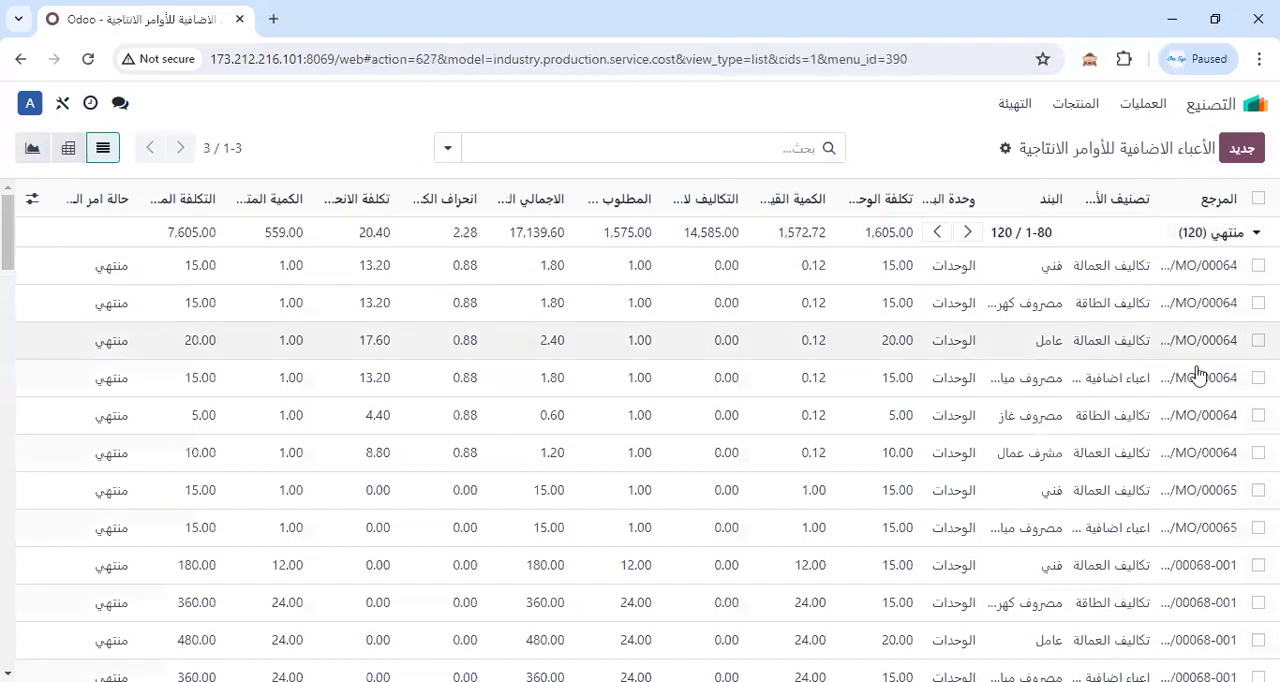
{"action": "left_click", "coordinate": [1215, 232]}
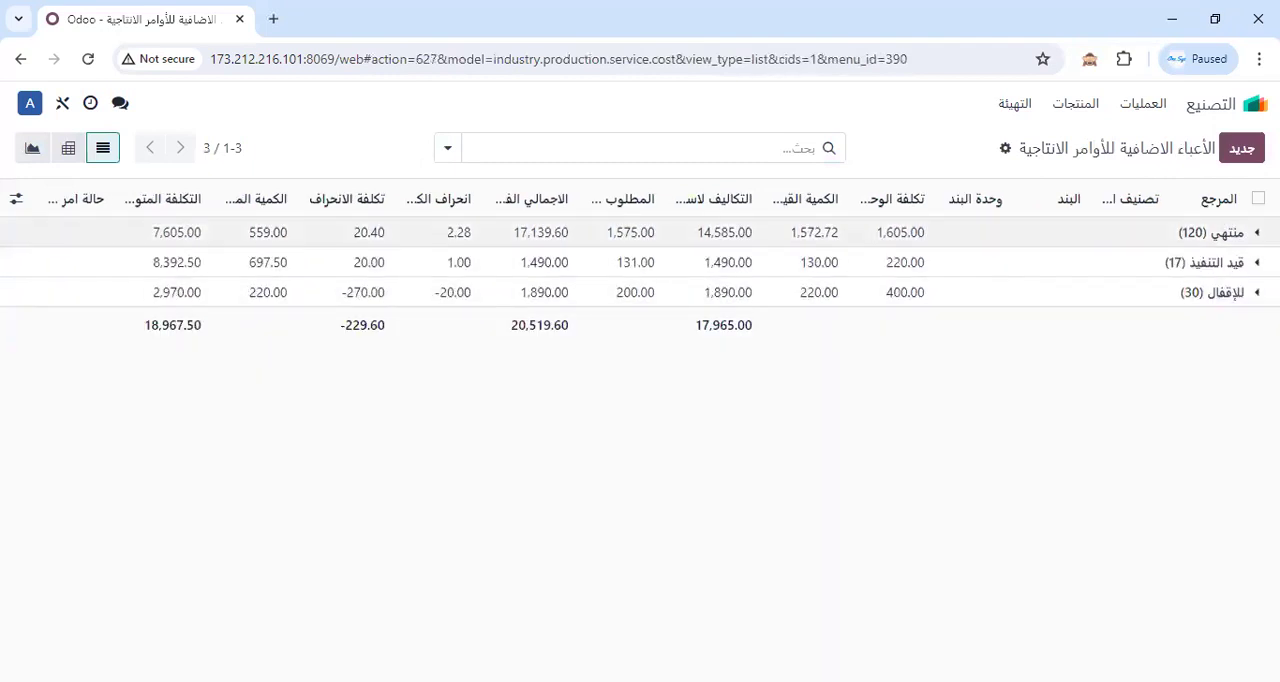
Group the overhead lines by production order (امر الانتاج) and expand the first order.
{"action": "left_click", "coordinate": [449, 151]}
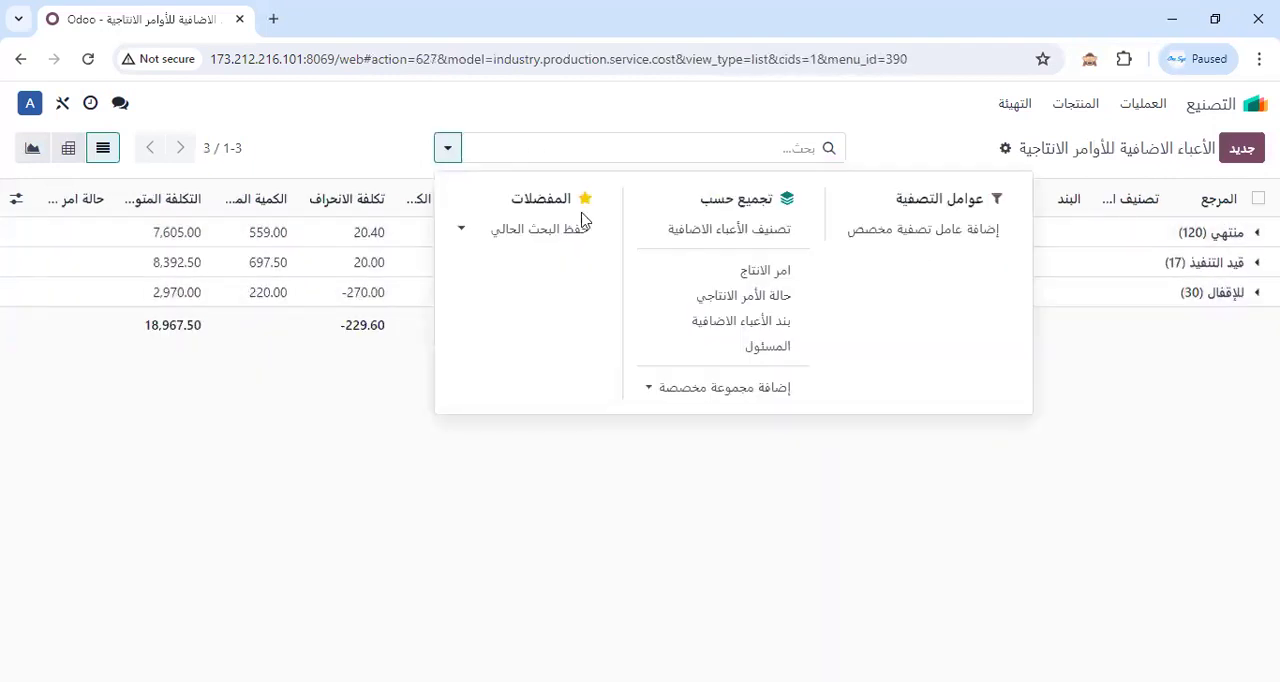
{"action": "left_click", "coordinate": [776, 272]}
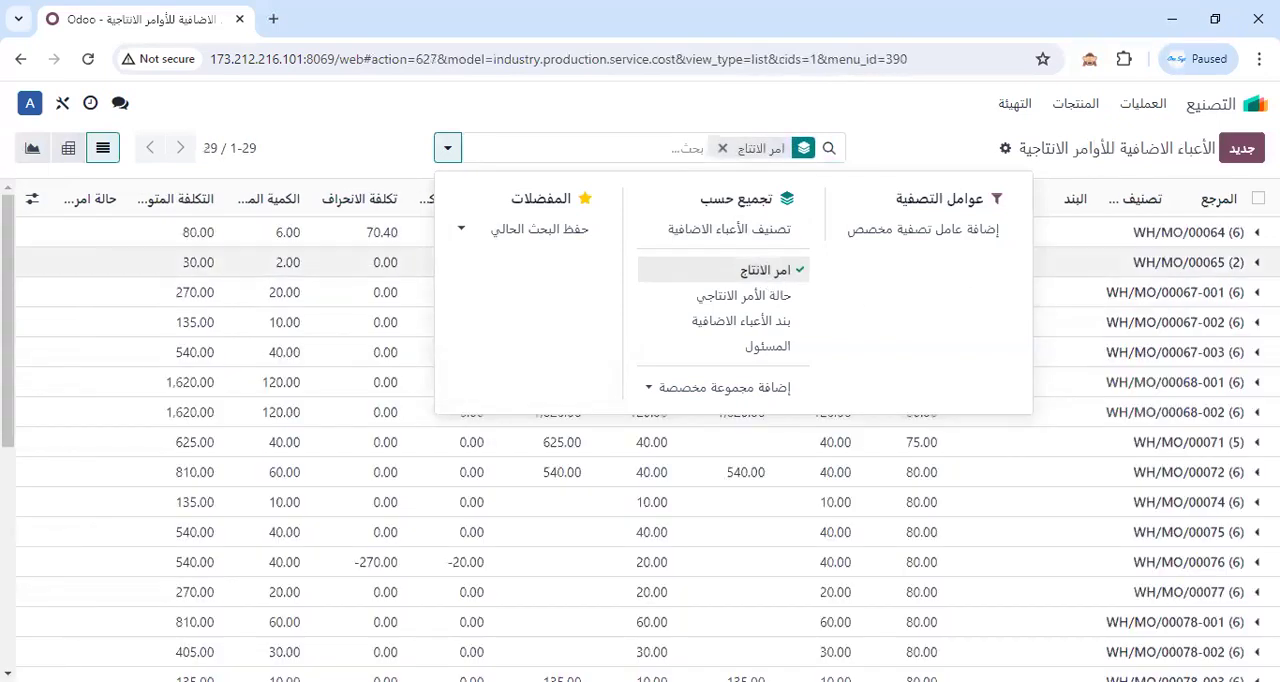
{"action": "left_click", "coordinate": [1215, 240]}
{"action": "left_click", "coordinate": [1215, 236]}
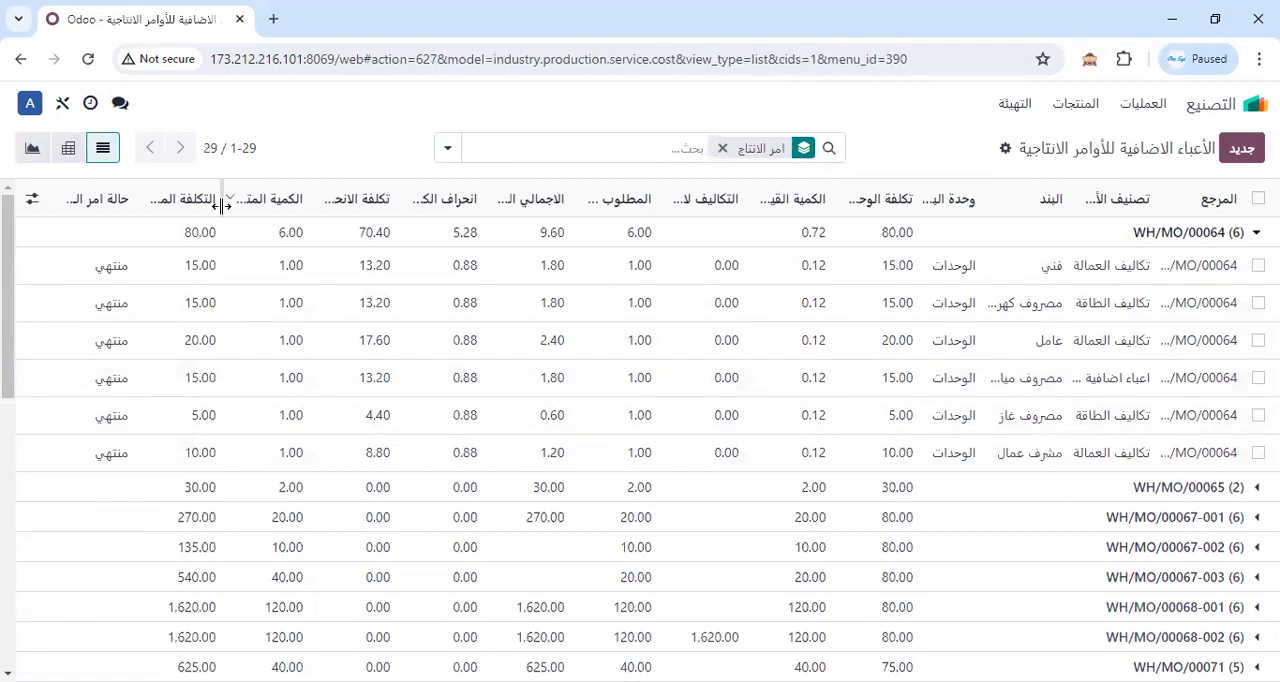
Hide the Sequence, المرجع and التكاليف لاستكمال الانتاج columns from the list.
{"action": "left_click", "coordinate": [32, 199]}
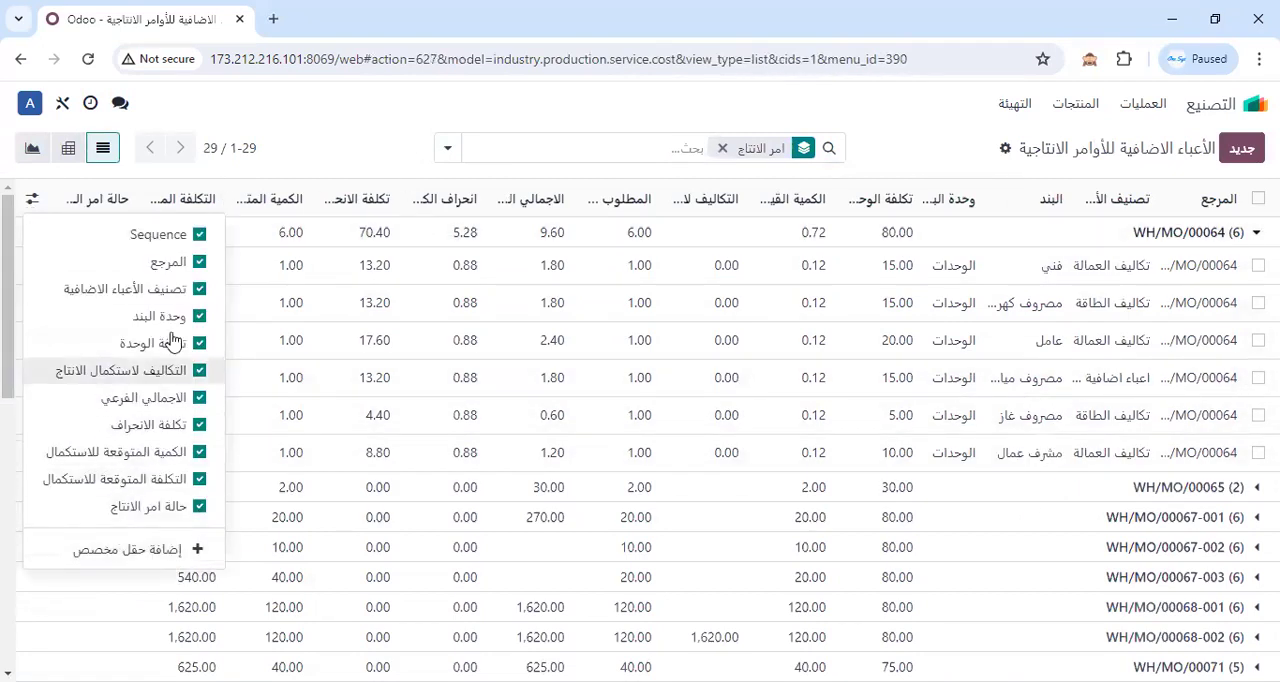
{"action": "left_click", "coordinate": [170, 265]}
{"action": "left_click", "coordinate": [171, 234]}
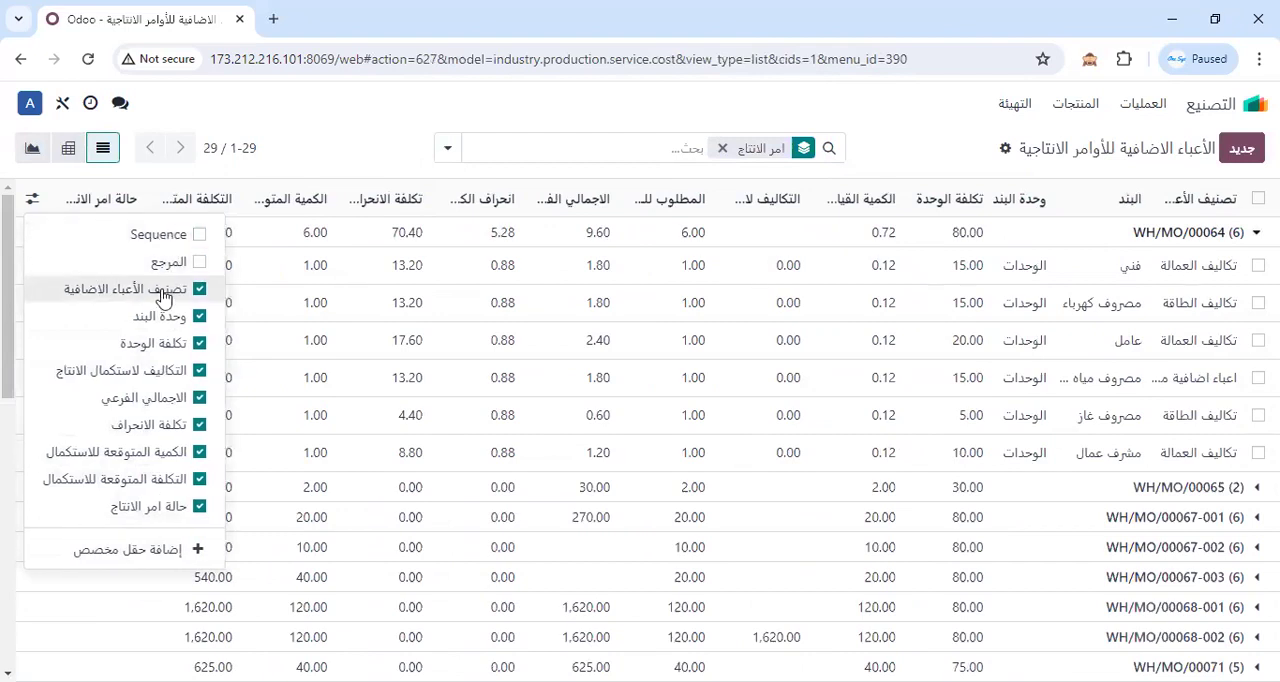
{"action": "left_click", "coordinate": [163, 289]}
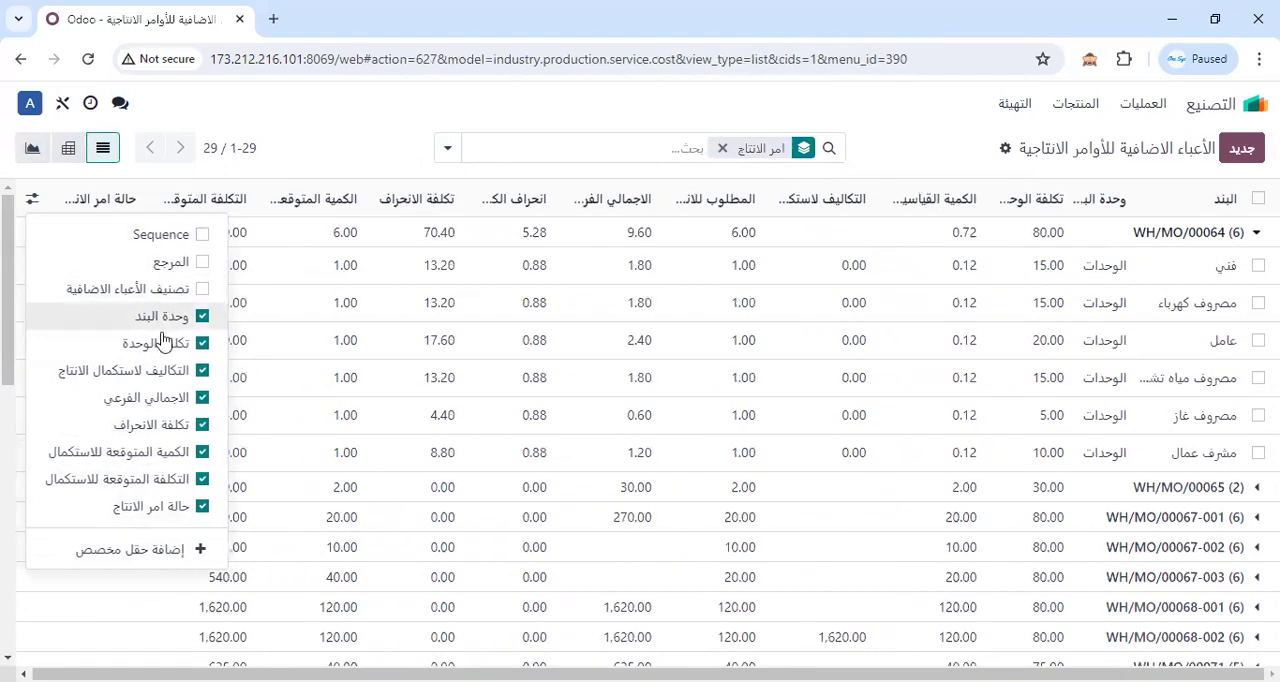
{"action": "left_click", "coordinate": [163, 316]}
{"action": "left_click", "coordinate": [163, 343]}
{"action": "left_click", "coordinate": [163, 370]}
{"action": "left_click", "coordinate": [163, 343]}
{"action": "left_click", "coordinate": [163, 316]}
{"action": "left_click", "coordinate": [163, 289]}
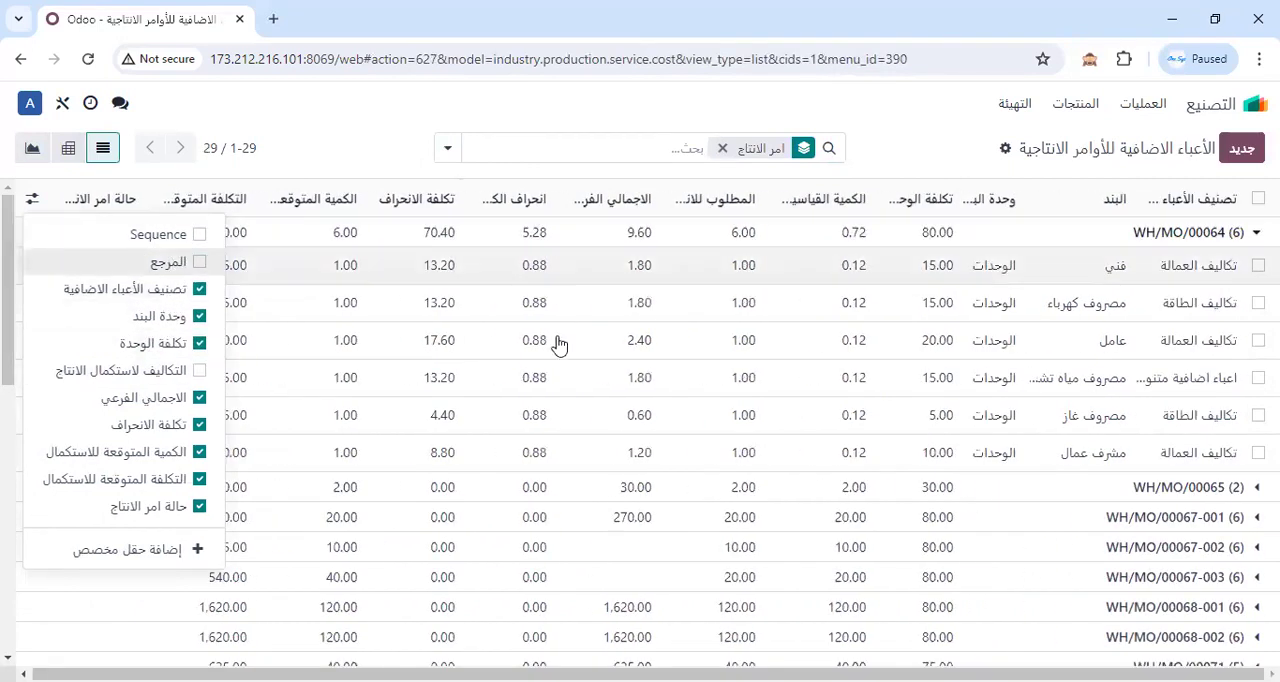
Sort the production orders in ascending order of الكمية المتوقعة للاستكمال and widen that column to show its full title.
{"action": "left_click", "coordinate": [345, 198]}
{"action": "left_click", "coordinate": [345, 198]}
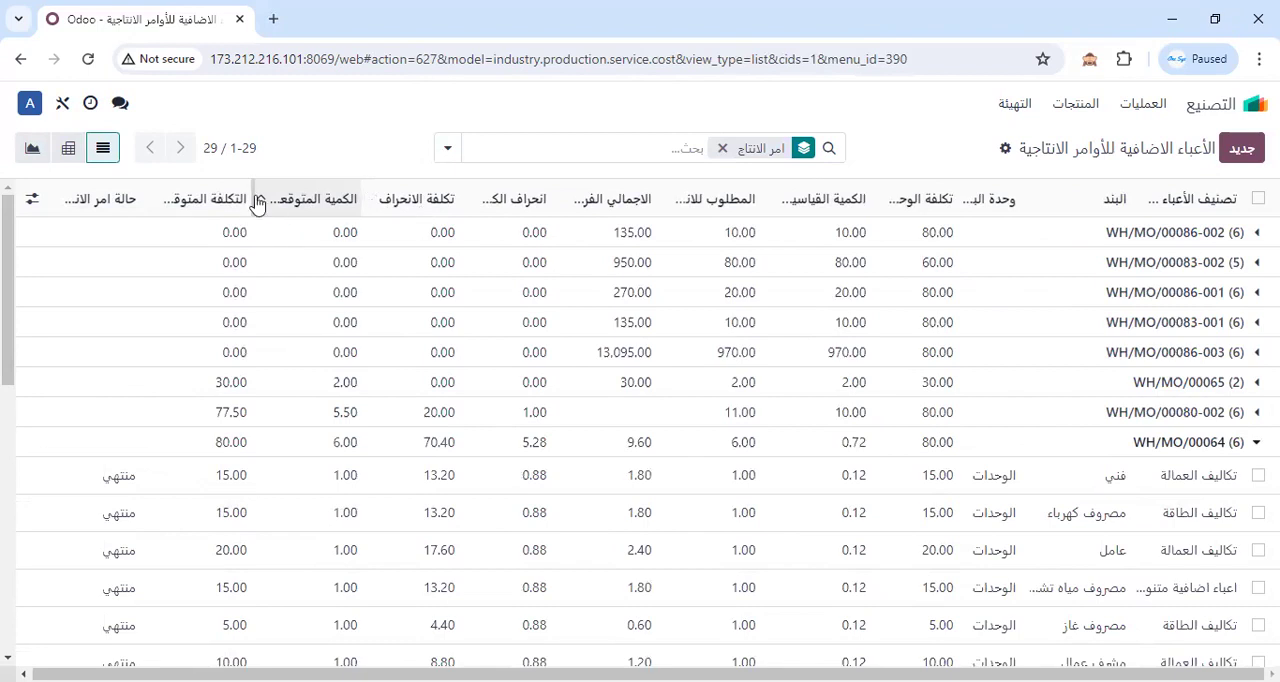
{"action": "left_click_drag", "start_coordinate": [253, 196], "coordinate": [473, 202]}
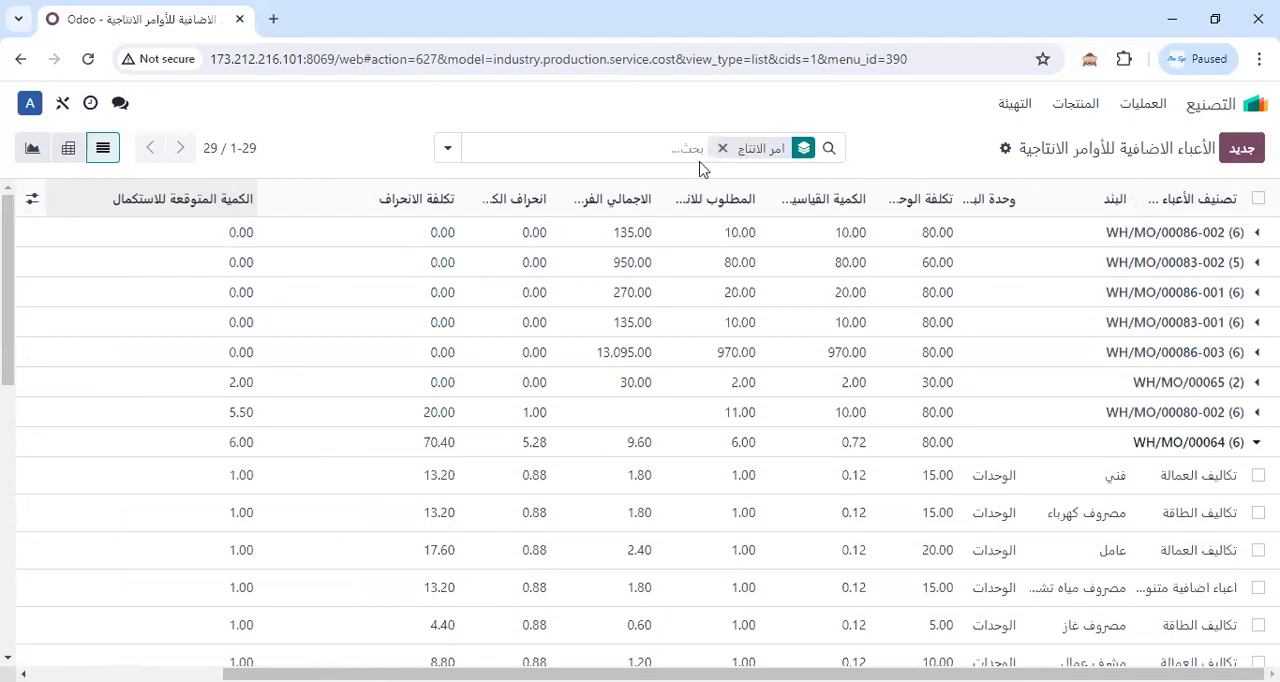
Remove the grouping by production order and expand the in-progress (قيد التنفيذ) status group.
{"action": "left_click", "coordinate": [447, 148]}
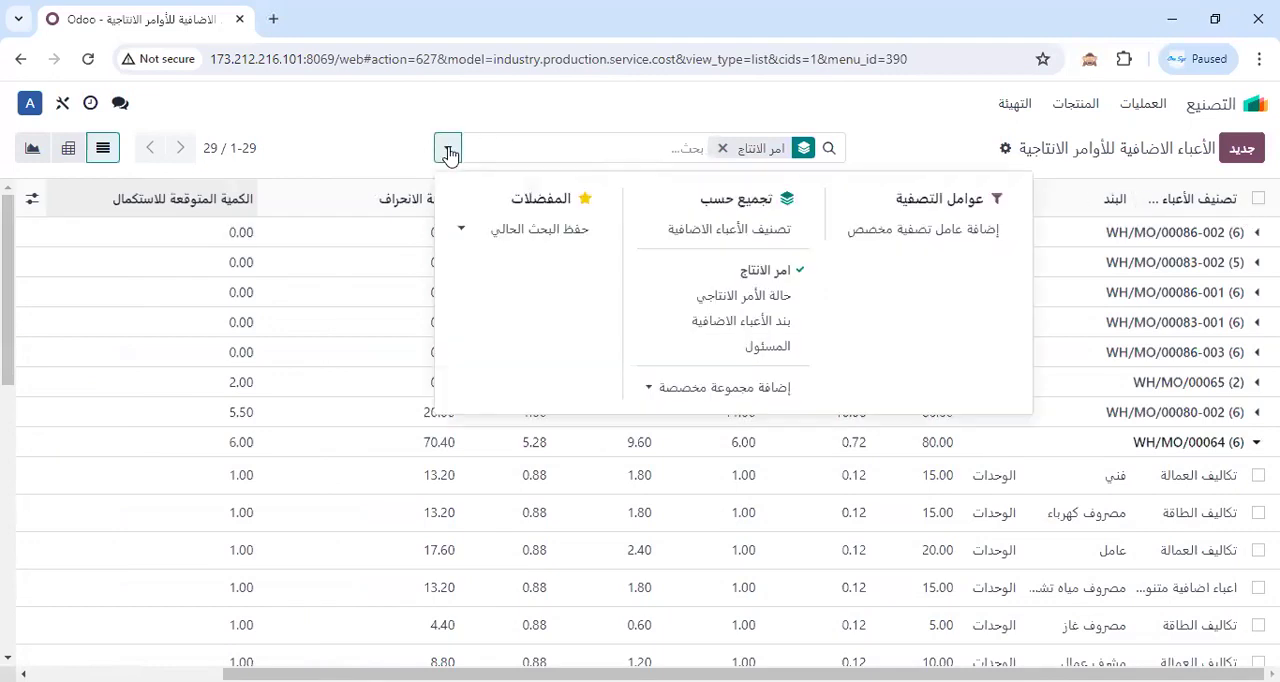
{"action": "left_click", "coordinate": [770, 273]}
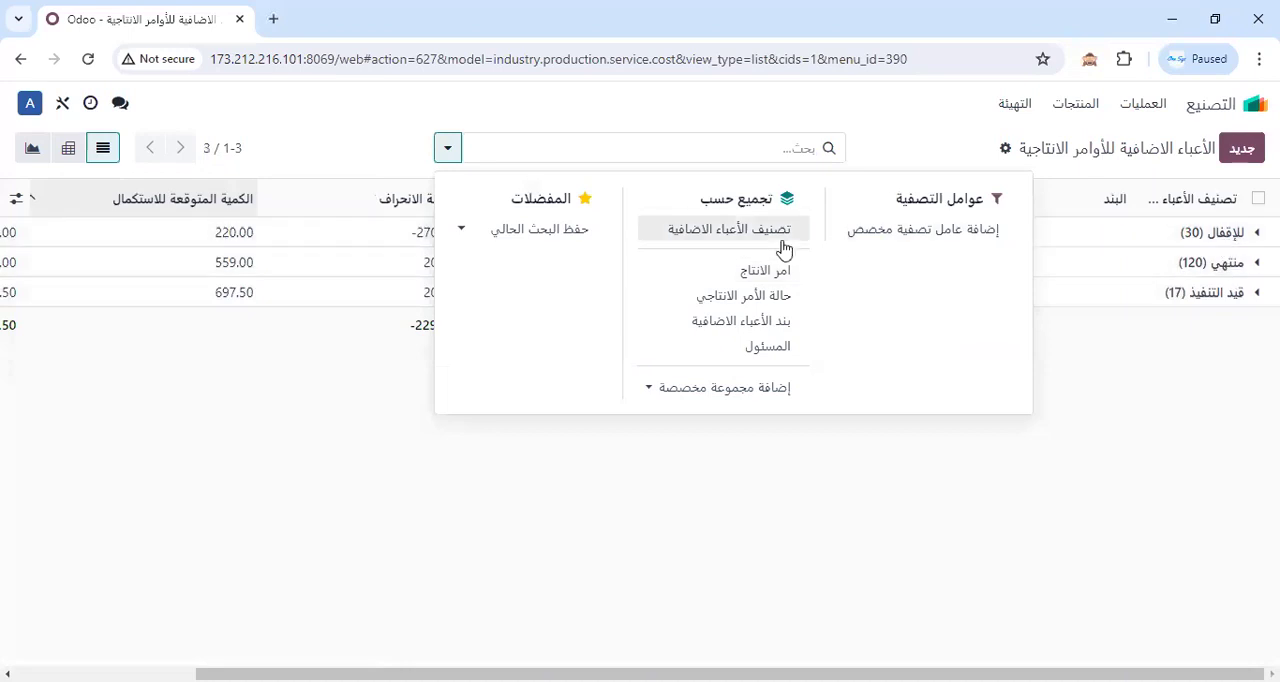
{"action": "left_click", "coordinate": [1222, 450]}
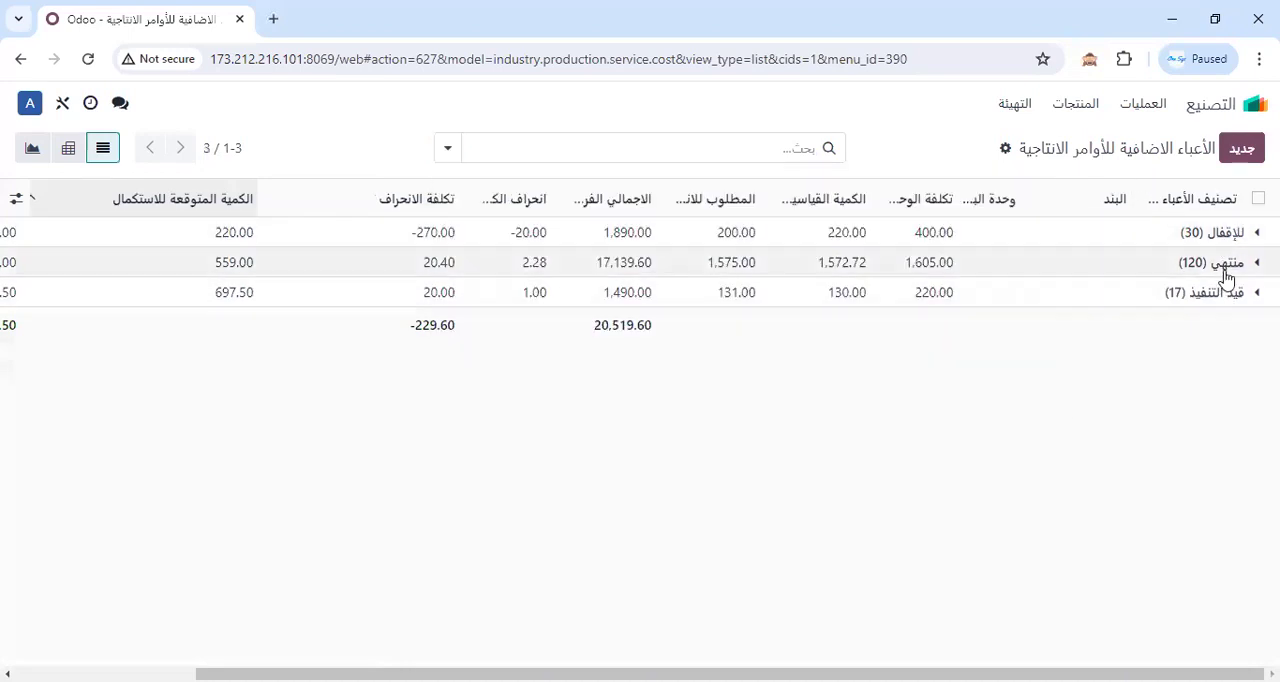
{"action": "left_click", "coordinate": [1233, 300]}
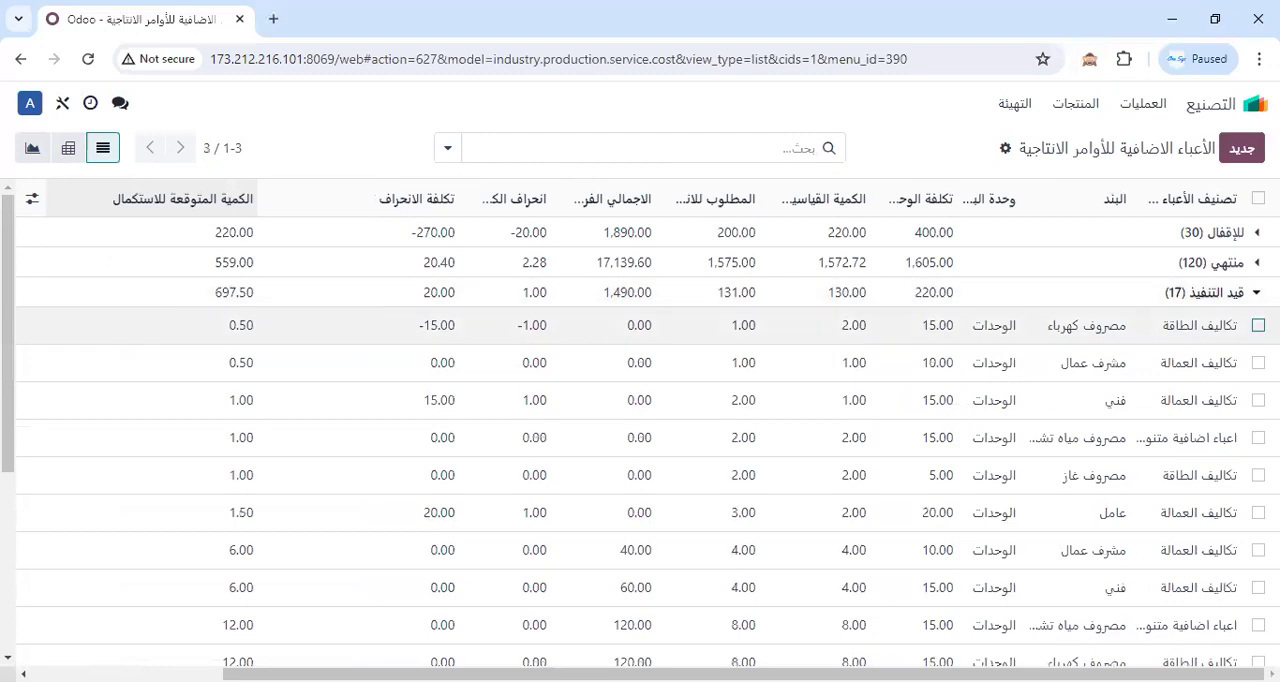
Add a custom filter for production order status (حالة امر الانتاج) = in progress (قيد التنفيذ) to the overhead list.
{"action": "left_click", "coordinate": [447, 152]}
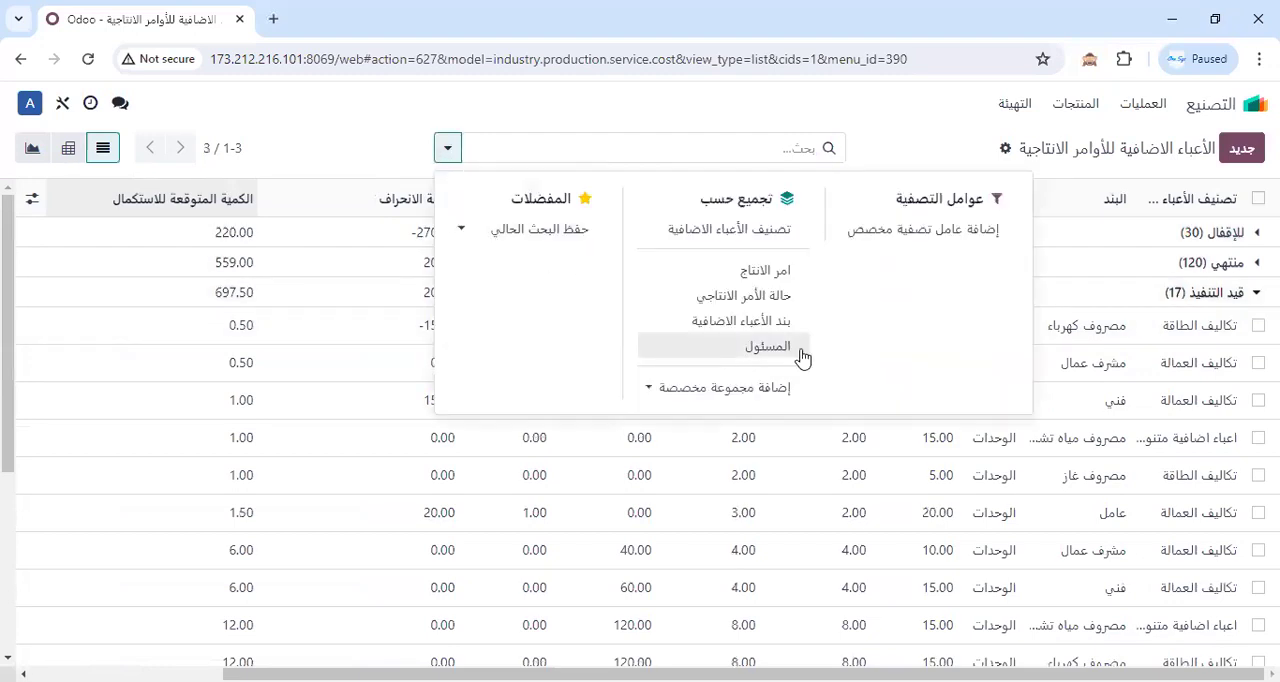
{"action": "left_click", "coordinate": [945, 236]}
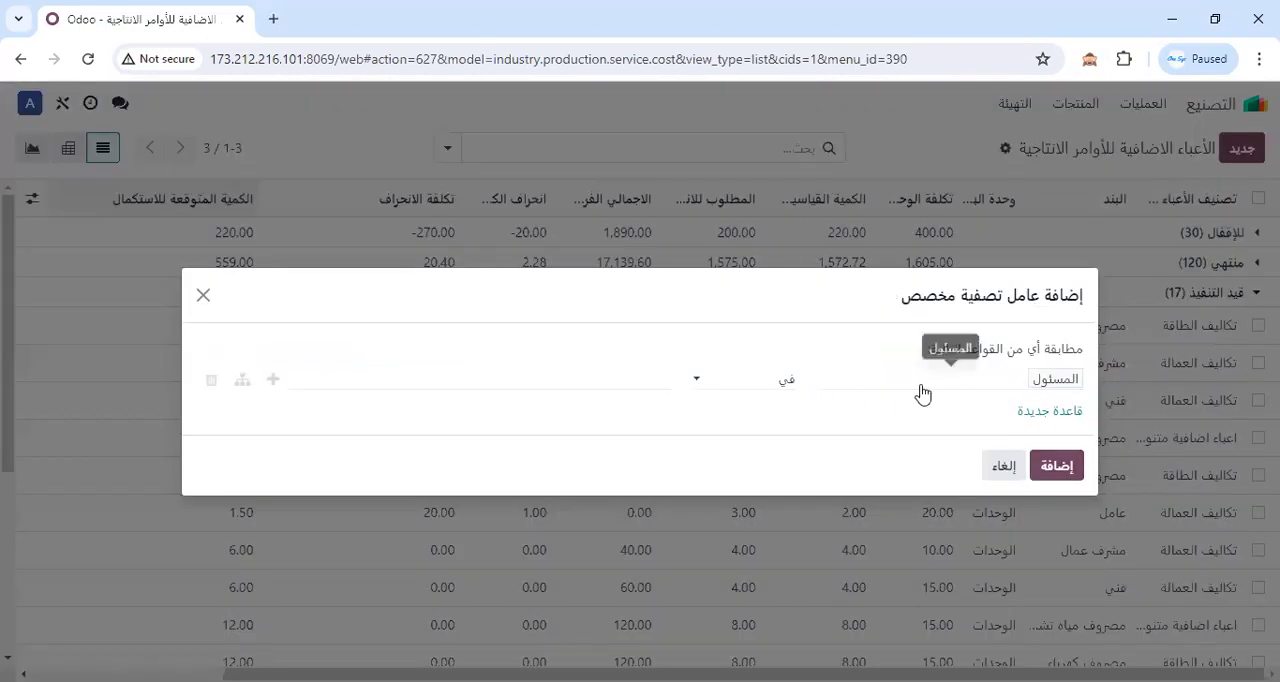
{"action": "left_click", "coordinate": [920, 394]}
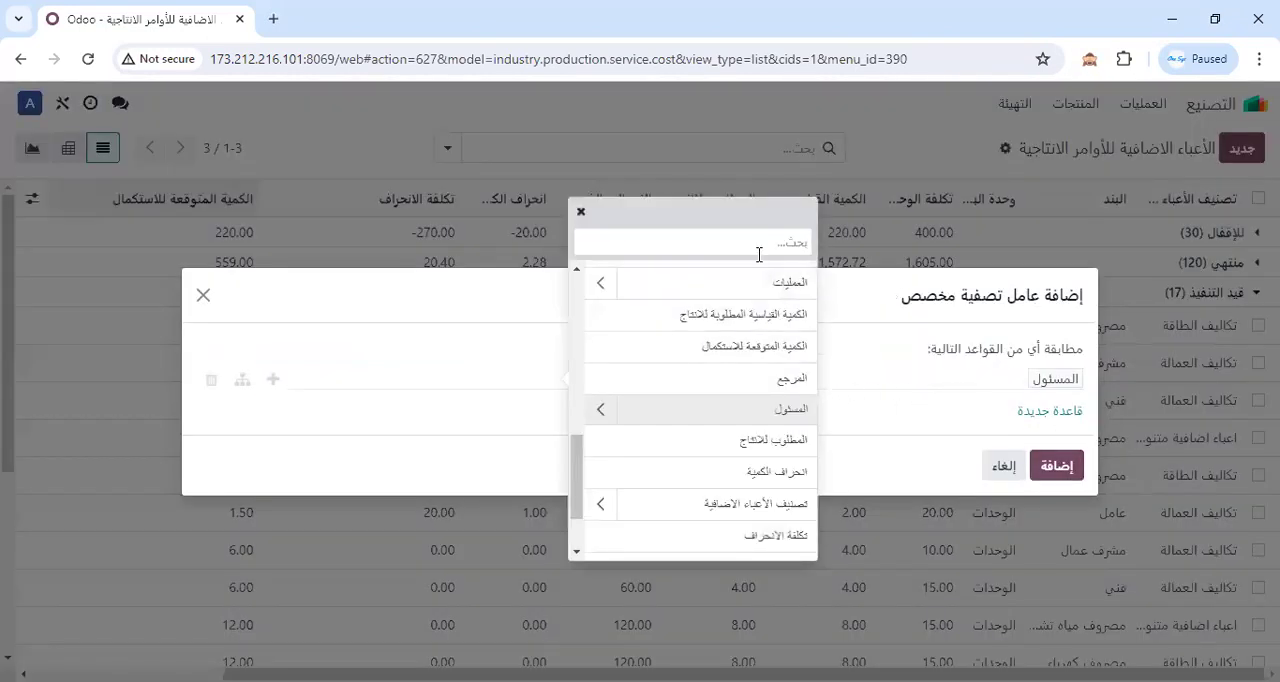
{"action": "type", "text": "حال"}
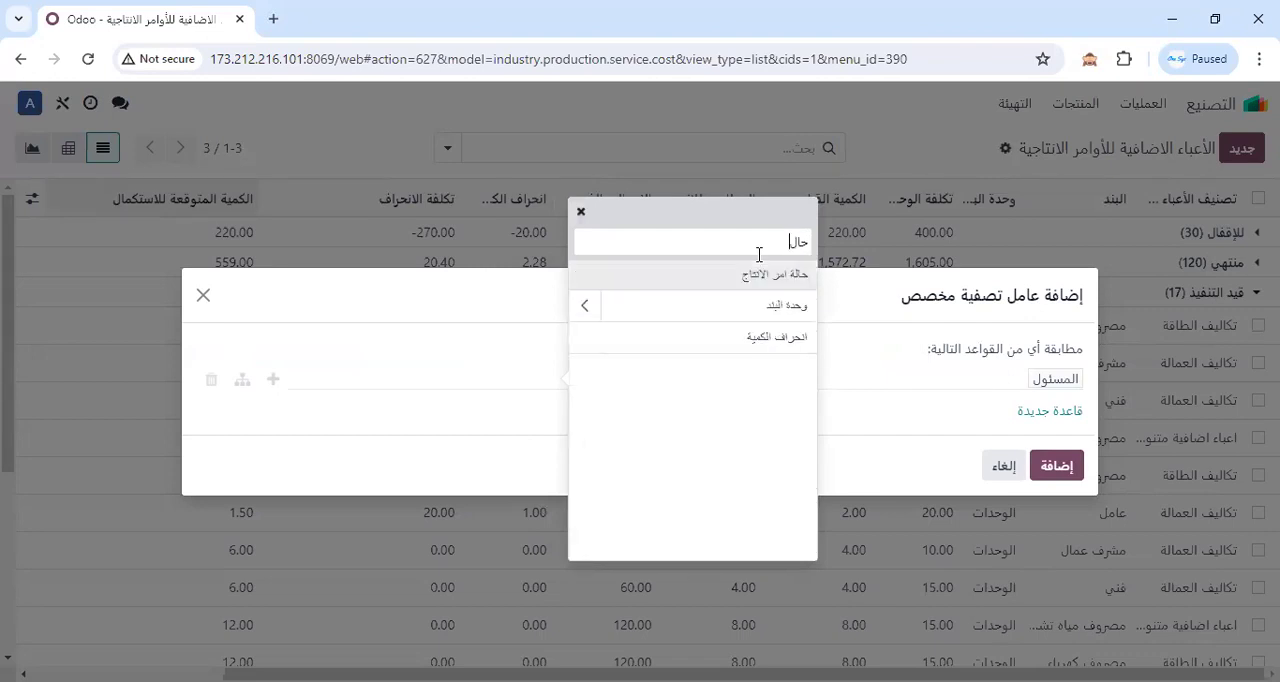
{"action": "left_click", "coordinate": [758, 289]}
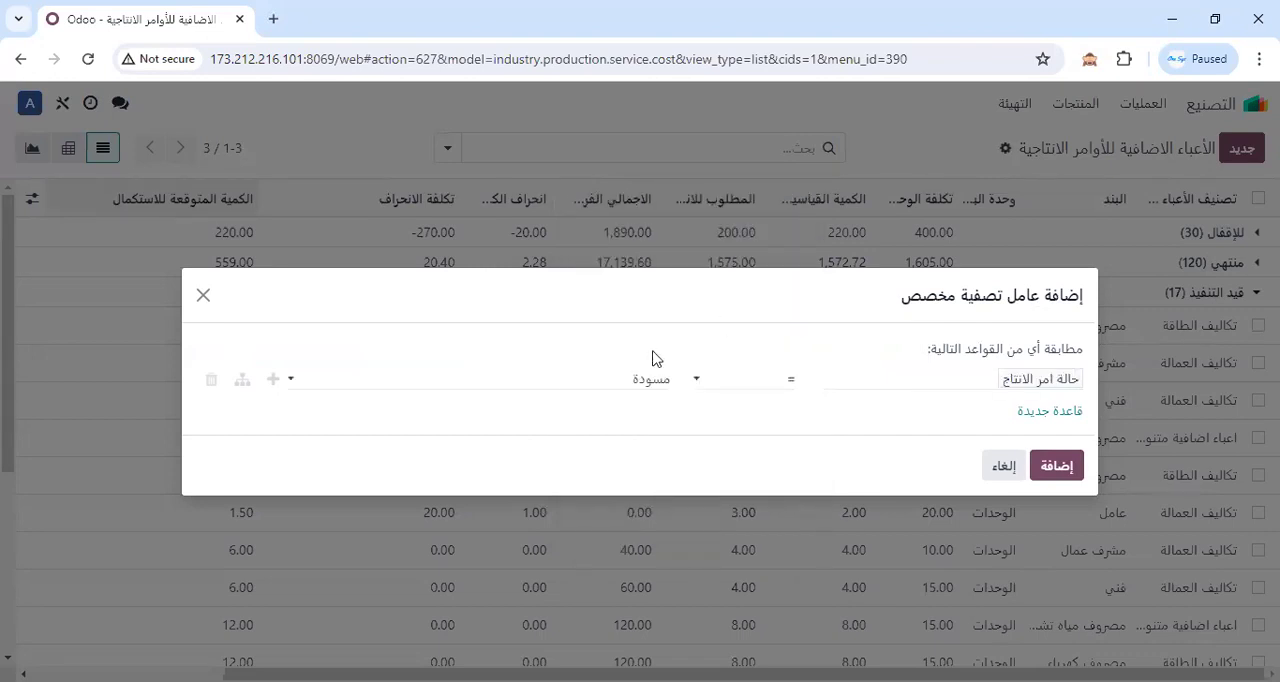
{"action": "left_click", "coordinate": [601, 386]}
{"action": "left_click", "coordinate": [656, 438]}
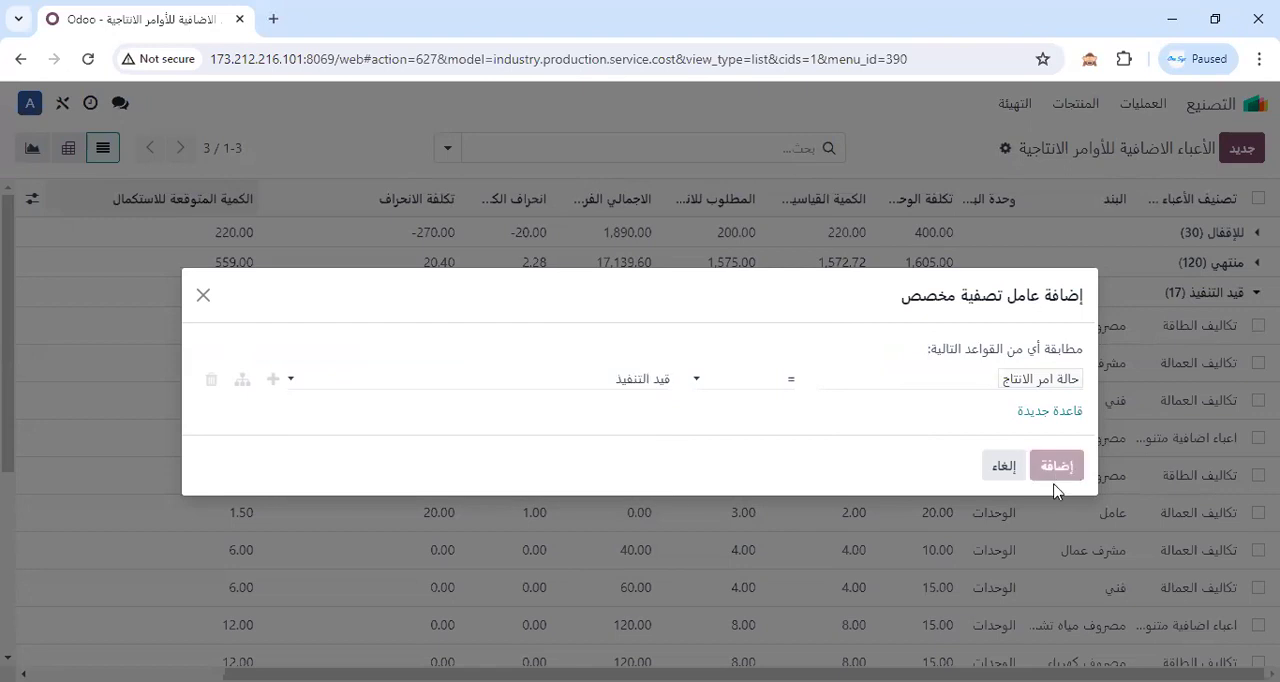
{"action": "left_click", "coordinate": [1056, 466]}
{"action": "scroll", "coordinate": [1240, 282], "scroll_direction": "down", "scroll_amount": 1}
{"action": "scroll", "coordinate": [1257, 276], "scroll_direction": "up", "scroll_amount": 1}
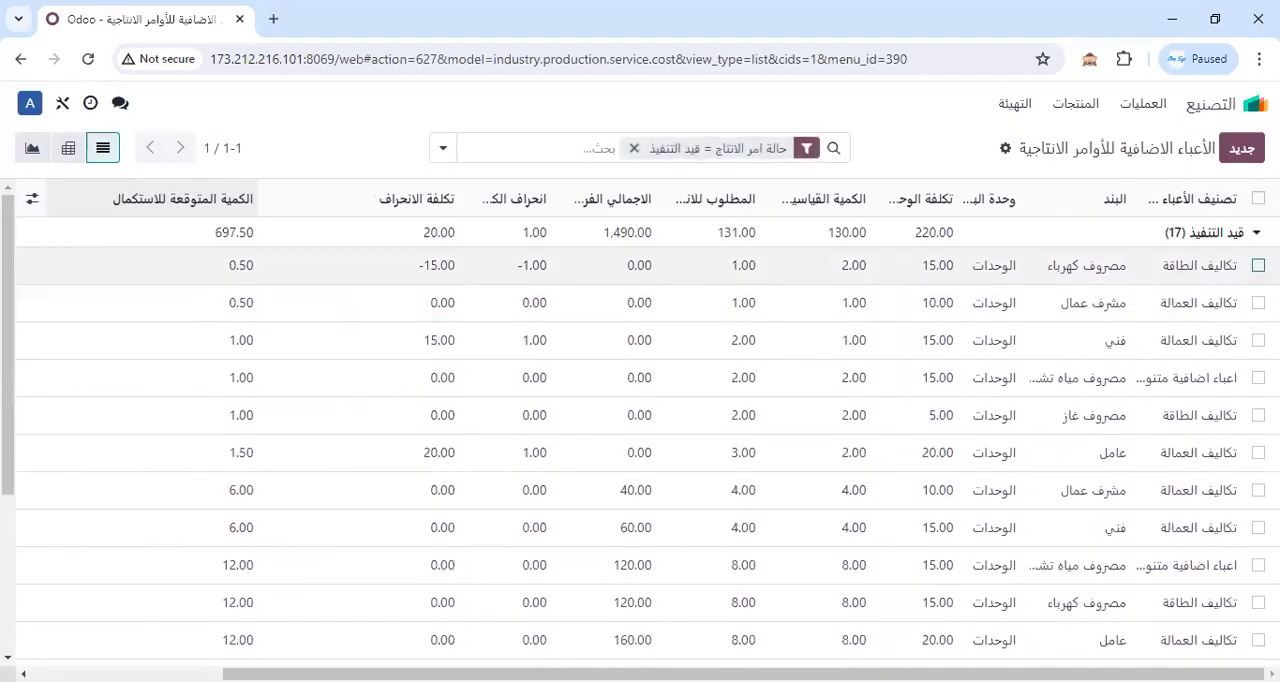
{"action": "left_click", "coordinate": [1256, 233]}
{"action": "left_click", "coordinate": [1243, 240]}
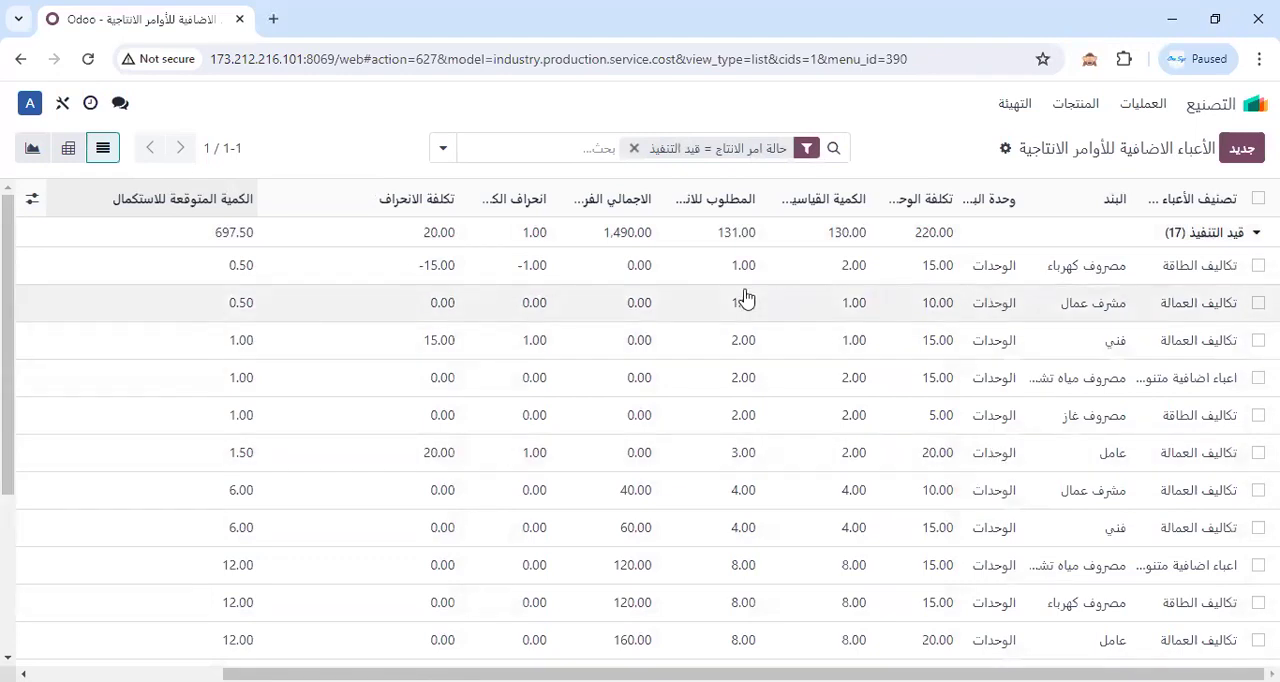
Widen the وحدة البند, تكلفة الوحدة, الكمية القياسية المطلوبة للانتاج and المطلوب للانتاج columns to show their full titles.
{"action": "left_click_drag", "start_coordinate": [962, 193], "coordinate": [922, 195]}
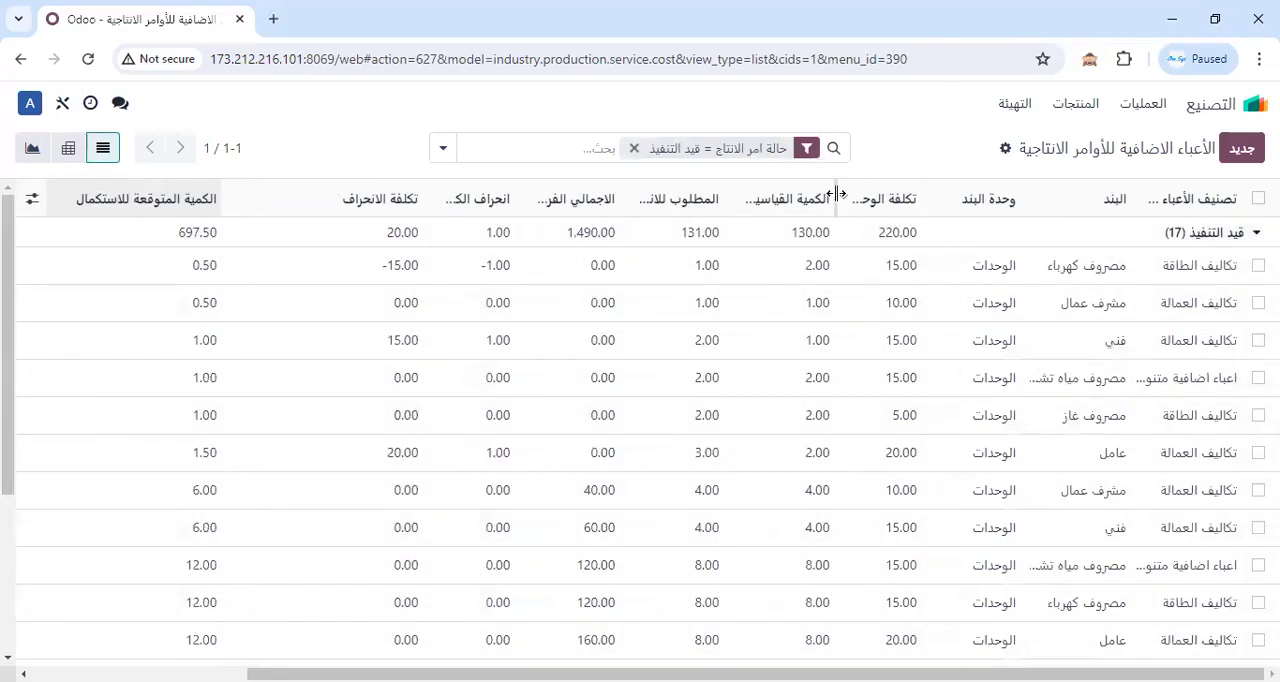
{"action": "left_click_drag", "start_coordinate": [838, 201], "coordinate": [780, 201]}
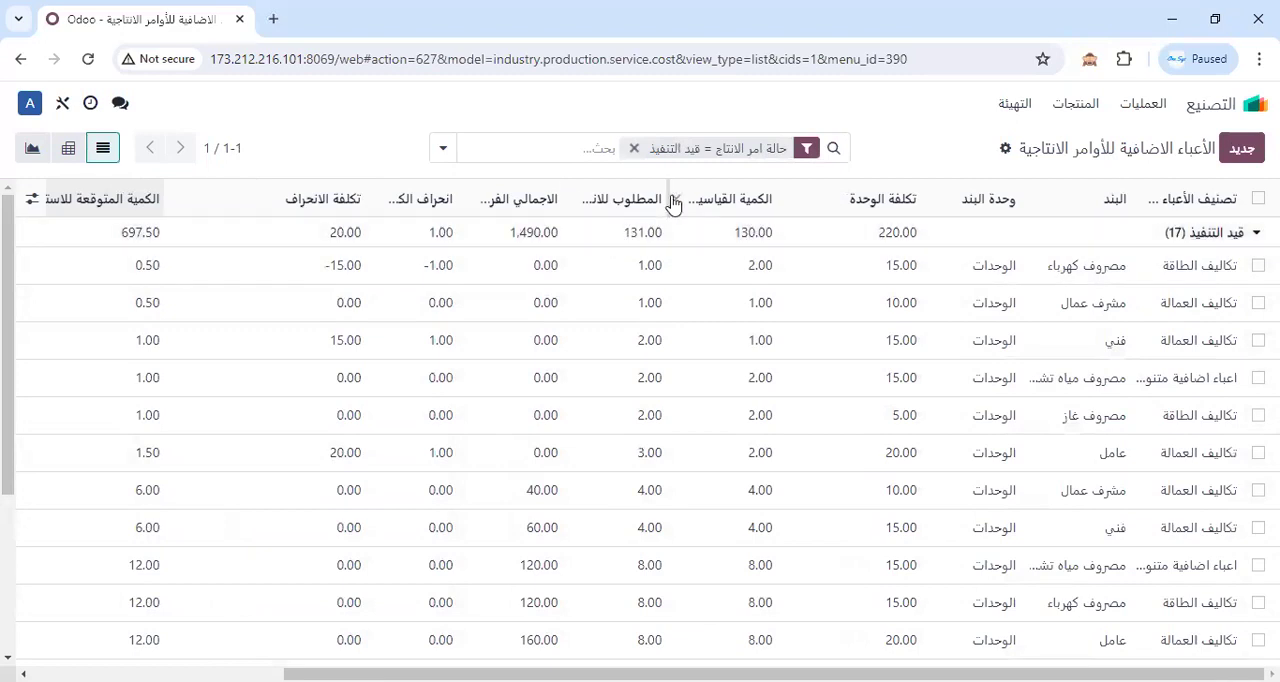
{"action": "left_click_drag", "start_coordinate": [663, 194], "coordinate": [818, 205]}
{"action": "left_click_drag", "start_coordinate": [417, 189], "coordinate": [552, 200]}
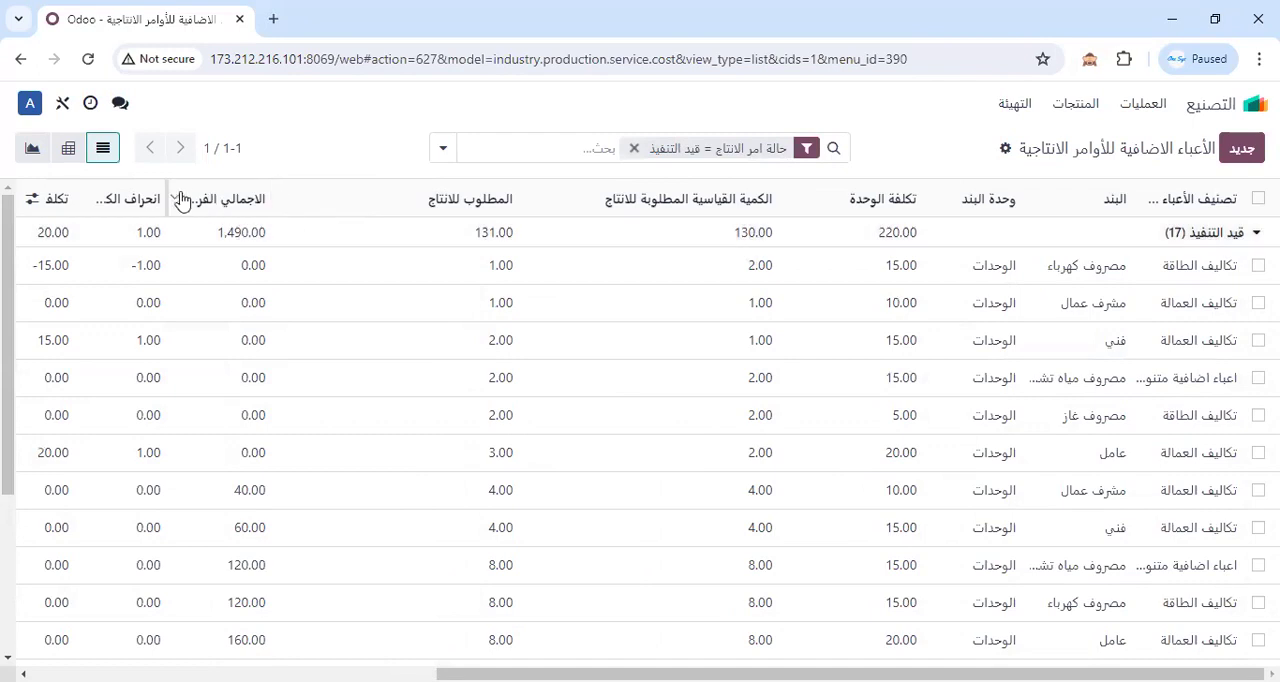
Widen the الاجمالي الفرعي, انحراف الكمية and التكلفة المتوقعة للاستكمال columns to show their full titles.
{"action": "left_click_drag", "start_coordinate": [166, 192], "coordinate": [113, 198]}
{"action": "left_click_drag", "start_coordinate": [221, 200], "coordinate": [192, 201]}
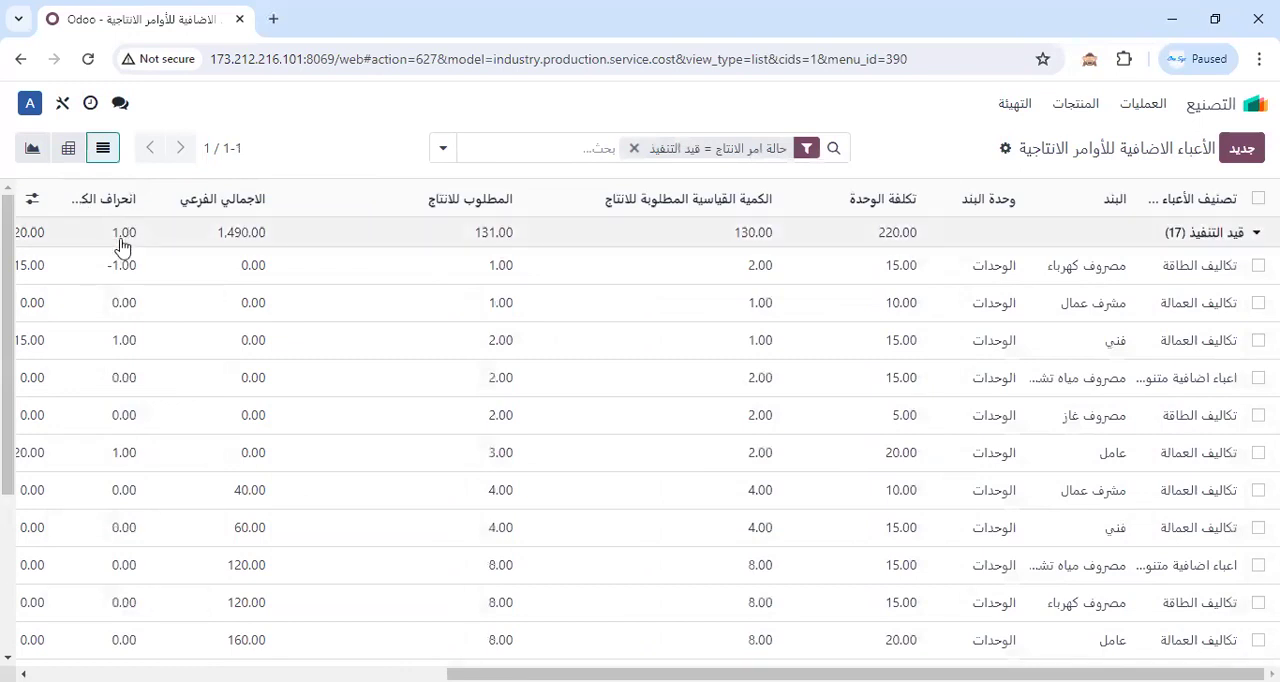
{"action": "left_click_drag", "start_coordinate": [50, 198], "coordinate": [104, 205]}
{"action": "left_click_drag", "start_coordinate": [580, 674], "coordinate": [57, 611]}
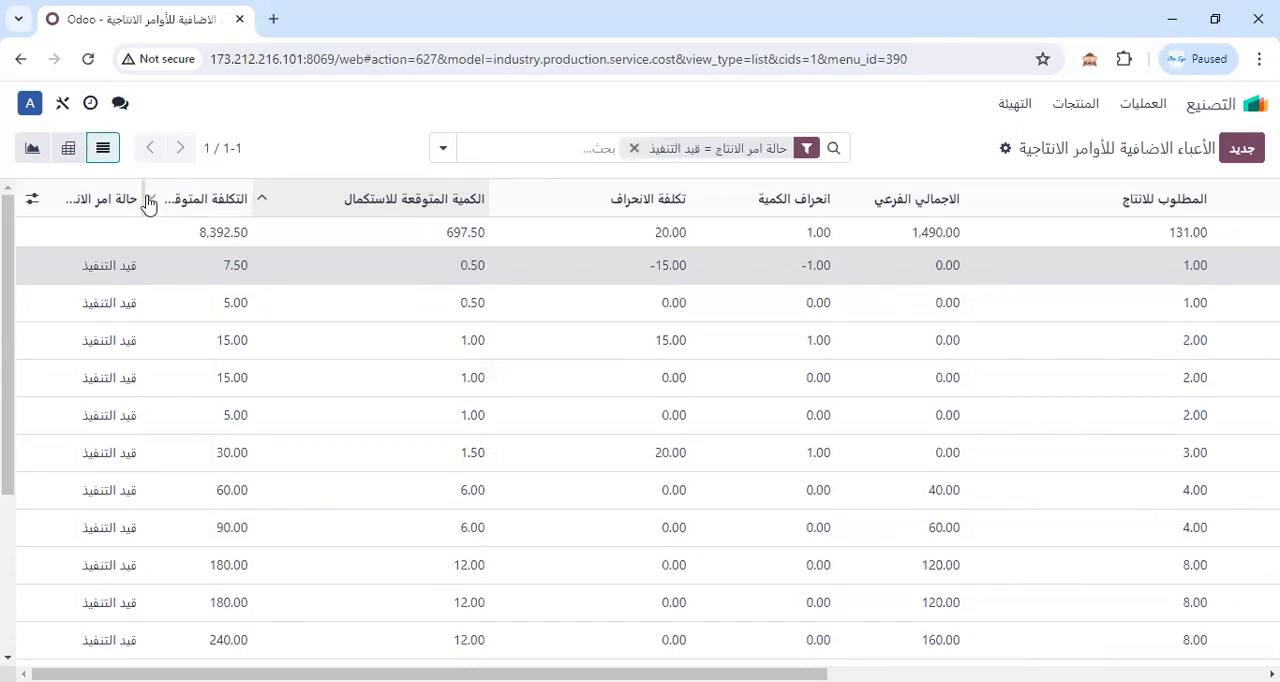
{"action": "left_click_drag", "start_coordinate": [143, 198], "coordinate": [219, 200]}
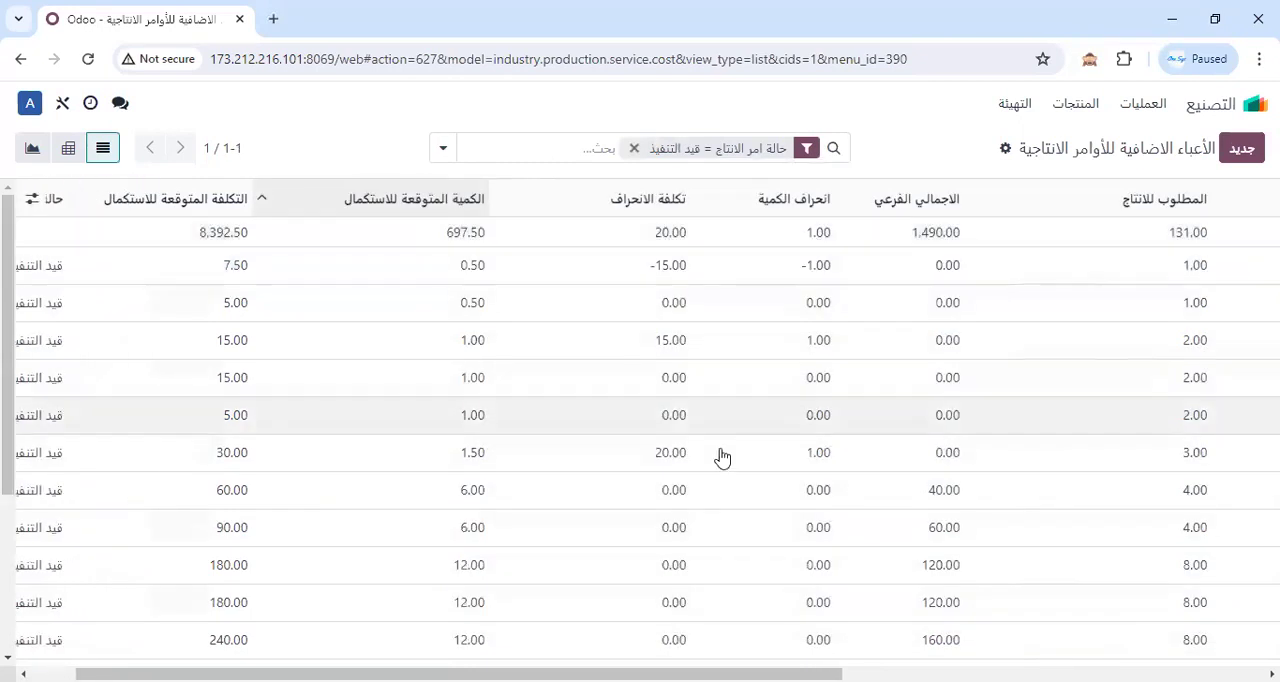
Show the التكاليف لاستكمال الانتاج column in the list again.
{"action": "left_click_drag", "start_coordinate": [740, 674], "coordinate": [1162, 674]}
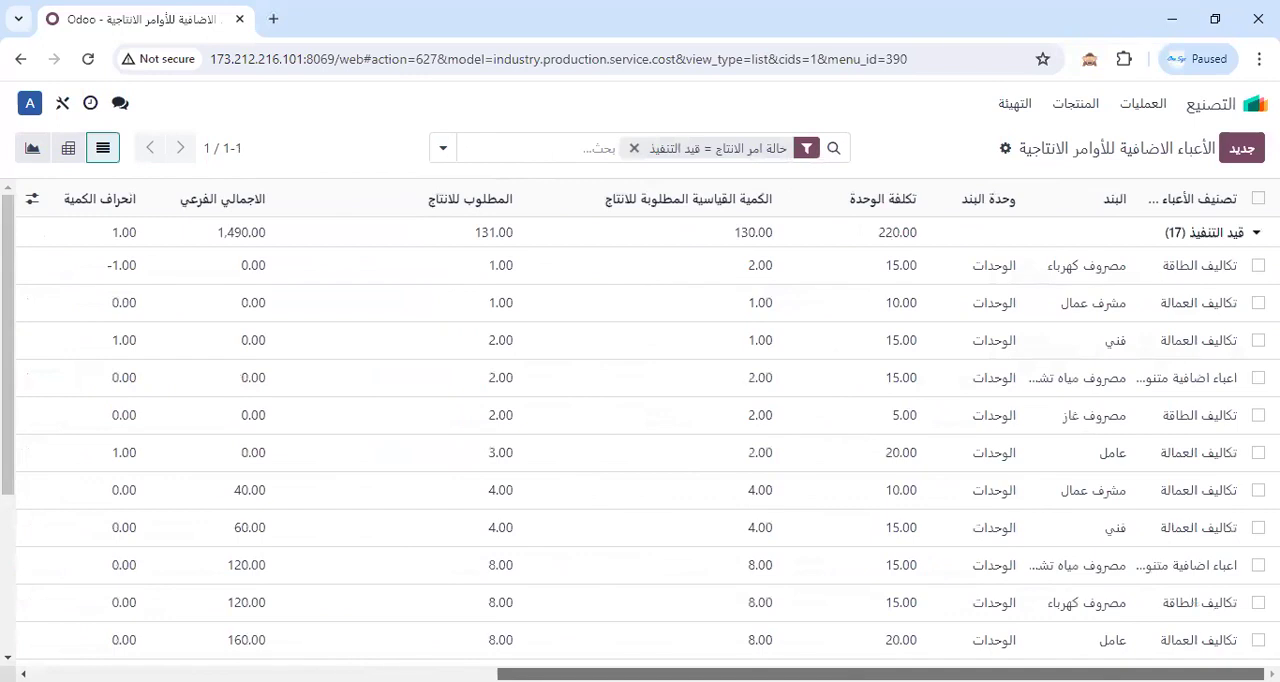
{"action": "scroll", "coordinate": [514, 626], "scroll_direction": "left", "scroll_amount": 8}
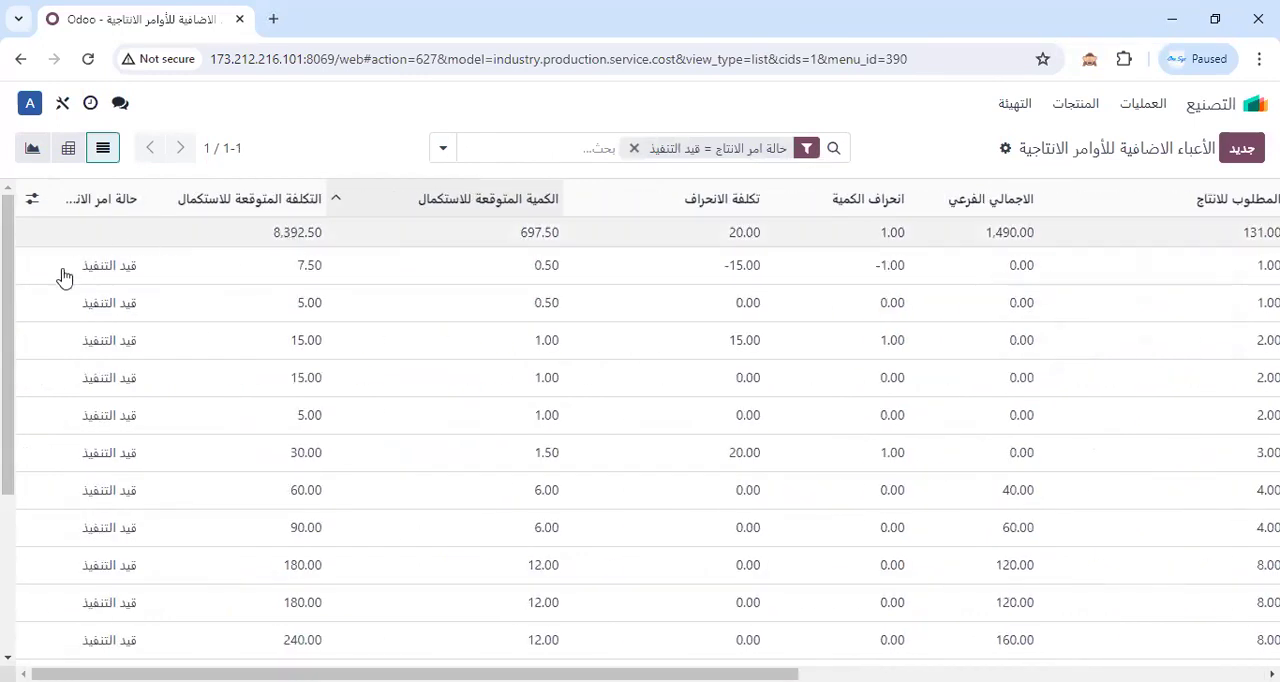
{"action": "left_click", "coordinate": [31, 200]}
{"action": "left_click", "coordinate": [155, 371]}
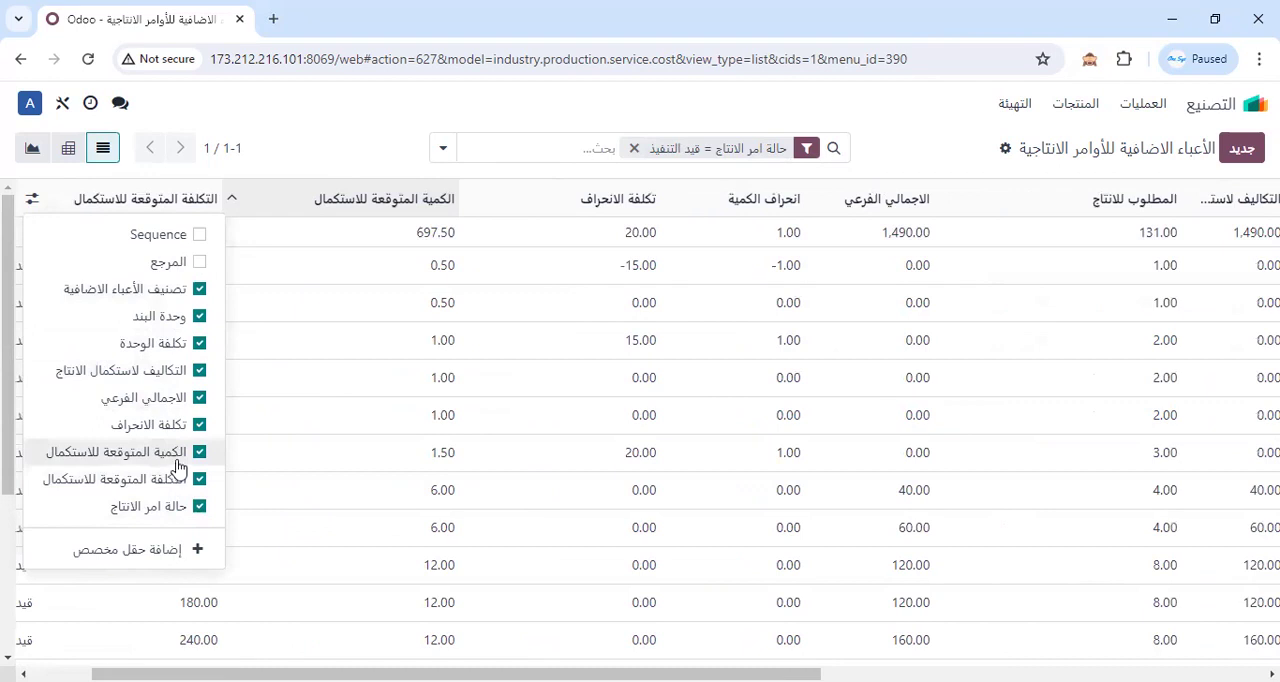
{"action": "left_click", "coordinate": [333, 117]}
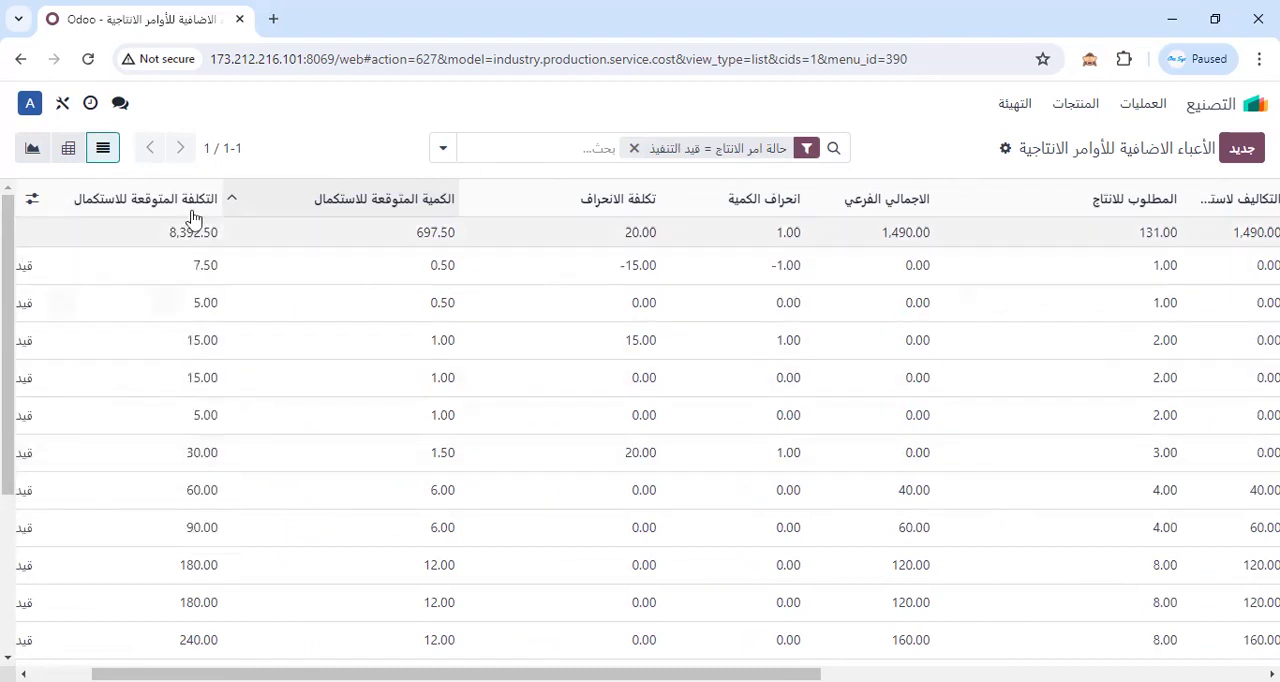
Switch to the pivot view and add the measures التكاليف لاستكمال الانتاج, التكلفة المتوقعة للاستكمال, الكمية القياسية المطلوبة للانتاج and الكمية المتوقعة للاستكمال.
{"action": "left_click", "coordinate": [68, 148]}
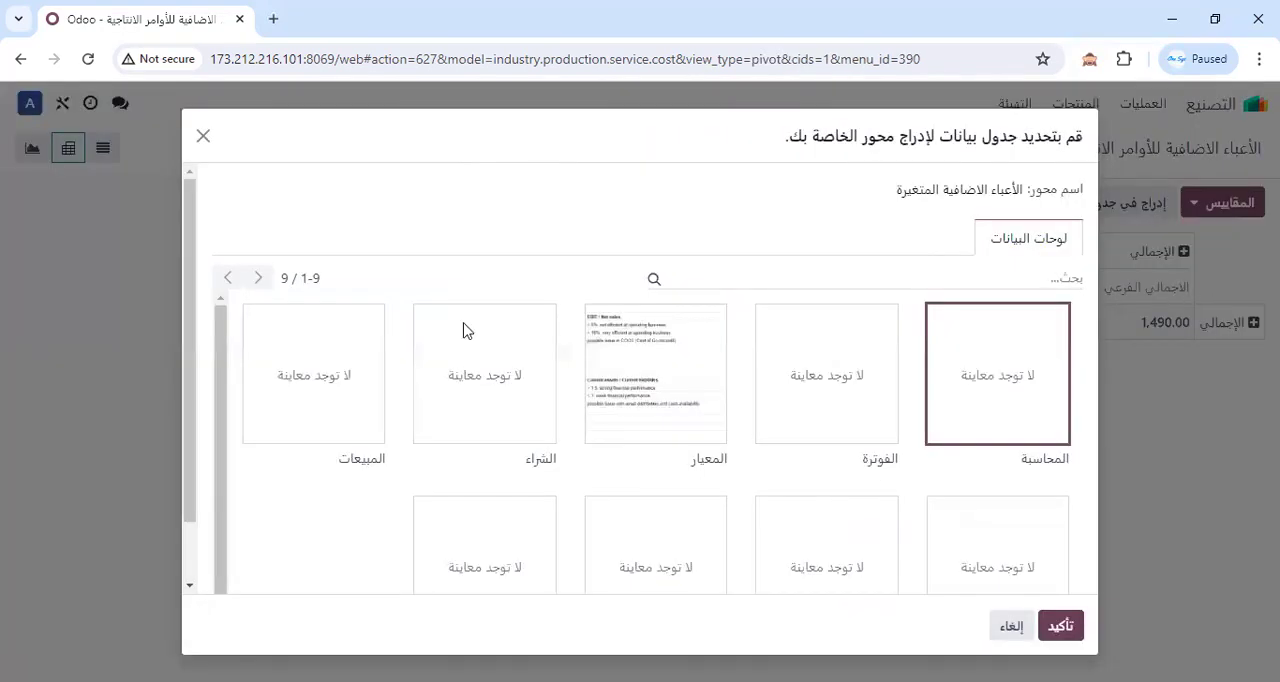
{"action": "left_click", "coordinate": [204, 137]}
{"action": "left_click", "coordinate": [1228, 203]}
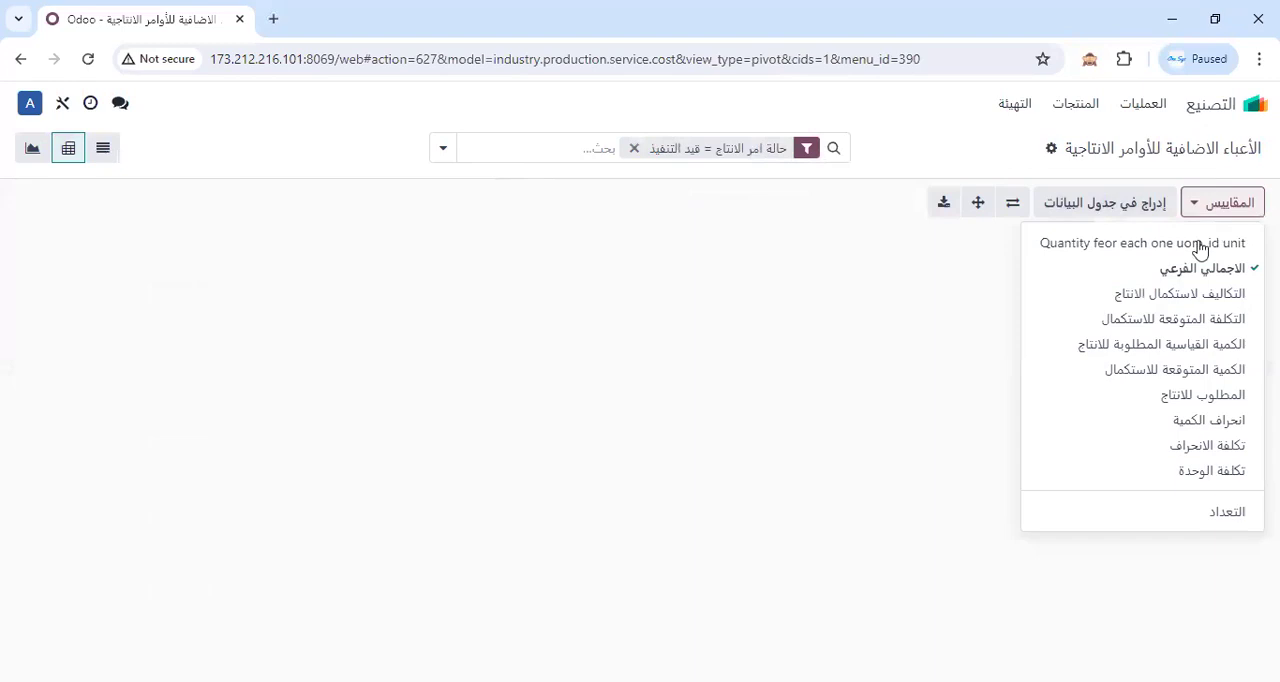
{"action": "left_click", "coordinate": [1187, 293]}
{"action": "left_click", "coordinate": [1188, 318]}
{"action": "left_click", "coordinate": [1185, 344]}
{"action": "left_click", "coordinate": [1182, 369]}
Add the measures المطلوب للانتاج, انحراف الكمية, تكلفة الوحدة and تكلفة الانحراف to the pivot.
{"action": "left_click", "coordinate": [1182, 394]}
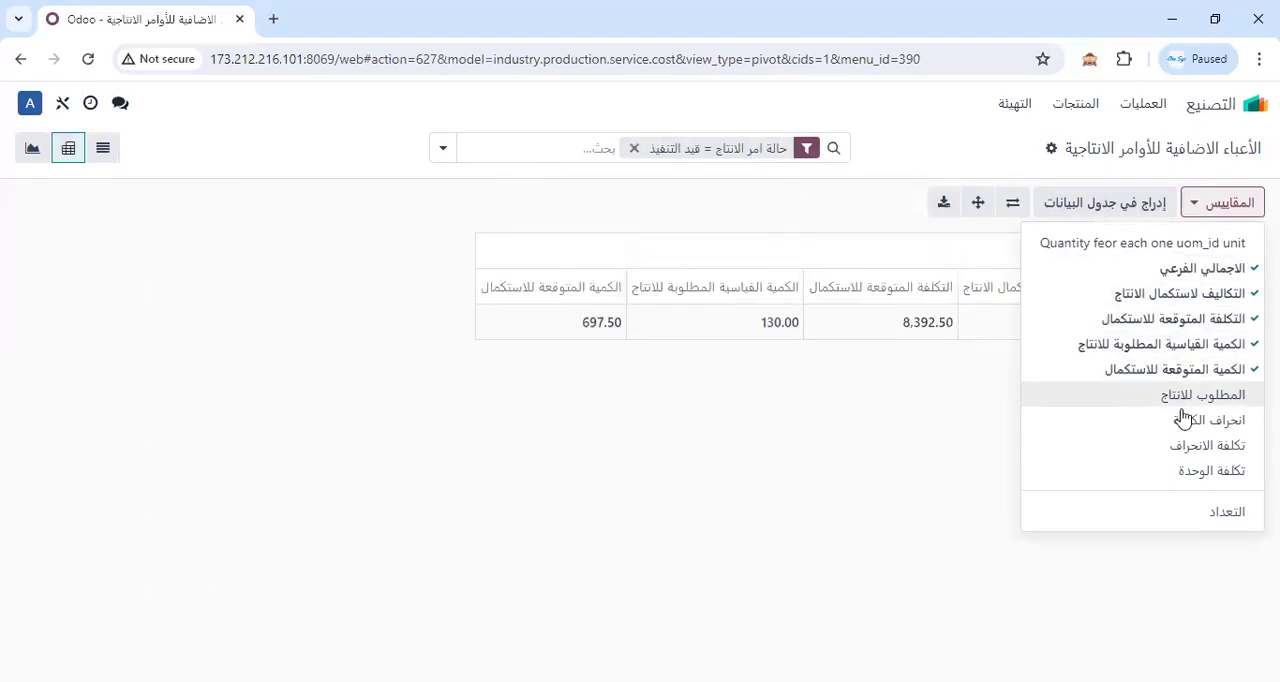
{"action": "left_click", "coordinate": [1182, 419]}
{"action": "left_click", "coordinate": [1188, 470]}
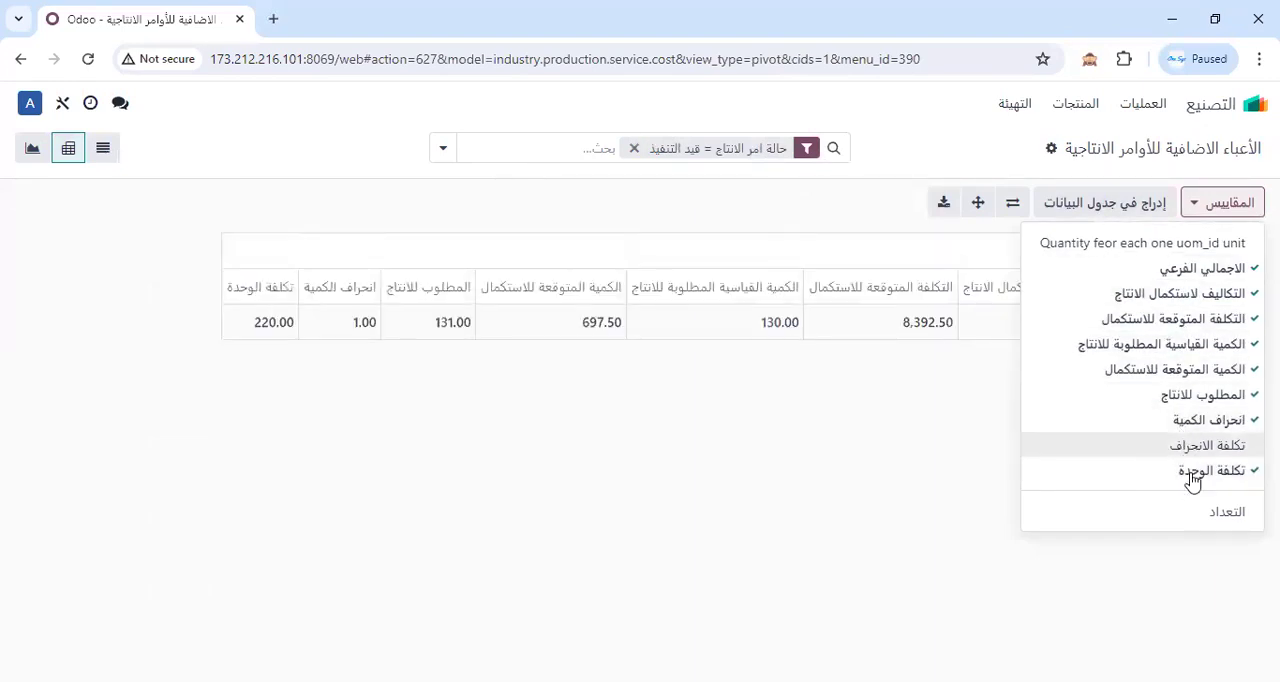
{"action": "left_click", "coordinate": [1188, 446]}
{"action": "left_click", "coordinate": [1204, 558]}
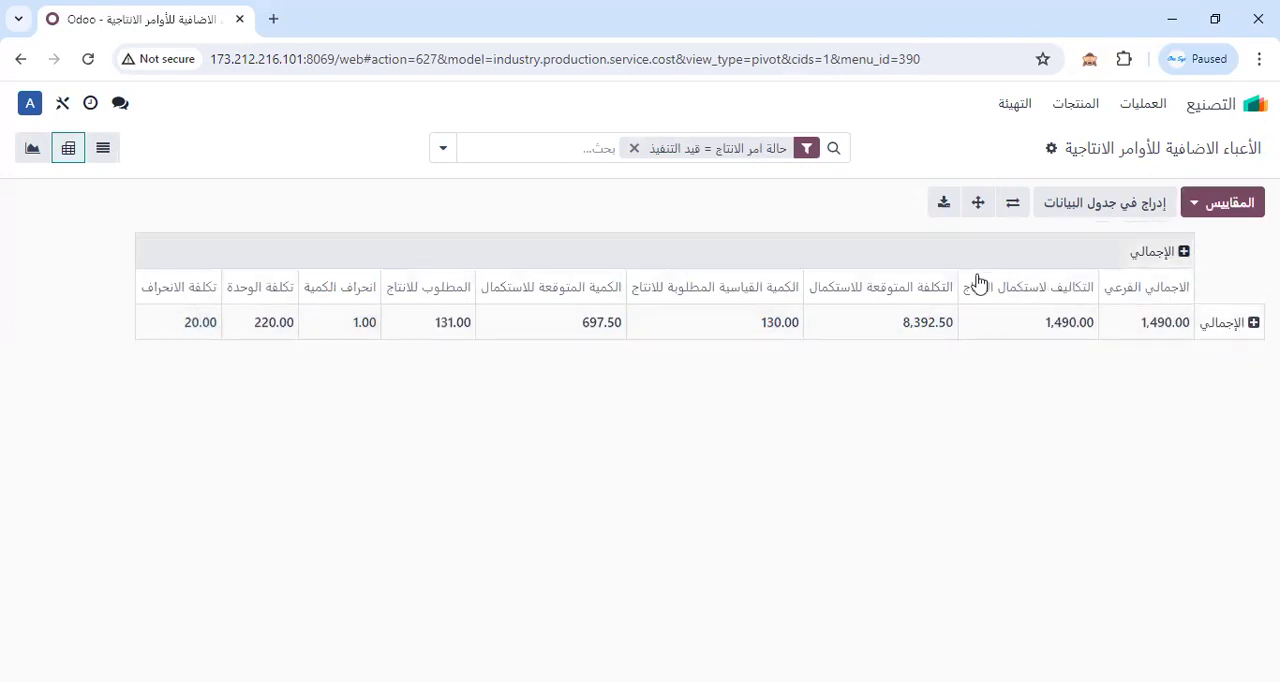
{"action": "left_click", "coordinate": [1224, 203]}
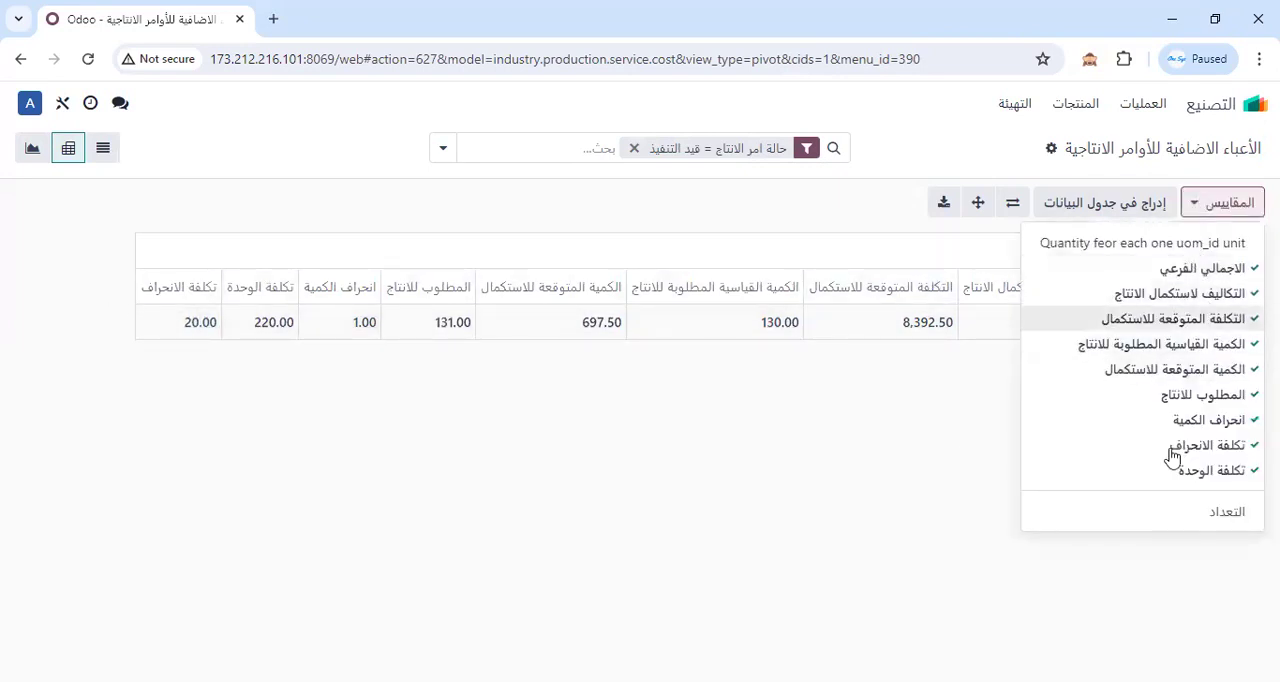
{"action": "left_click", "coordinate": [780, 453]}
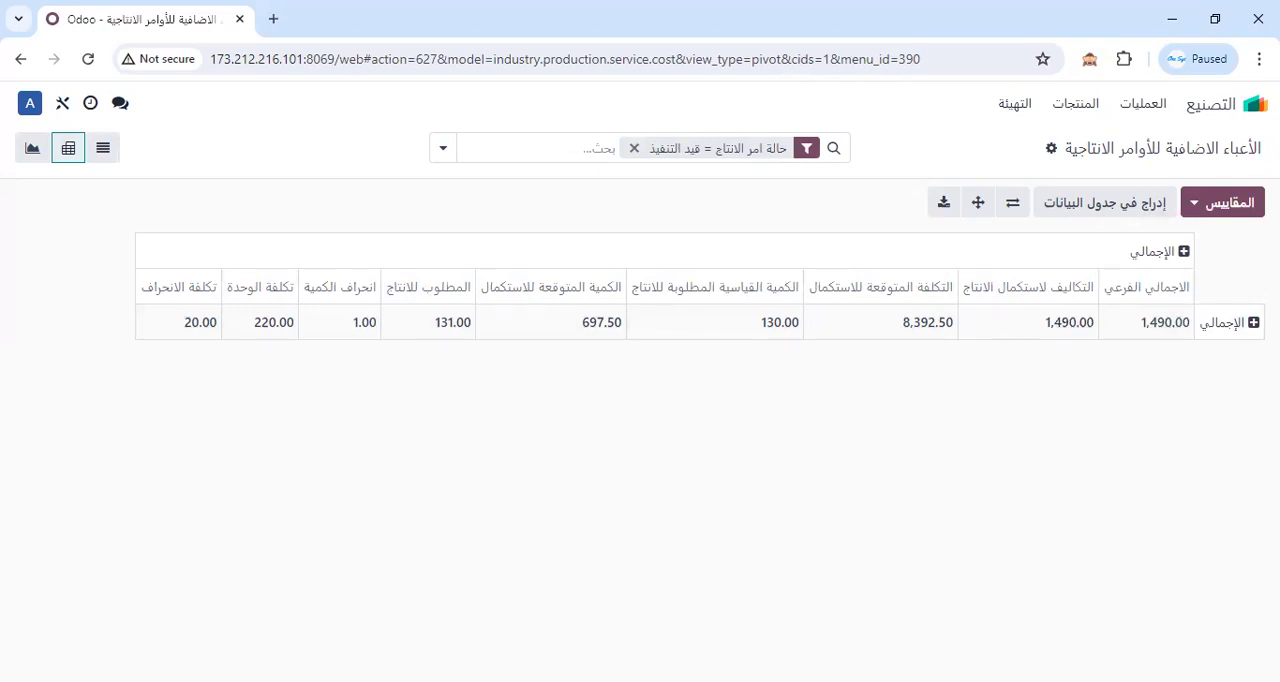
Try grouping the pivot columns by production order (امر الانتاج).
{"action": "left_click", "coordinate": [1181, 254]}
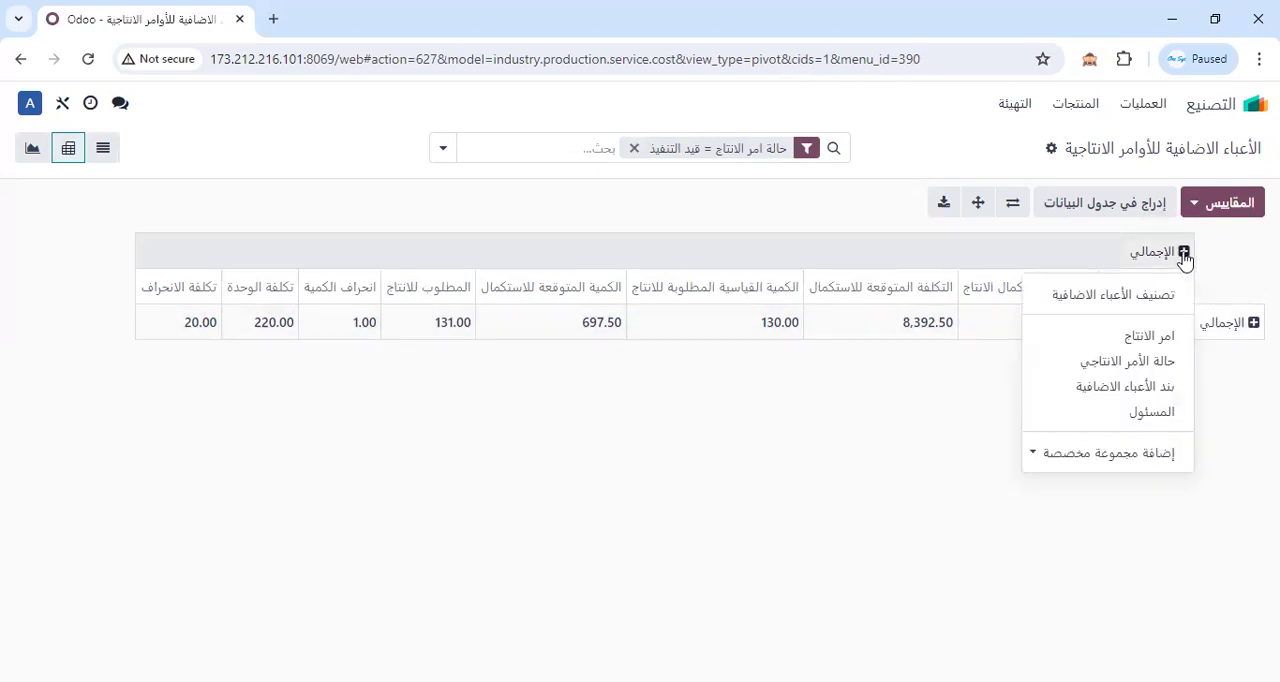
{"action": "left_click", "coordinate": [1138, 339]}
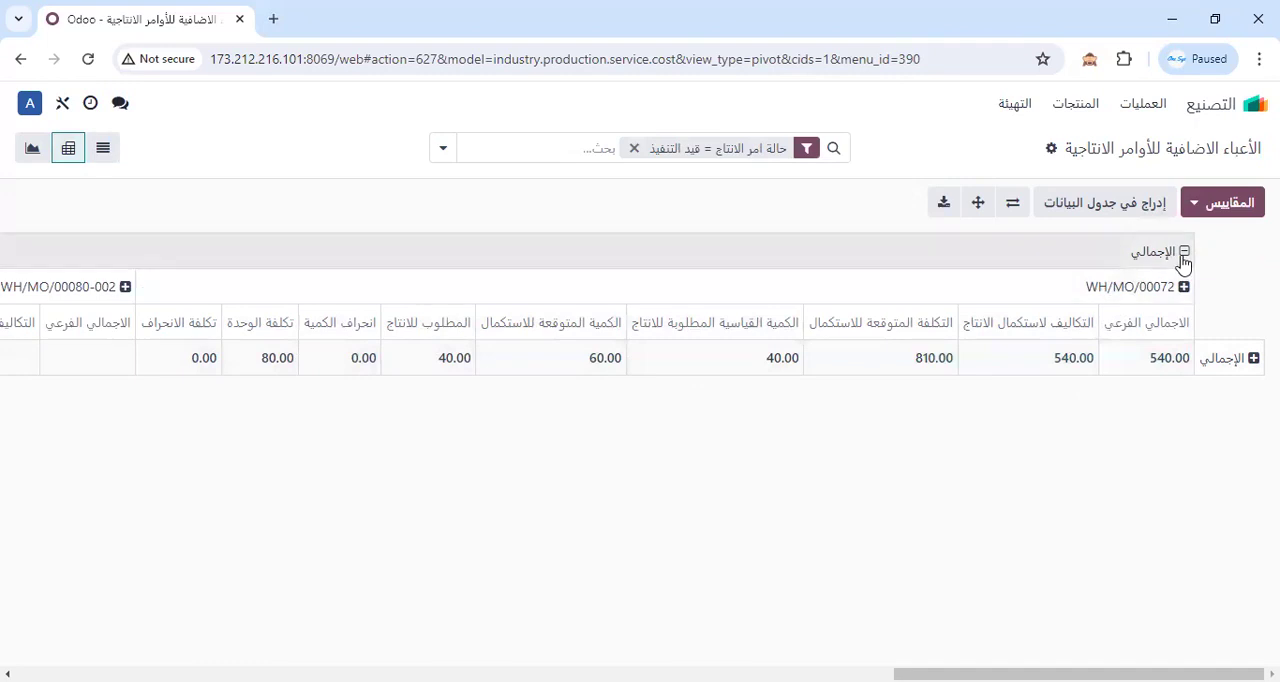
{"action": "left_click", "coordinate": [1181, 258]}
Group the pivot columns by production order status (حالة الأمر الانتاجي) and remove the in-progress filter.
{"action": "left_click", "coordinate": [1182, 254]}
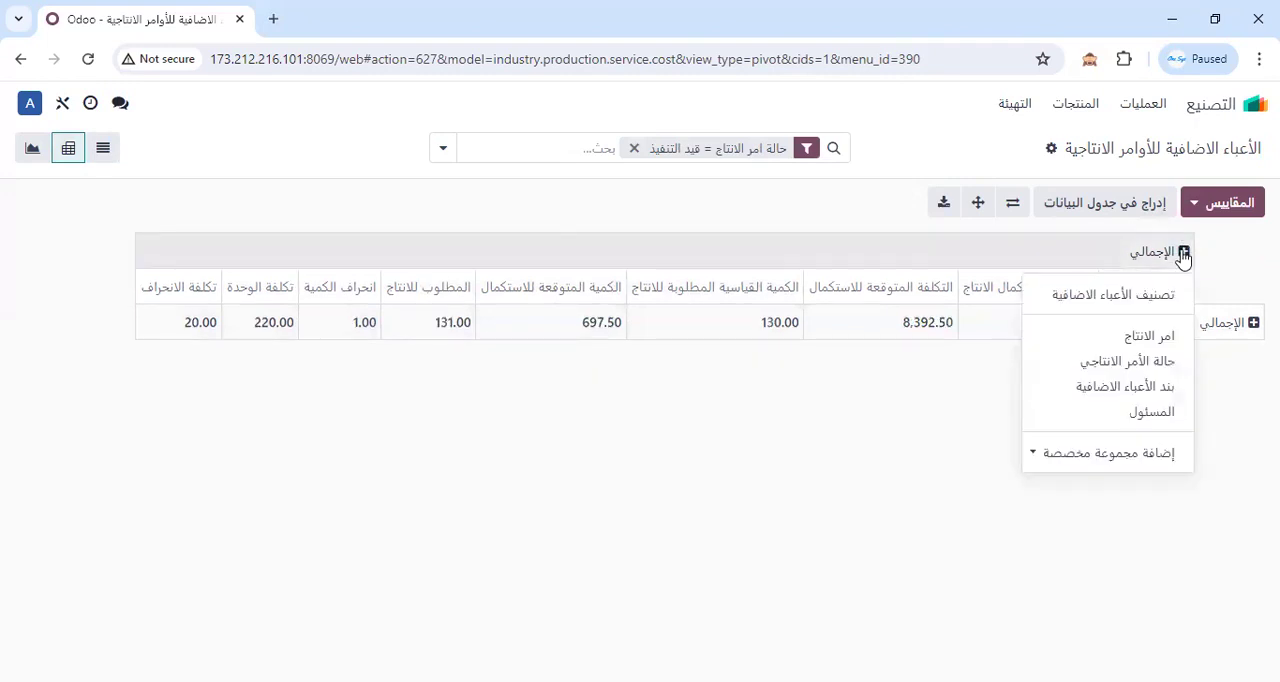
{"action": "left_click", "coordinate": [1100, 363]}
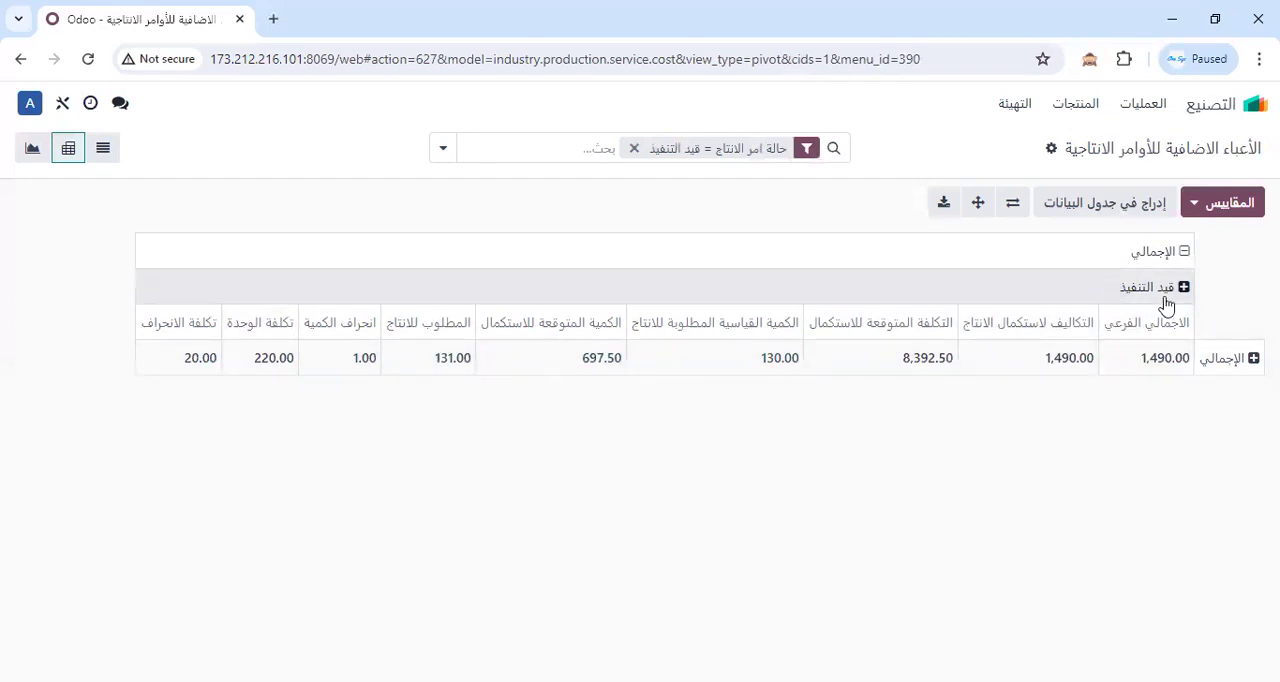
{"action": "left_click", "coordinate": [634, 148]}
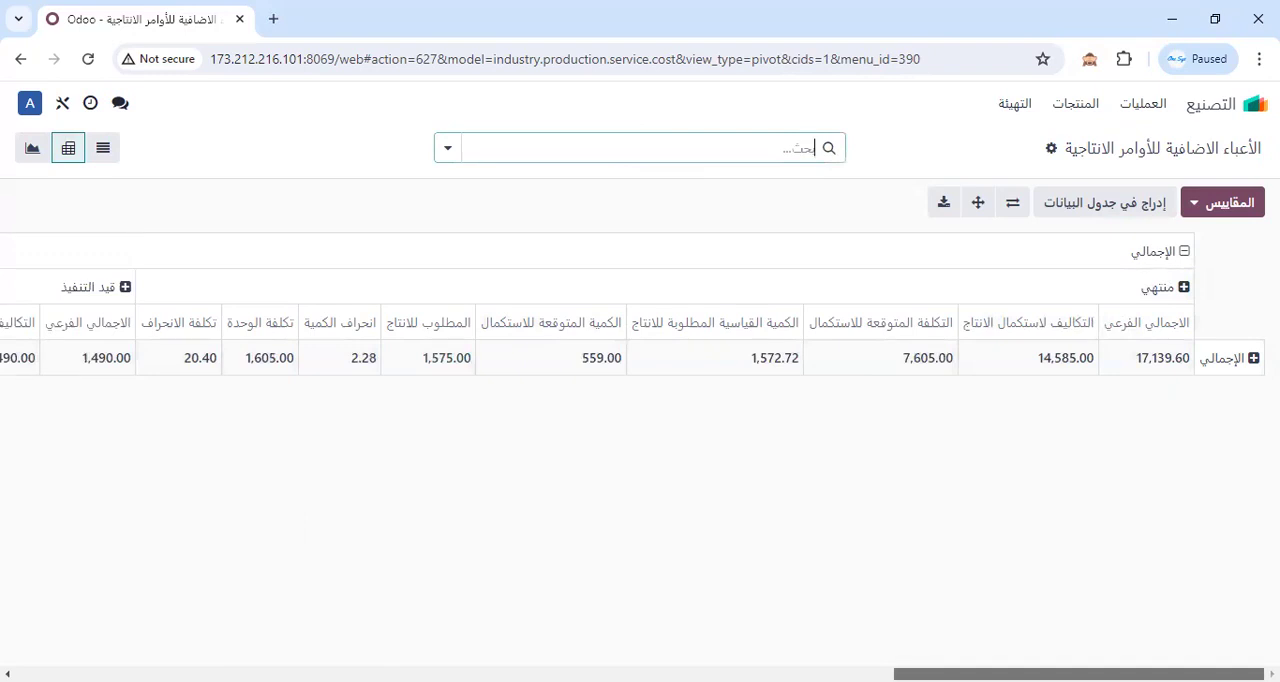
Group the pivot rows by overhead classification (تصنيف الأعباء الاضافية) and review the in-progress (قيد التنفيذ) measures.
{"action": "left_click", "coordinate": [1225, 358]}
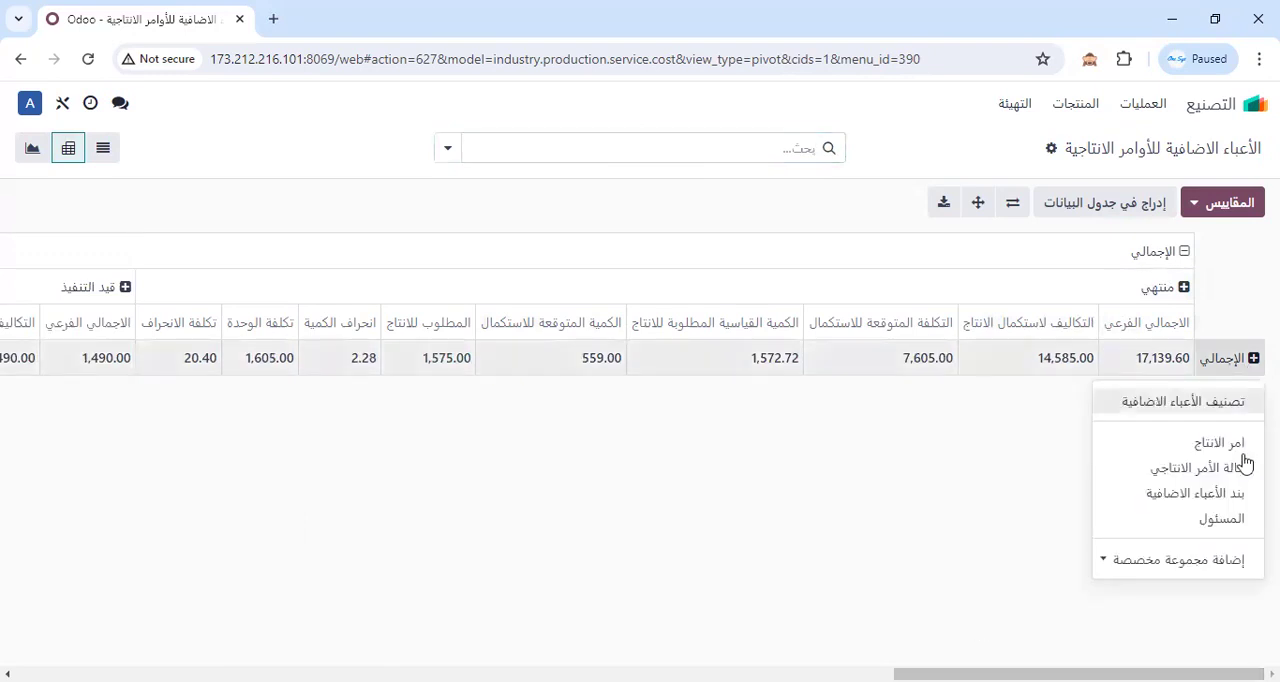
{"action": "left_click", "coordinate": [1225, 403]}
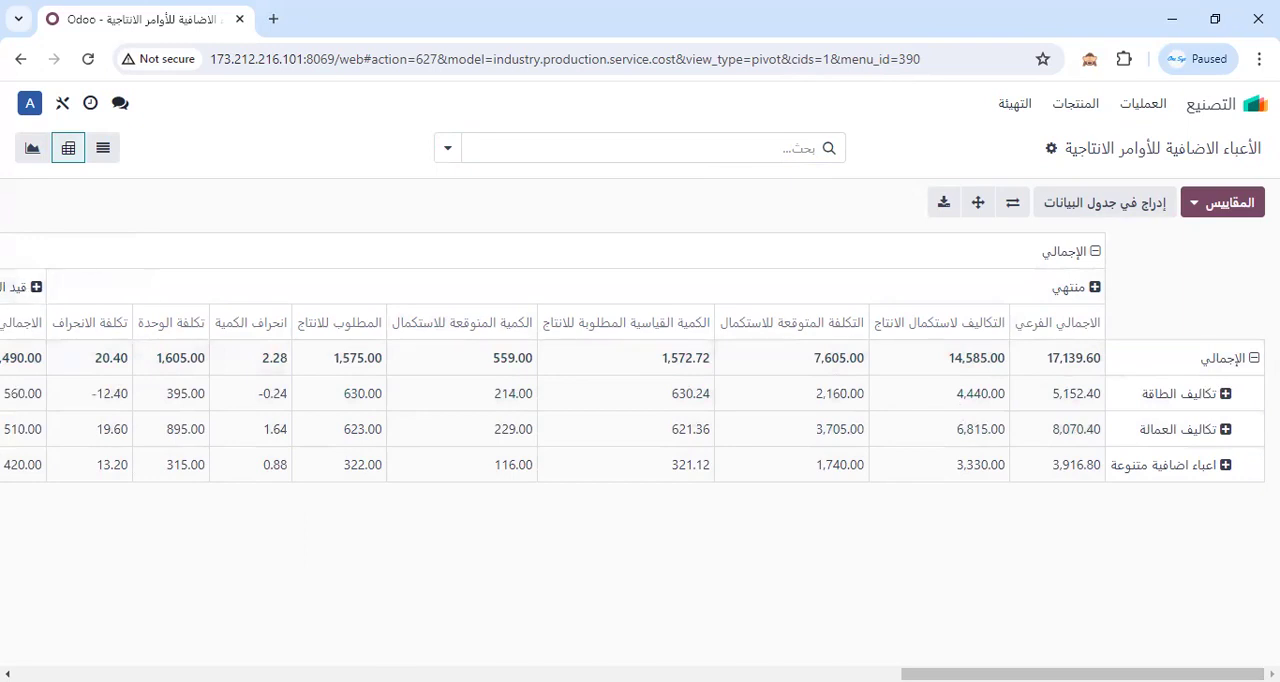
{"action": "left_click_drag", "start_coordinate": [1050, 675], "coordinate": [777, 675]}
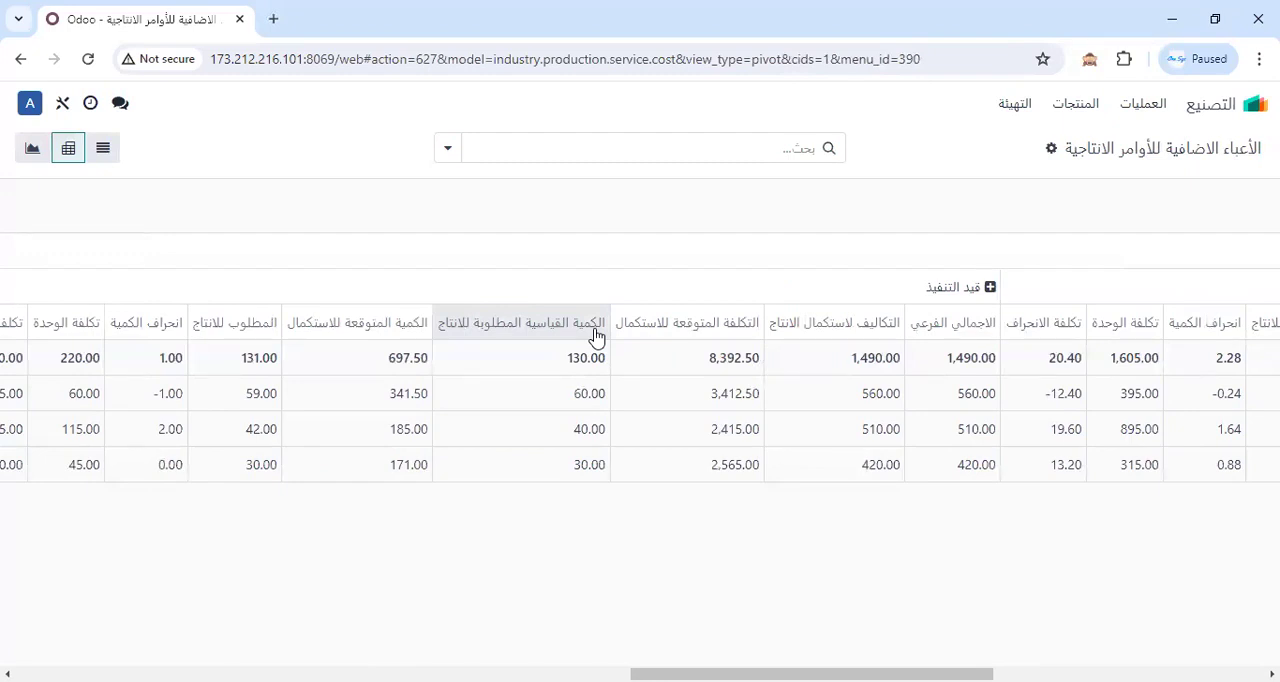
{"action": "left_click_drag", "start_coordinate": [766, 674], "coordinate": [1037, 674]}
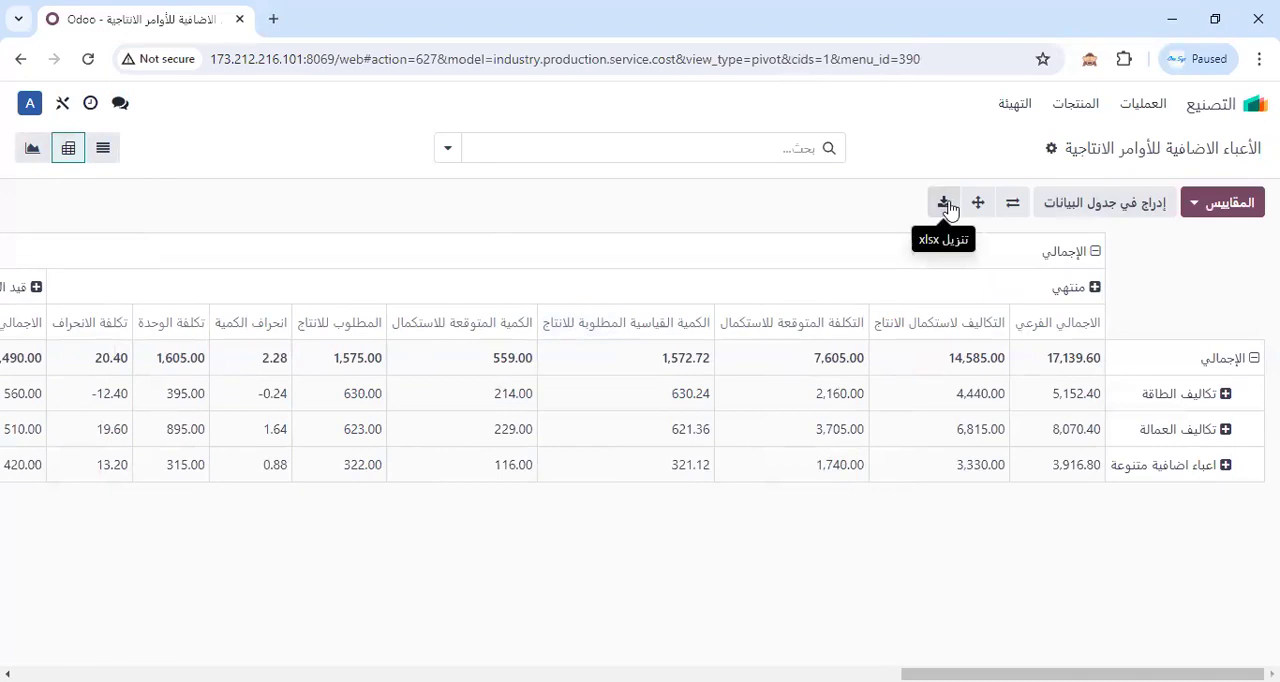
Switch the production order overheads to the graph view.
{"action": "left_click", "coordinate": [42, 150]}
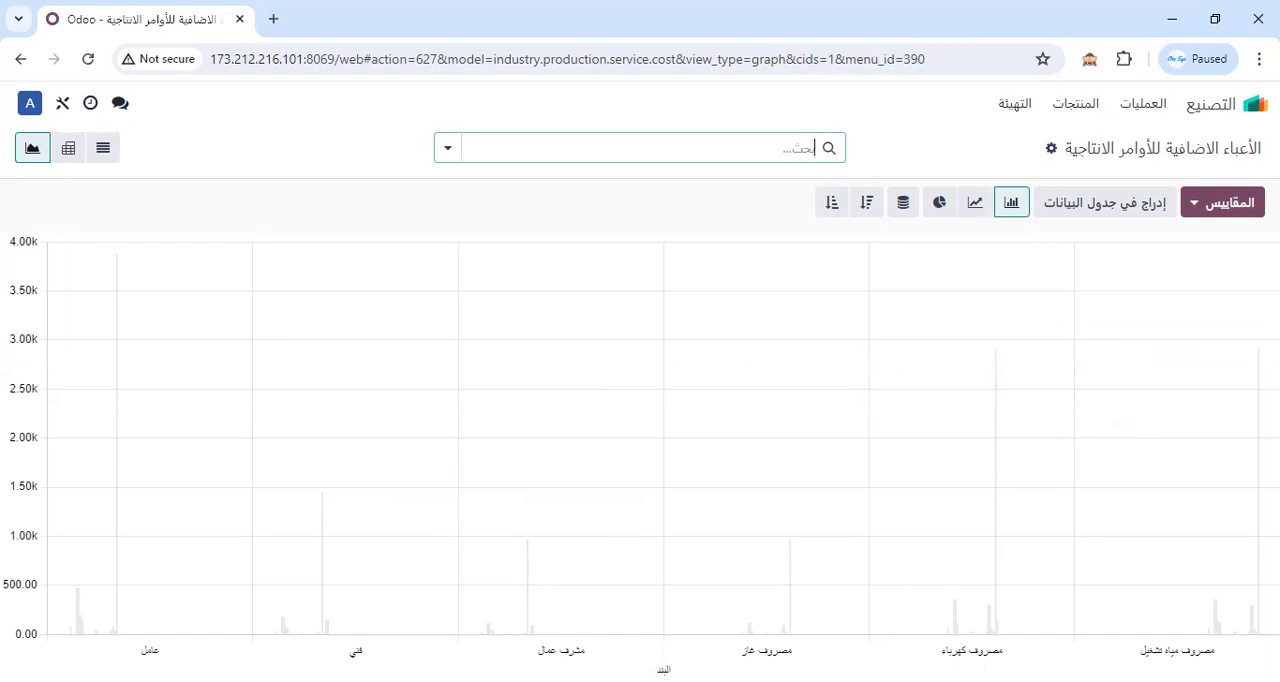
Compare the overheads in line and bar charts, and inspect the record behind the operating water expense (مصروف مياه تشغيل) bar.
{"action": "mouse_move", "coordinate": [1258, 390]}
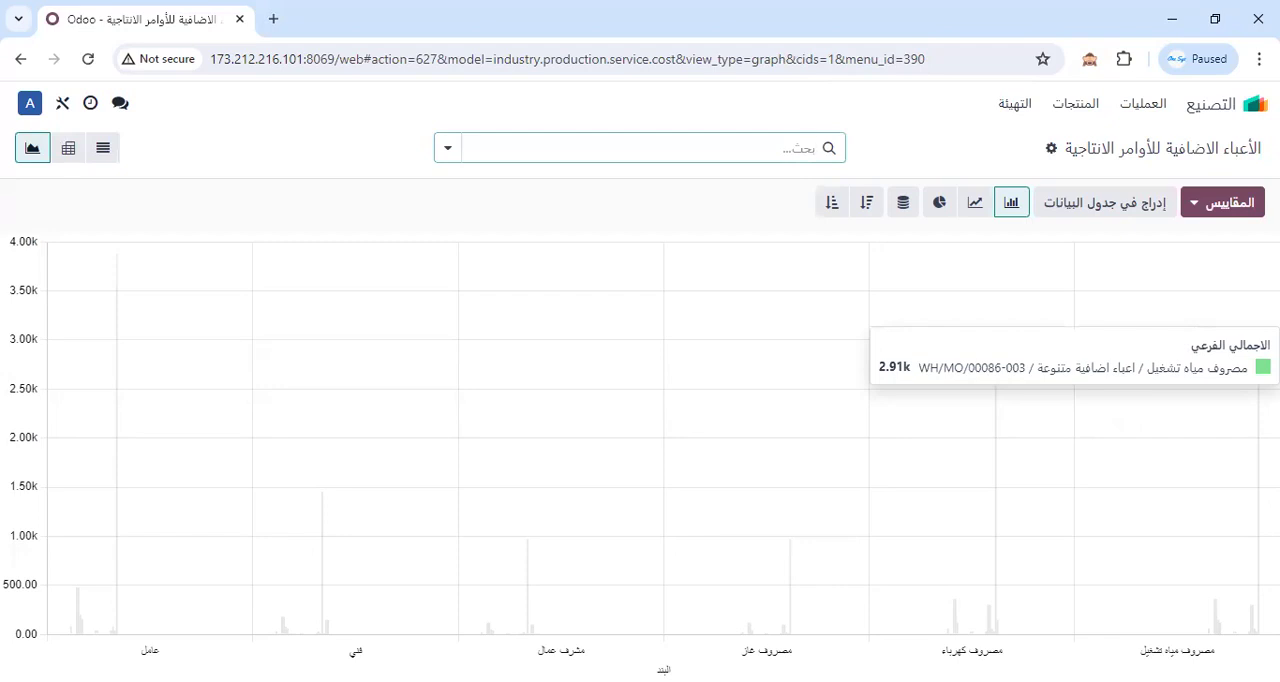
{"action": "left_click", "coordinate": [976, 203]}
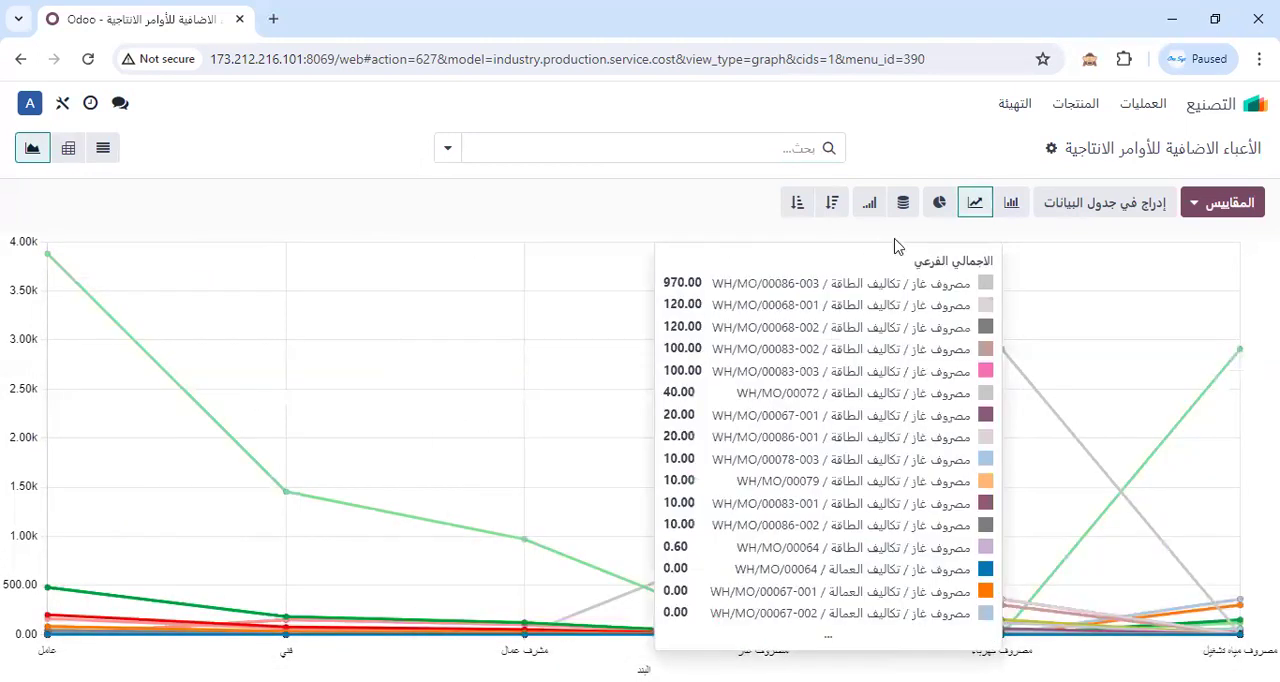
{"action": "left_click", "coordinate": [1012, 205]}
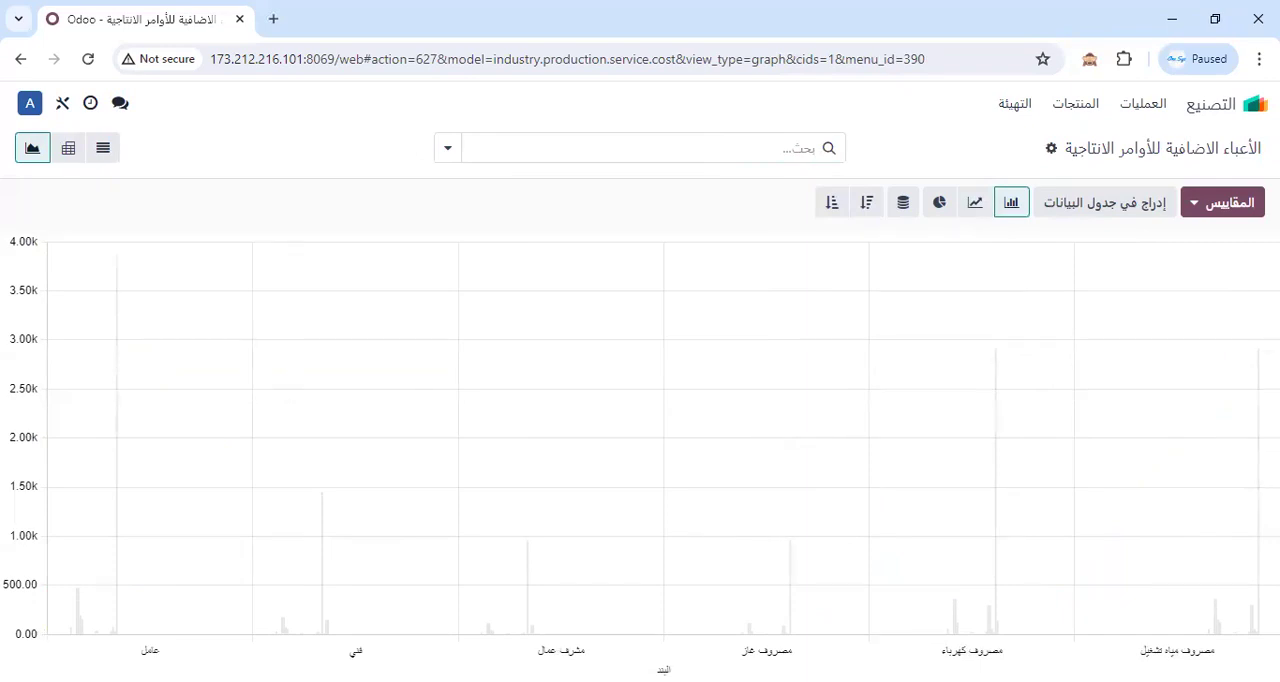
{"action": "left_click", "coordinate": [1258, 425]}
{"action": "left_click", "coordinate": [1148, 143]}
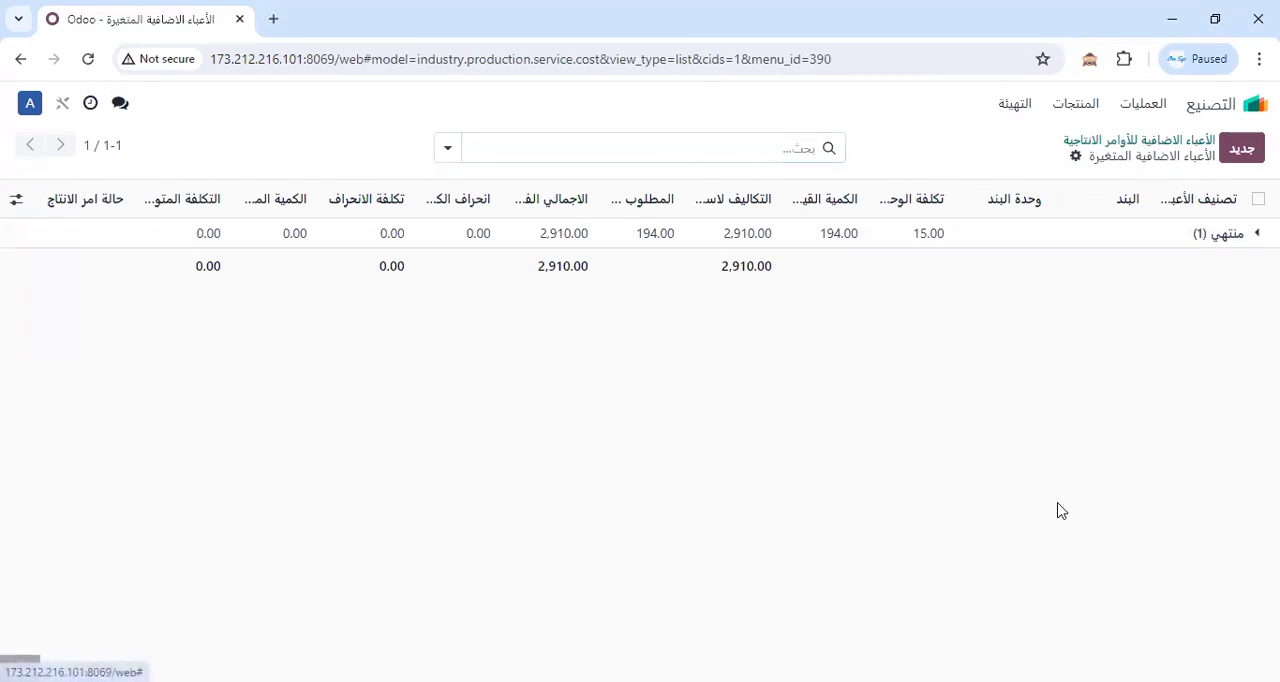
Stack the overhead bar chart in descending order and preview the same data as a pie chart.
{"action": "left_click", "coordinate": [832, 205]}
{"action": "left_click", "coordinate": [866, 205]}
{"action": "left_click", "coordinate": [903, 205]}
{"action": "left_click", "coordinate": [930, 207]}
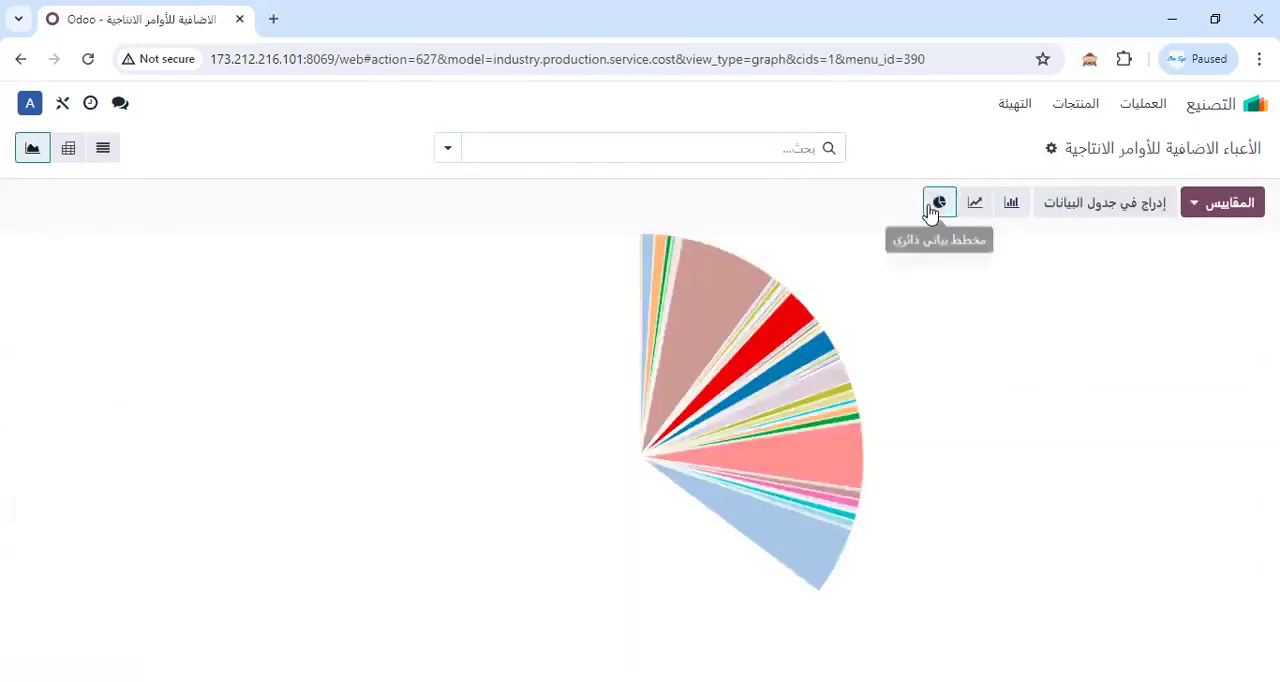
{"action": "left_click", "coordinate": [1010, 205]}
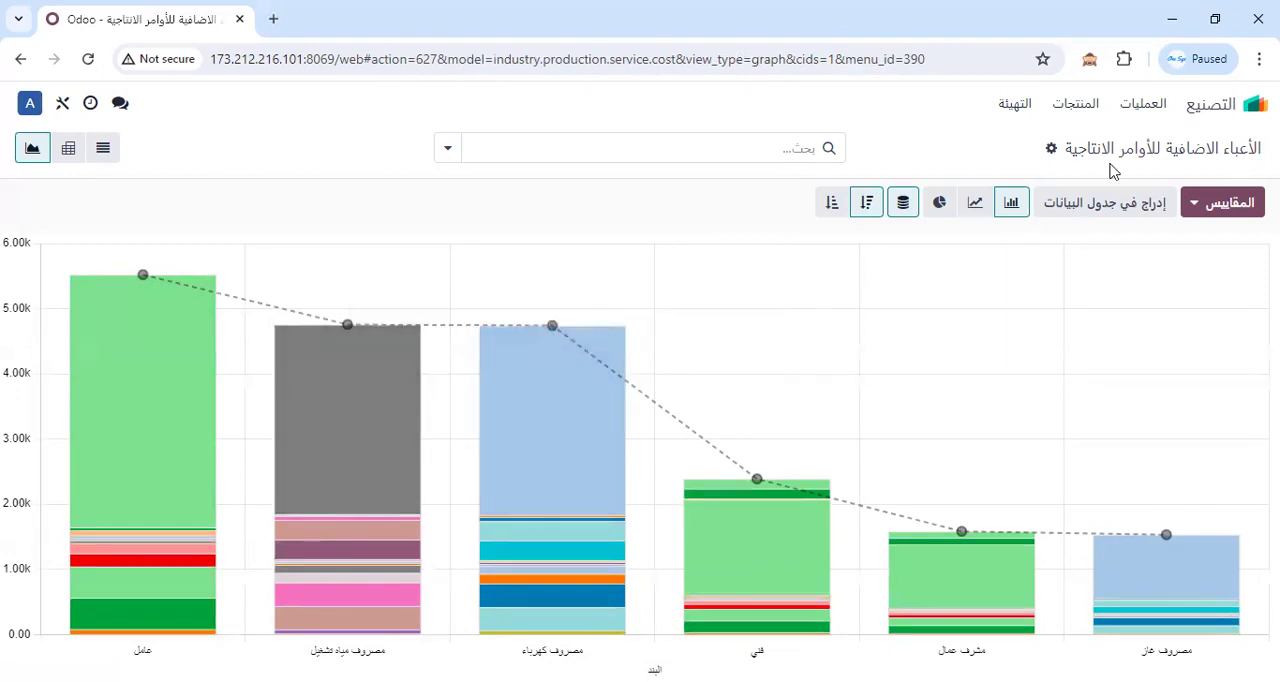
Open the in-progress manufacturing order for 10 units of product from the manufacturing orders list.
{"action": "left_click", "coordinate": [1145, 108]}
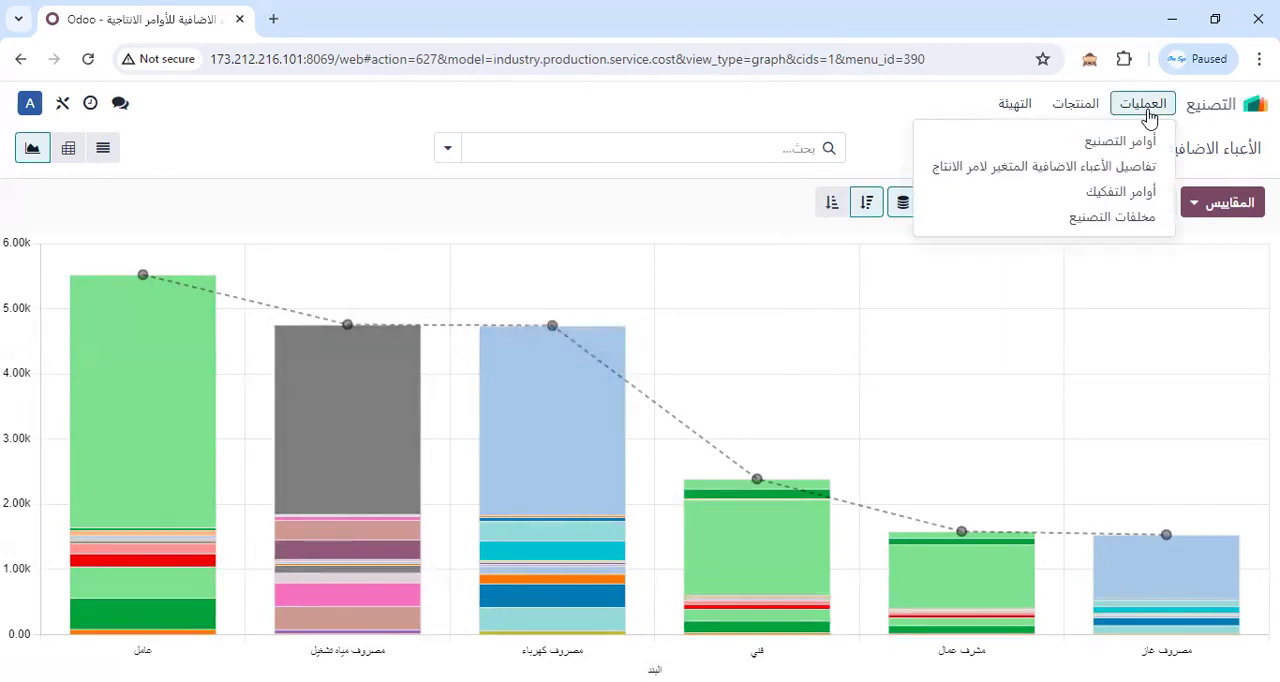
{"action": "left_click", "coordinate": [1245, 112]}
{"action": "left_click", "coordinate": [937, 440]}
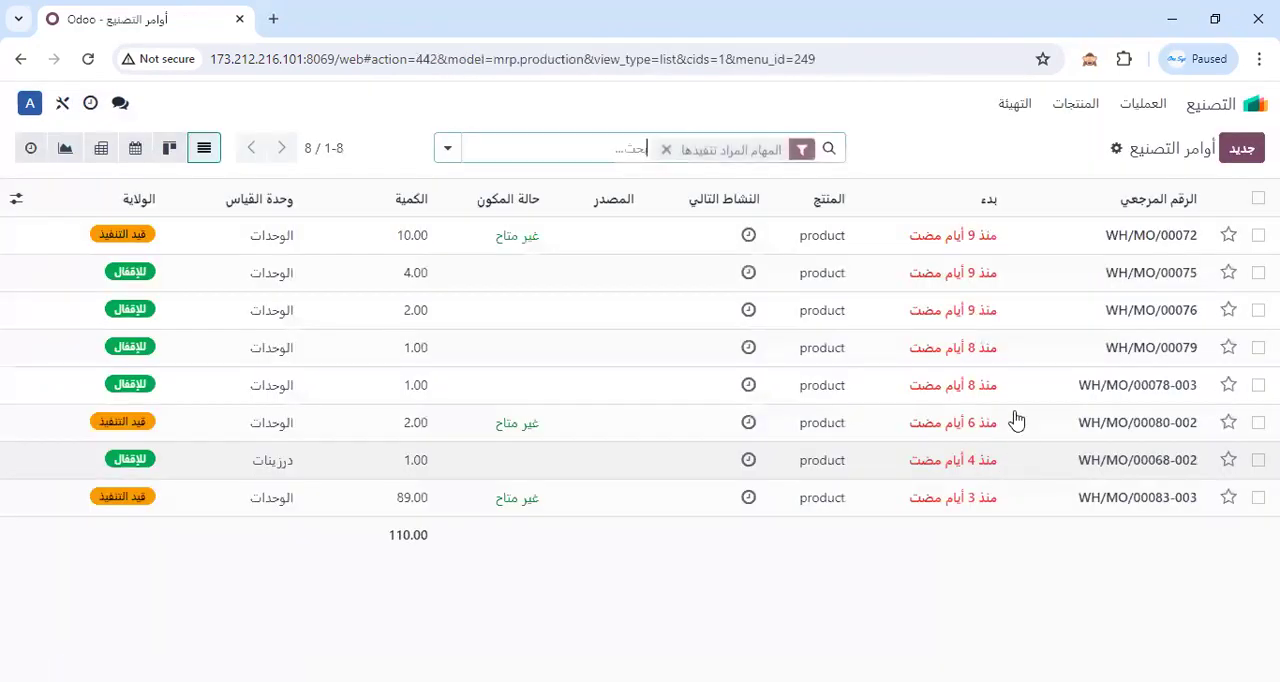
{"action": "left_click", "coordinate": [951, 243]}
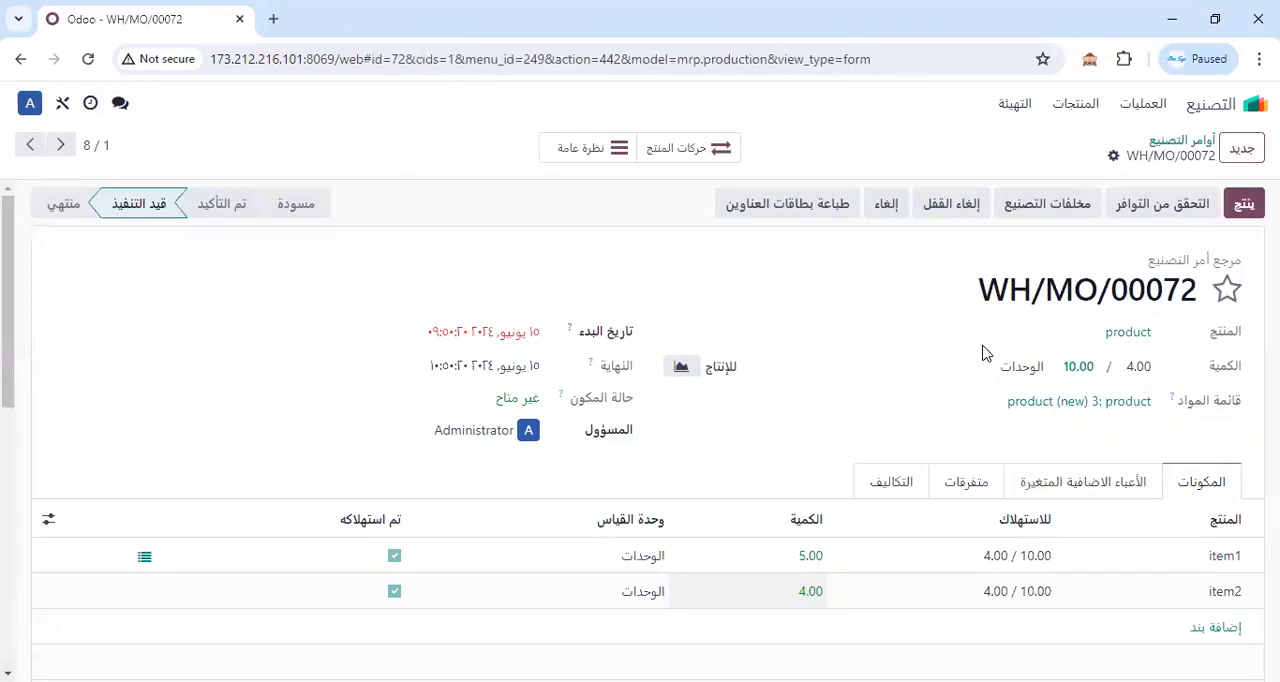
Record 5 produced units on the manufacturing order, accept the consumption differences and create a backorder for the remainder.
{"action": "left_click", "coordinate": [1133, 366]}
{"action": "key", "text": "BackSpace"}
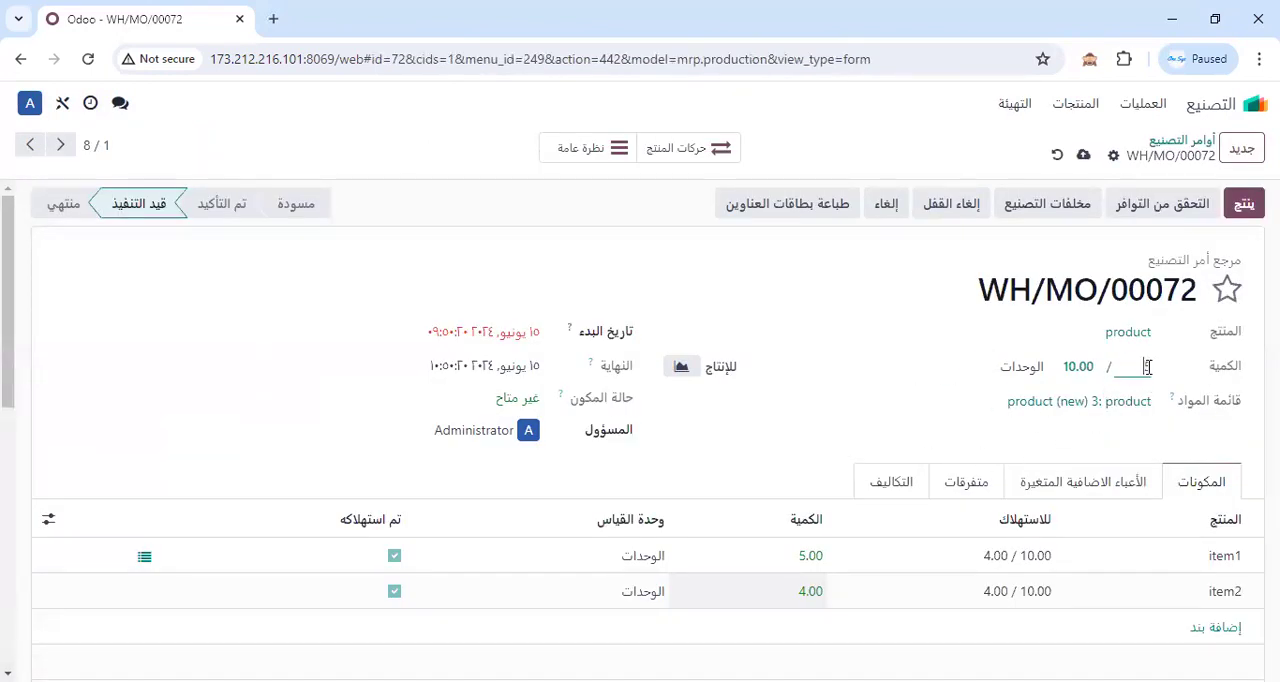
{"action": "type", "text": "5"}
{"action": "left_click", "coordinate": [1242, 204]}
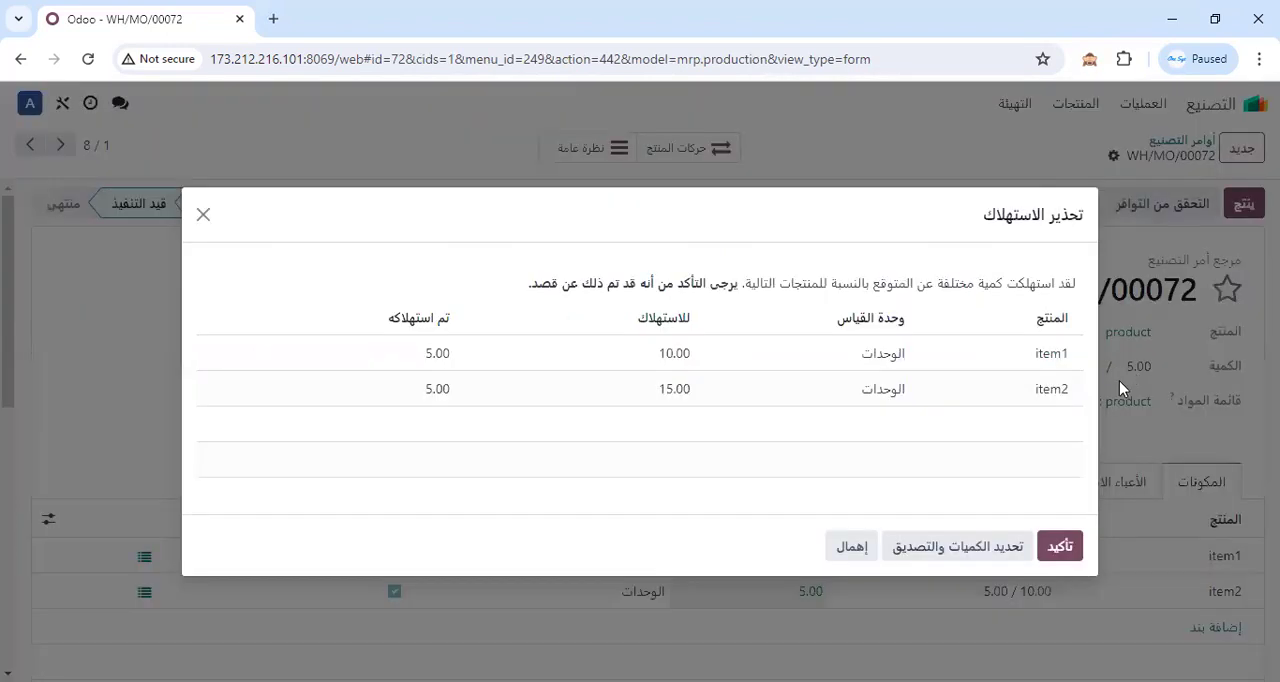
{"action": "left_click", "coordinate": [1058, 550]}
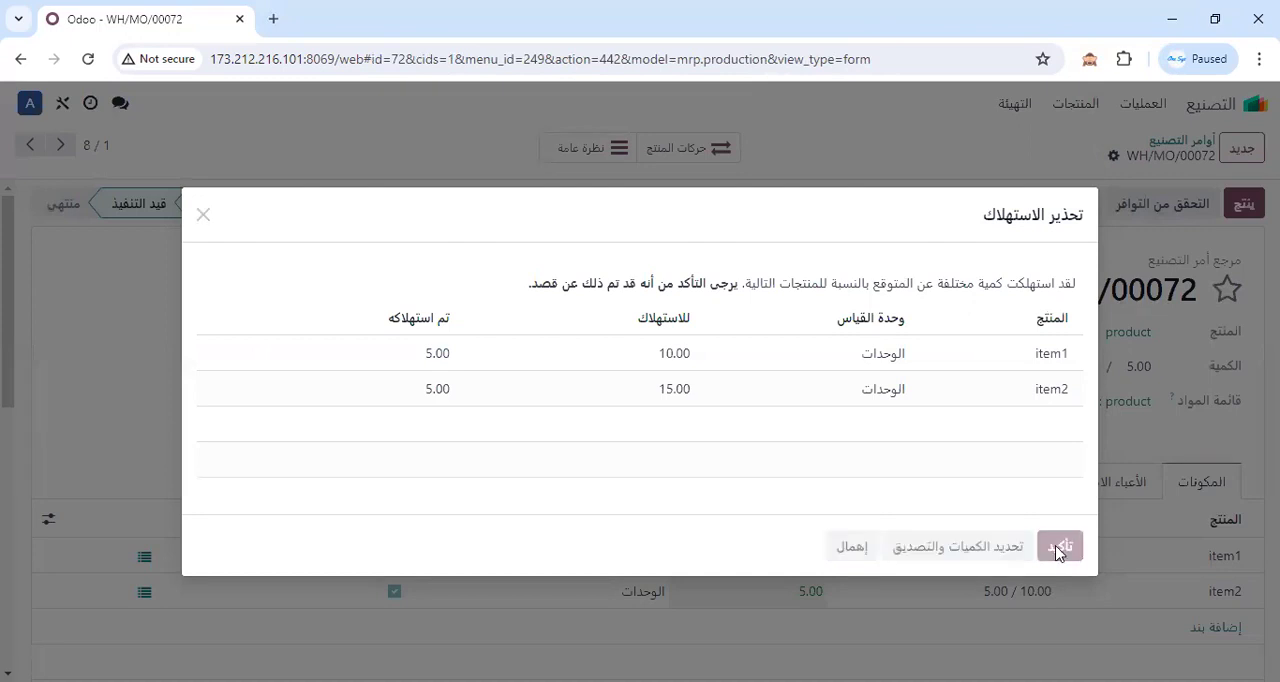
{"action": "left_click", "coordinate": [1024, 456]}
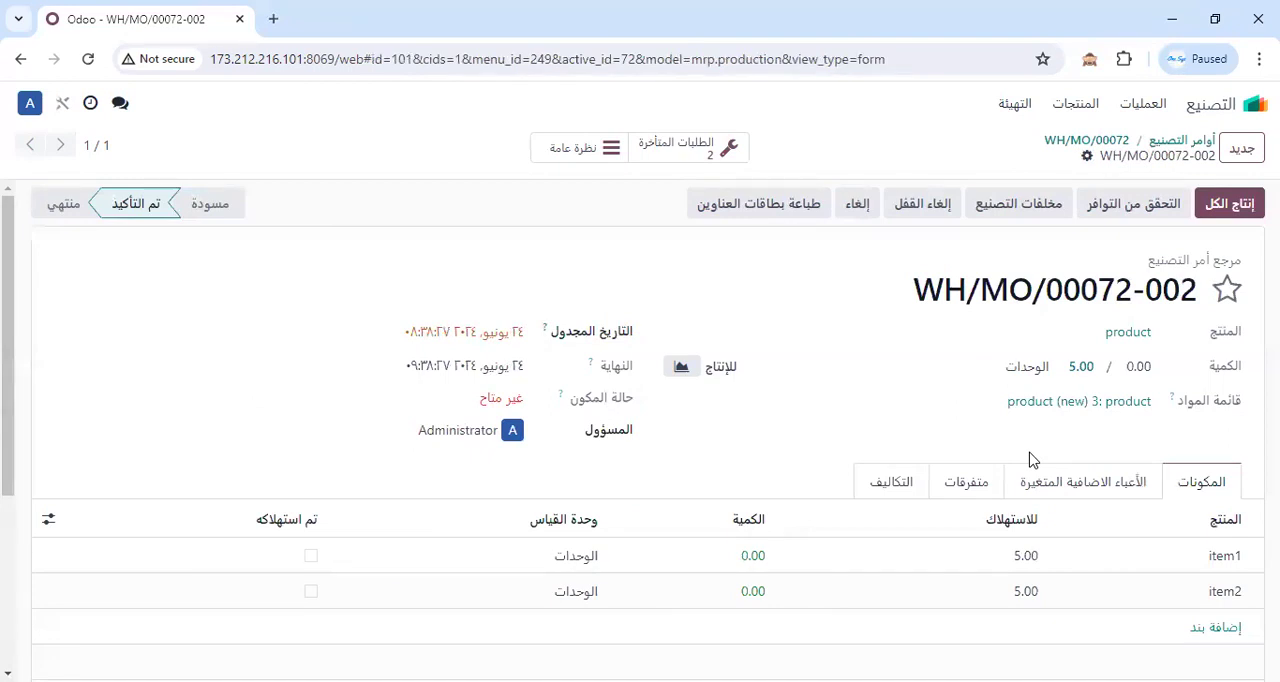
Review the variable overheads (الأعباء الاضافية المتغيرة) of the new backorder, then return to its components.
{"action": "left_click", "coordinate": [1094, 495]}
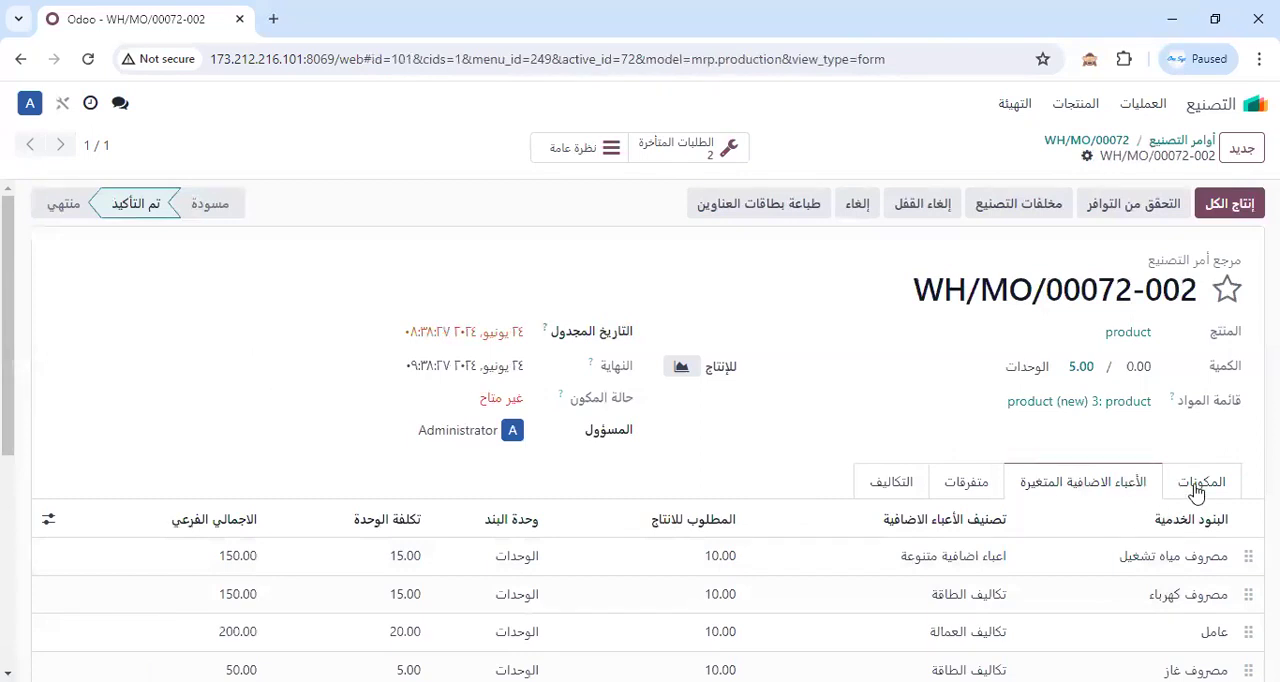
{"action": "scroll", "coordinate": [1197, 492], "scroll_direction": "down", "scroll_amount": 3}
{"action": "scroll", "coordinate": [1040, 530], "scroll_direction": "up", "scroll_amount": 3}
{"action": "left_click", "coordinate": [1204, 496]}
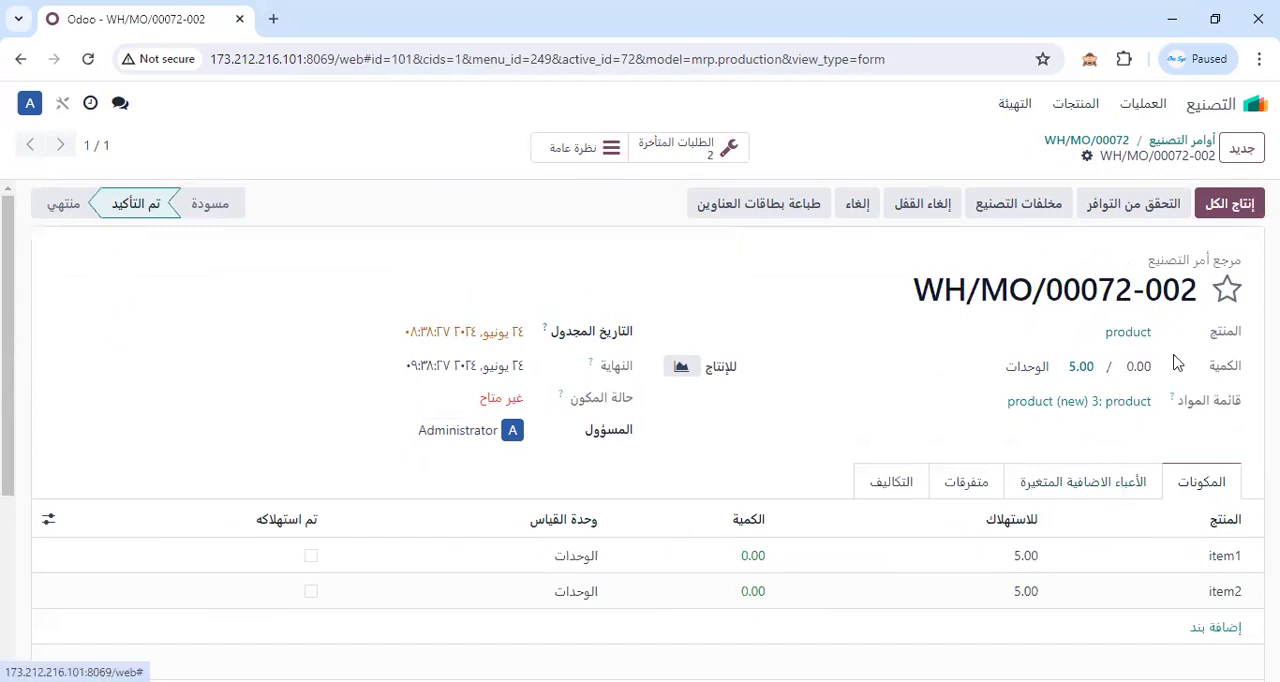
Reopen the confirmed backorder from the manufacturing orders list, set its produced quantity to 1 and check its variable overheads.
{"action": "left_click", "coordinate": [1190, 145]}
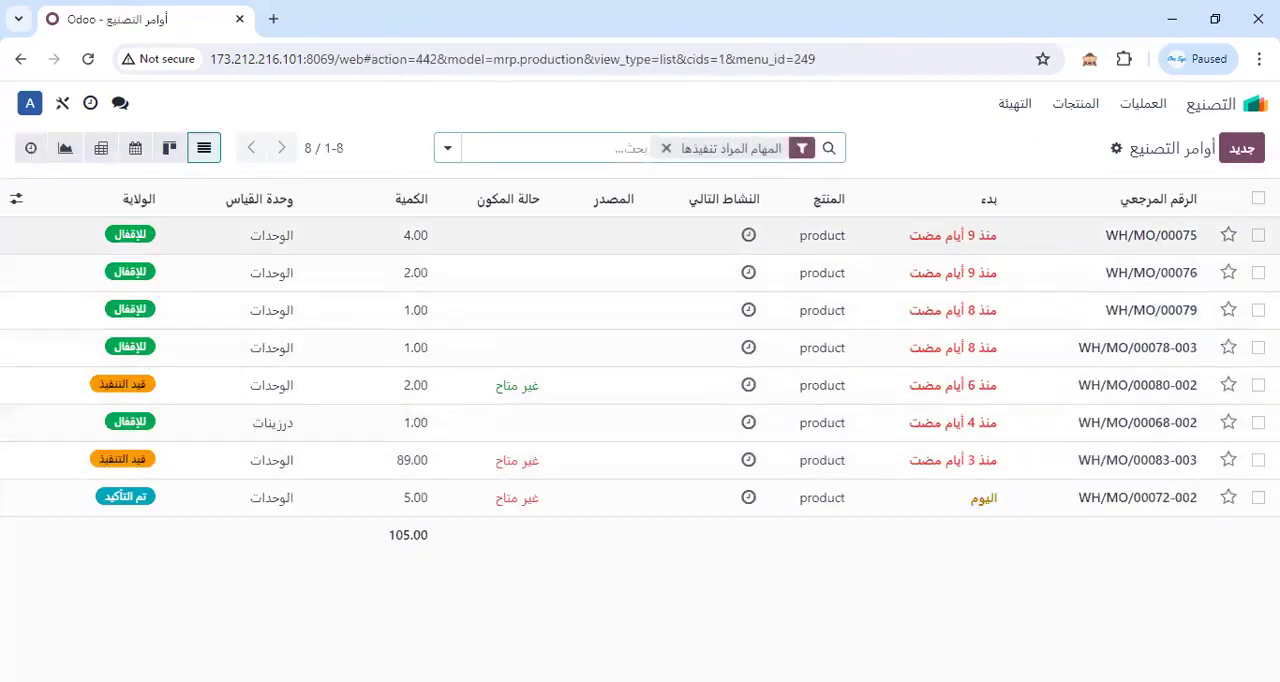
{"action": "left_click", "coordinate": [1124, 502]}
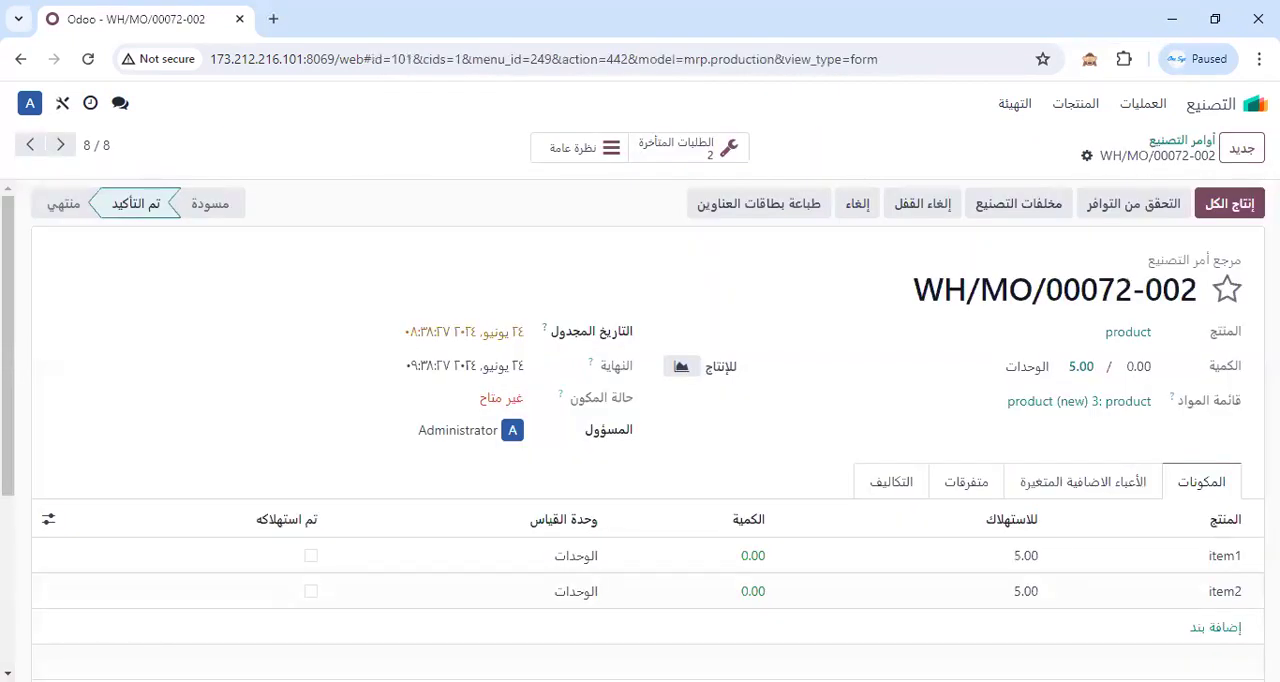
{"action": "left_click", "coordinate": [1143, 368]}
{"action": "type", "text": "1"}
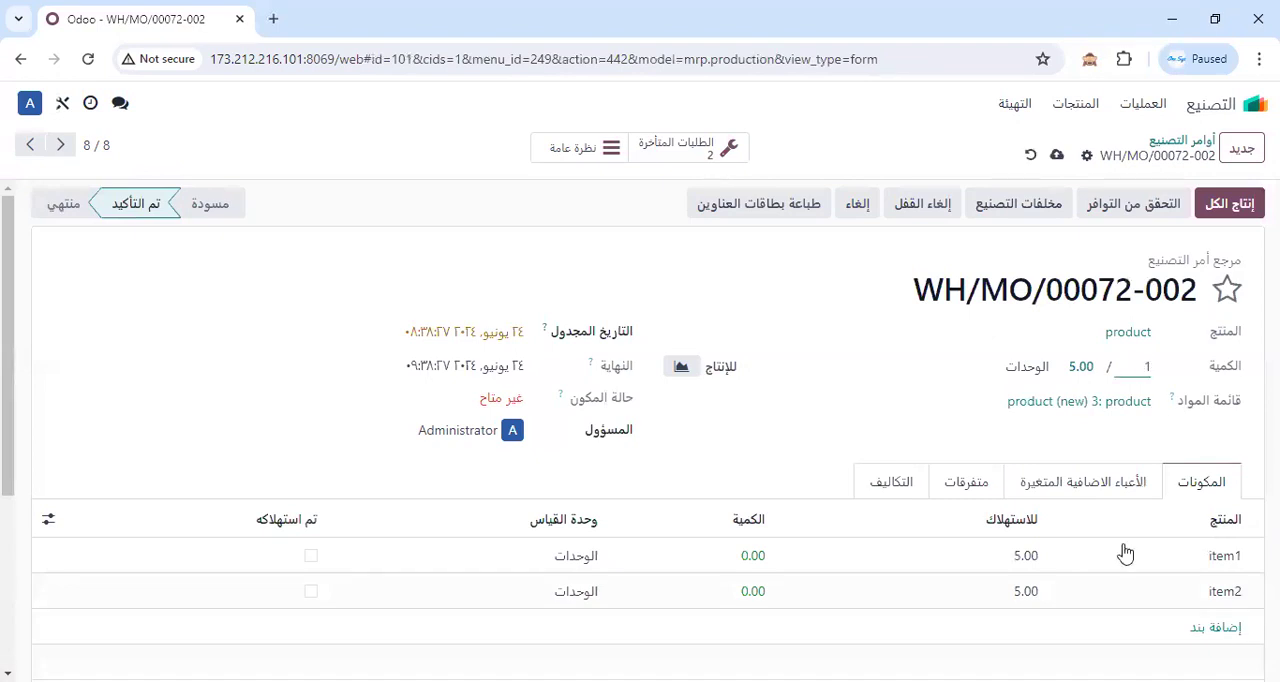
{"action": "scroll", "coordinate": [1074, 497], "scroll_direction": "down", "scroll_amount": 2}
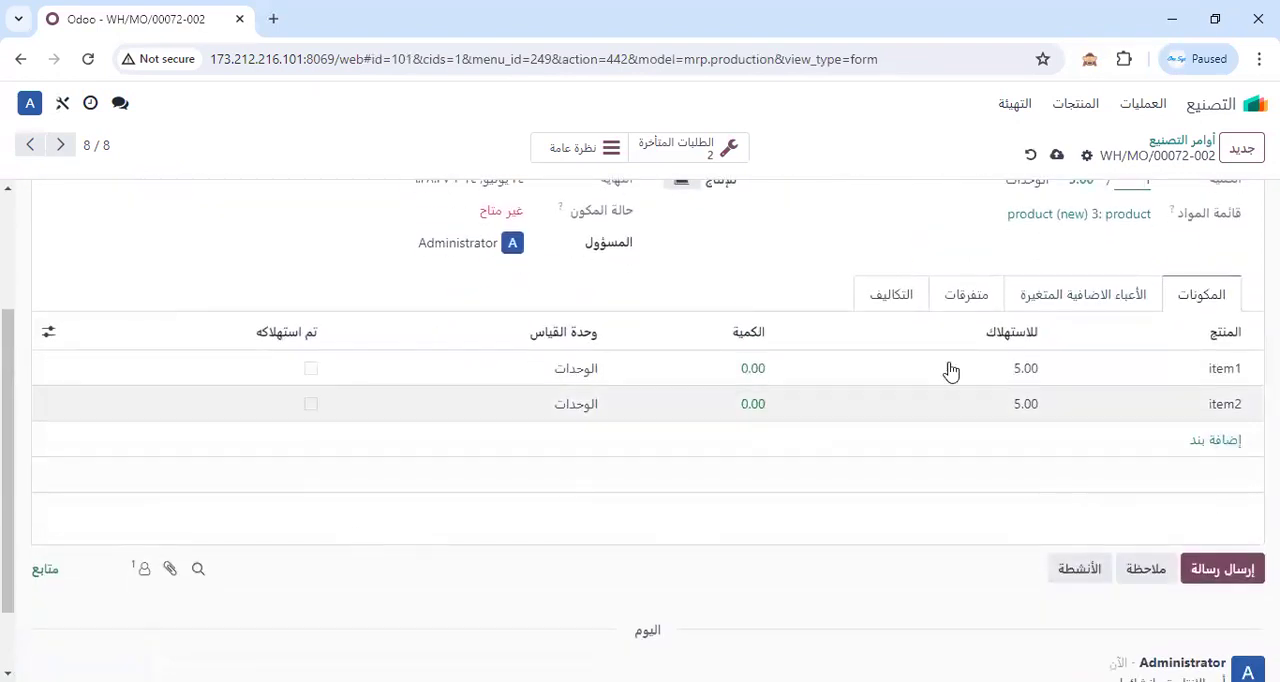
{"action": "left_click", "coordinate": [1120, 294]}
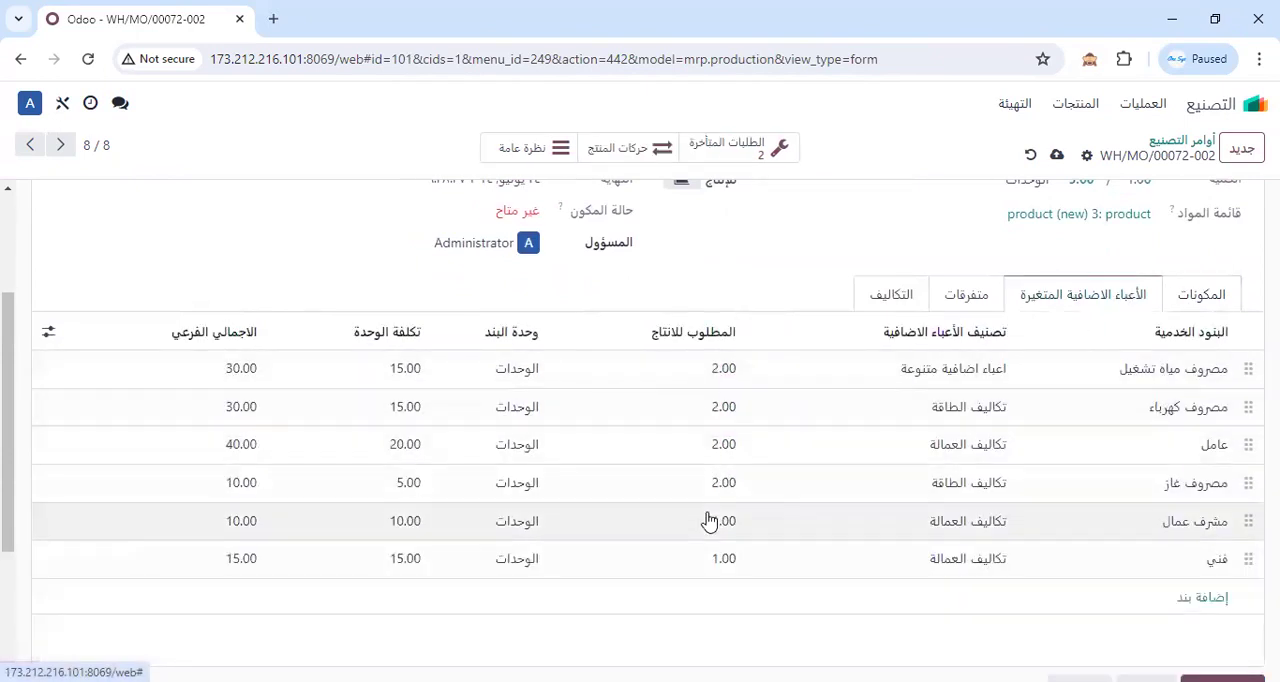
Produce the single unit on the backorder, accept the consumption differences and create another backorder for the remainder.
{"action": "scroll", "coordinate": [708, 521], "scroll_direction": "up", "scroll_amount": 2}
{"action": "left_click", "coordinate": [1243, 205]}
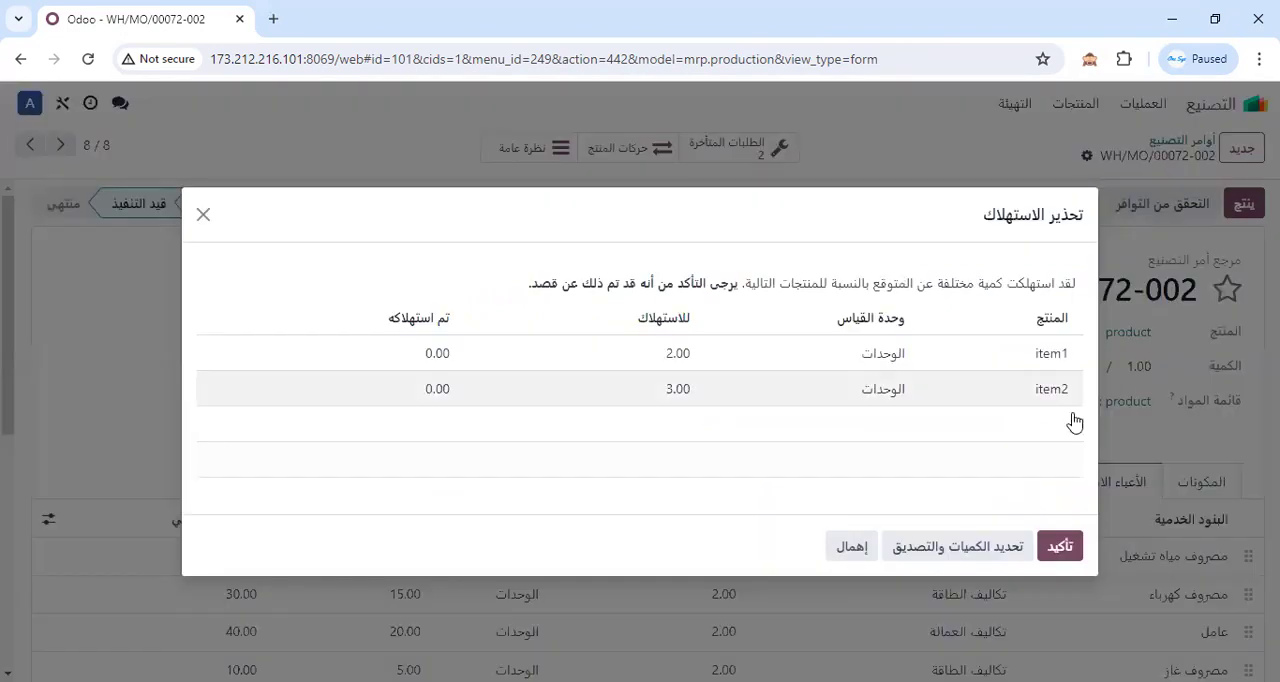
{"action": "left_click", "coordinate": [1058, 548]}
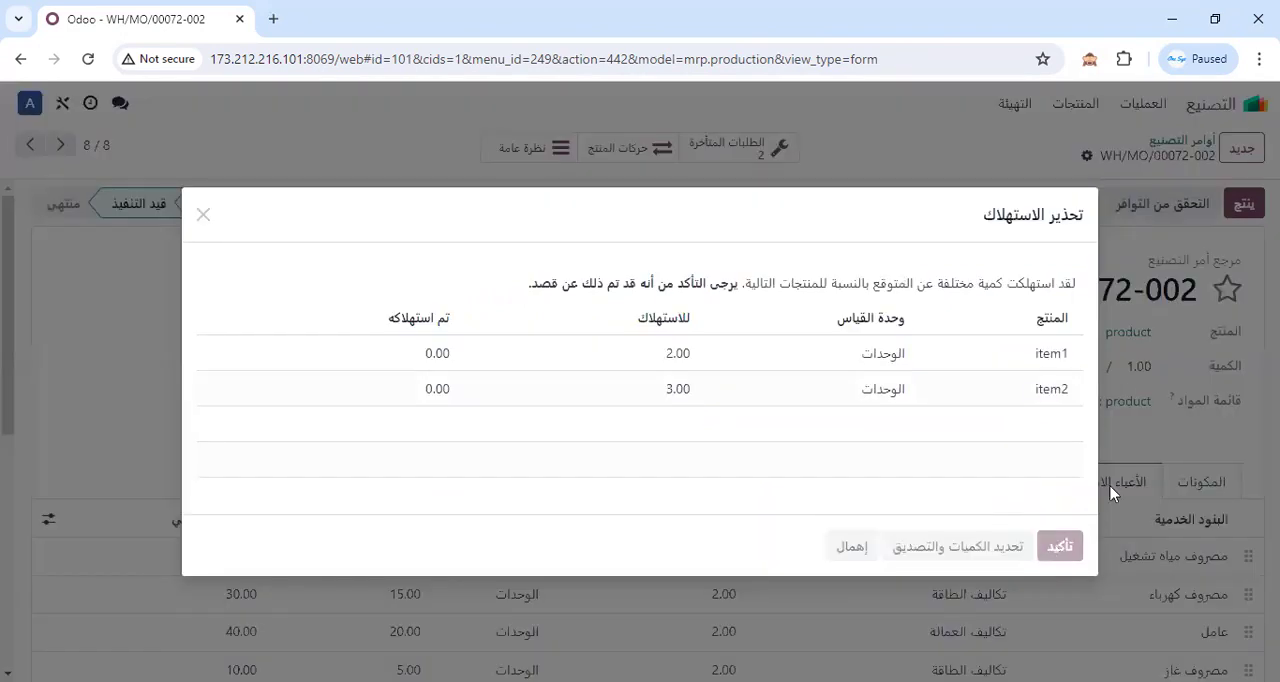
{"action": "left_click", "coordinate": [1040, 457]}
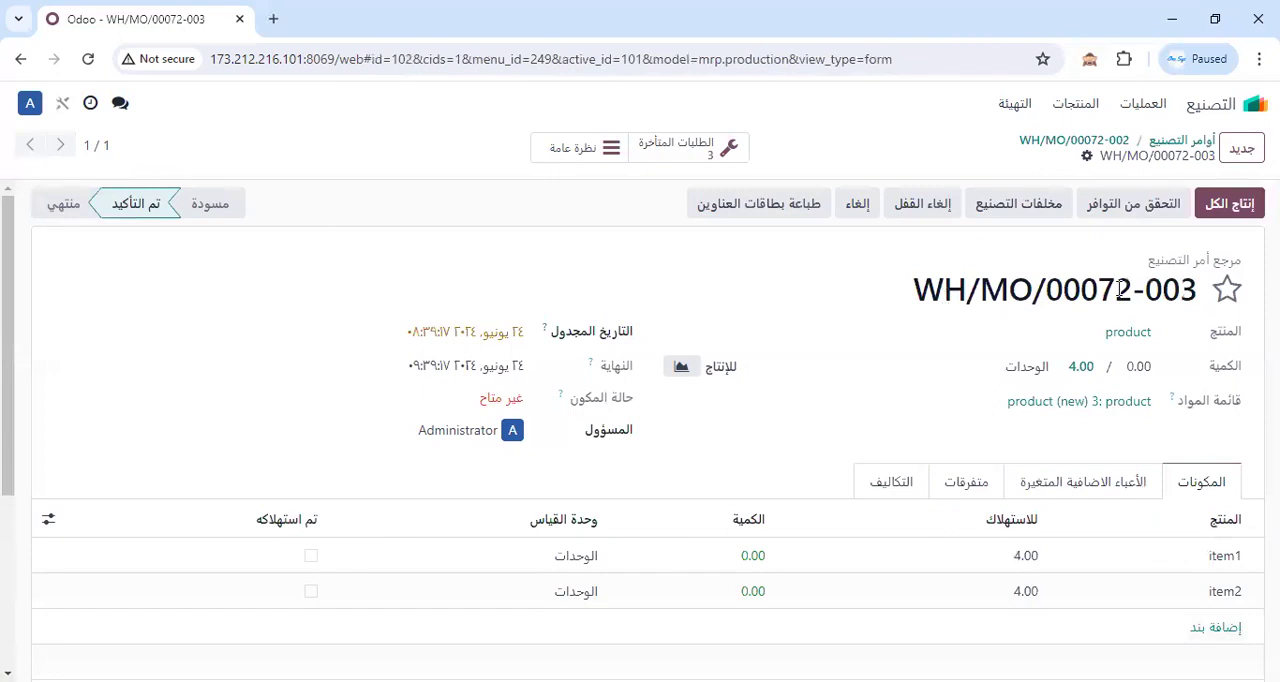
{"action": "left_click", "coordinate": [1228, 204]}
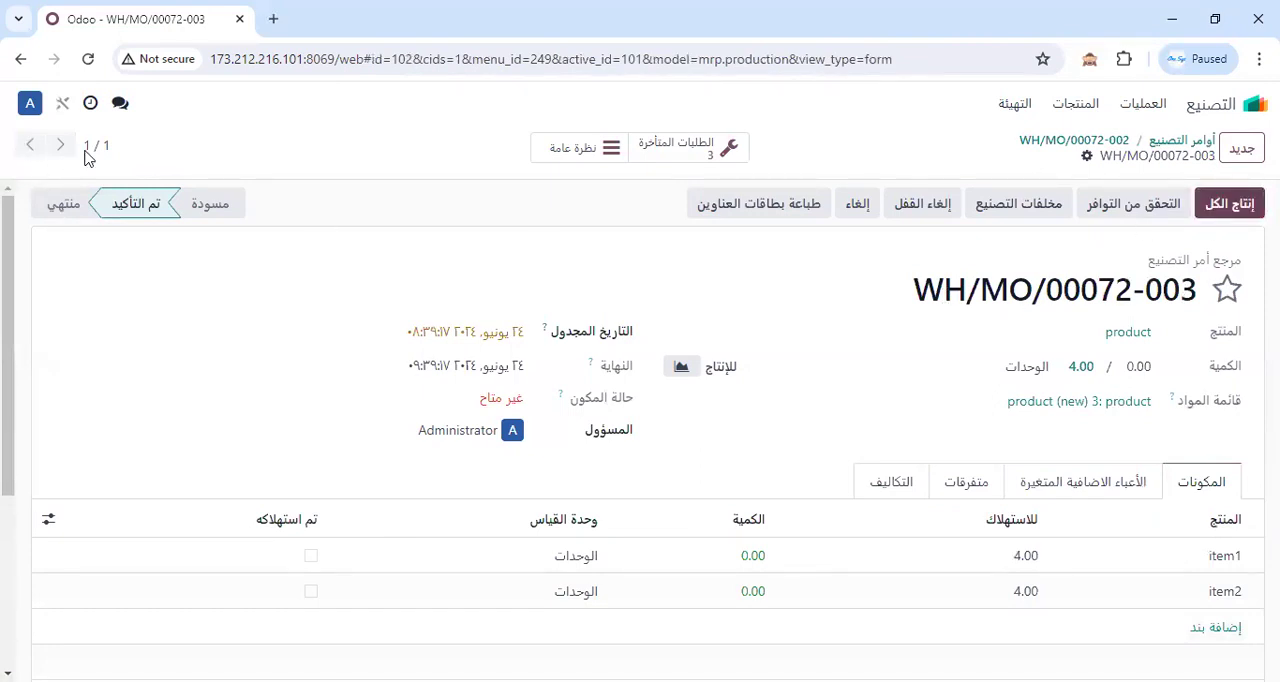
Copy the base manufacturing order reference, without its backorder suffix, from the newest backorder's title.
{"action": "left_click_drag", "start_coordinate": [1135, 288], "coordinate": [873, 306]}
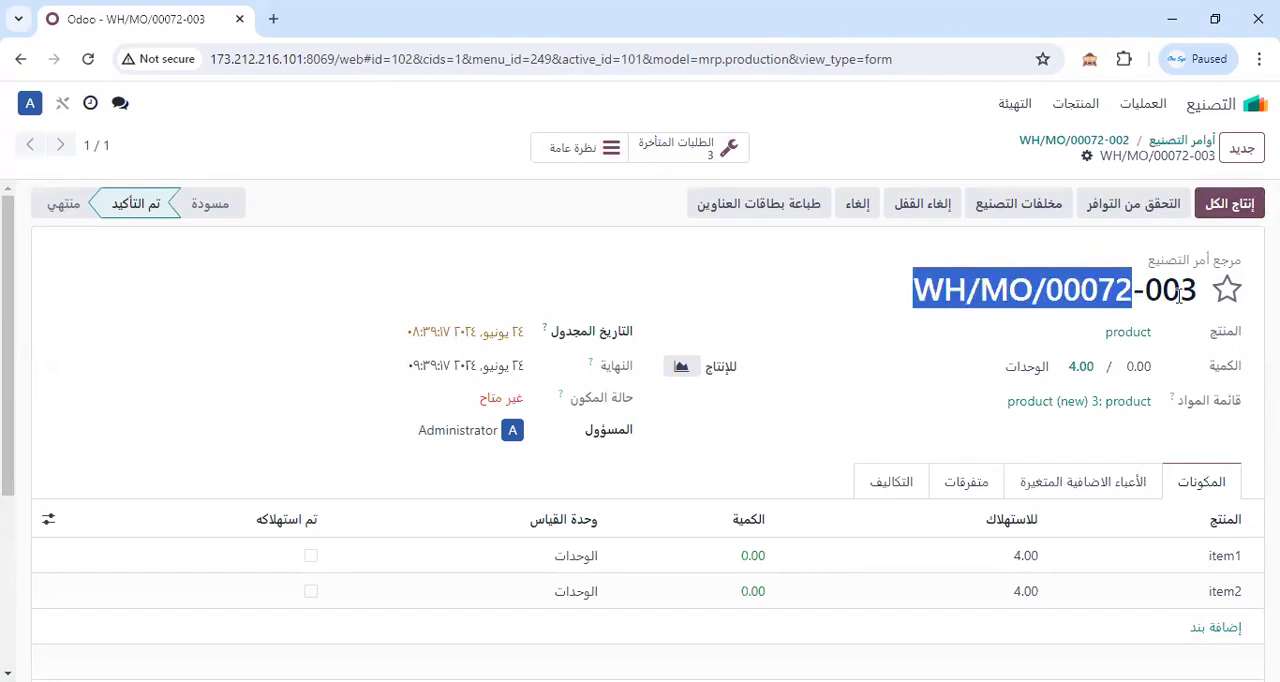
{"action": "right_click", "coordinate": [1041, 310]}
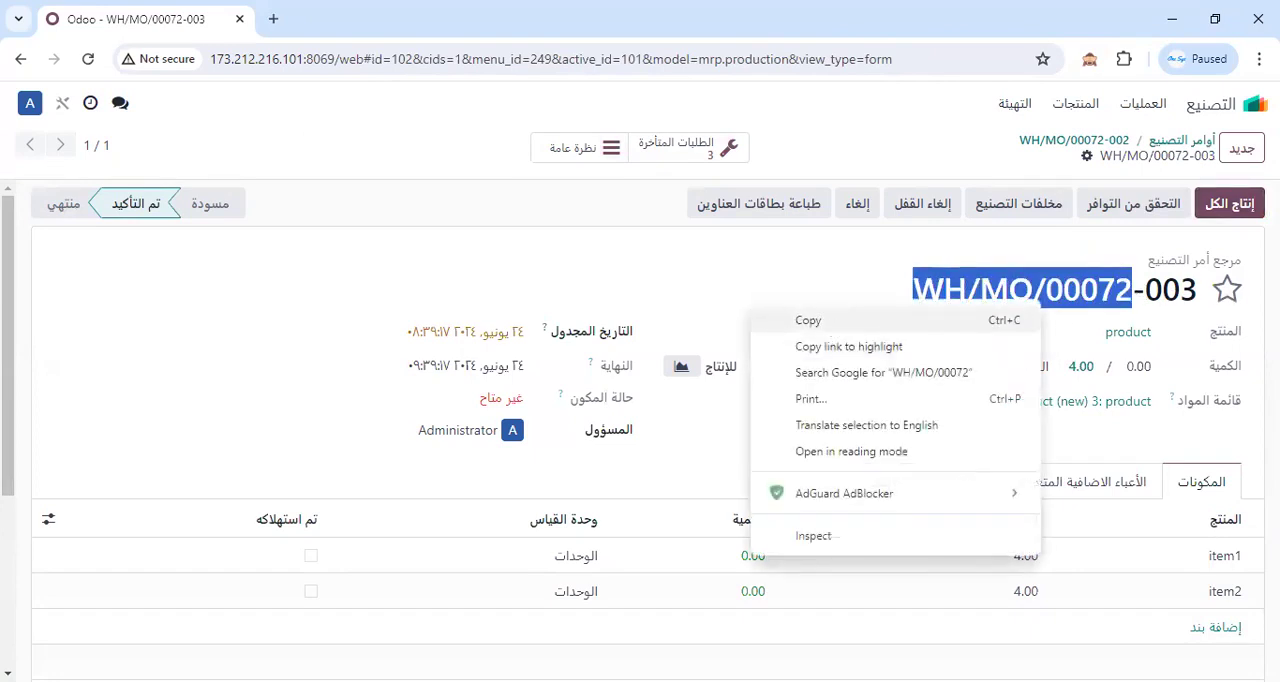
{"action": "left_click", "coordinate": [808, 320]}
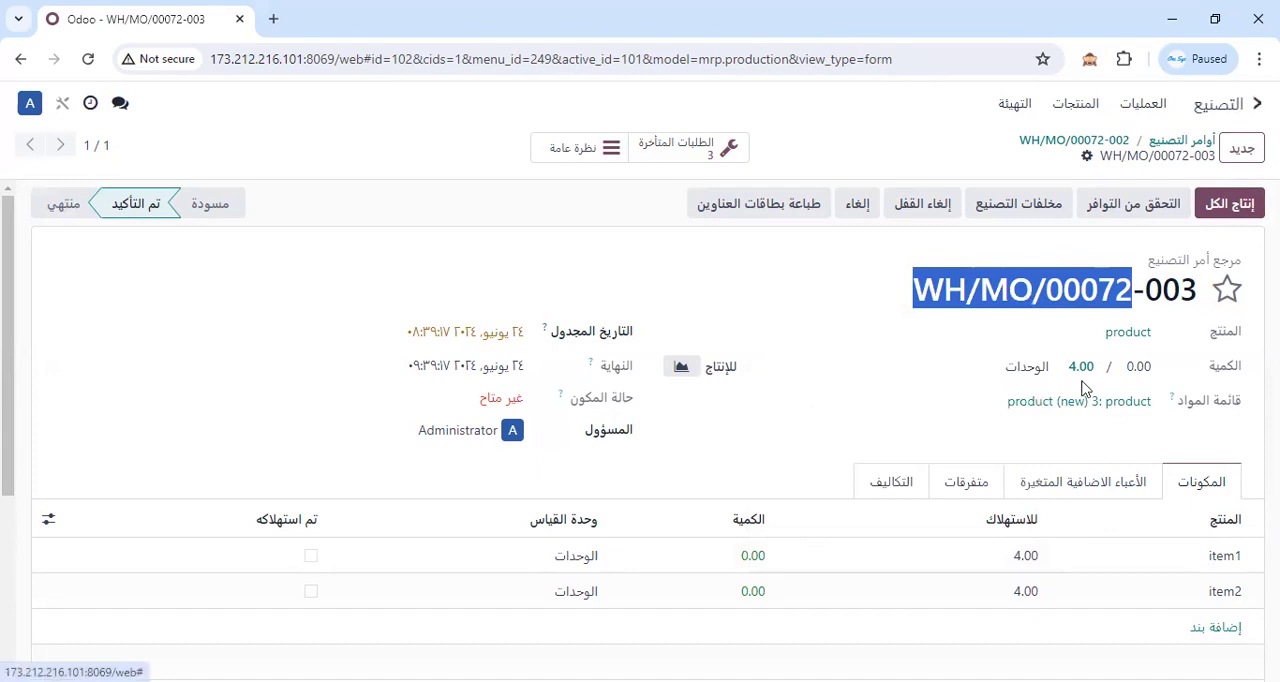
Open the journal entries (قيود اليومية) in Accounting and filter them by journal entry using the copied order reference.
{"action": "left_click", "coordinate": [1255, 104]}
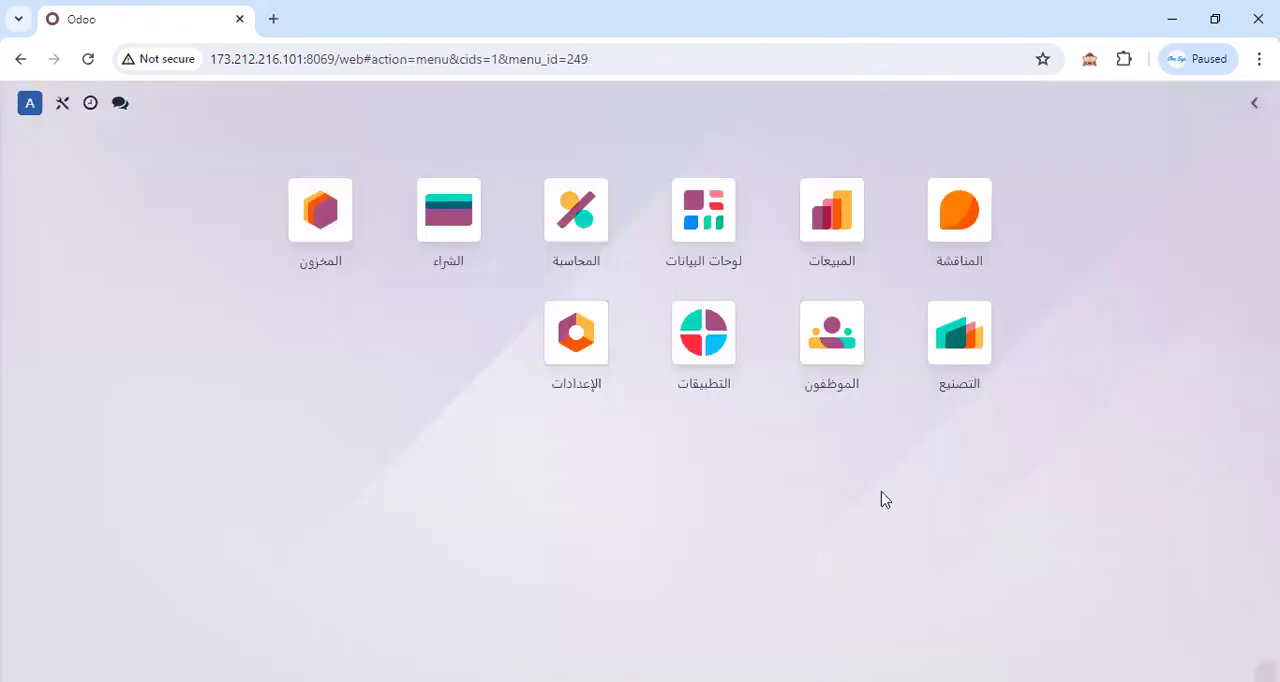
{"action": "left_click", "coordinate": [607, 301]}
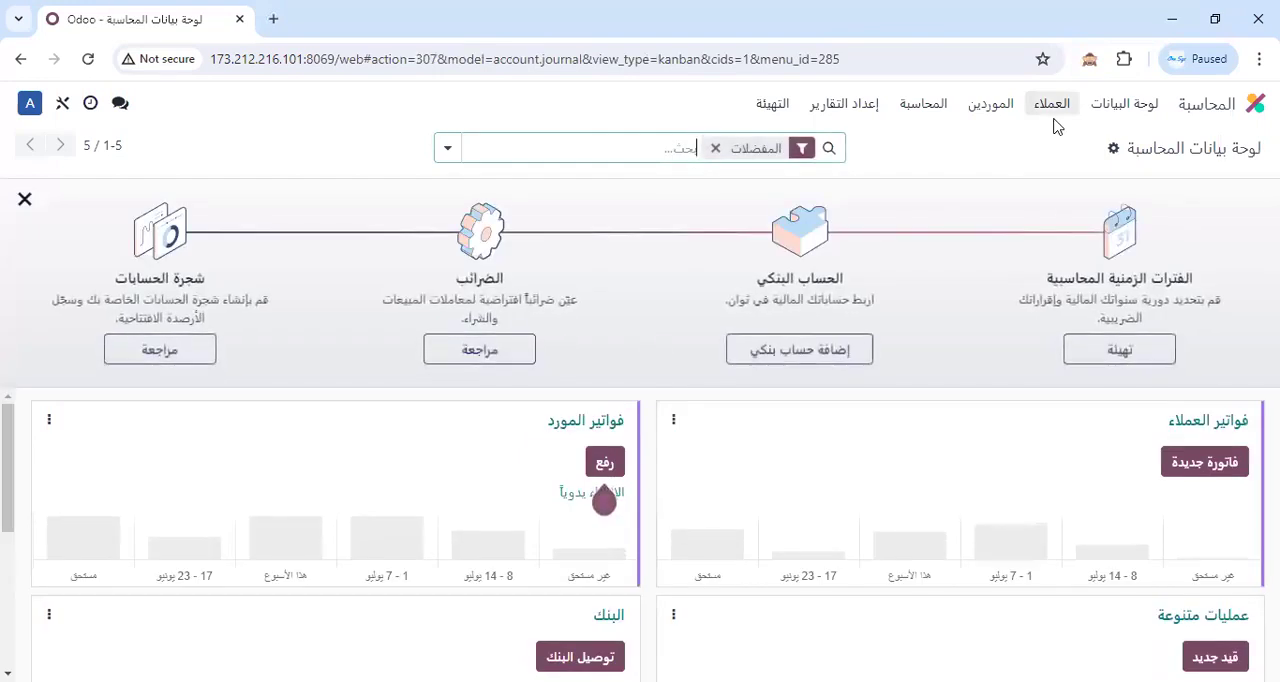
{"action": "left_click", "coordinate": [920, 106]}
{"action": "left_click", "coordinate": [898, 170]}
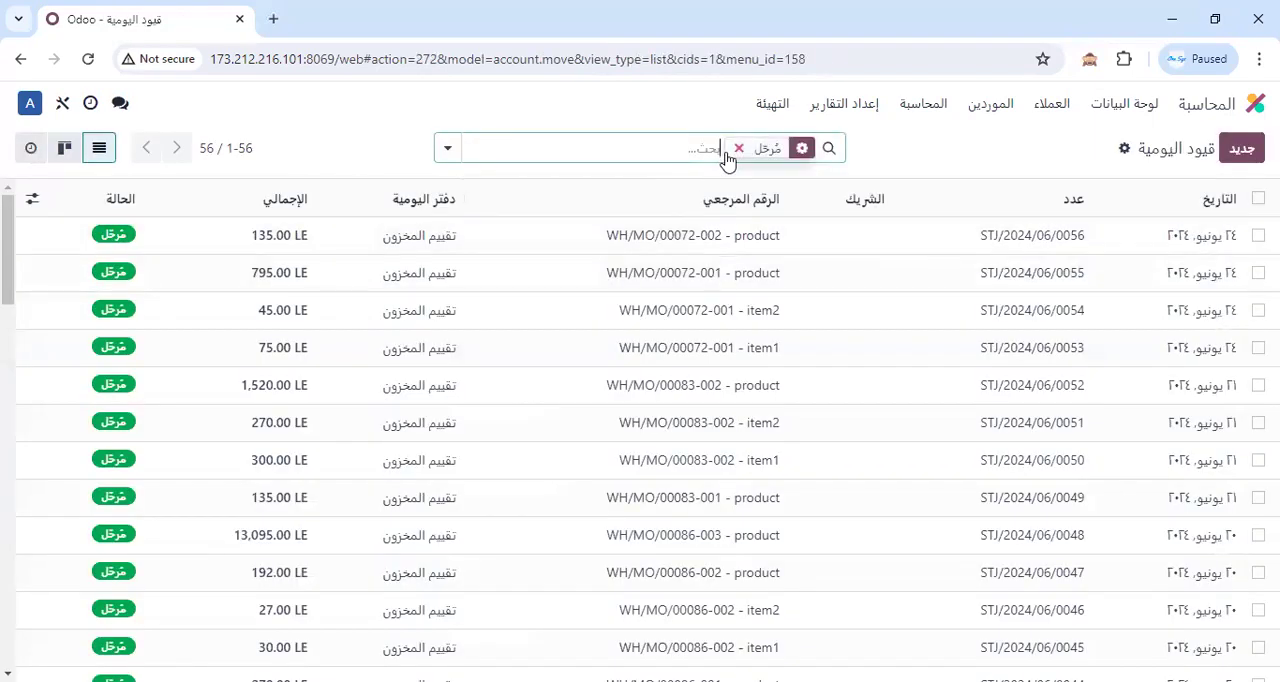
{"action": "right_click", "coordinate": [716, 152]}
{"action": "left_click", "coordinate": [772, 331]}
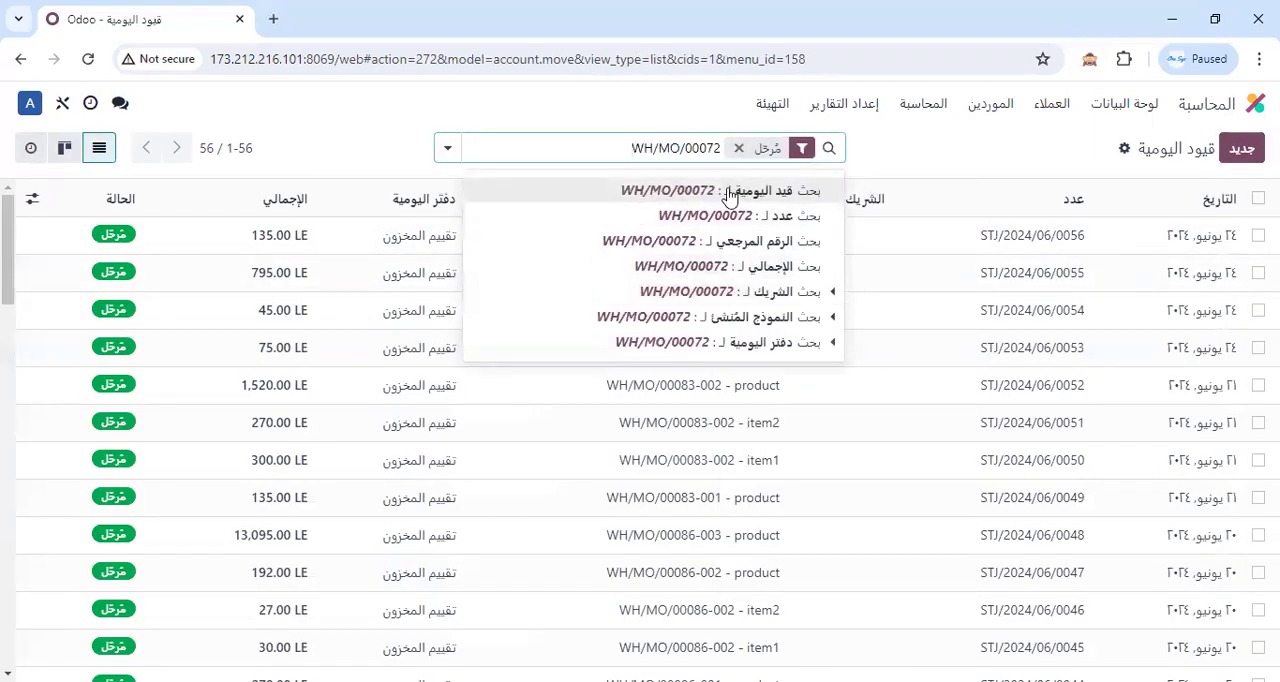
{"action": "left_click", "coordinate": [735, 196]}
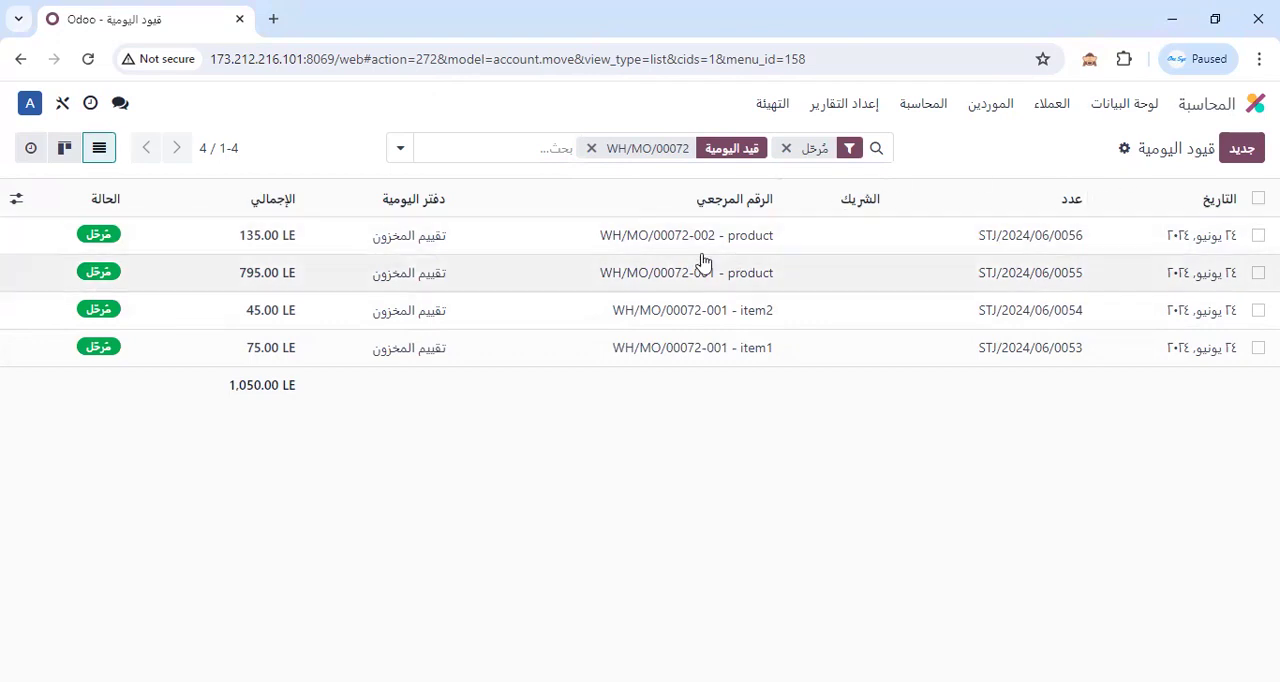
Return to the manufacturing orders, remove the to-do filter (المهام المراد تنفيذها) and search for the split order by its number.
{"action": "left_click", "coordinate": [1240, 116]}
{"action": "left_click", "coordinate": [922, 322]}
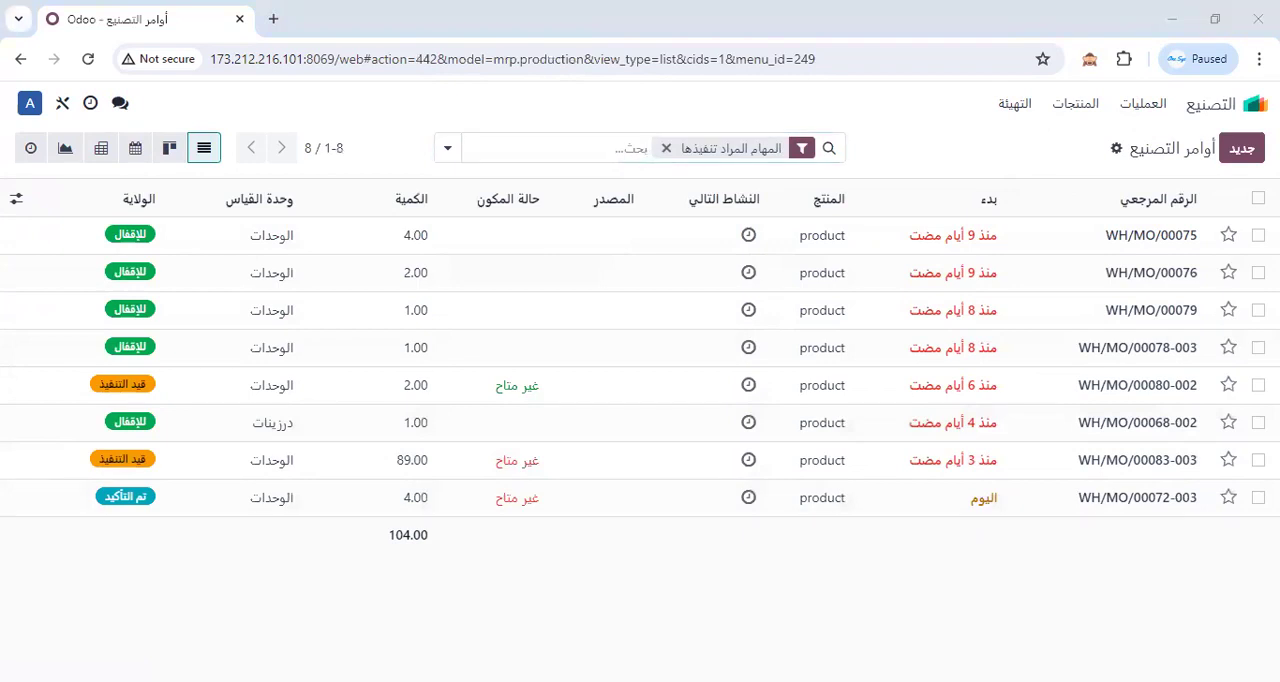
{"action": "left_click", "coordinate": [666, 149]}
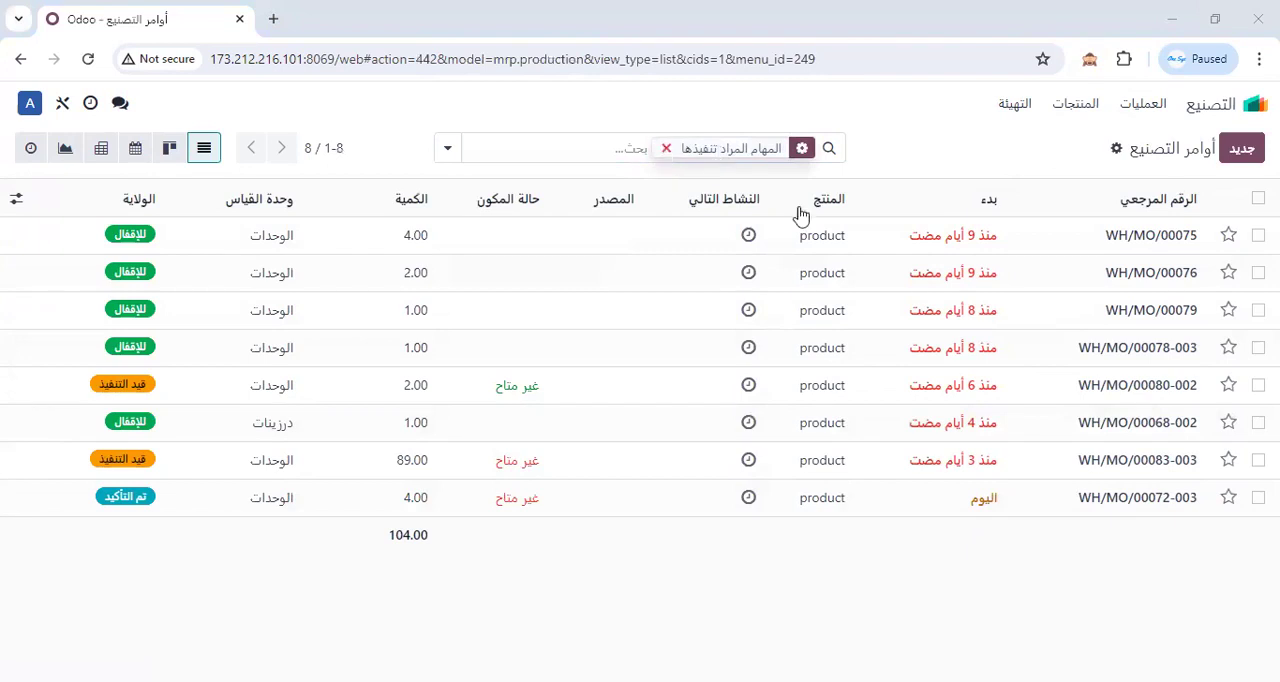
{"action": "right_click", "coordinate": [765, 157]}
{"action": "left_click", "coordinate": [811, 343]}
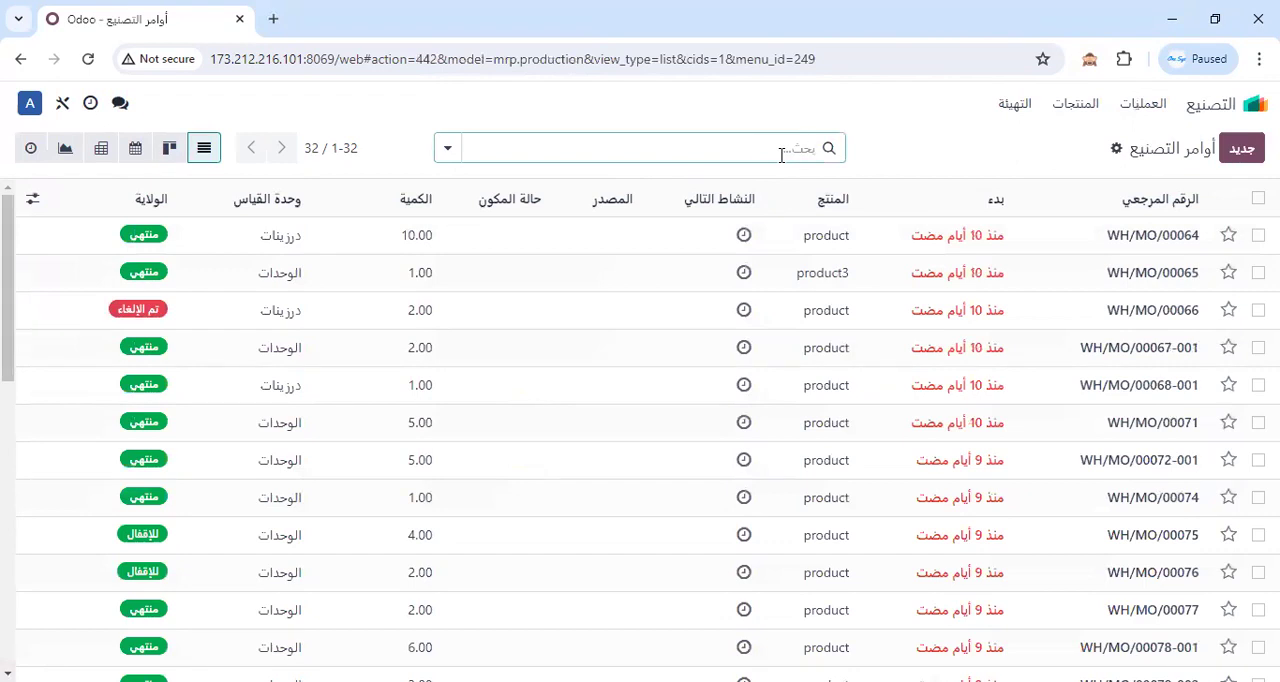
{"action": "type", "text": "72"}
{"action": "key", "text": "Return"}
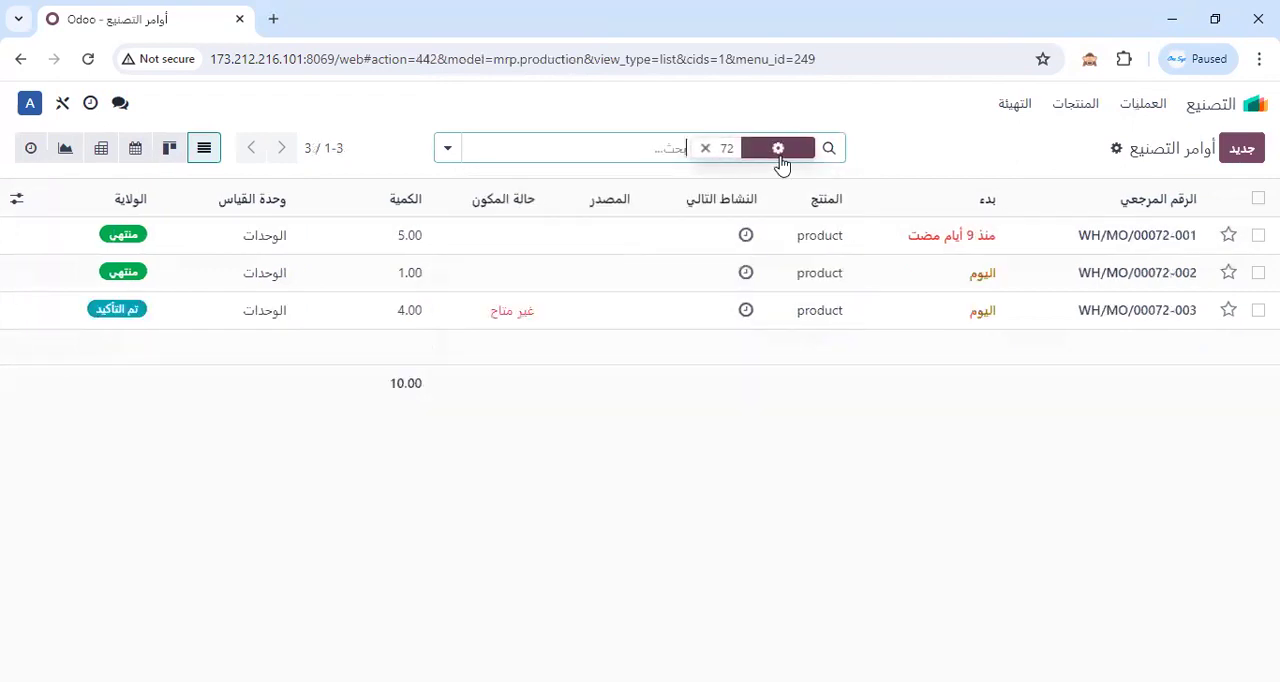
Open the completed one-unit backorder and review its components, variable overheads (الأعباء الاضافية المتغيرة) and actual production order cost.
{"action": "left_click", "coordinate": [1147, 288]}
{"action": "scroll", "coordinate": [950, 520], "scroll_direction": "down", "scroll_amount": 2}
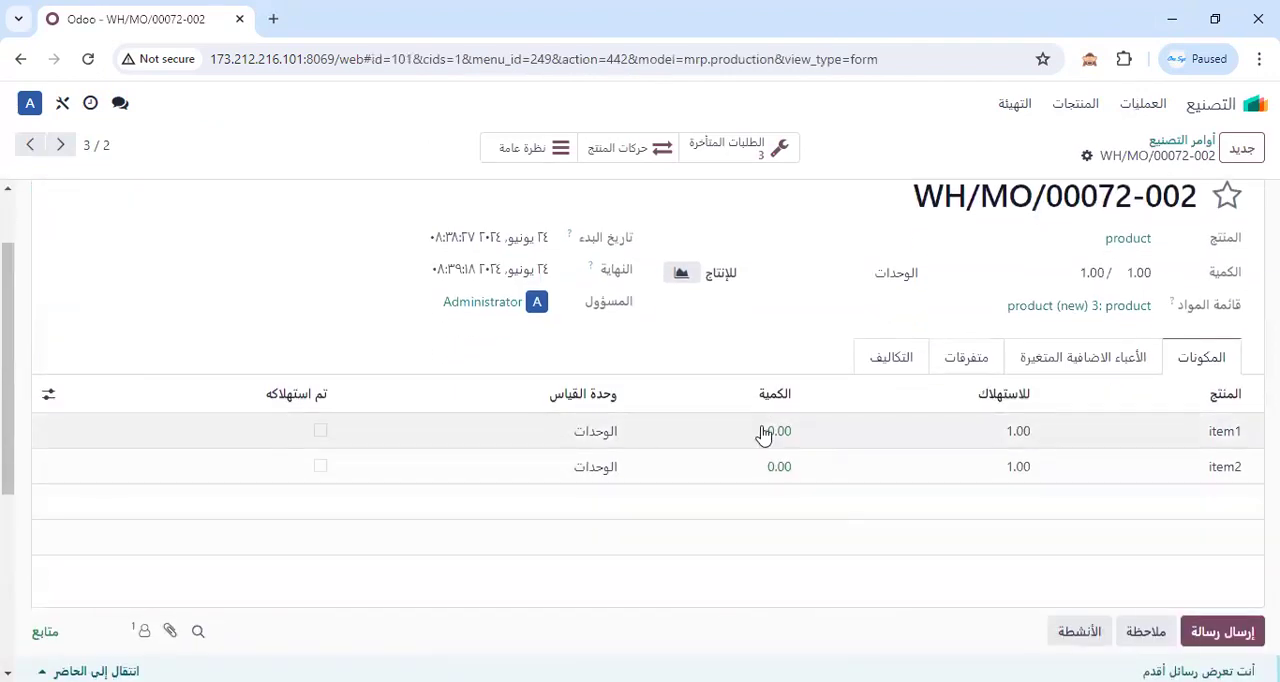
{"action": "left_click", "coordinate": [1086, 363]}
{"action": "scroll", "coordinate": [763, 527], "scroll_direction": "down", "scroll_amount": 5}
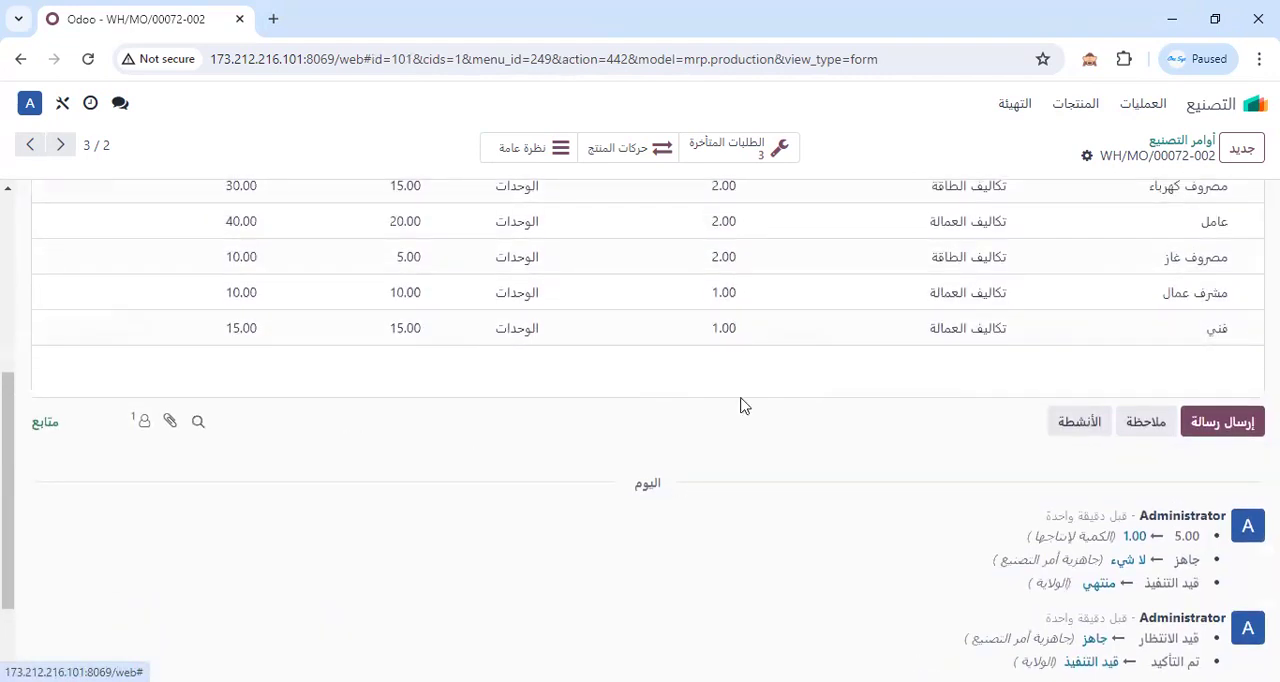
{"action": "scroll", "coordinate": [743, 405], "scroll_direction": "up", "scroll_amount": 5}
{"action": "left_click", "coordinate": [893, 362]}
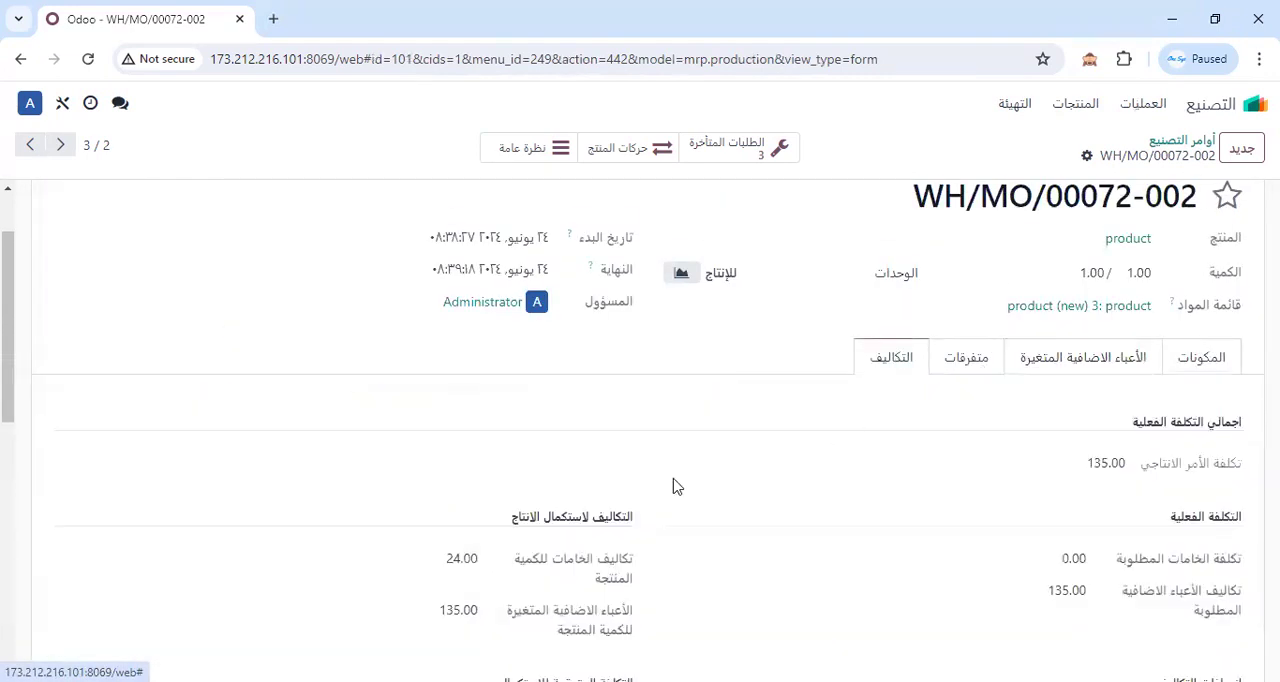
{"action": "scroll", "coordinate": [675, 486], "scroll_direction": "down", "scroll_amount": 2}
{"action": "double_click", "coordinate": [1100, 277]}
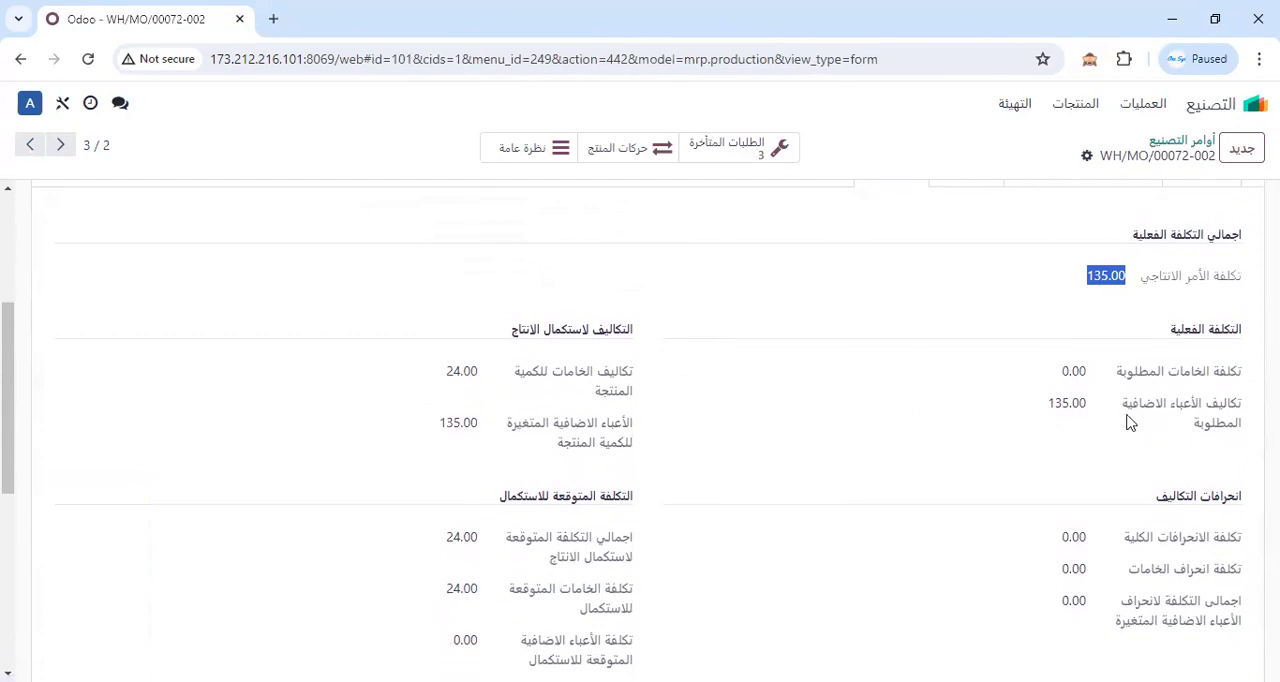
Compare the one-unit backorder's consumed component quantities with its total, material and overhead costs.
{"action": "scroll", "coordinate": [1170, 420], "scroll_direction": "up", "scroll_amount": 2}
{"action": "left_click", "coordinate": [1203, 360]}
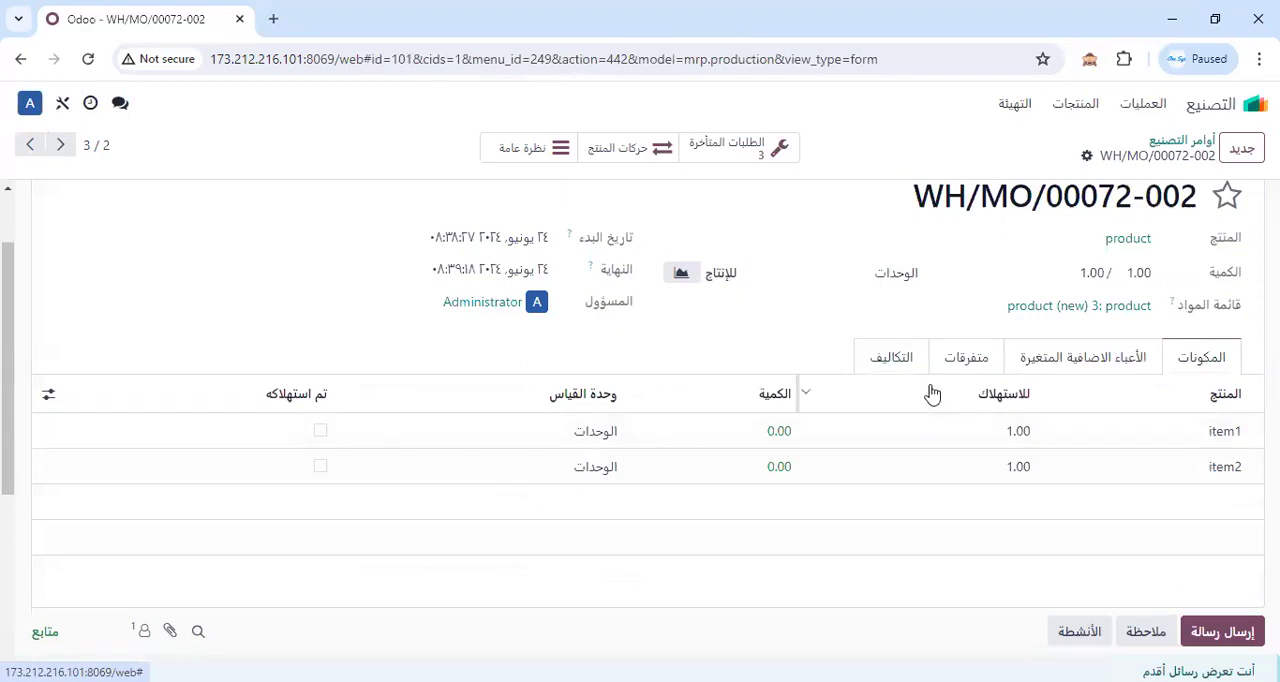
{"action": "left_click", "coordinate": [900, 360]}
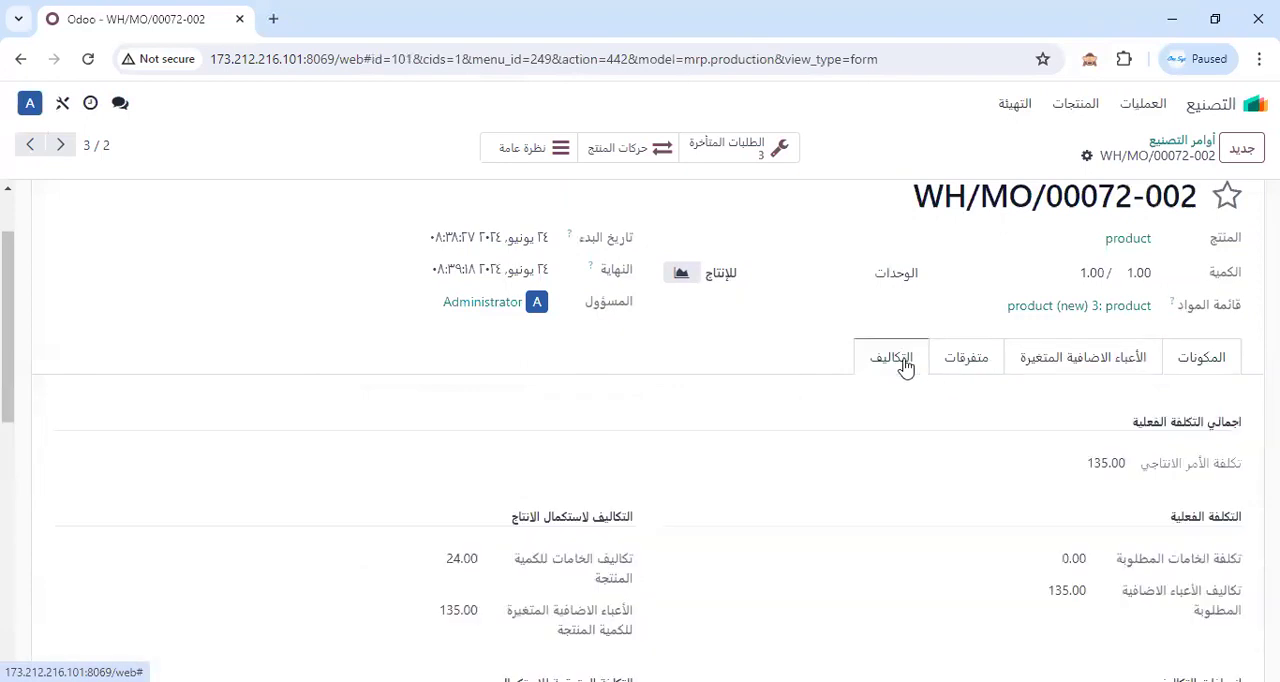
{"action": "double_click", "coordinate": [1108, 466]}
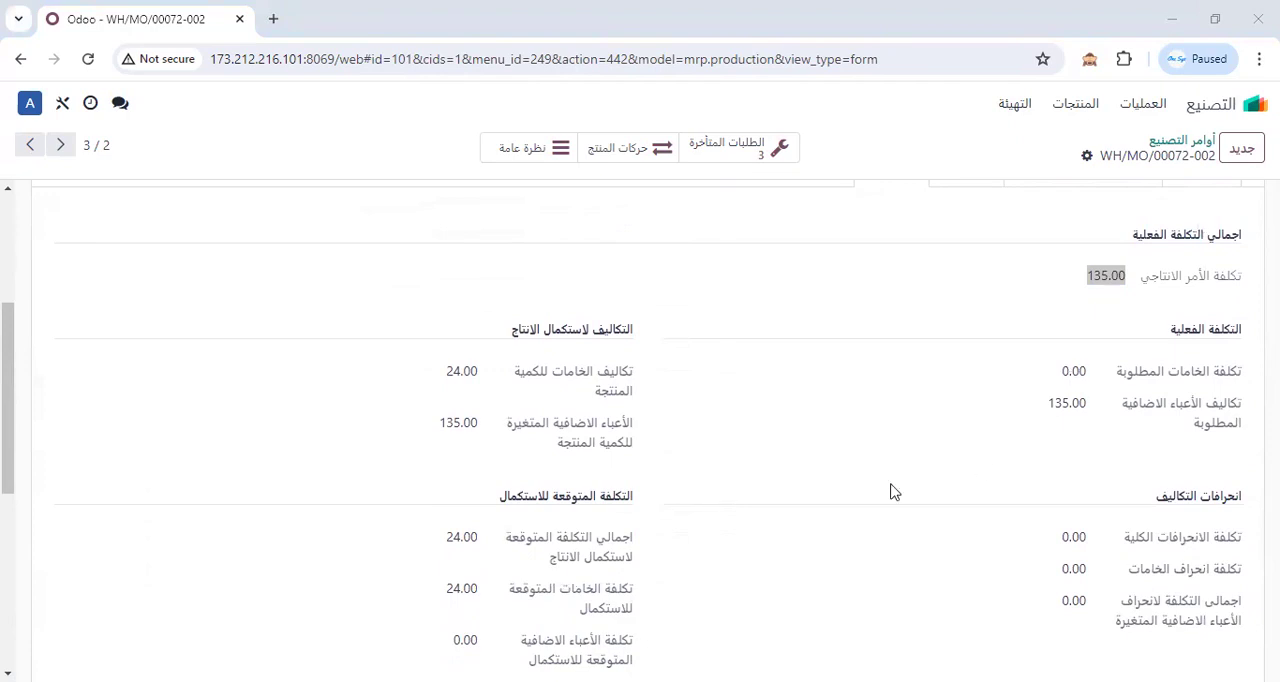
{"action": "scroll", "coordinate": [969, 342], "scroll_direction": "up", "scroll_amount": 3}
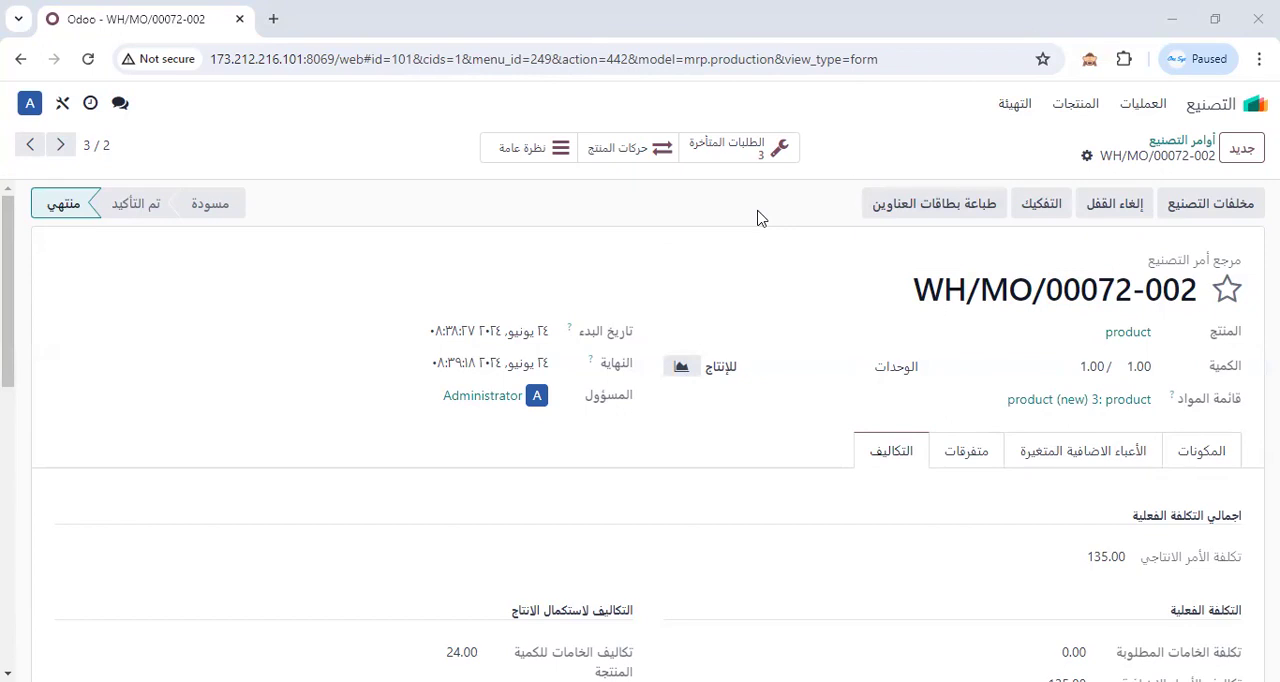
Copy the base order reference, without its suffix, from the one-unit backorder's title.
{"action": "left_click_drag", "start_coordinate": [912, 292], "coordinate": [1132, 290]}
{"action": "right_click", "coordinate": [1132, 290]}
{"action": "left_click", "coordinate": [968, 318]}
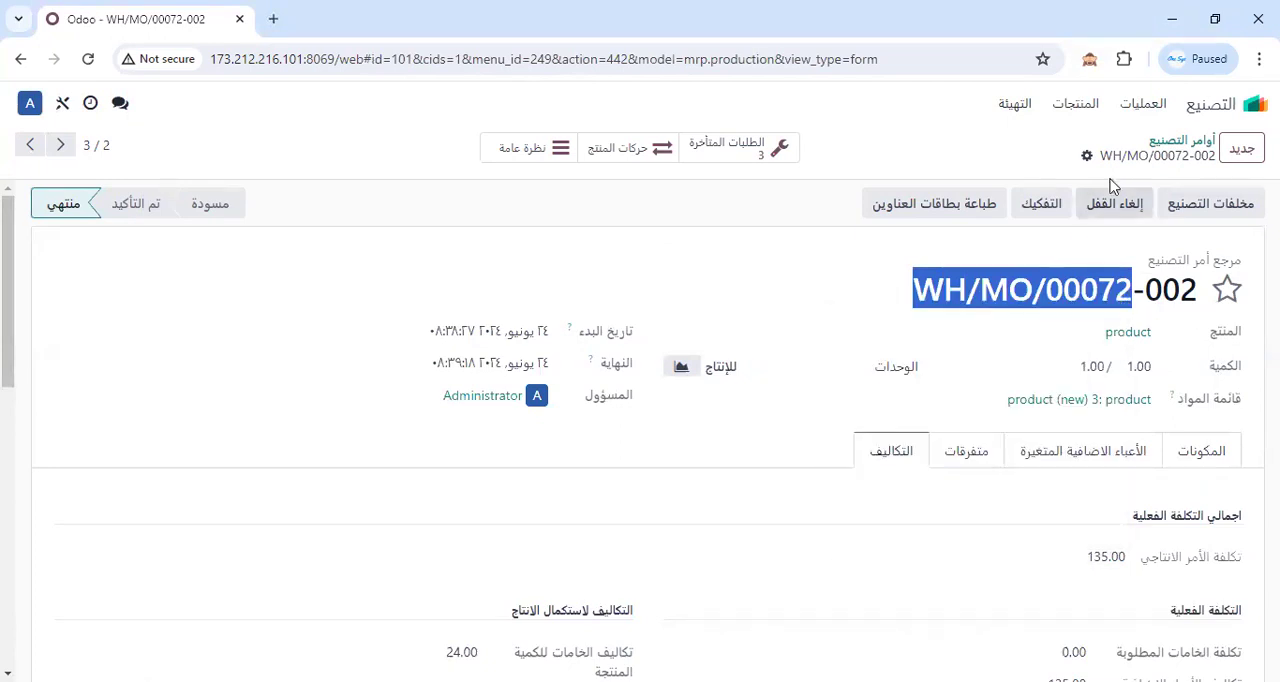
Return to the manufacturing orders, open the completed five-unit order and check its production order cost (تكلفة الأمر الانتاجي).
{"action": "left_click", "coordinate": [1170, 147]}
{"action": "left_click", "coordinate": [1175, 250]}
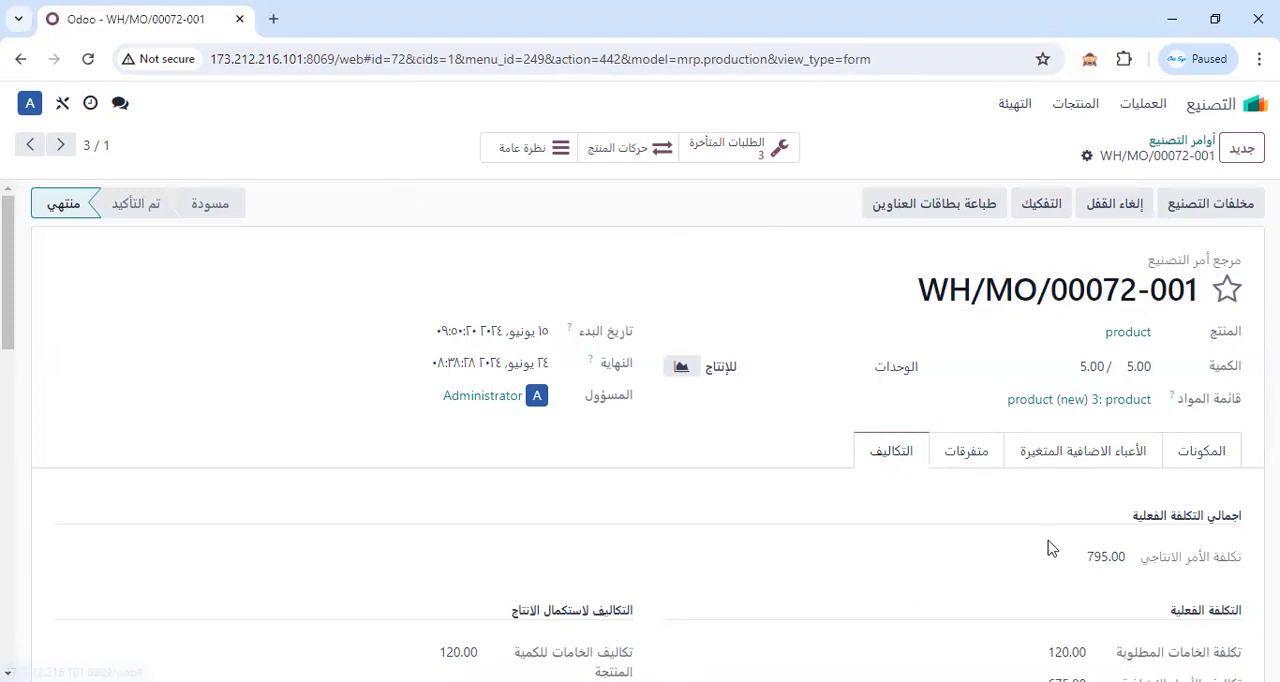
{"action": "scroll", "coordinate": [1050, 548], "scroll_direction": "down", "scroll_amount": 2}
{"action": "double_click", "coordinate": [1105, 369]}
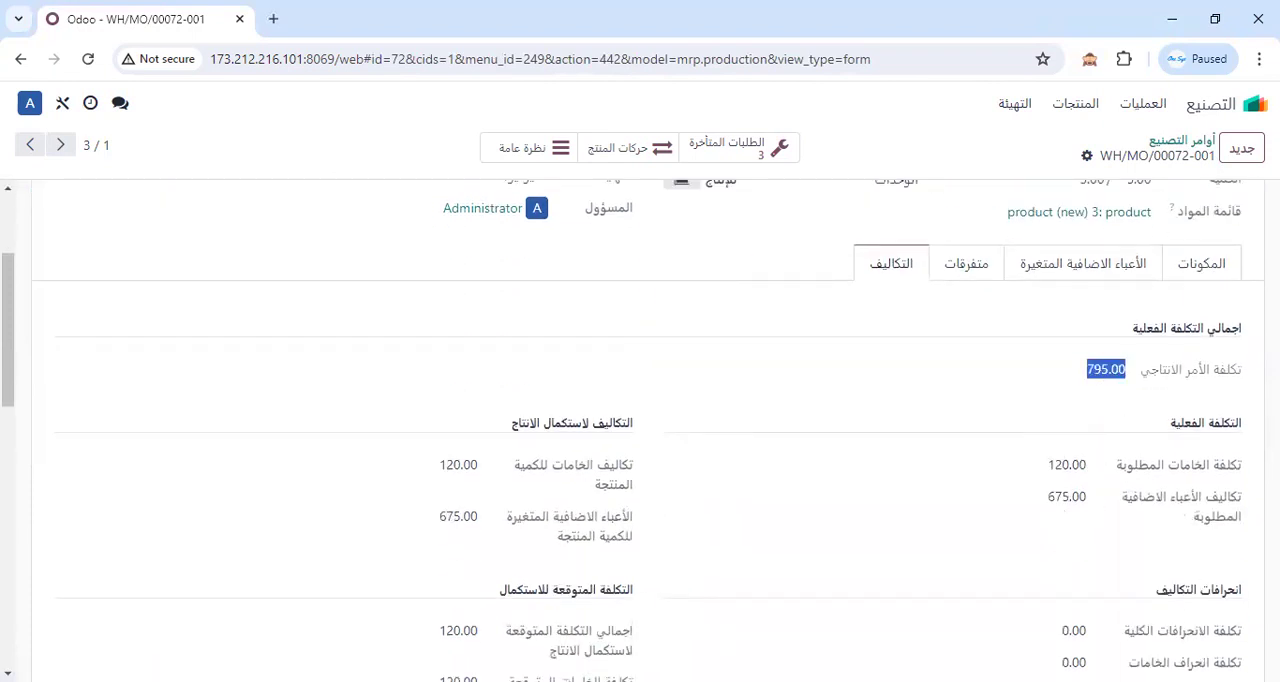
{"action": "key", "text": "alt+Tab"}
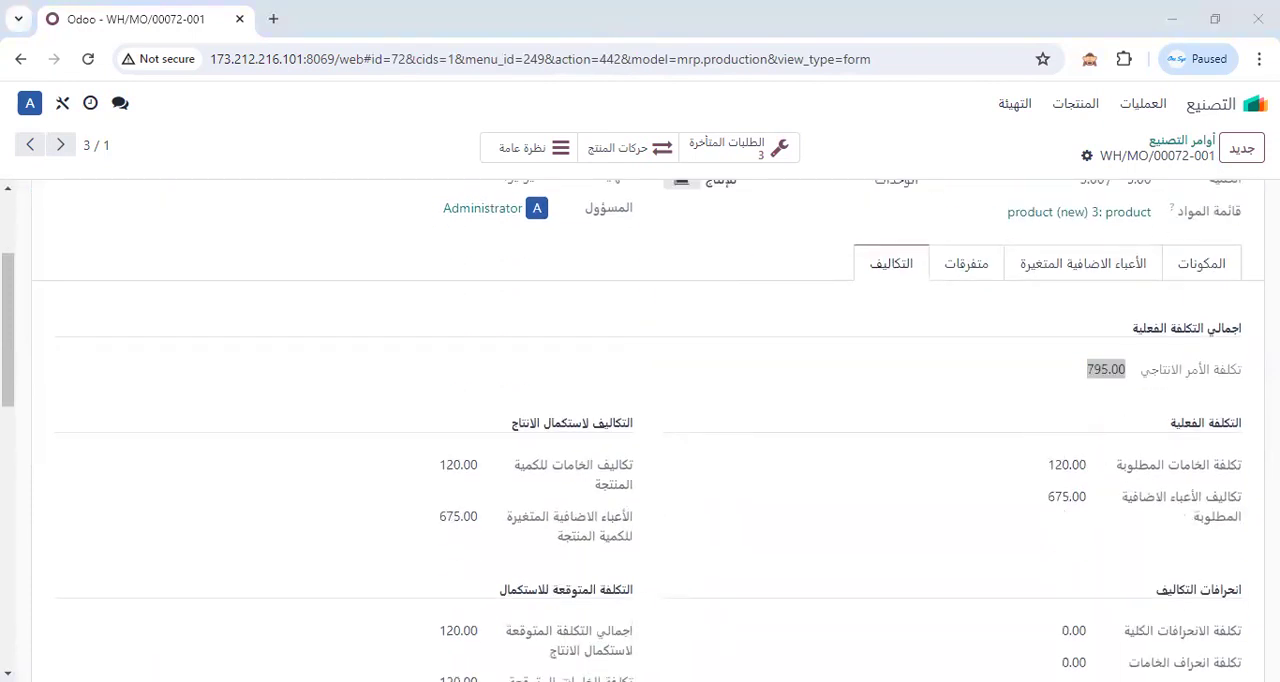
Examine how the five-unit order's material and overhead costs make up its total actual cost.
{"action": "left_click", "coordinate": [1120, 376]}
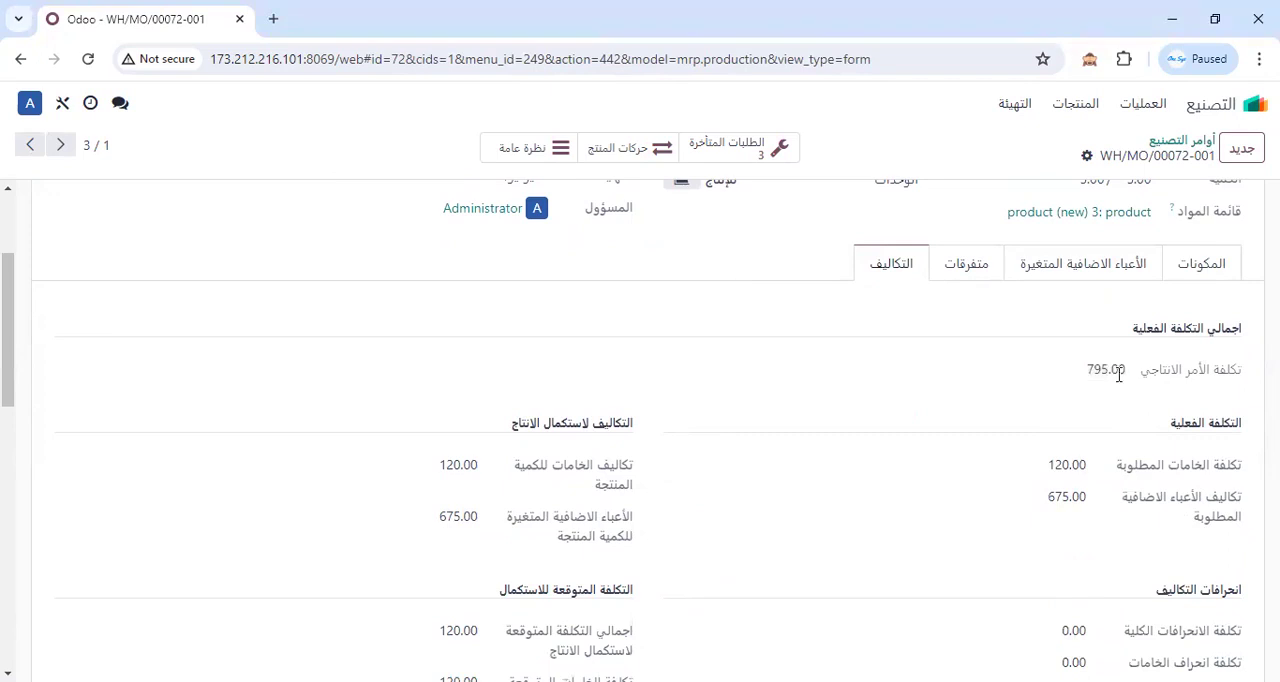
{"action": "left_click_drag", "start_coordinate": [1048, 497], "coordinate": [1071, 466]}
{"action": "left_click_drag", "start_coordinate": [1127, 370], "coordinate": [1089, 373]}
{"action": "scroll", "coordinate": [836, 606], "scroll_direction": "up", "scroll_amount": 1}
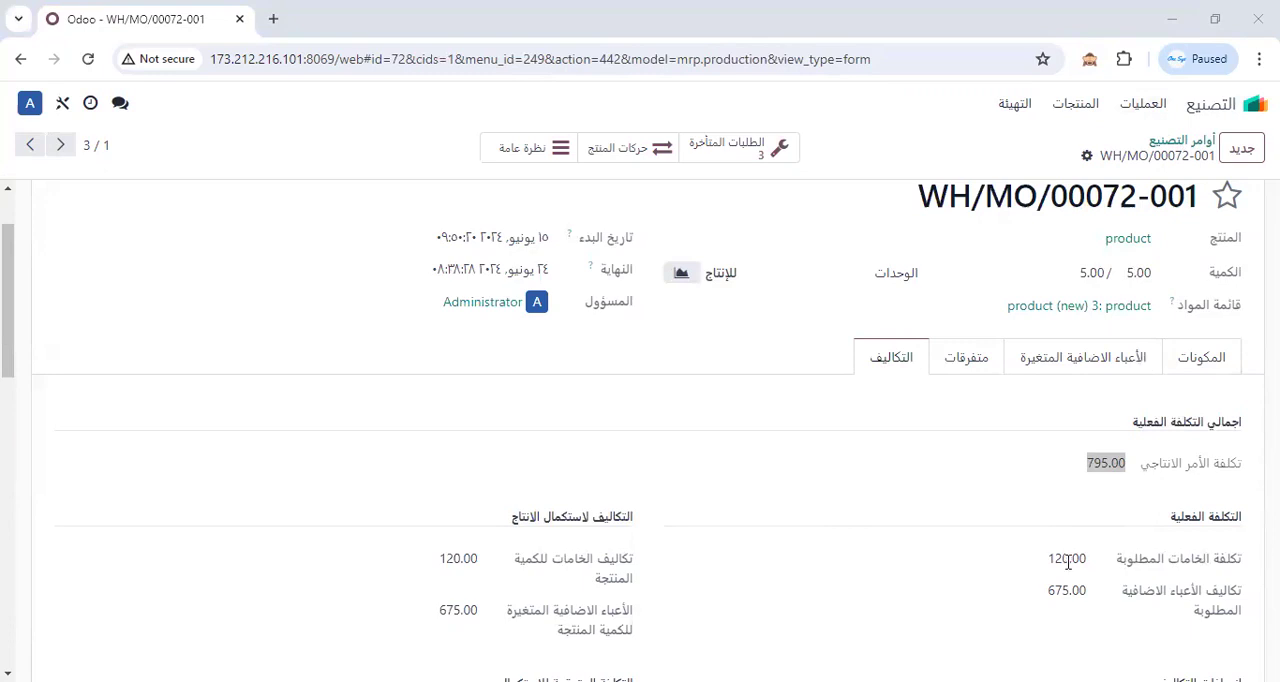
{"action": "left_click_drag", "start_coordinate": [1053, 558], "coordinate": [1089, 566]}
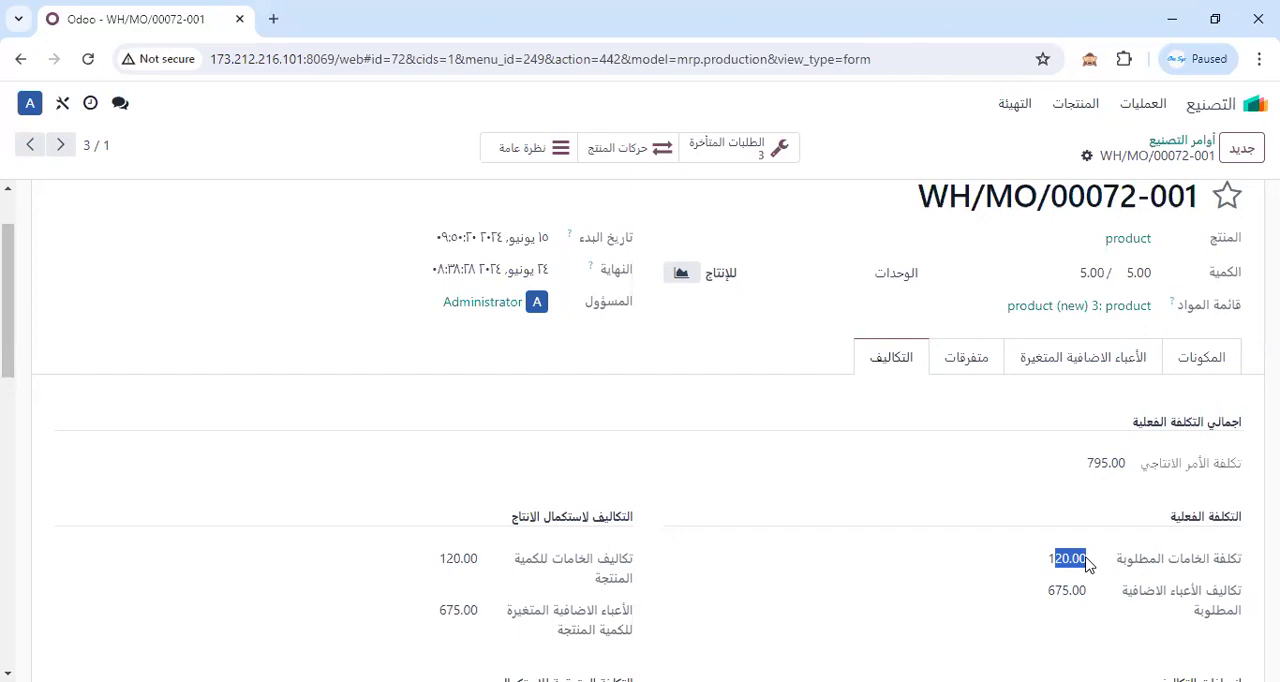
{"action": "left_click", "coordinate": [1012, 108]}
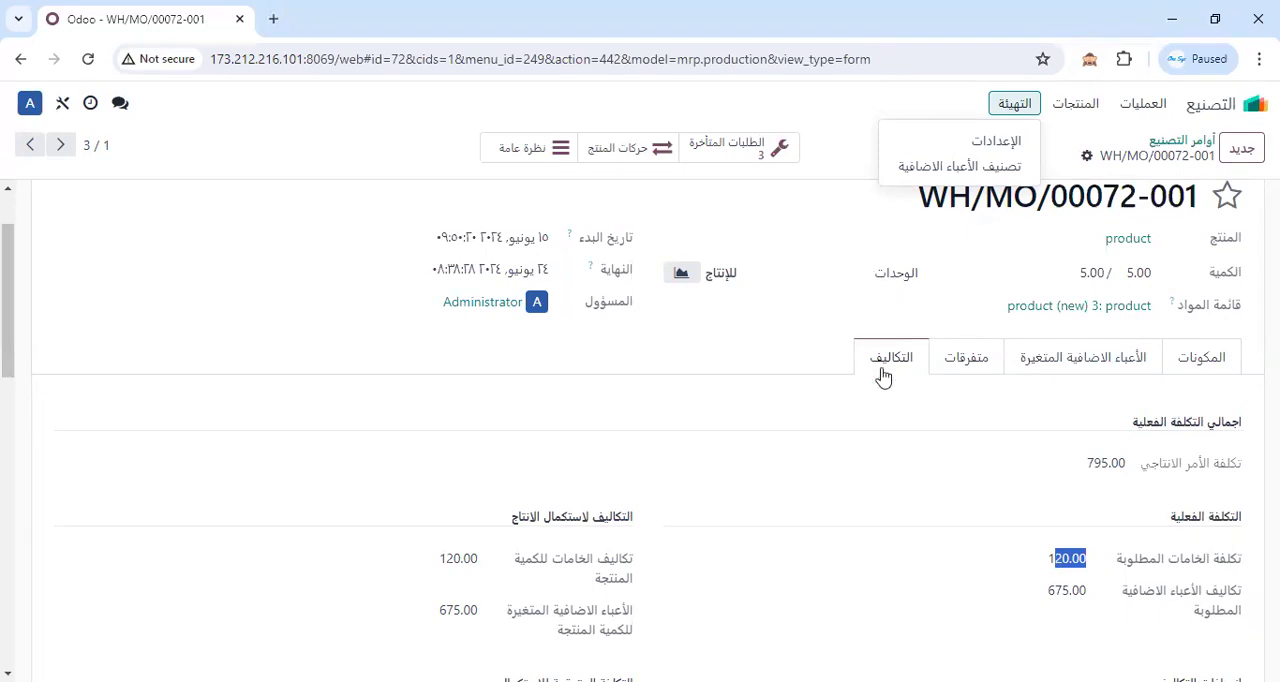
{"action": "scroll", "coordinate": [886, 471], "scroll_direction": "up", "scroll_amount": 2}
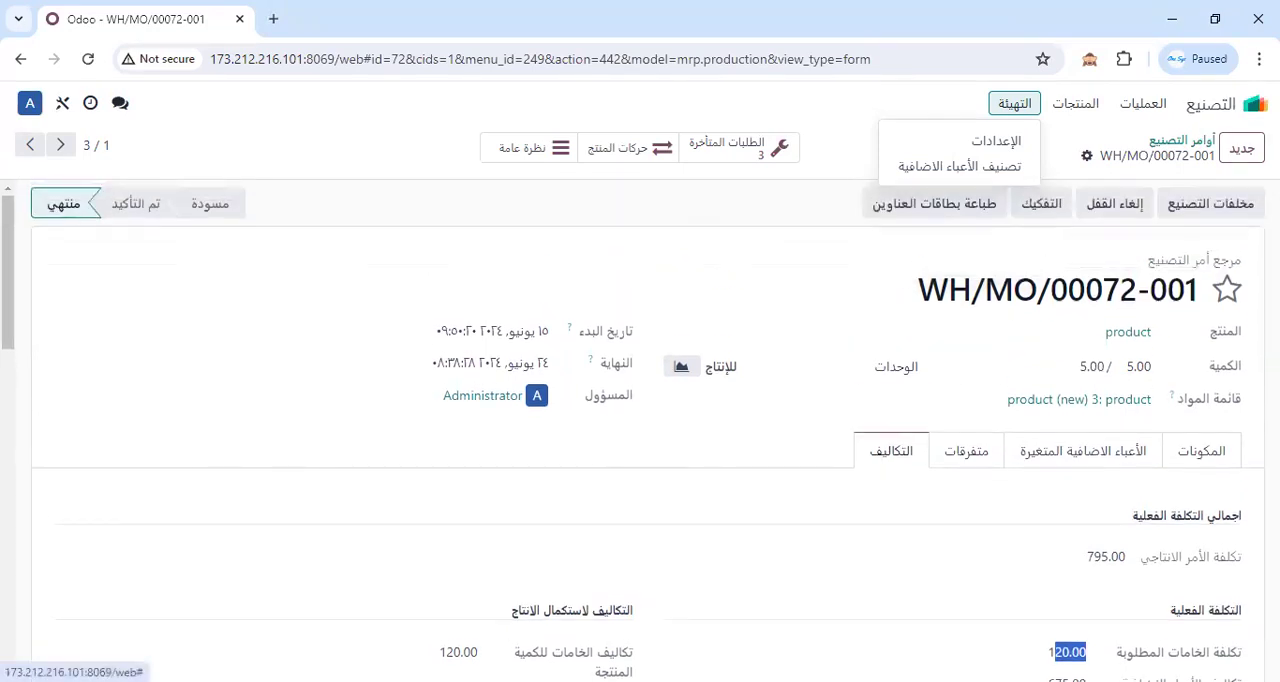
{"action": "scroll", "coordinate": [1075, 612], "scroll_direction": "down", "scroll_amount": 2}
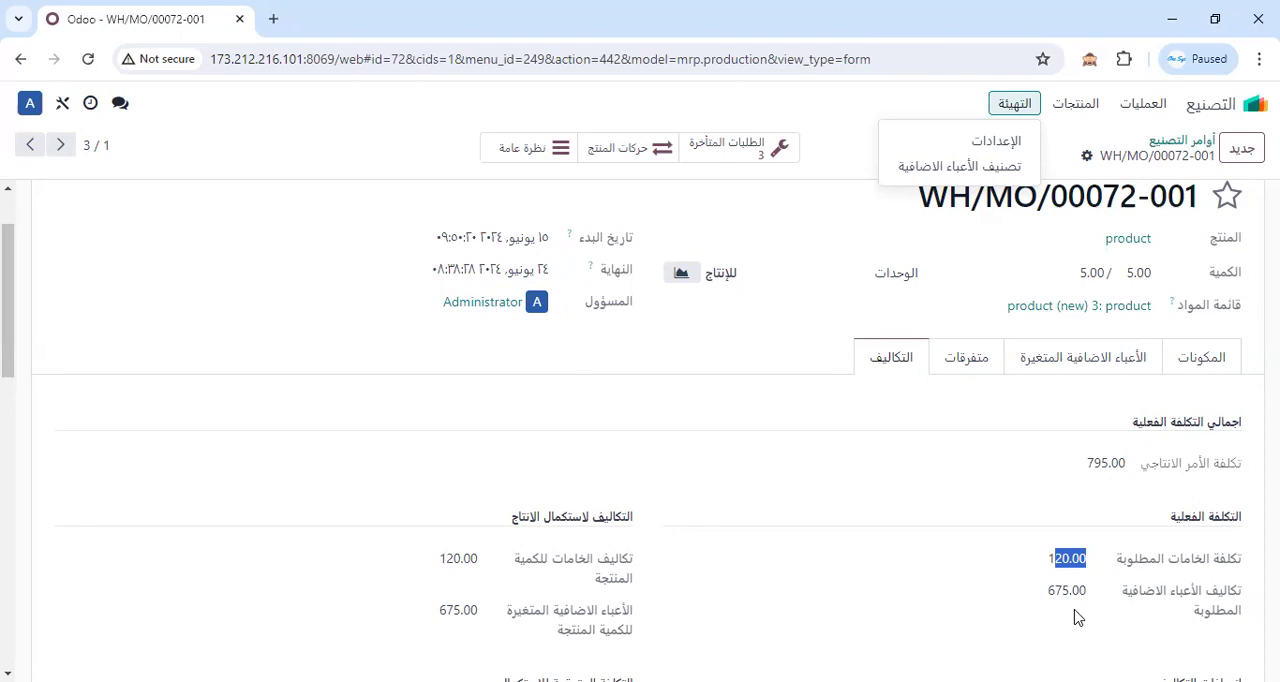
Reopen the Manufacturing app, go to the bills of materials (قوائم المواد) and open the bill for kit.
{"action": "left_click", "coordinate": [1255, 104]}
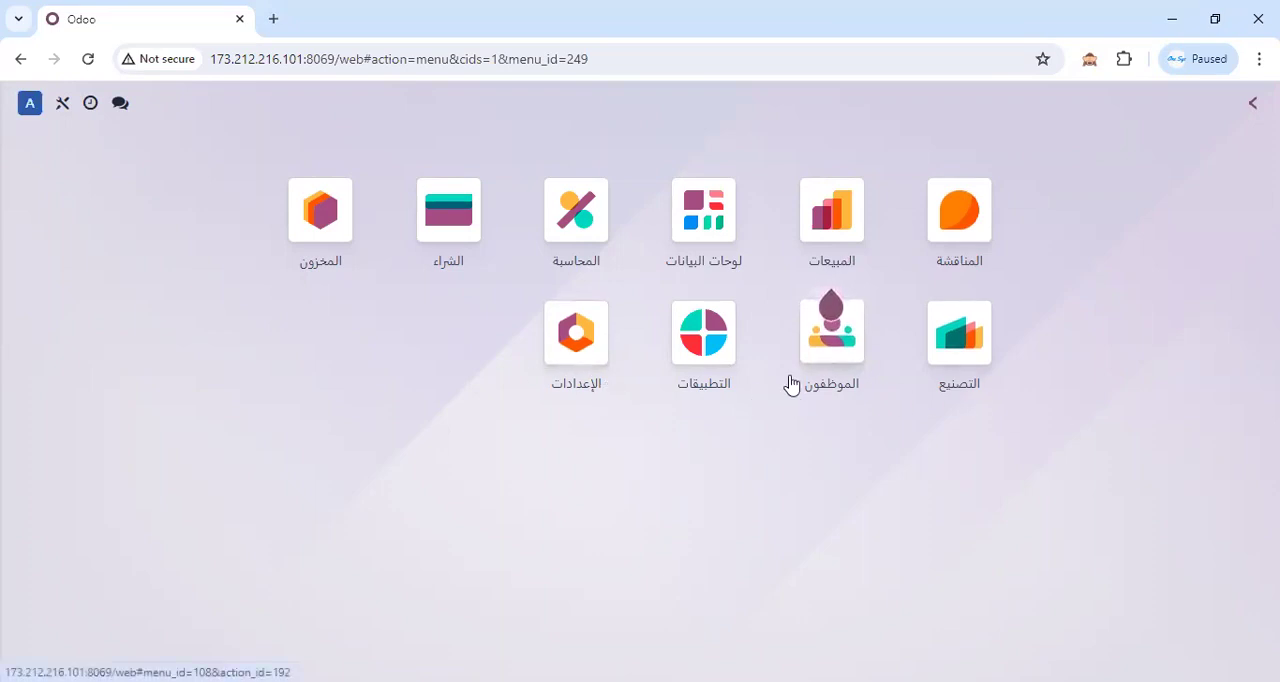
{"action": "left_click", "coordinate": [1008, 390]}
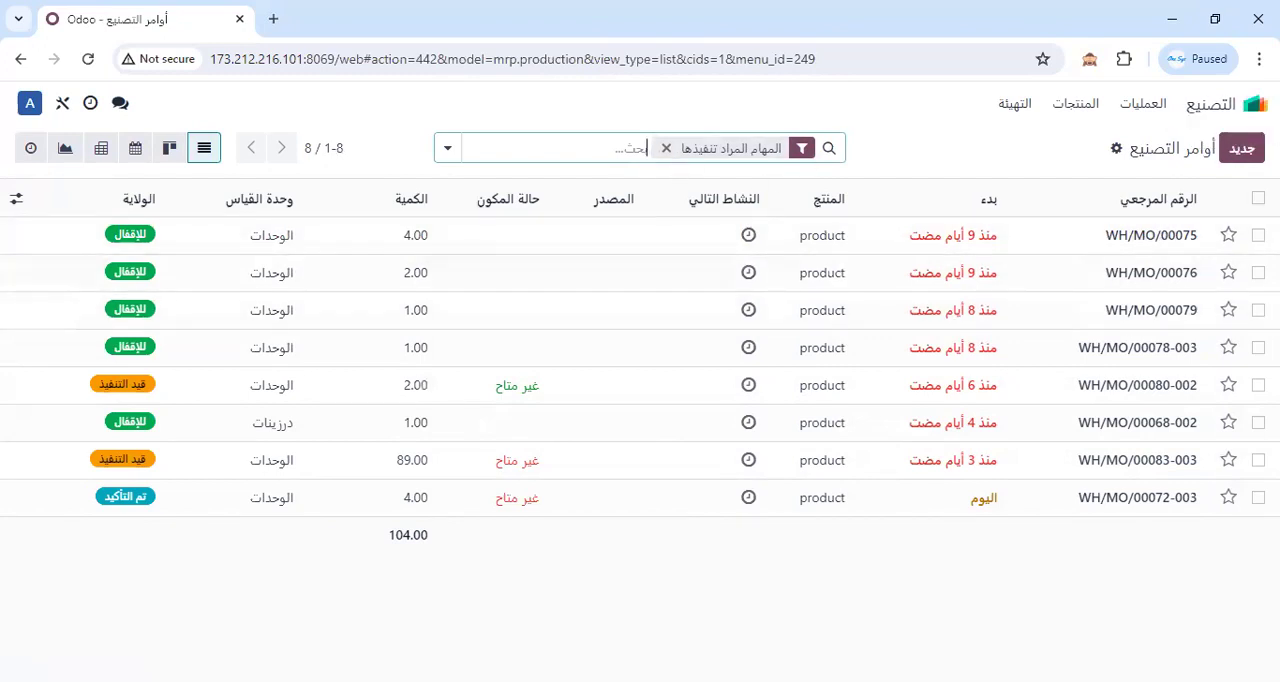
{"action": "left_click", "coordinate": [1075, 103]}
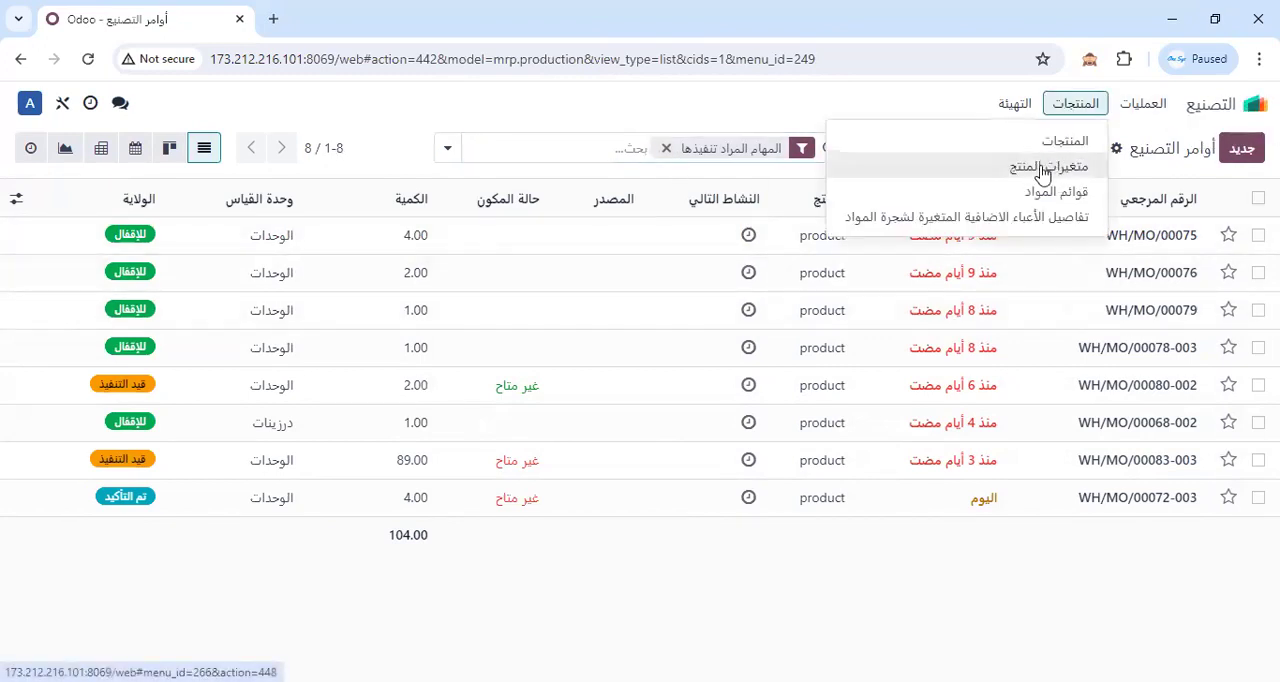
{"action": "left_click", "coordinate": [1057, 197]}
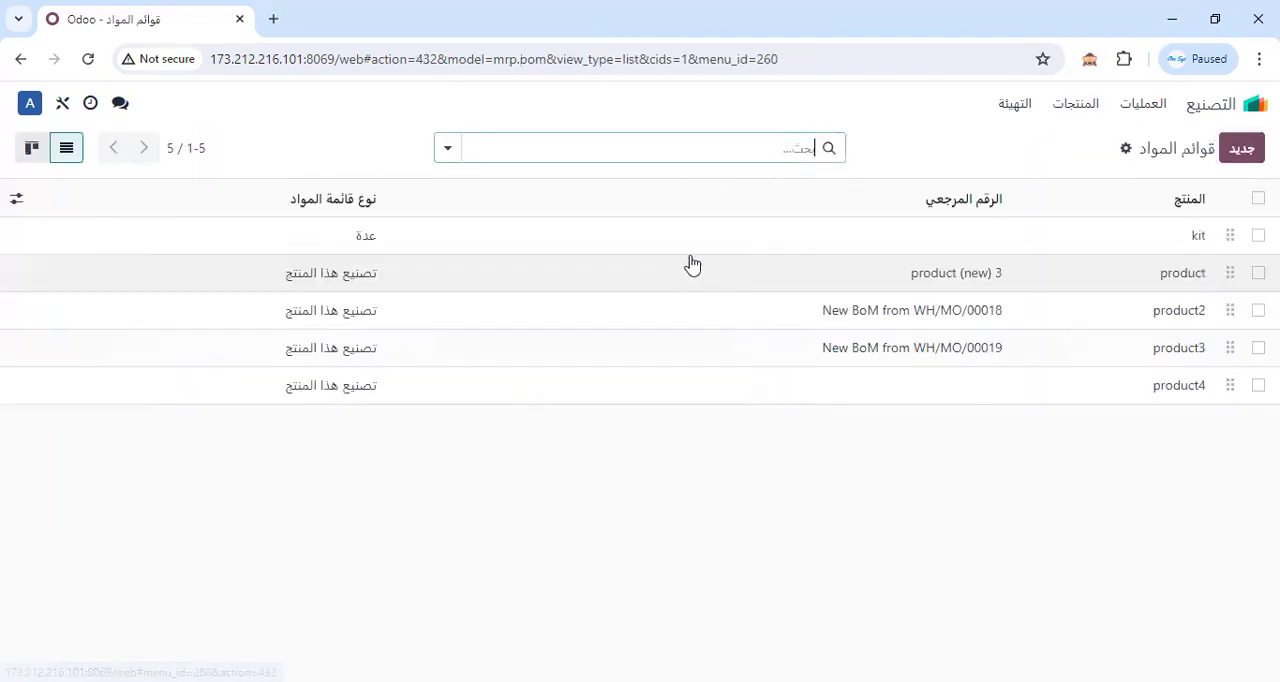
{"action": "left_click", "coordinate": [1091, 237]}
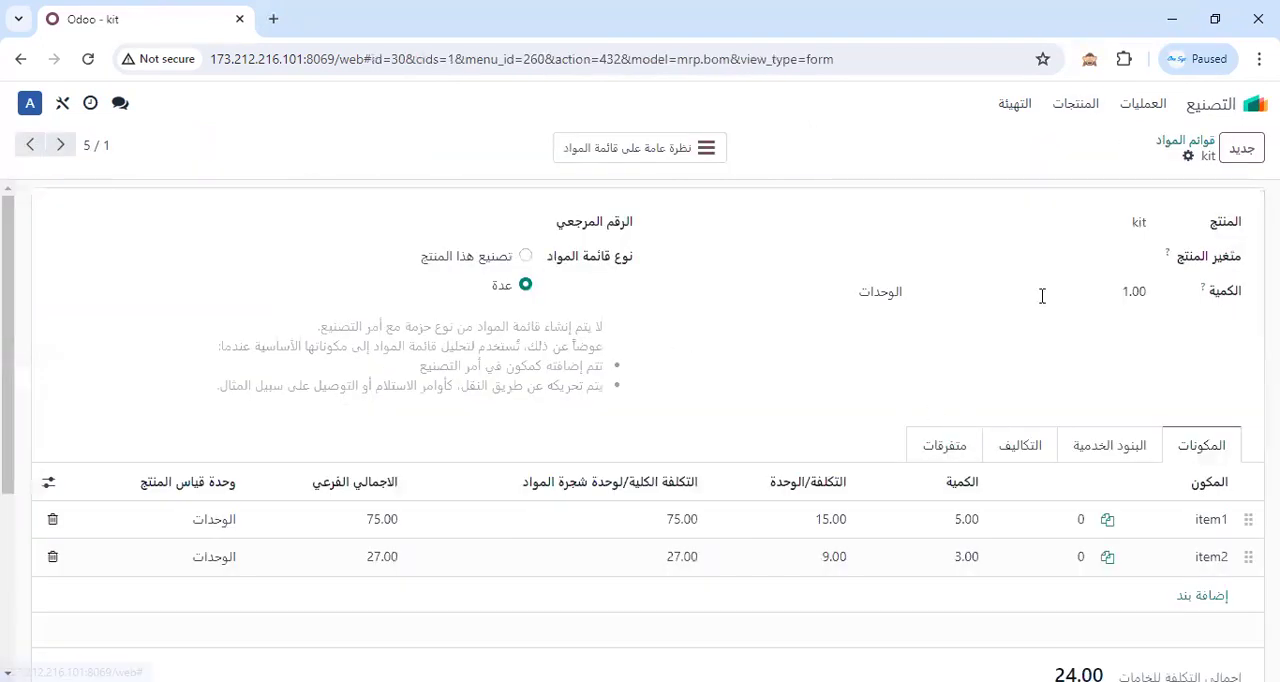
Replace the product on the kit bill of materials with a newly created product named وجبة.
{"action": "double_click", "coordinate": [1140, 222]}
{"action": "type", "text": "وجب"}
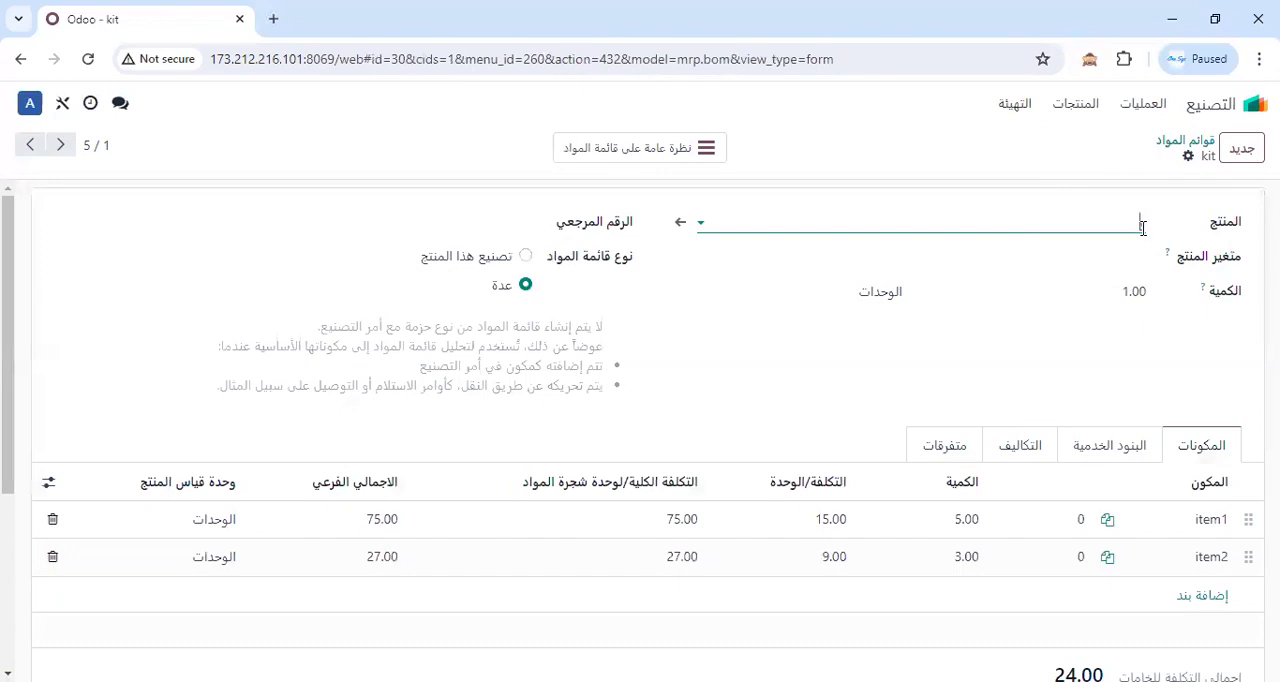
{"action": "type", "text": "ة"}
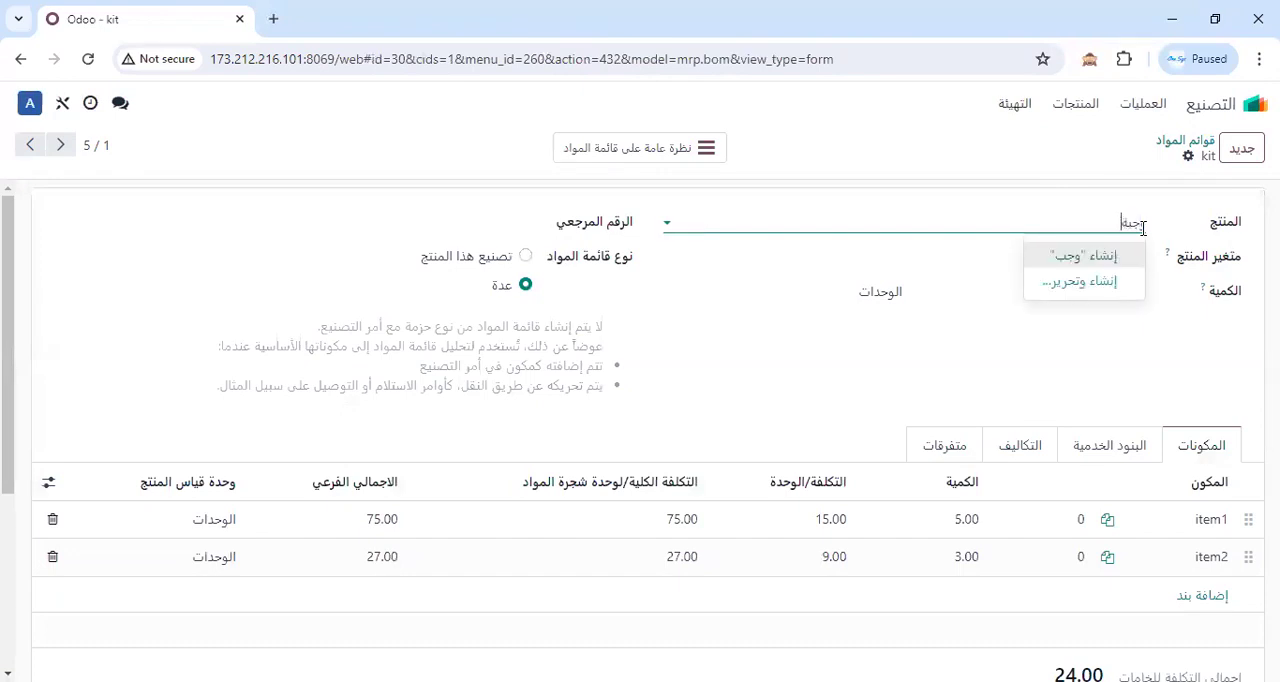
{"action": "left_click", "coordinate": [1075, 258]}
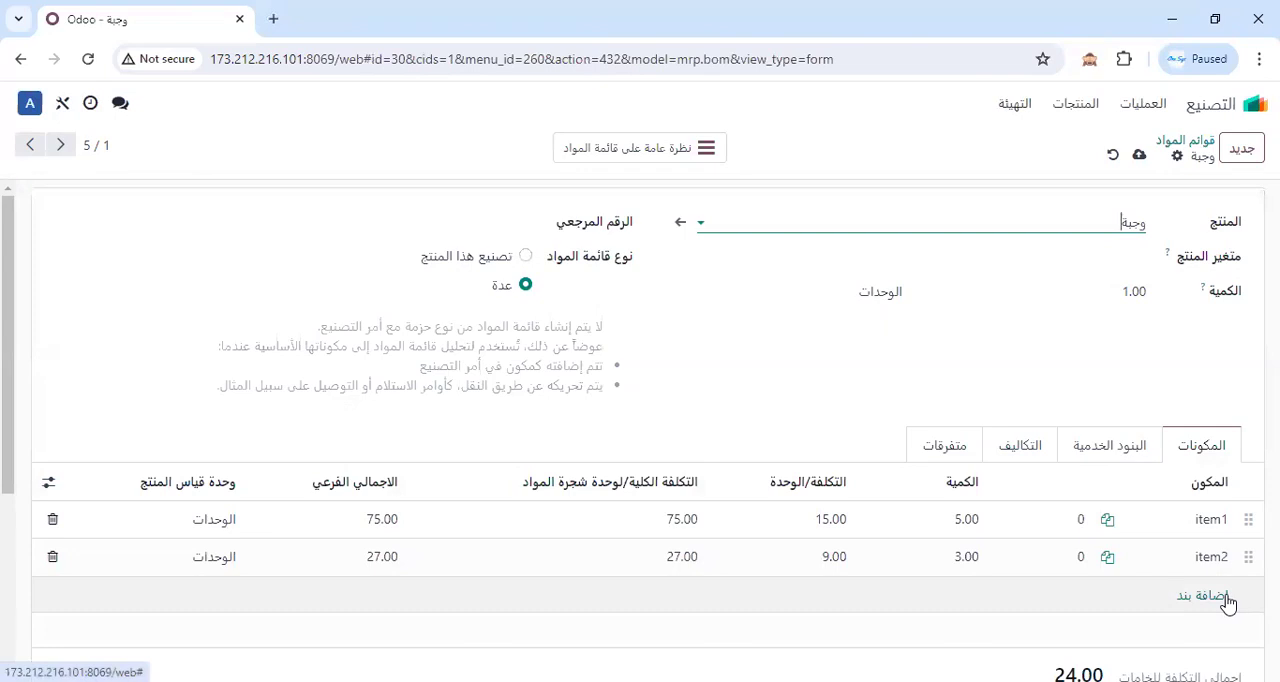
{"action": "left_click_drag", "start_coordinate": [1114, 220], "coordinate": [1149, 224]}
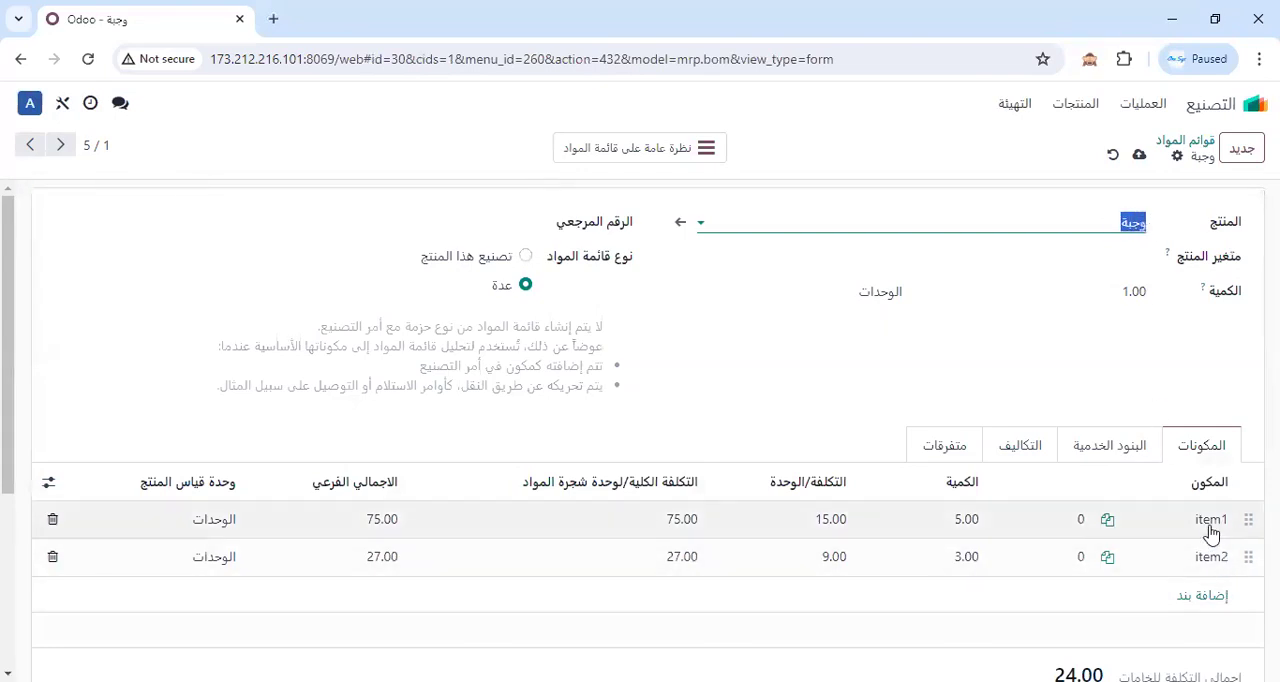
Add the service items (البنود الخدمية) مشرف عمال and عامل to the وجبة bill of materials.
{"action": "left_click", "coordinate": [1100, 446]}
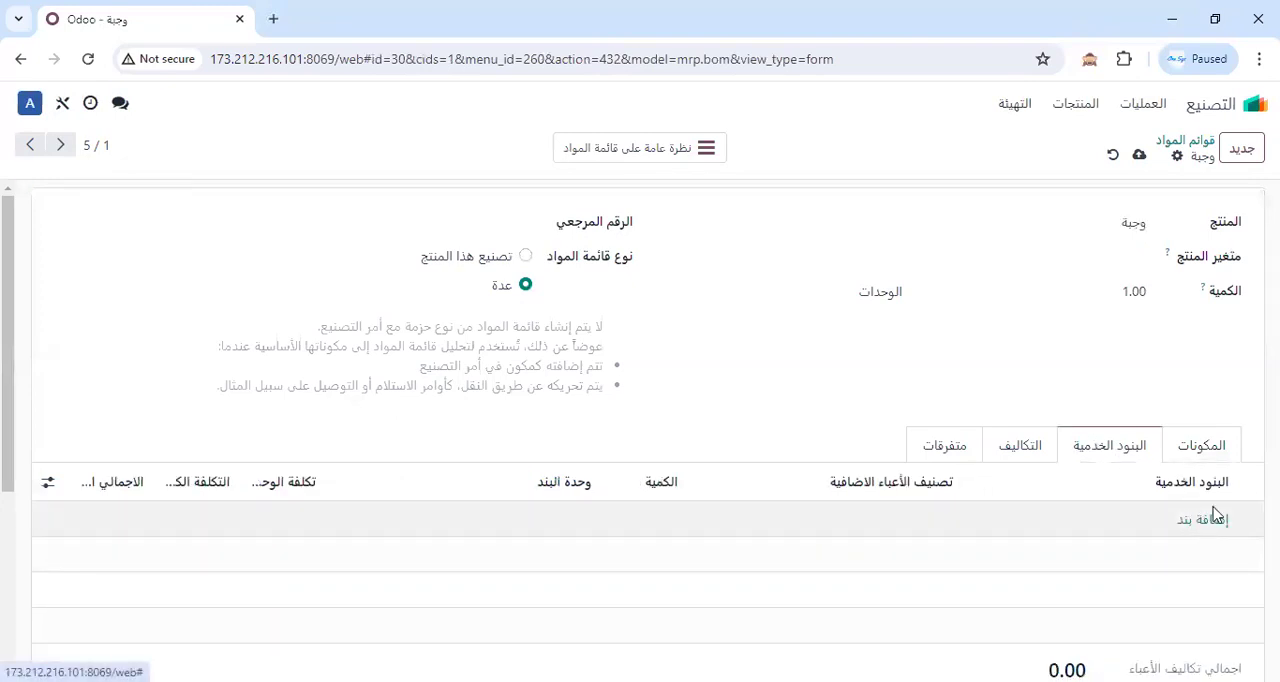
{"action": "left_click", "coordinate": [1198, 520]}
{"action": "left_click", "coordinate": [1157, 518]}
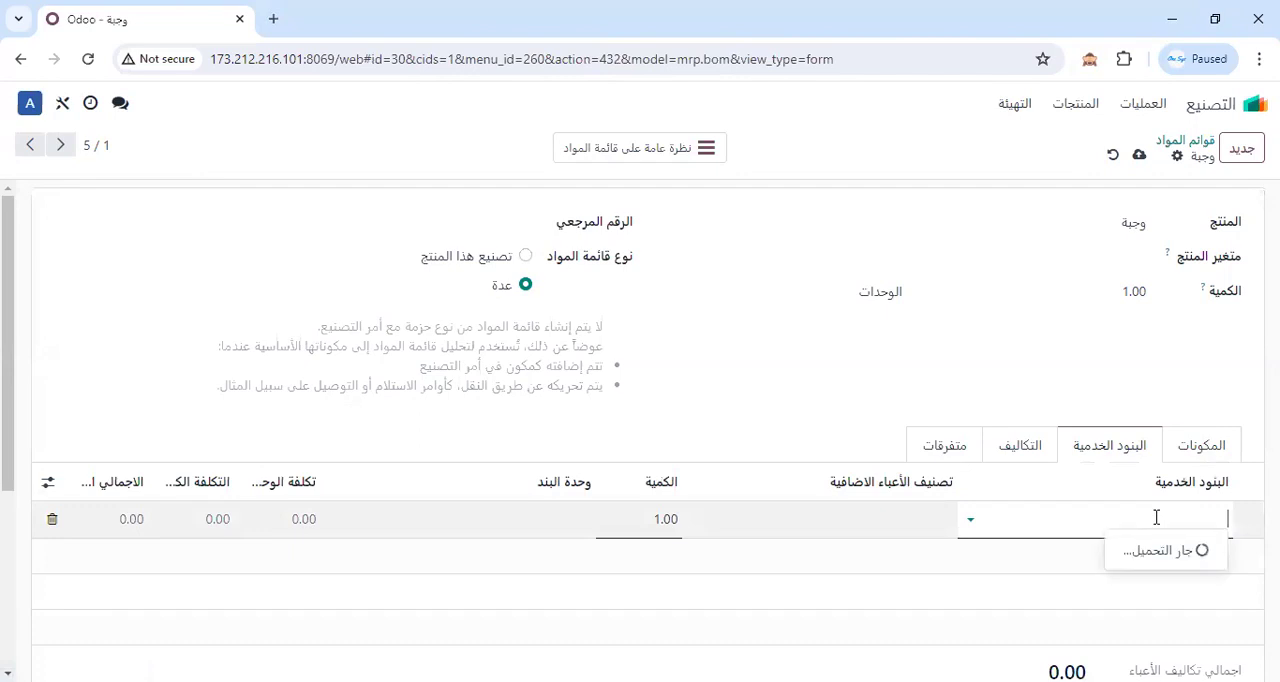
{"action": "left_click", "coordinate": [1176, 362]}
{"action": "left_click", "coordinate": [1108, 563]}
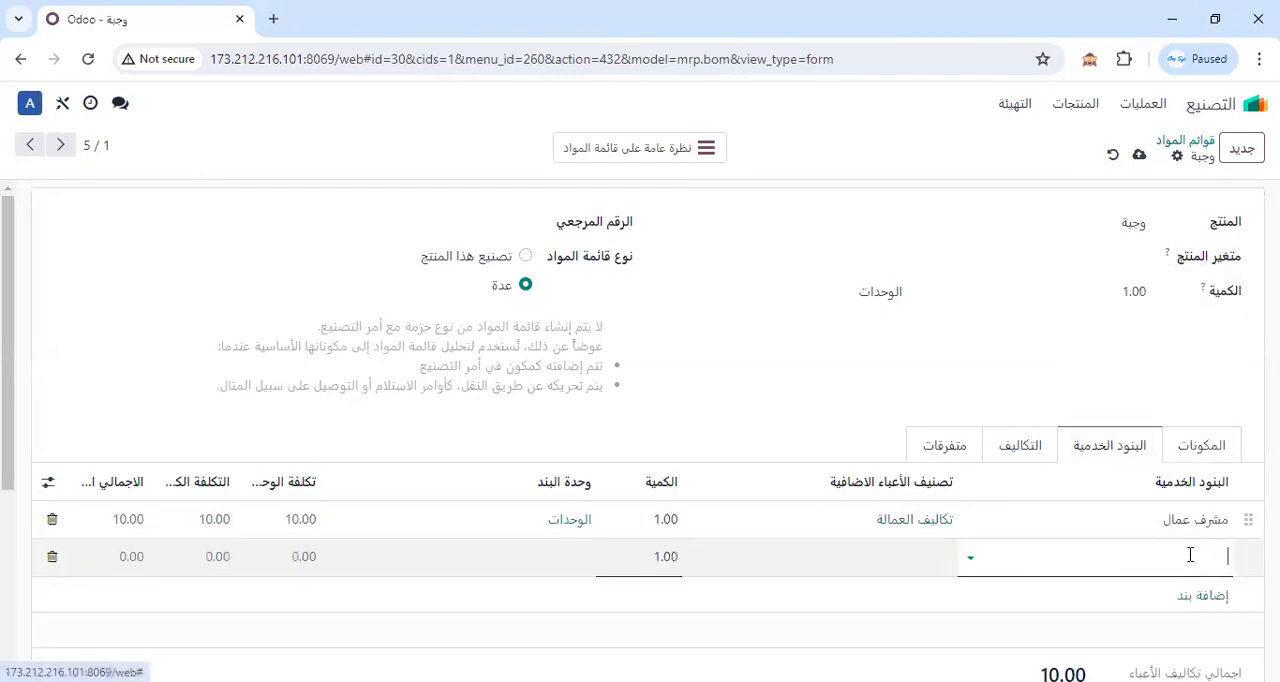
{"action": "left_click", "coordinate": [1108, 556]}
{"action": "left_click", "coordinate": [1195, 348]}
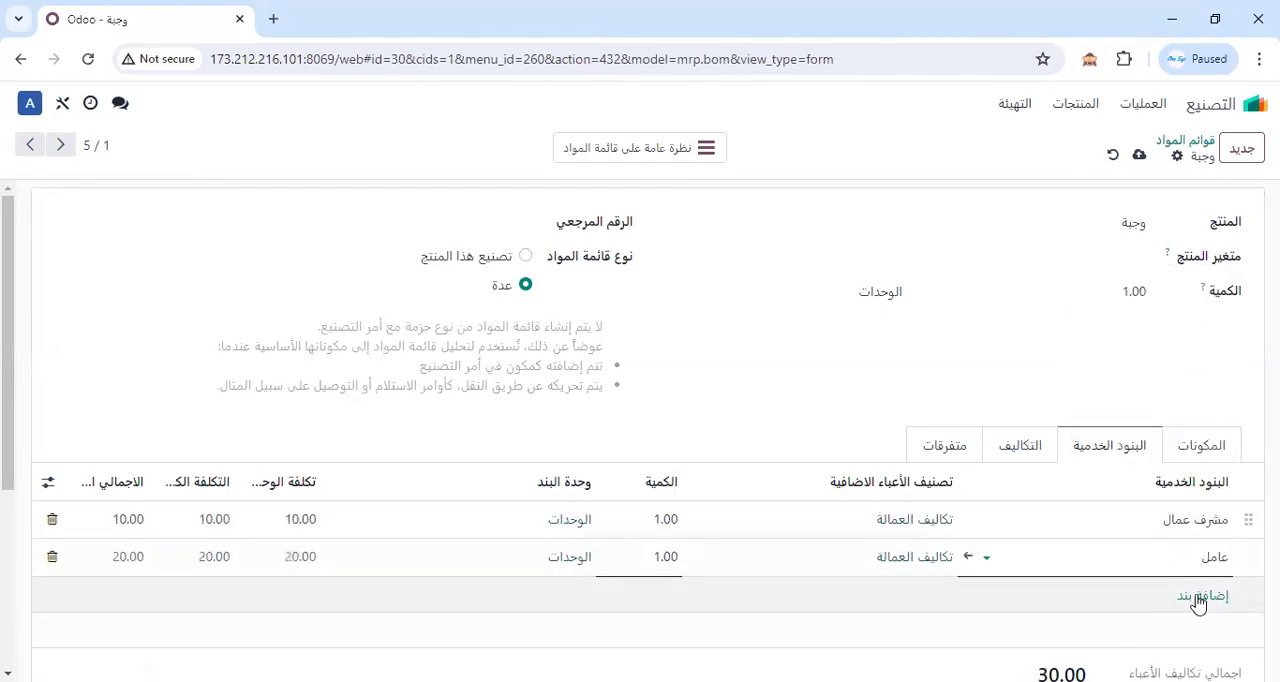
Add مصروف كهرباء as a third service item and save the وجبة bill of materials.
{"action": "left_click", "coordinate": [1194, 596]}
{"action": "left_click", "coordinate": [1142, 598]}
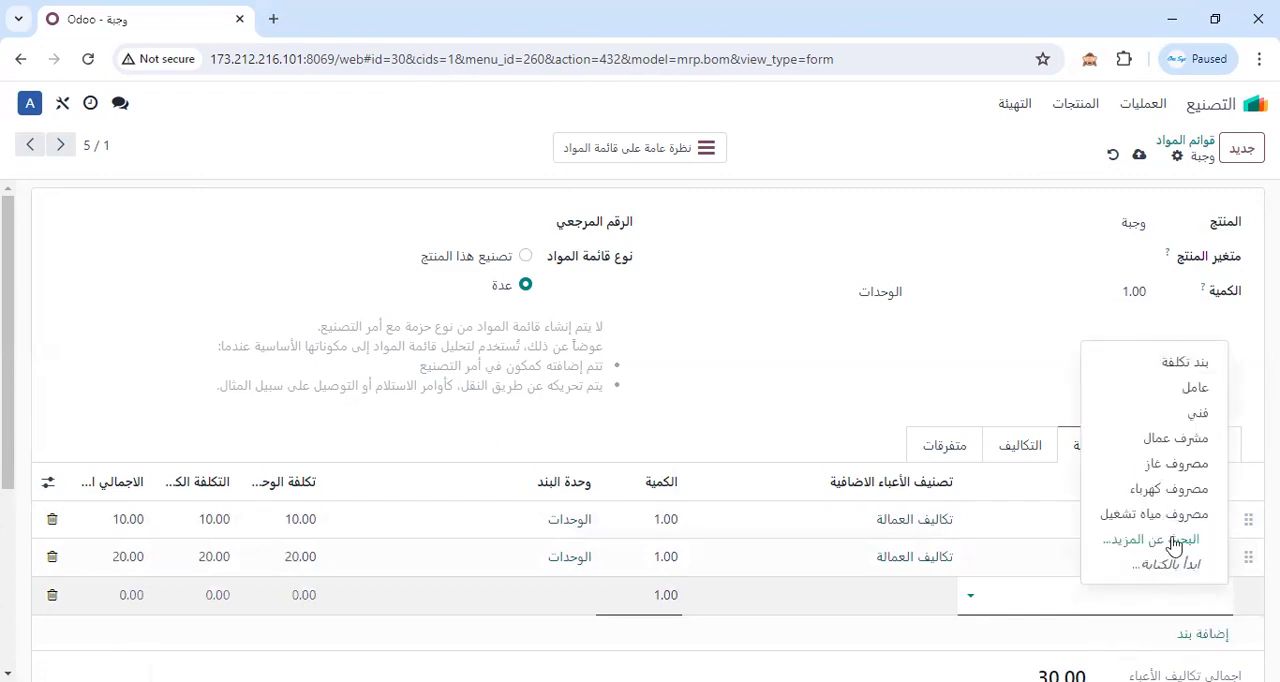
{"action": "left_click", "coordinate": [1197, 386]}
{"action": "left_click", "coordinate": [1205, 596]}
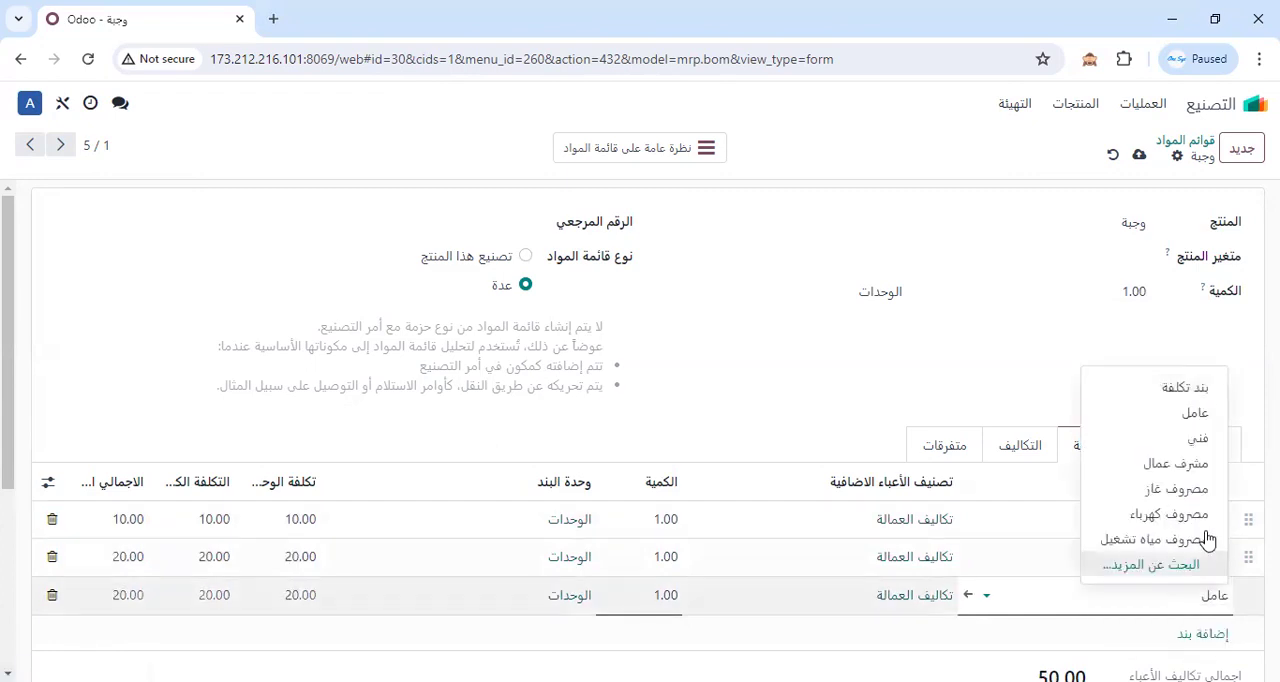
{"action": "left_click", "coordinate": [1180, 516]}
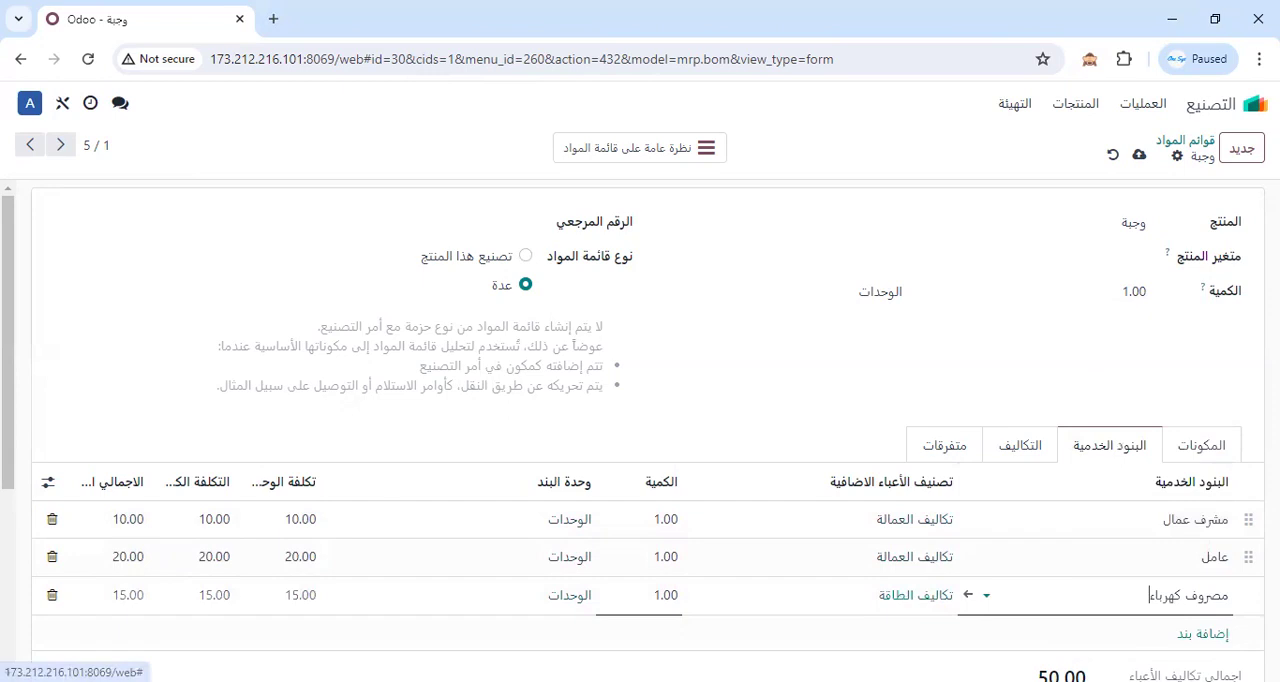
{"action": "left_click", "coordinate": [1139, 154]}
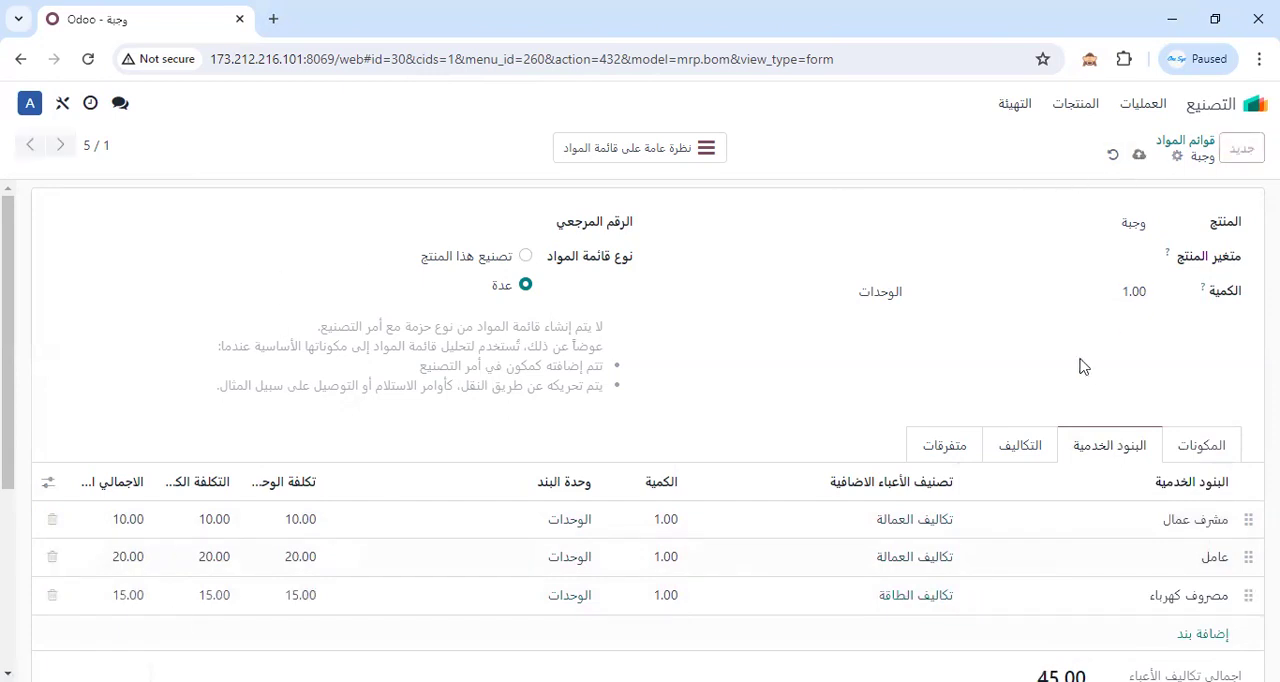
Examine the components of the وجبة bill of materials and the cost on its product record, then return to the bill.
{"action": "left_click", "coordinate": [1203, 452]}
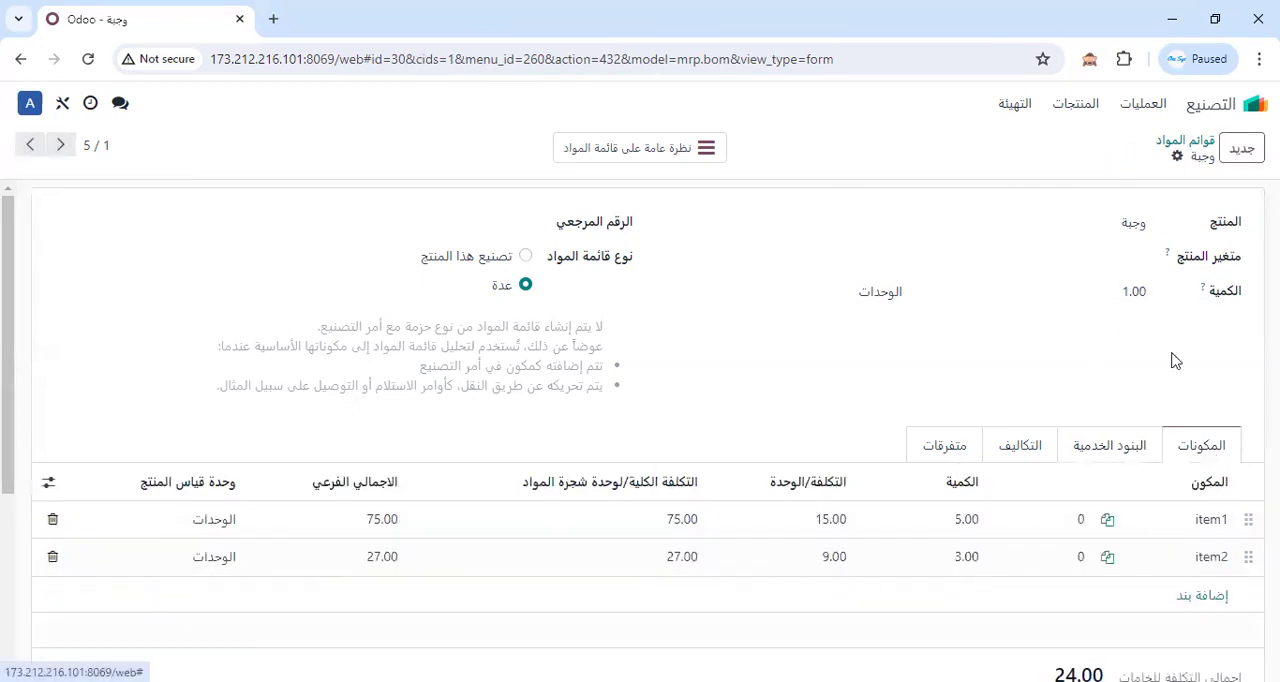
{"action": "double_click", "coordinate": [1128, 222]}
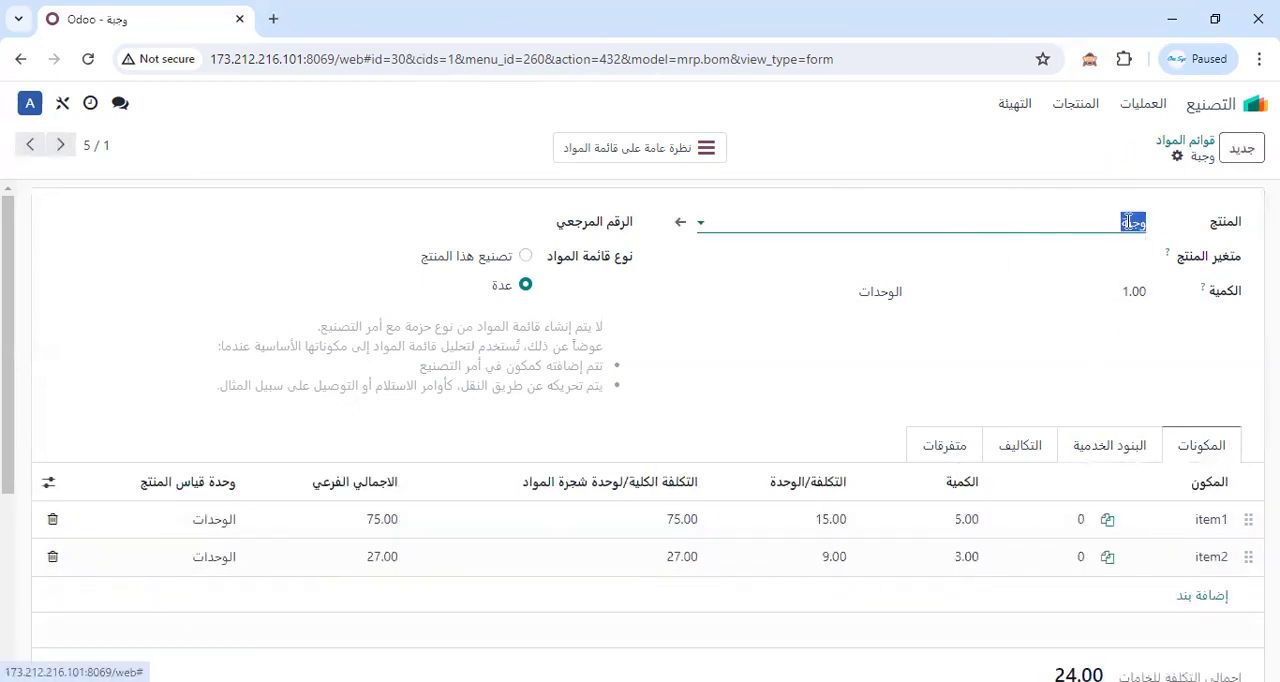
{"action": "left_click", "coordinate": [681, 226]}
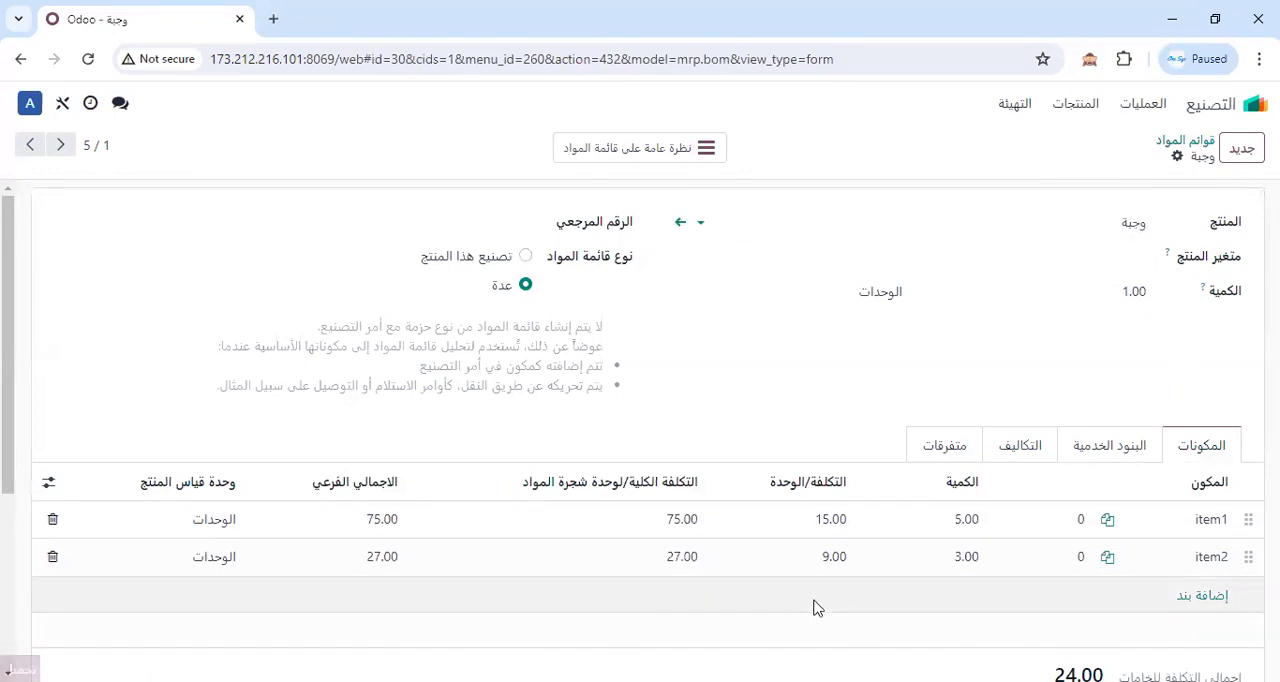
{"action": "left_click", "coordinate": [398, 489]}
{"action": "left_click", "coordinate": [1180, 150]}
{"action": "left_click", "coordinate": [1194, 243]}
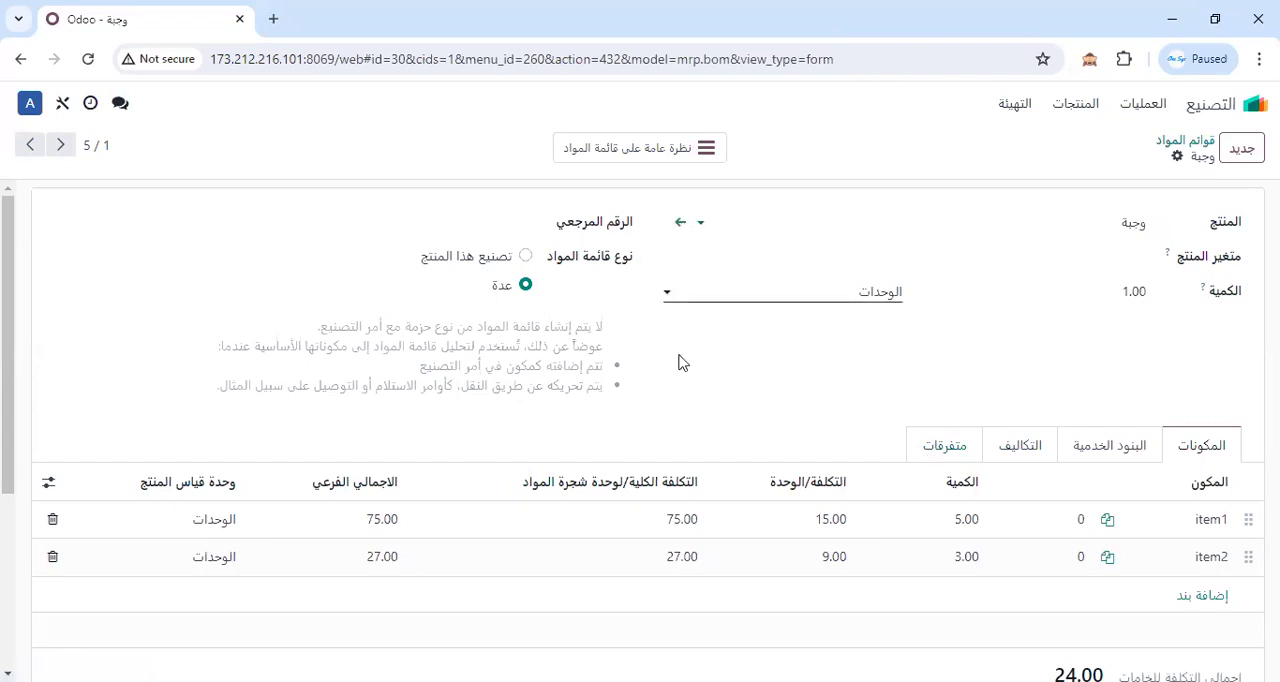
{"action": "left_click", "coordinate": [680, 222]}
{"action": "left_click", "coordinate": [410, 488]}
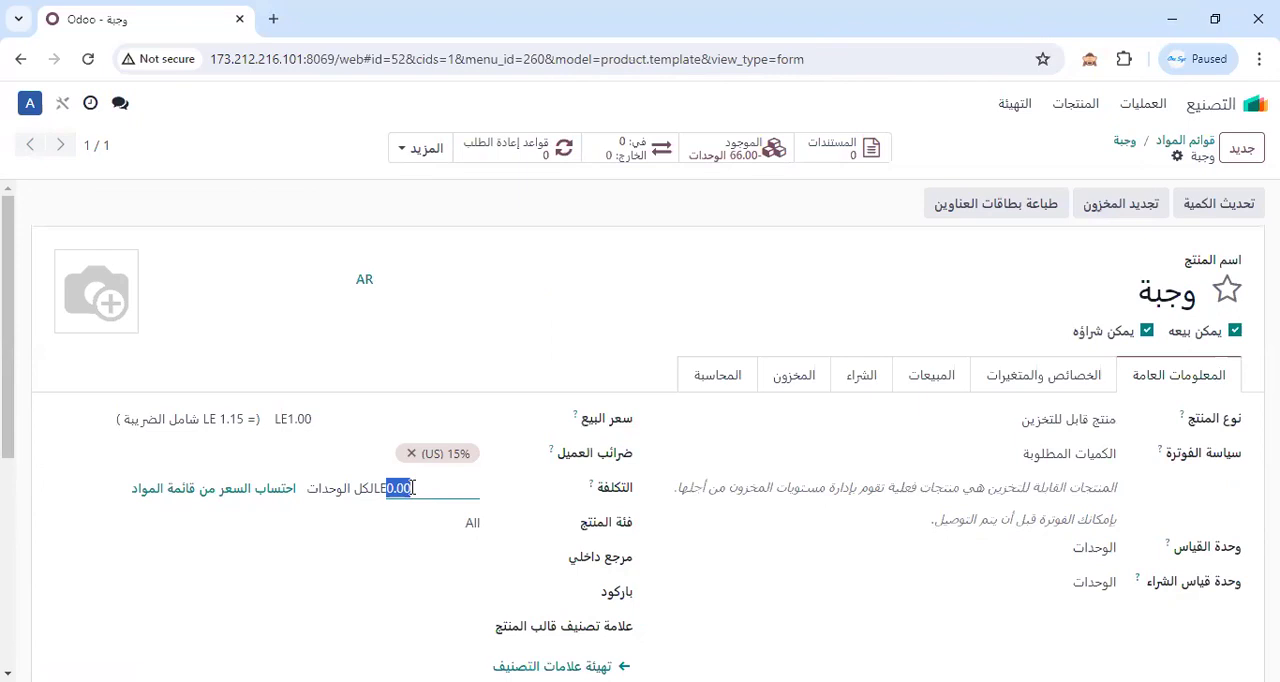
{"action": "left_click", "coordinate": [1185, 141]}
{"action": "left_click", "coordinate": [811, 236]}
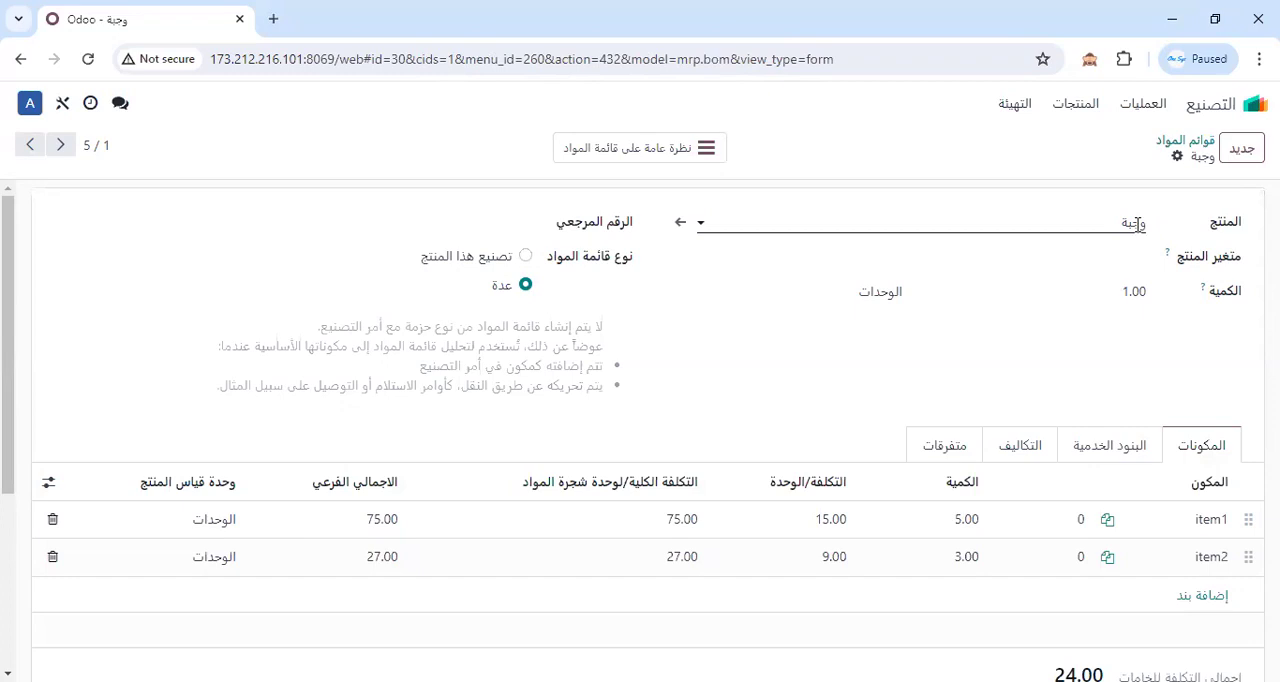
Copy the product name وجبة, switch to the Sales app (المبيعات) and create a new quotation for customer.
{"action": "double_click", "coordinate": [1137, 222]}
{"action": "right_click", "coordinate": [1134, 223]}
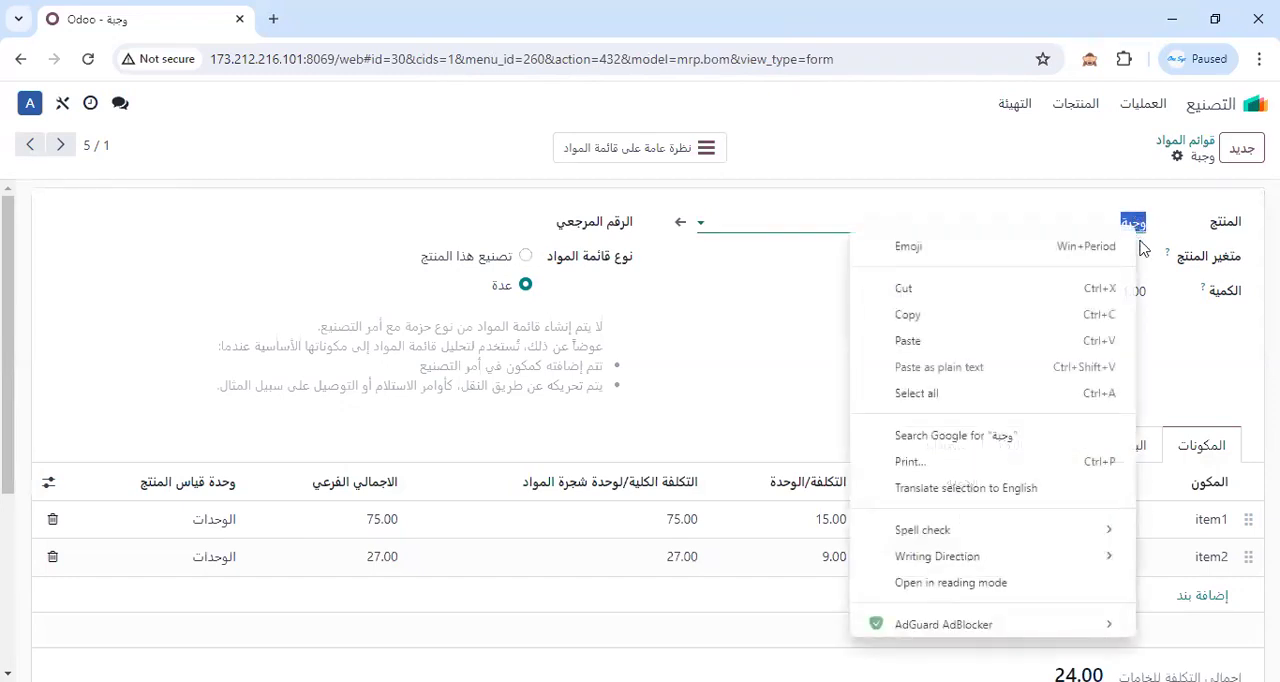
{"action": "left_click", "coordinate": [980, 330]}
{"action": "left_click", "coordinate": [1250, 104]}
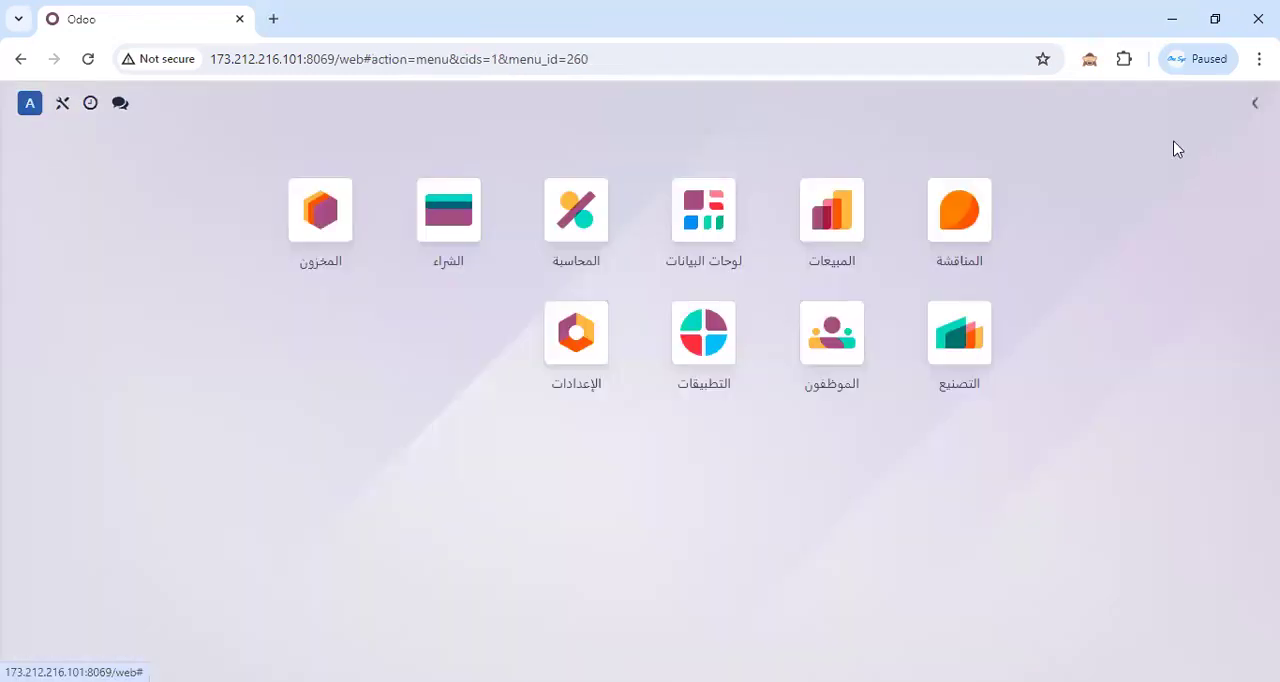
{"action": "left_click", "coordinate": [814, 236]}
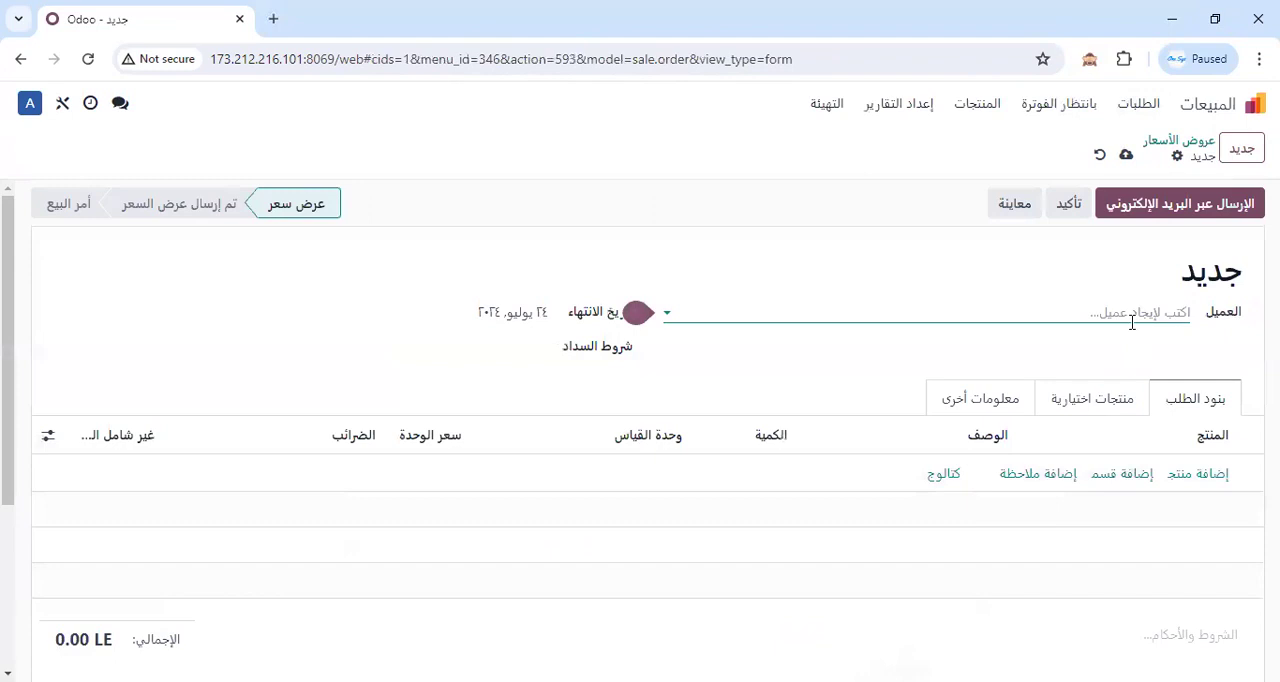
{"action": "left_click", "coordinate": [1138, 313]}
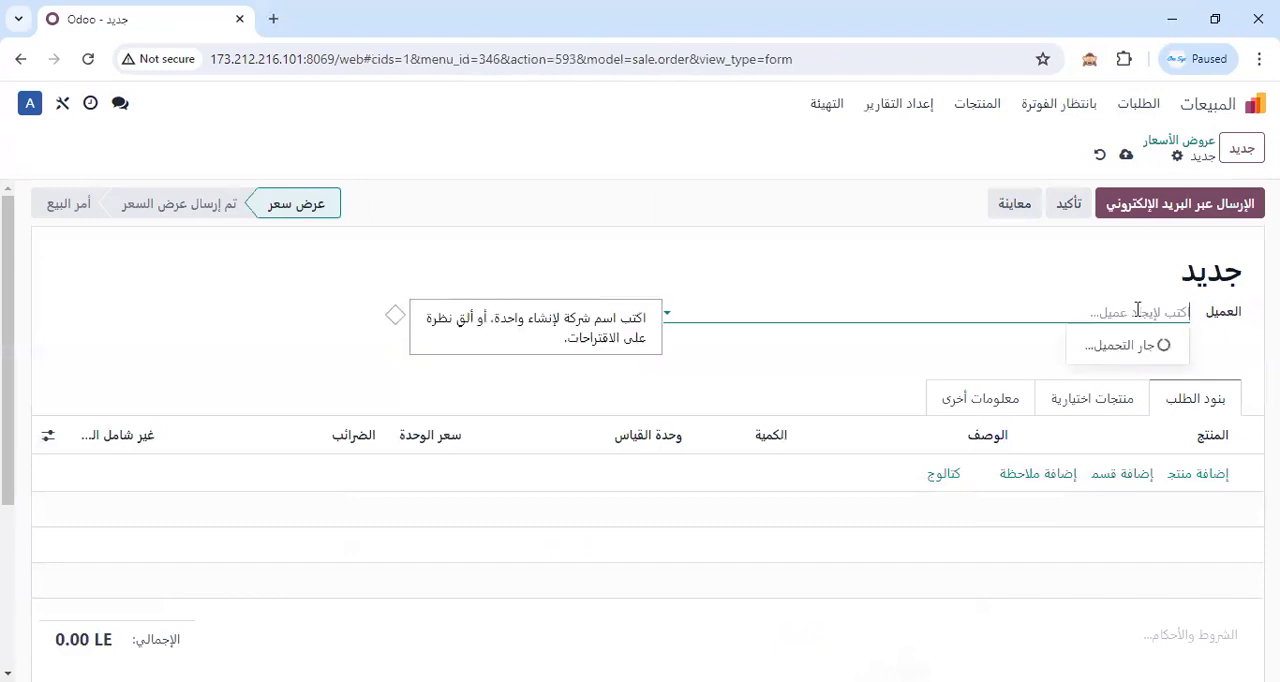
{"action": "left_click", "coordinate": [1143, 345]}
Add وجبة to the quotation at a unit price of 1400 and confirm it as a sales order.
{"action": "left_click", "coordinate": [1198, 473]}
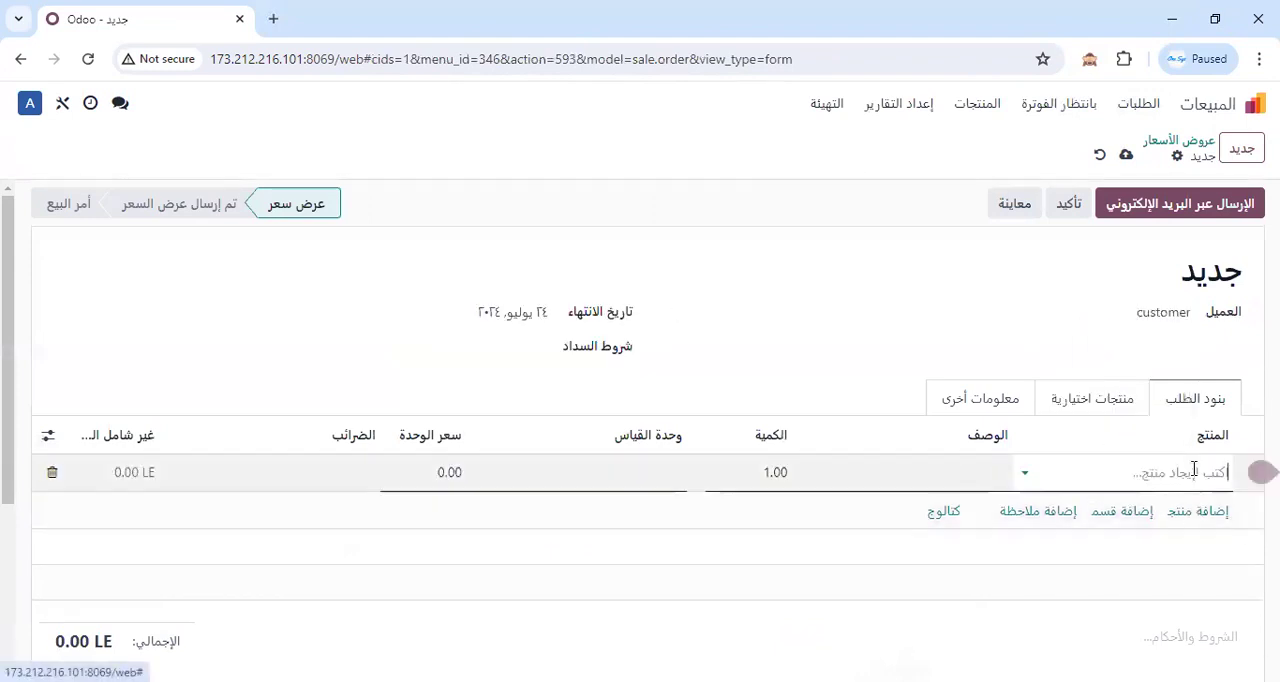
{"action": "right_click", "coordinate": [1193, 470]}
{"action": "left_click", "coordinate": [1000, 232]}
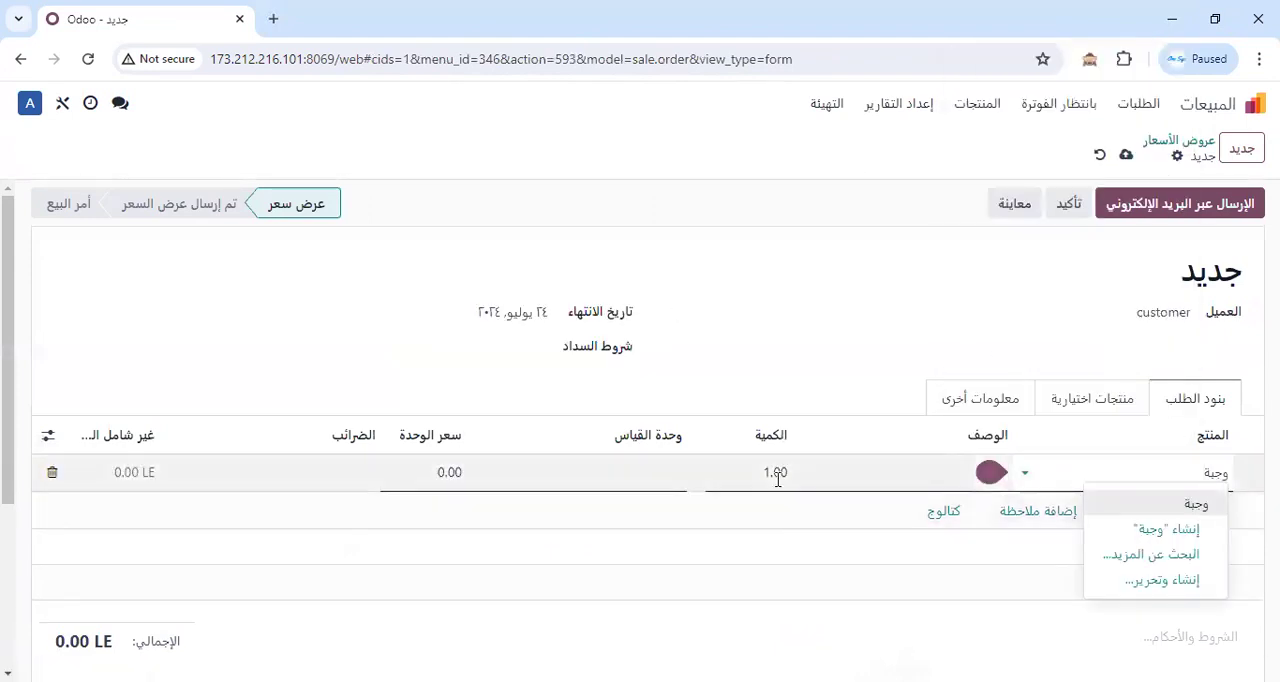
{"action": "left_click", "coordinate": [1123, 505]}
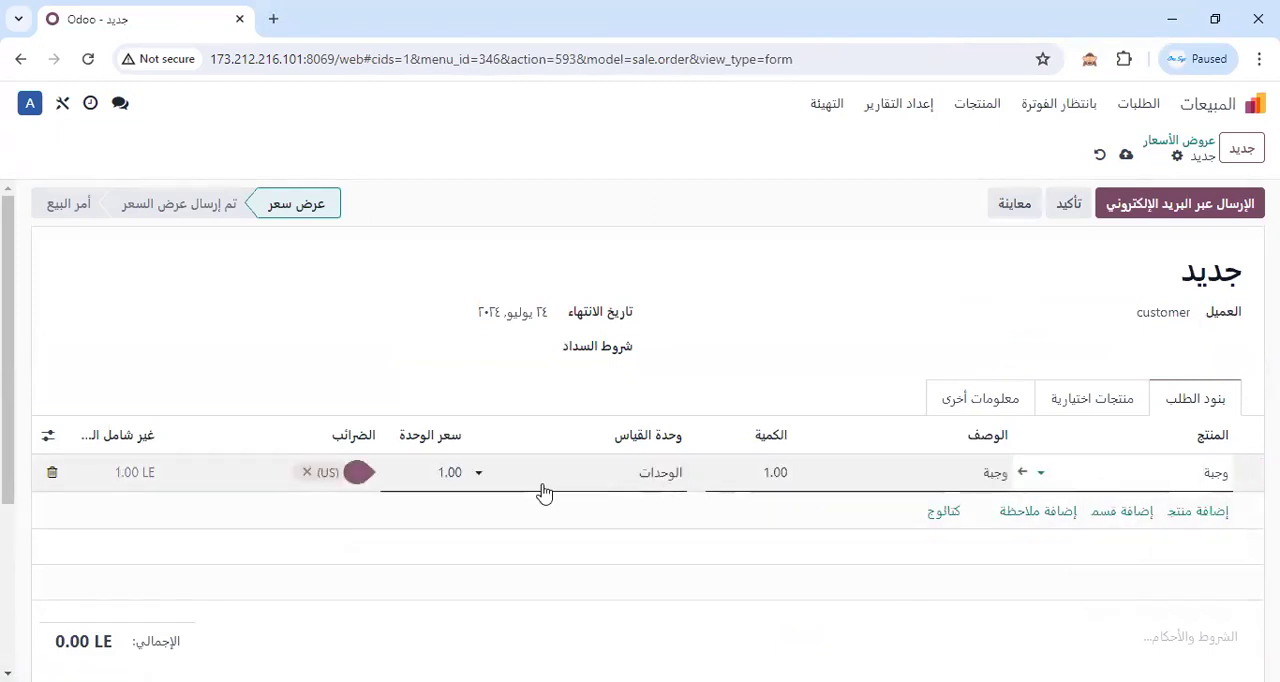
{"action": "left_click", "coordinate": [436, 473]}
{"action": "type", "text": "1400"}
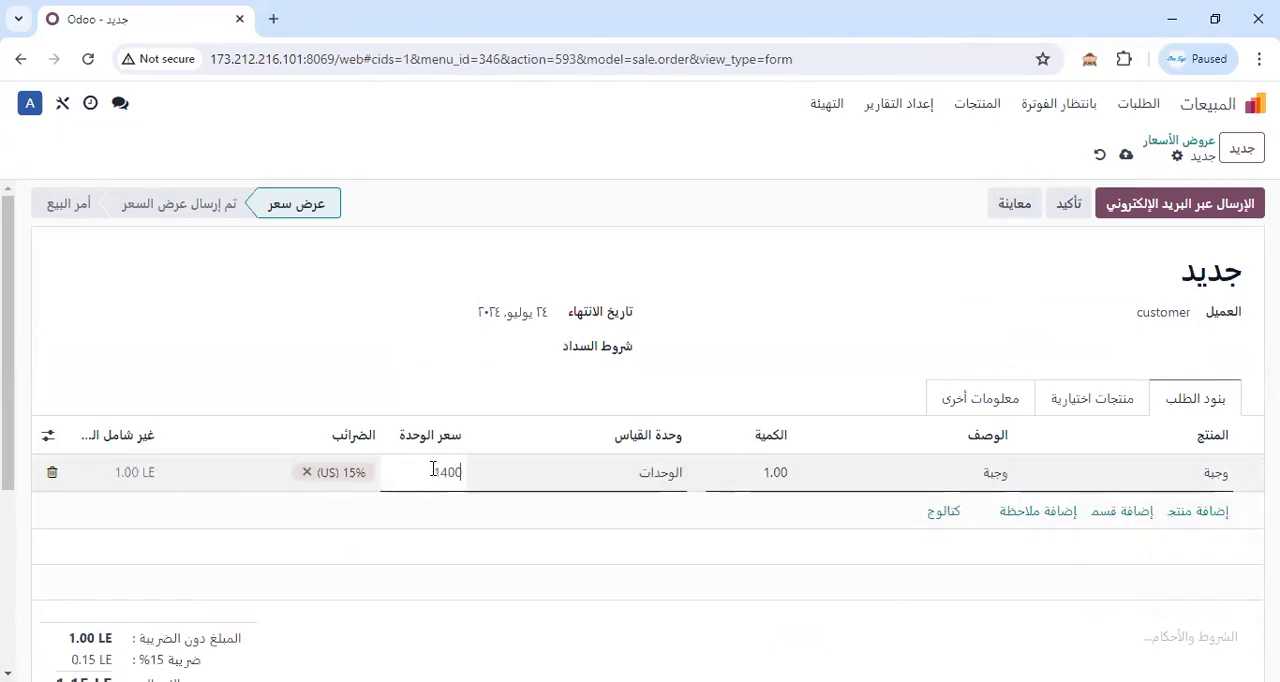
{"action": "left_click", "coordinate": [1068, 203]}
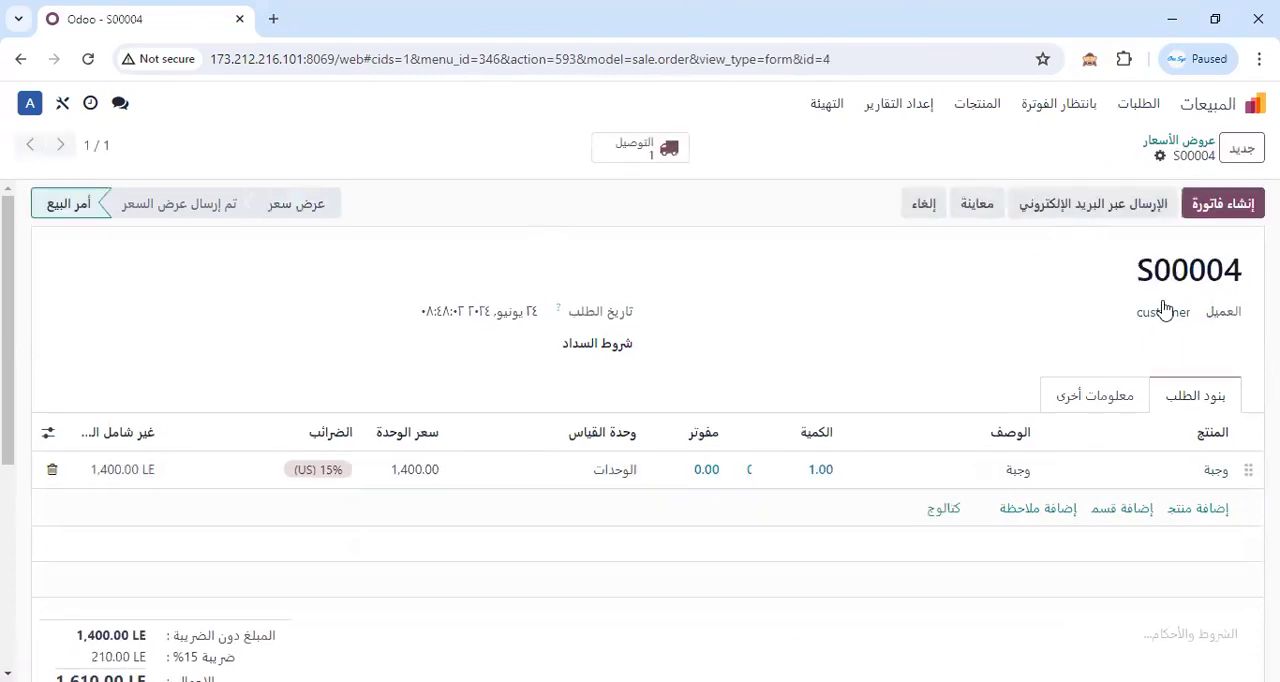
Process the sales order's delivery with quantities of 5 for item1 and 3 for item2, and validate it.
{"action": "left_click", "coordinate": [651, 155]}
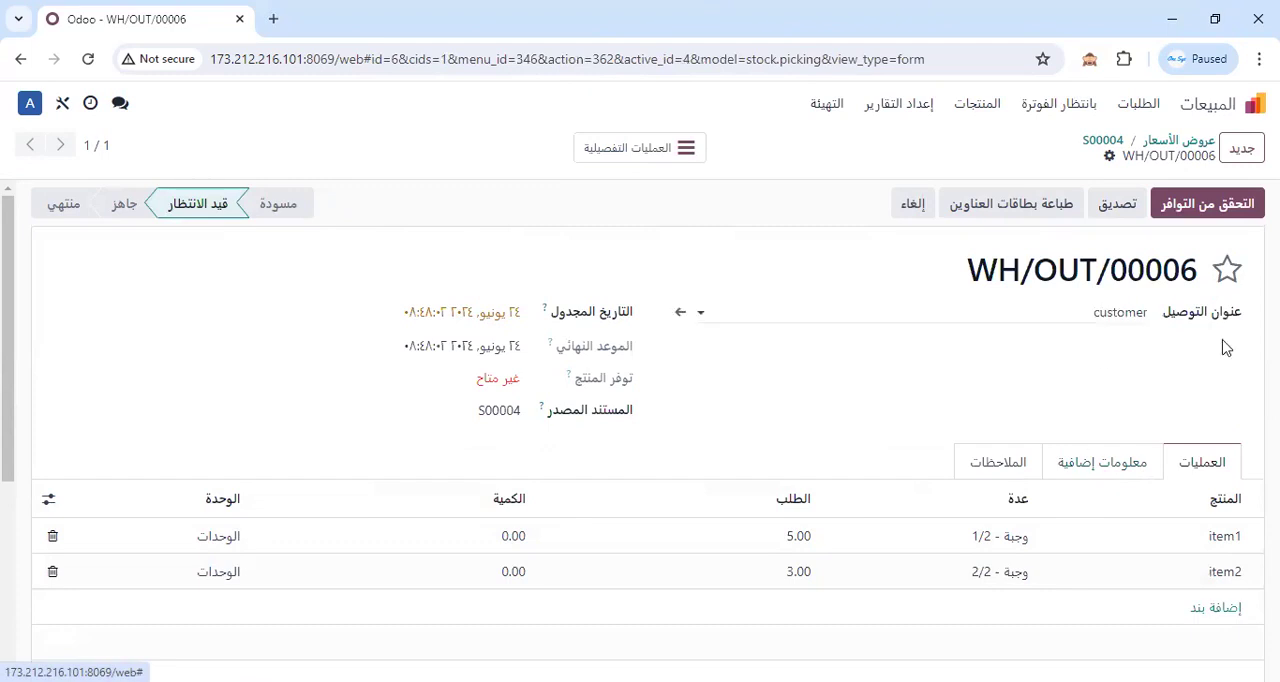
{"action": "left_click", "coordinate": [1228, 203]}
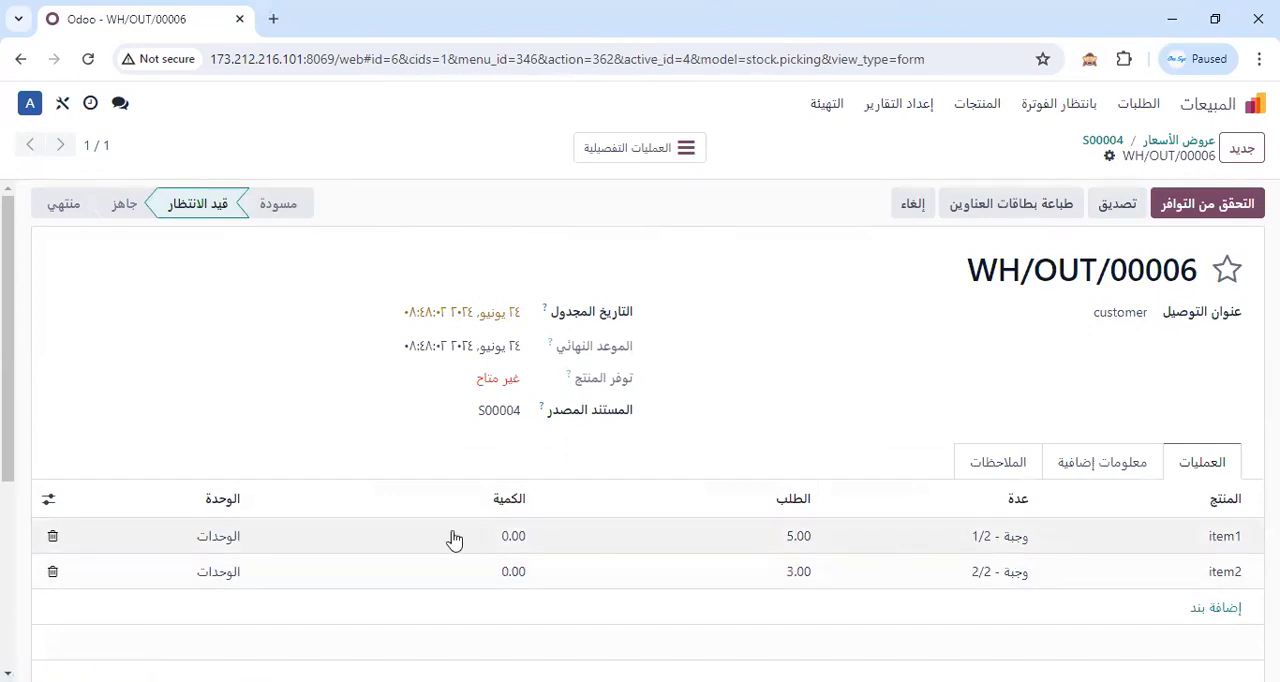
{"action": "left_click", "coordinate": [506, 537]}
{"action": "type", "text": "5"}
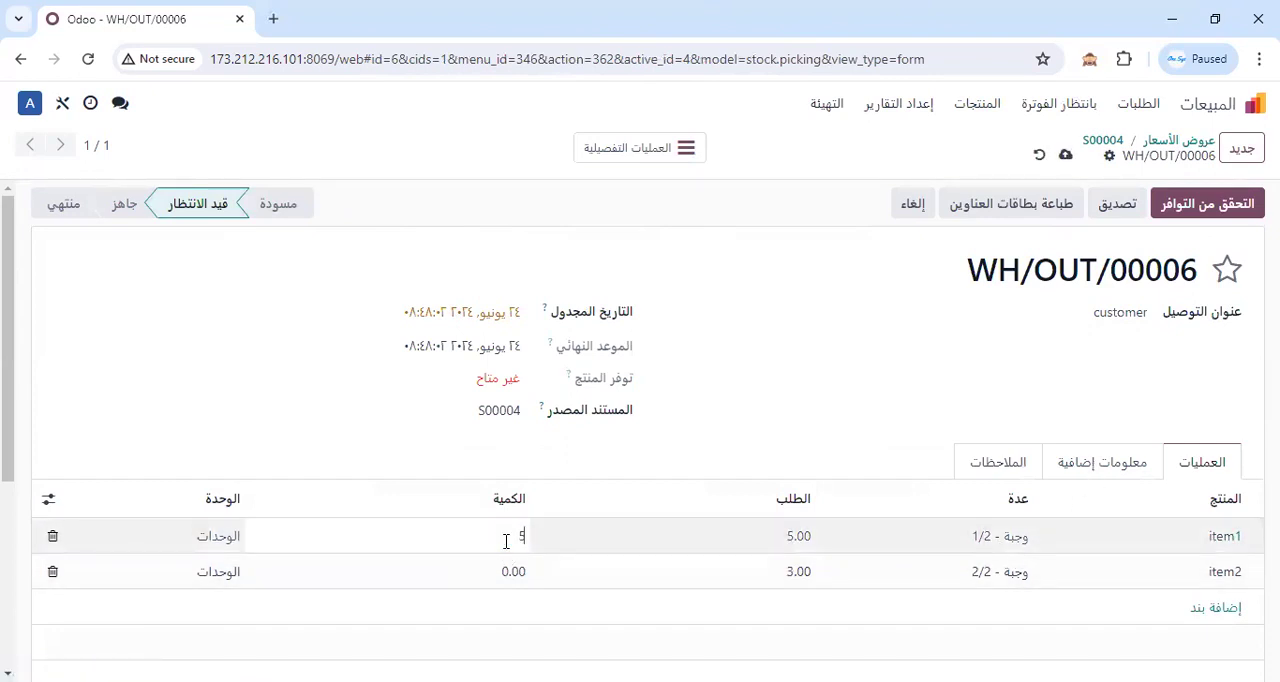
{"action": "left_click", "coordinate": [509, 574]}
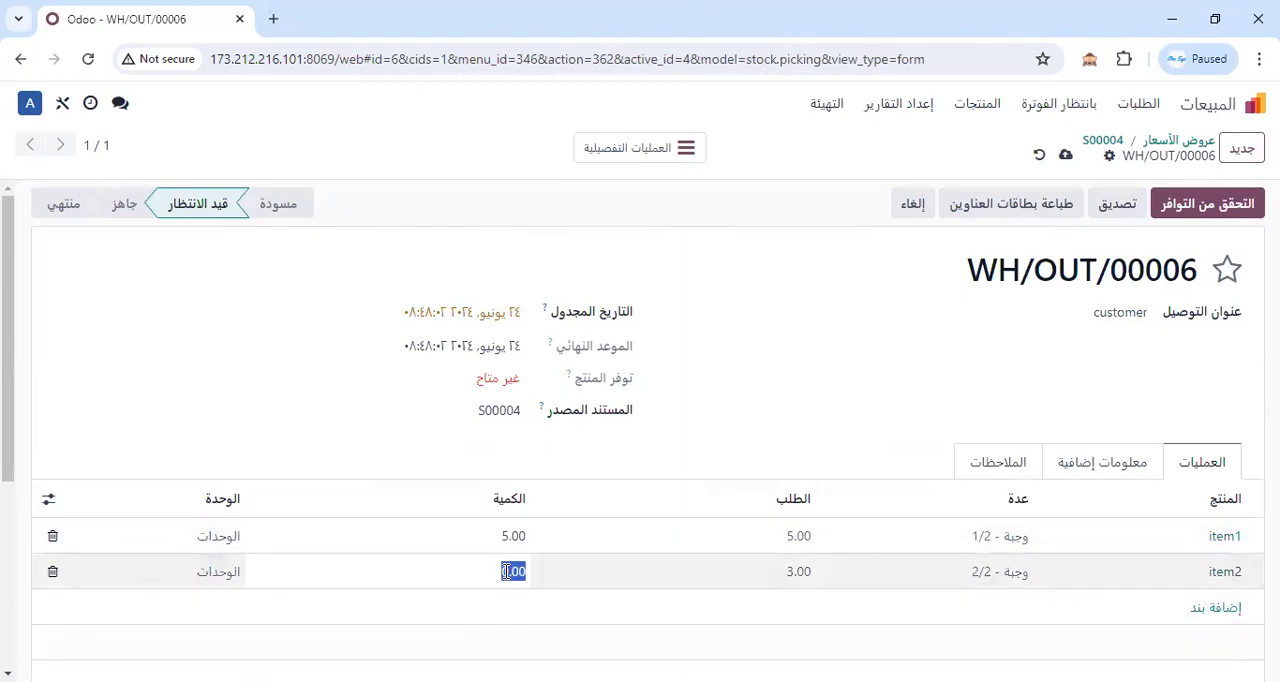
{"action": "type", "text": "3"}
{"action": "left_click", "coordinate": [482, 412]}
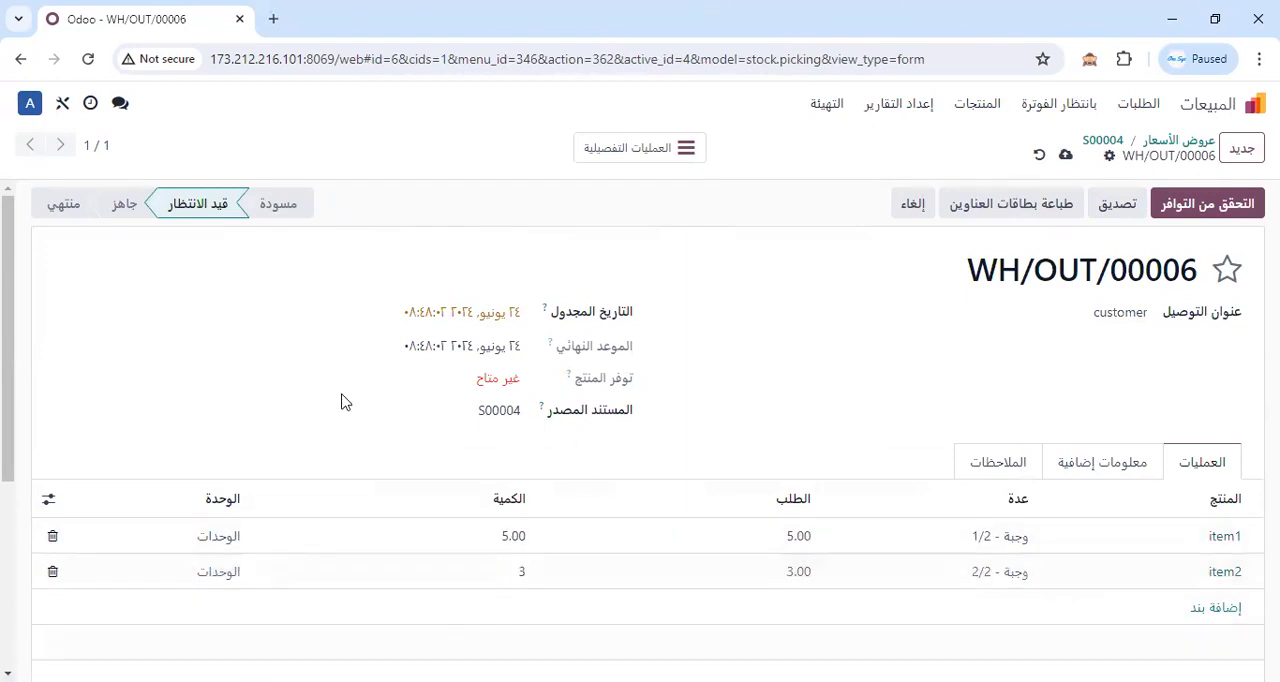
{"action": "left_click", "coordinate": [1242, 212]}
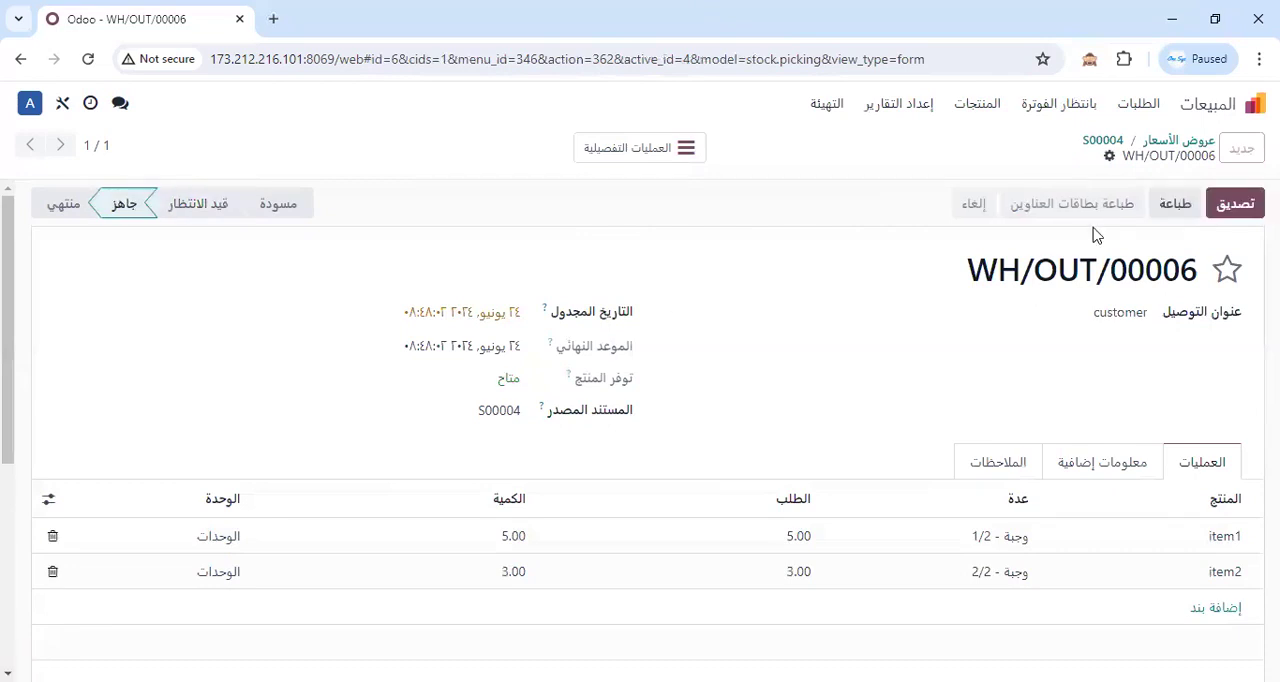
{"action": "left_click", "coordinate": [1236, 203]}
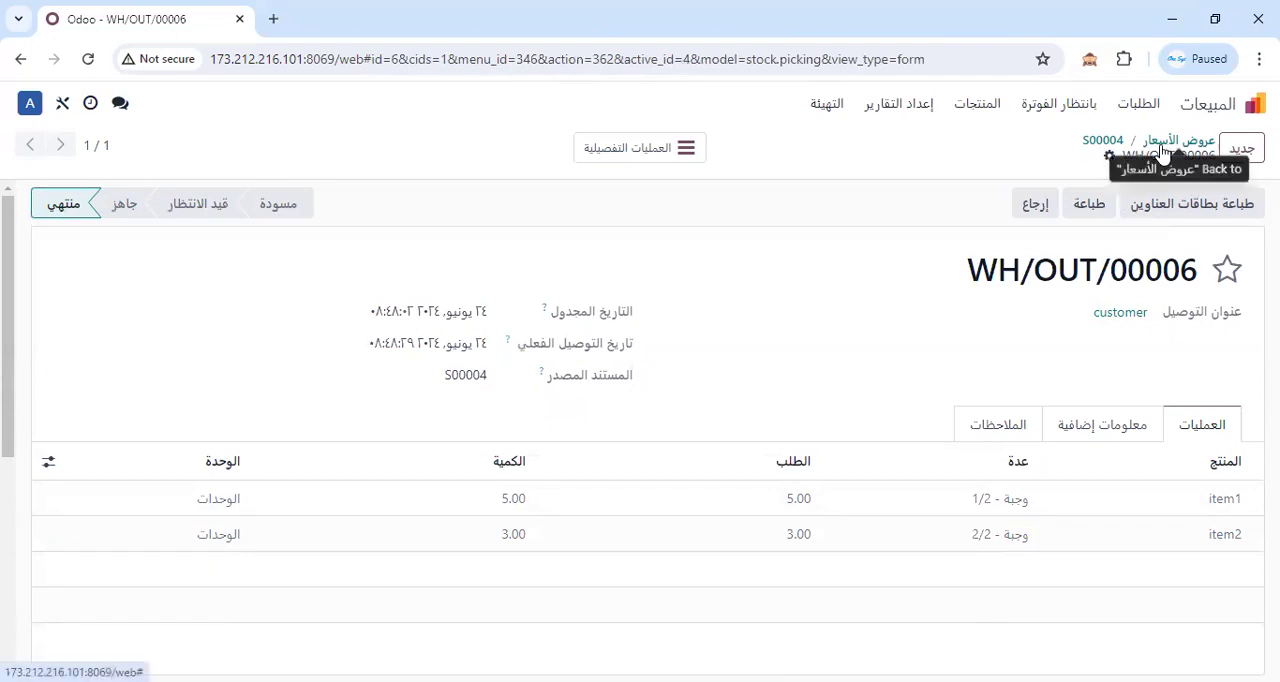
Open the وجبة product from the Sales product list and check its cost.
{"action": "left_click", "coordinate": [1166, 141]}
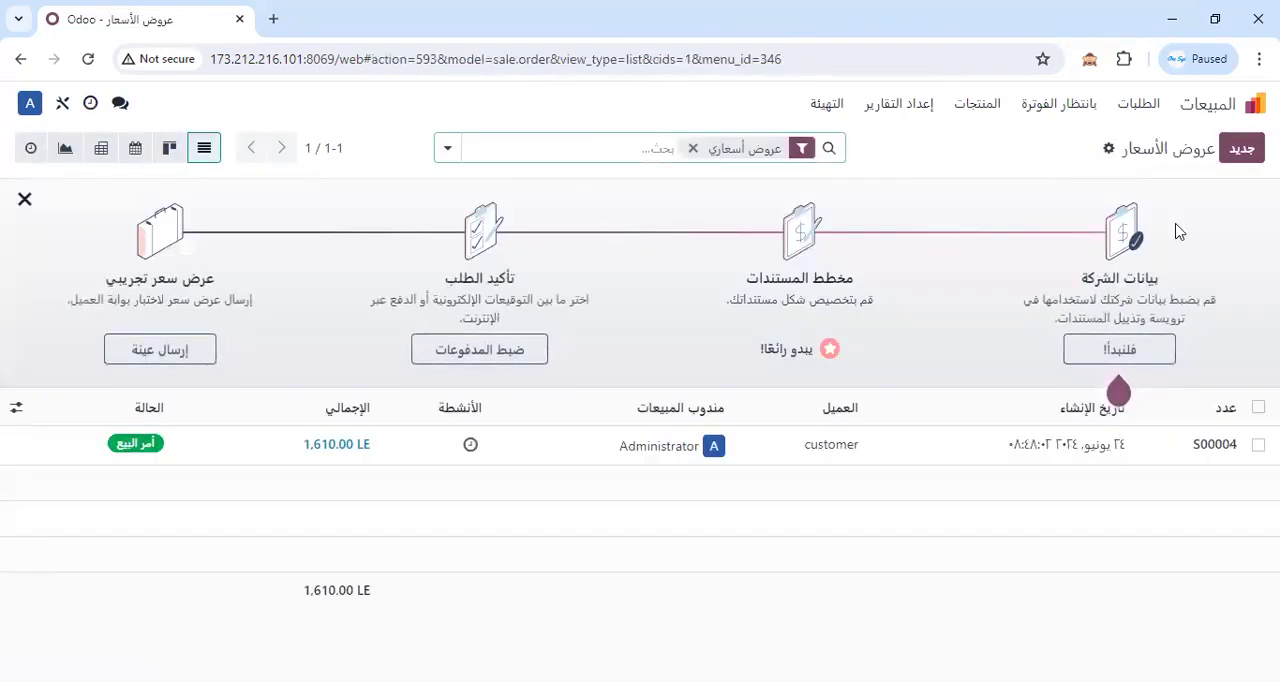
{"action": "left_click", "coordinate": [978, 104]}
{"action": "left_click", "coordinate": [964, 150]}
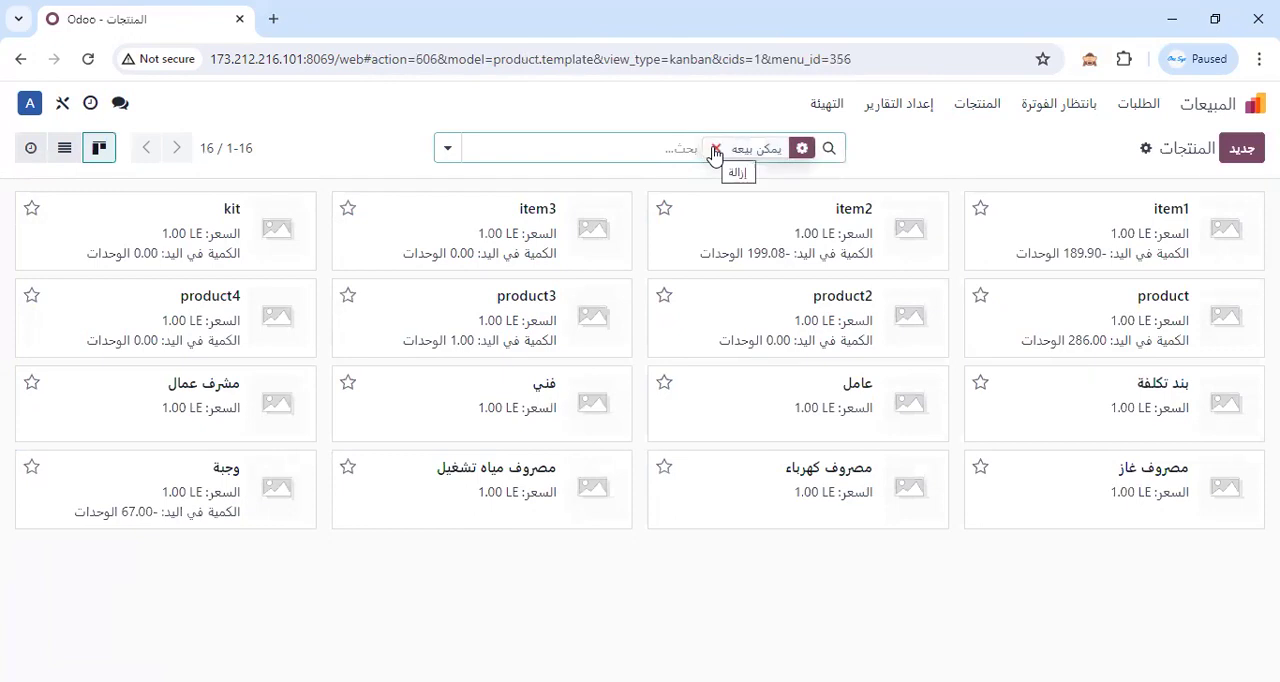
{"action": "left_click", "coordinate": [249, 496]}
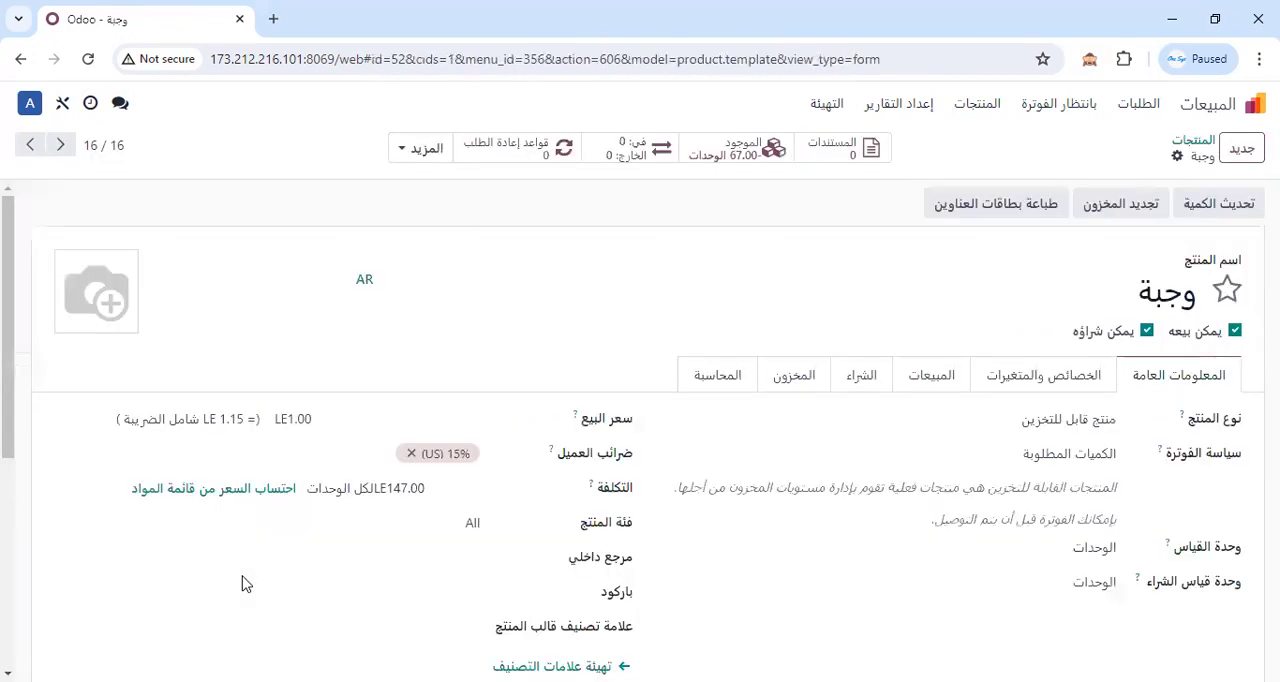
{"action": "double_click", "coordinate": [396, 486]}
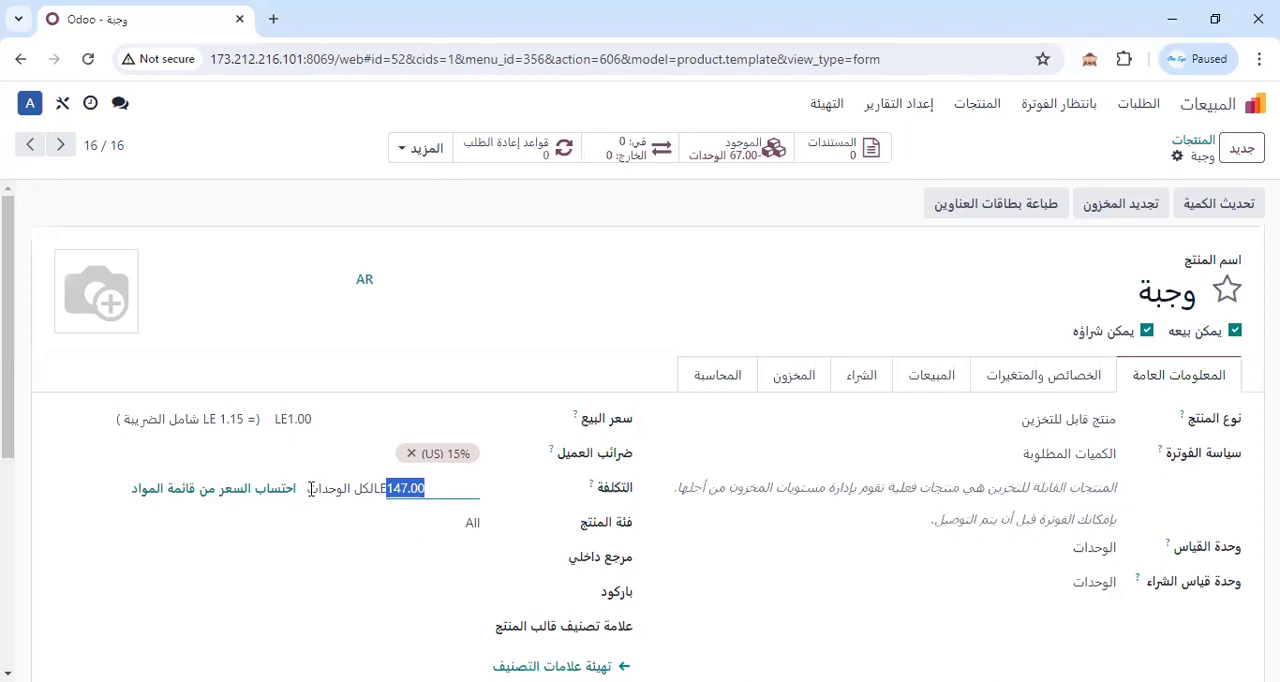
In the Manufacturing app (التصنيع), print the report تقديرات الأمر الانتاجي لاستكمال الانتاج for the first manufacturing order.
{"action": "left_click", "coordinate": [1195, 113]}
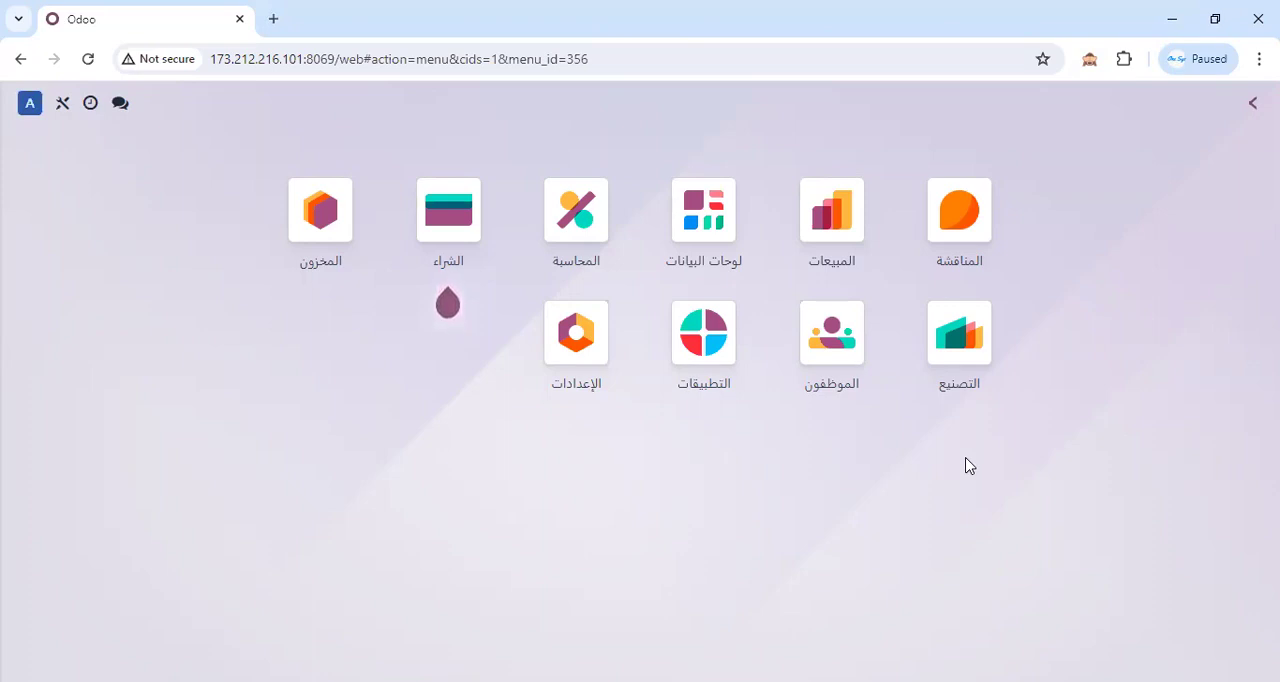
{"action": "left_click", "coordinate": [960, 340]}
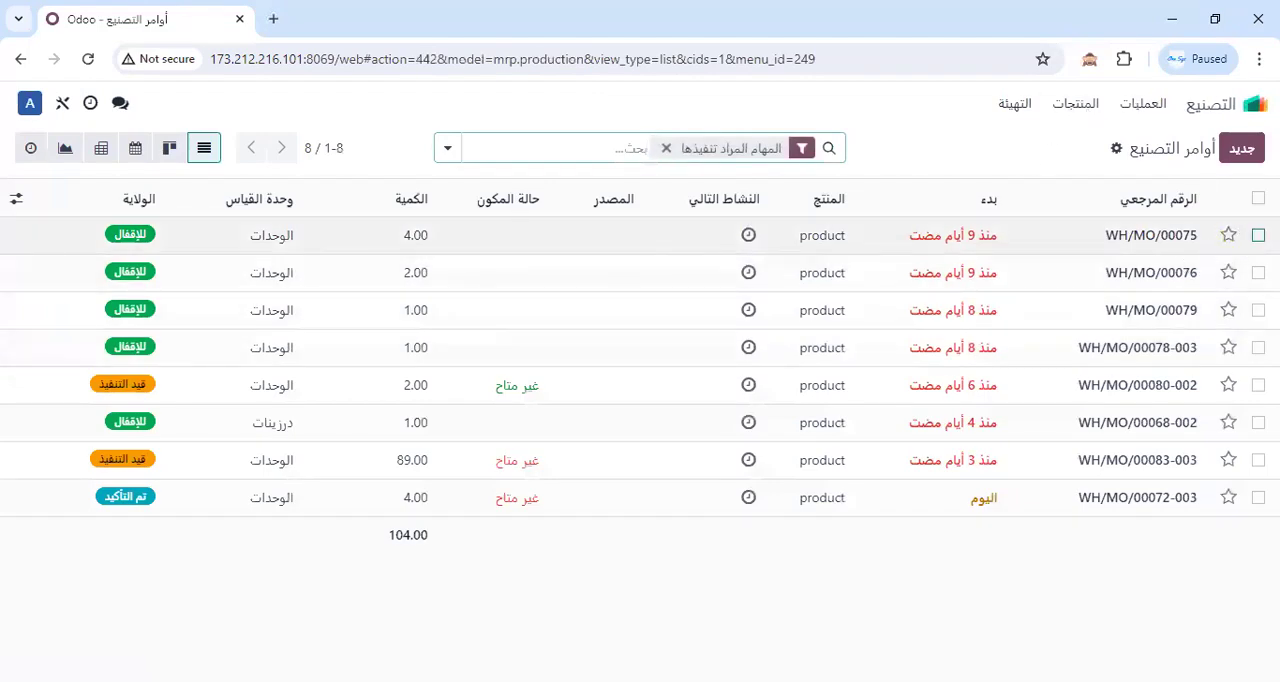
{"action": "left_click", "coordinate": [1258, 235]}
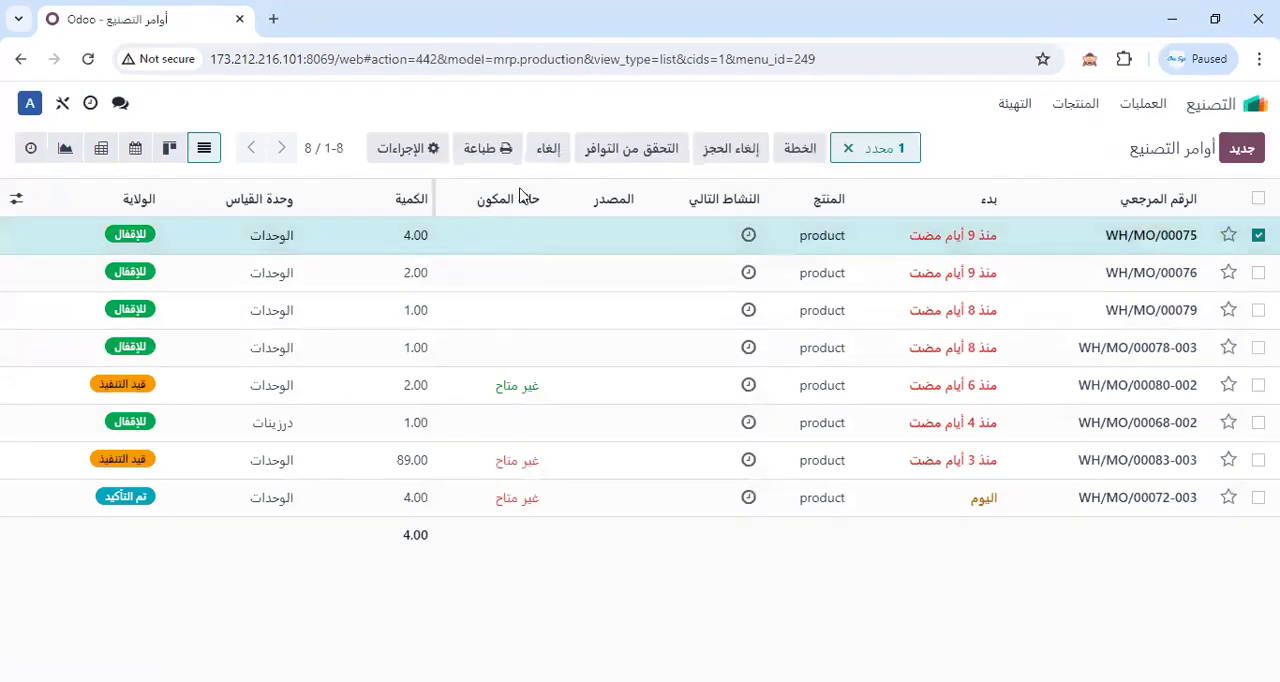
{"action": "left_click", "coordinate": [492, 157]}
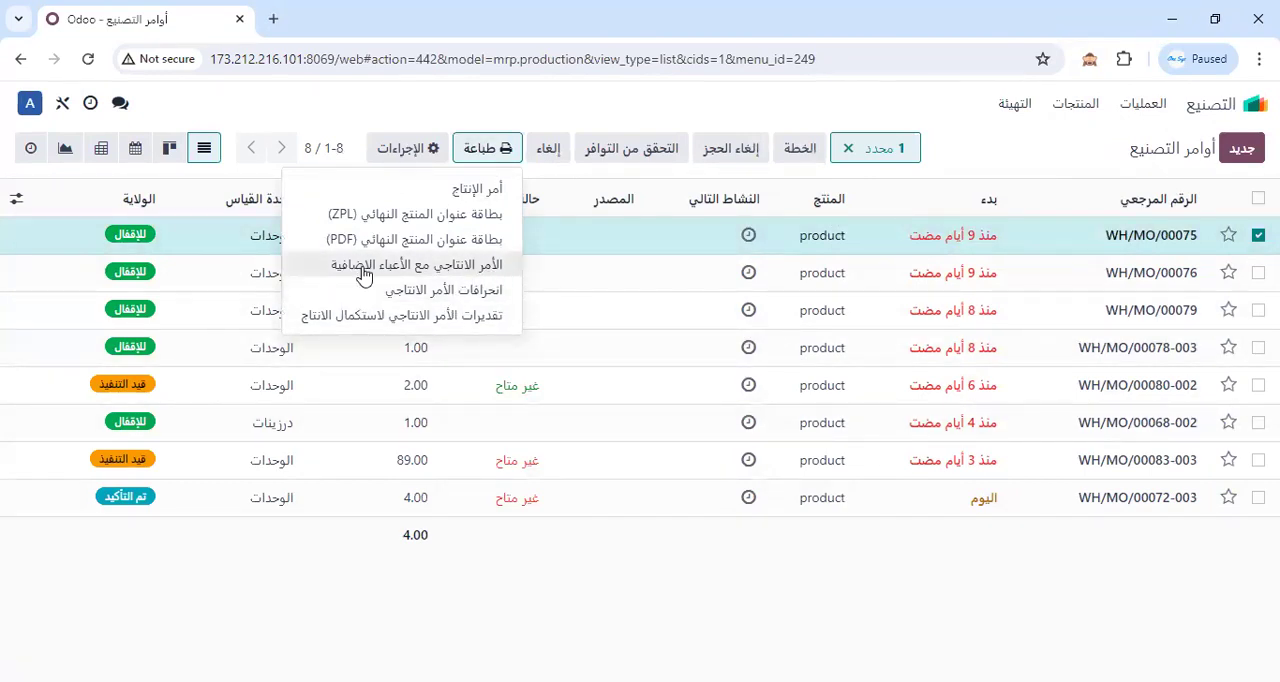
{"action": "left_click", "coordinate": [443, 316]}
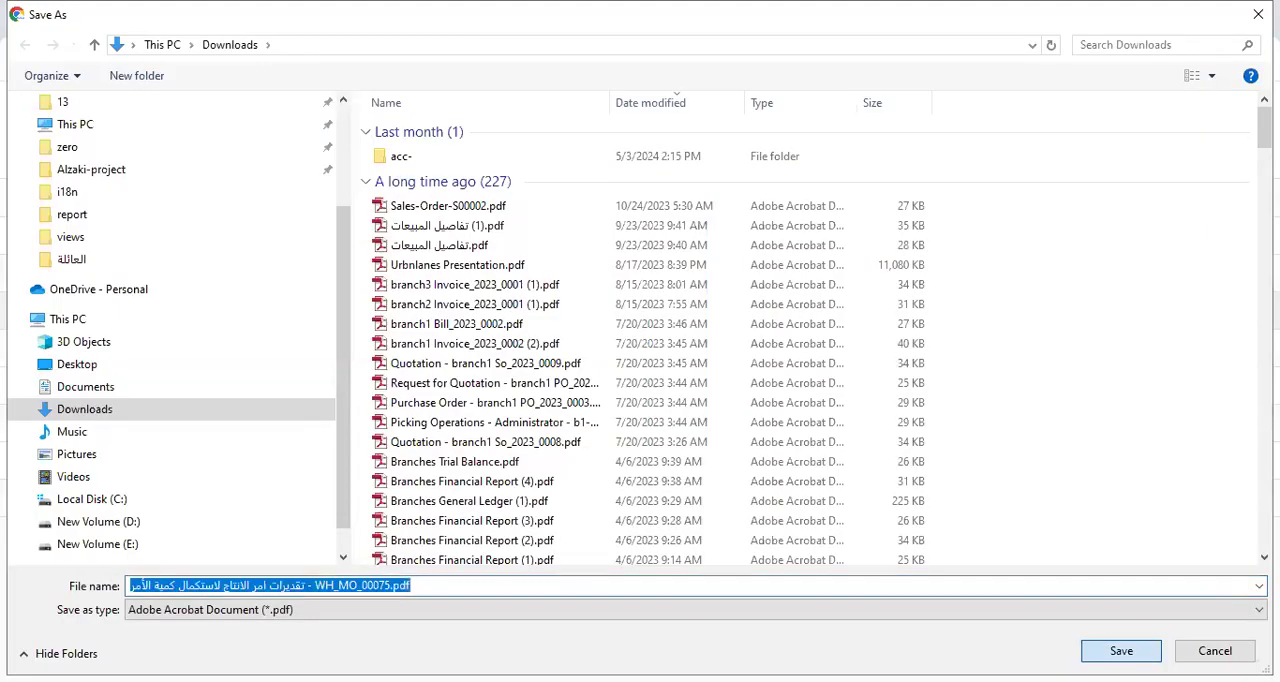
Save the report PDF in Downloads, keep the blocked download, and open it to review the expected material and overhead costs.
{"action": "key", "text": "Return"}
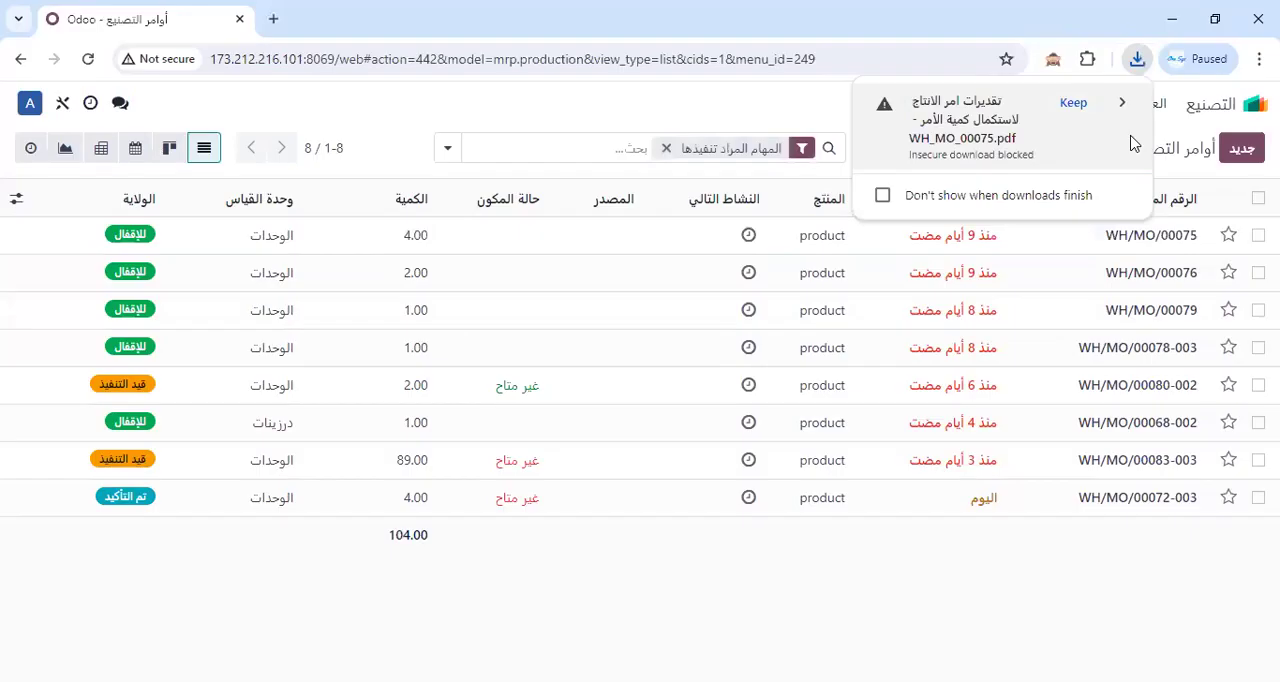
{"action": "left_click", "coordinate": [1073, 102]}
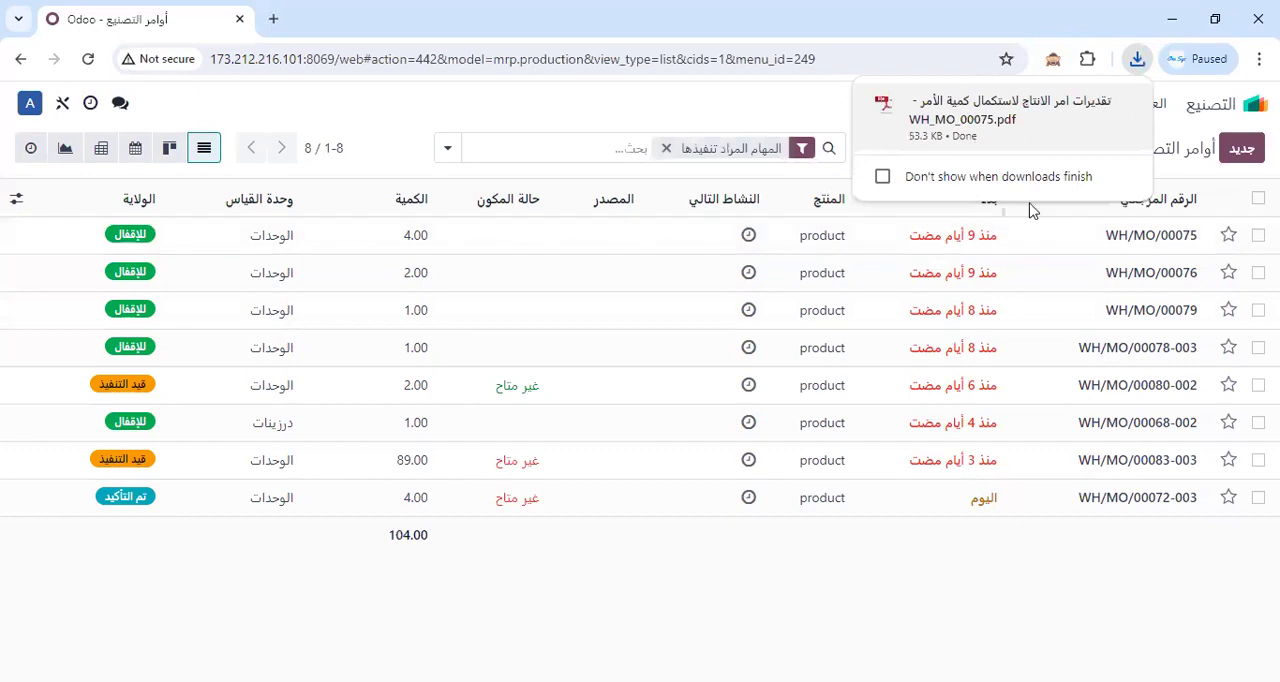
{"action": "left_click", "coordinate": [1055, 124]}
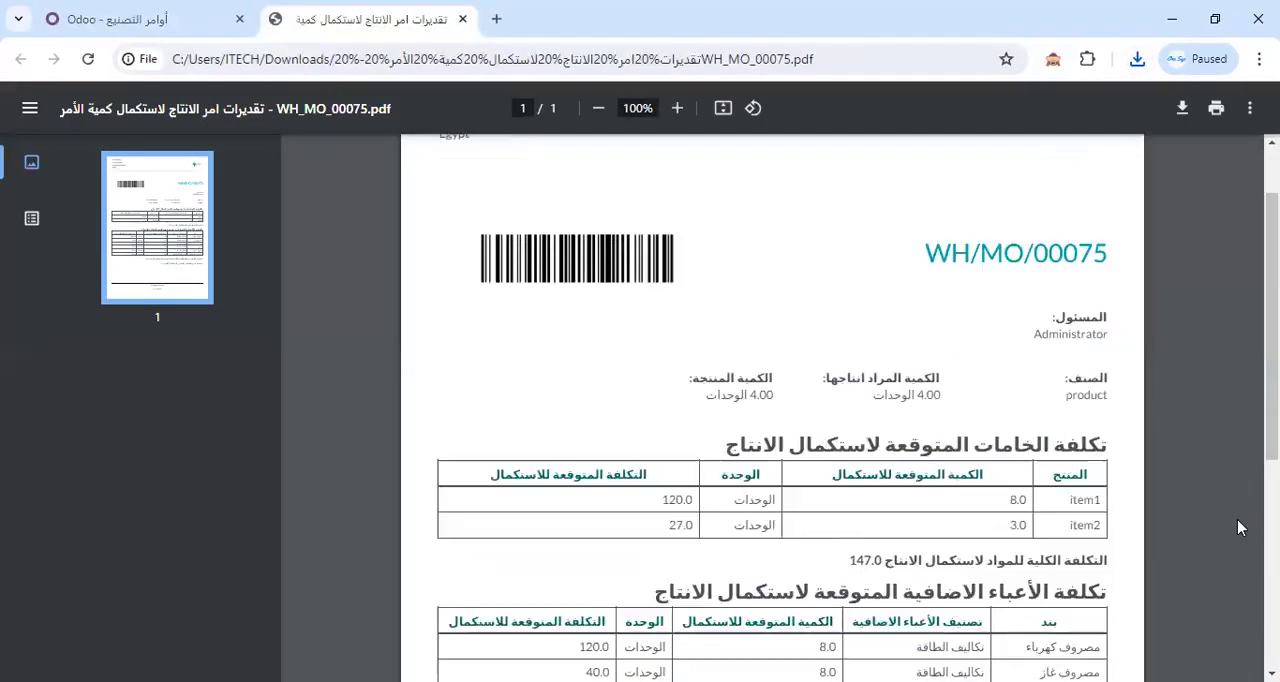
{"action": "scroll", "coordinate": [1238, 528], "scroll_direction": "down", "scroll_amount": 2}
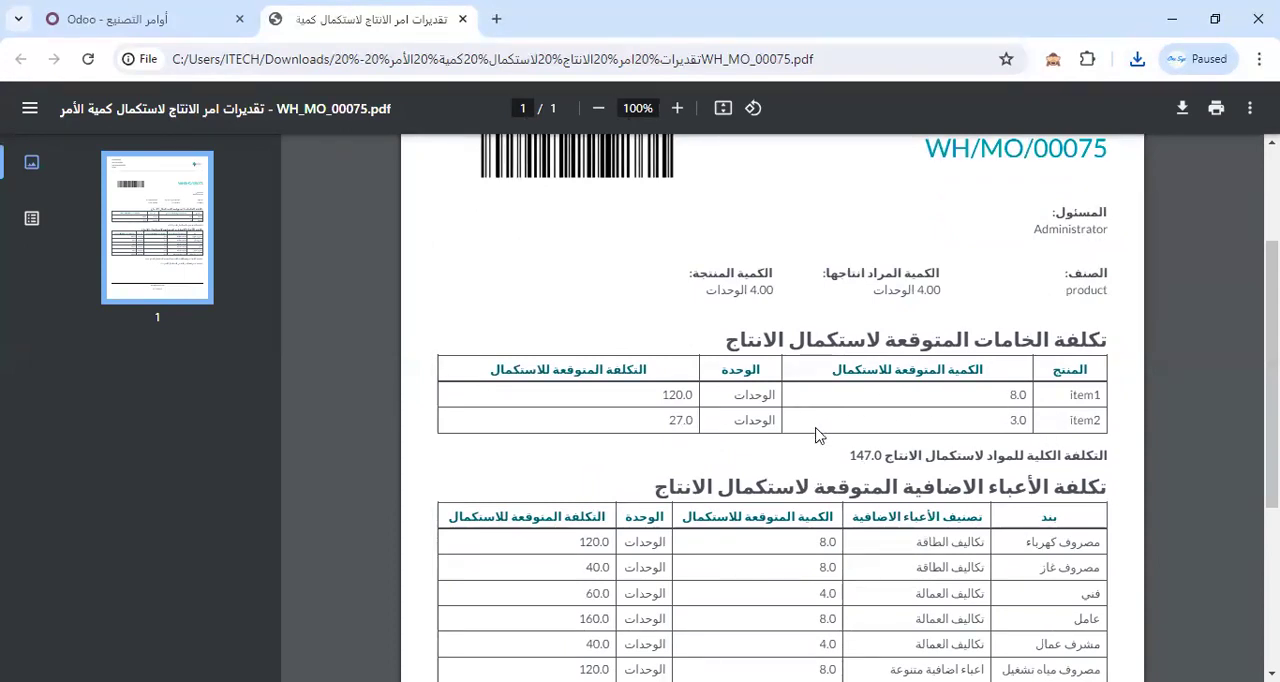
Read the completion estimate report through to its overhead cost table and totals, and close the PDF.
{"action": "scroll", "coordinate": [814, 434], "scroll_direction": "down", "scroll_amount": 2}
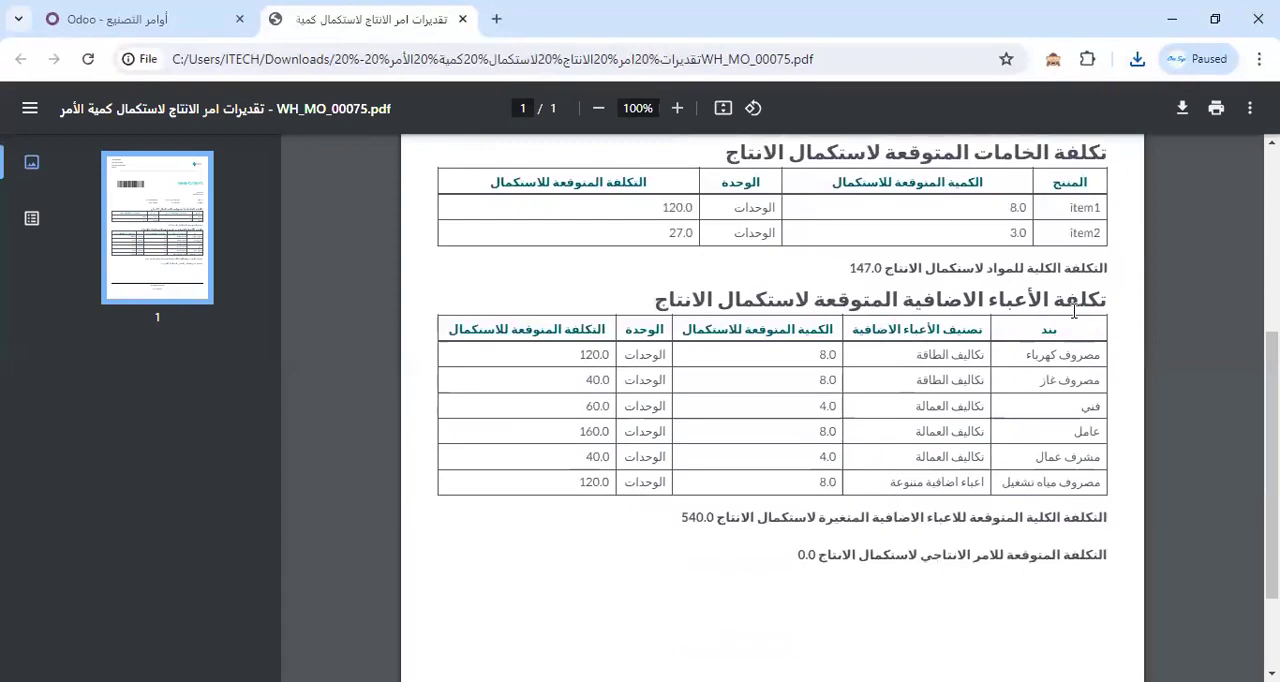
{"action": "scroll", "coordinate": [1044, 386], "scroll_direction": "down", "scroll_amount": 2}
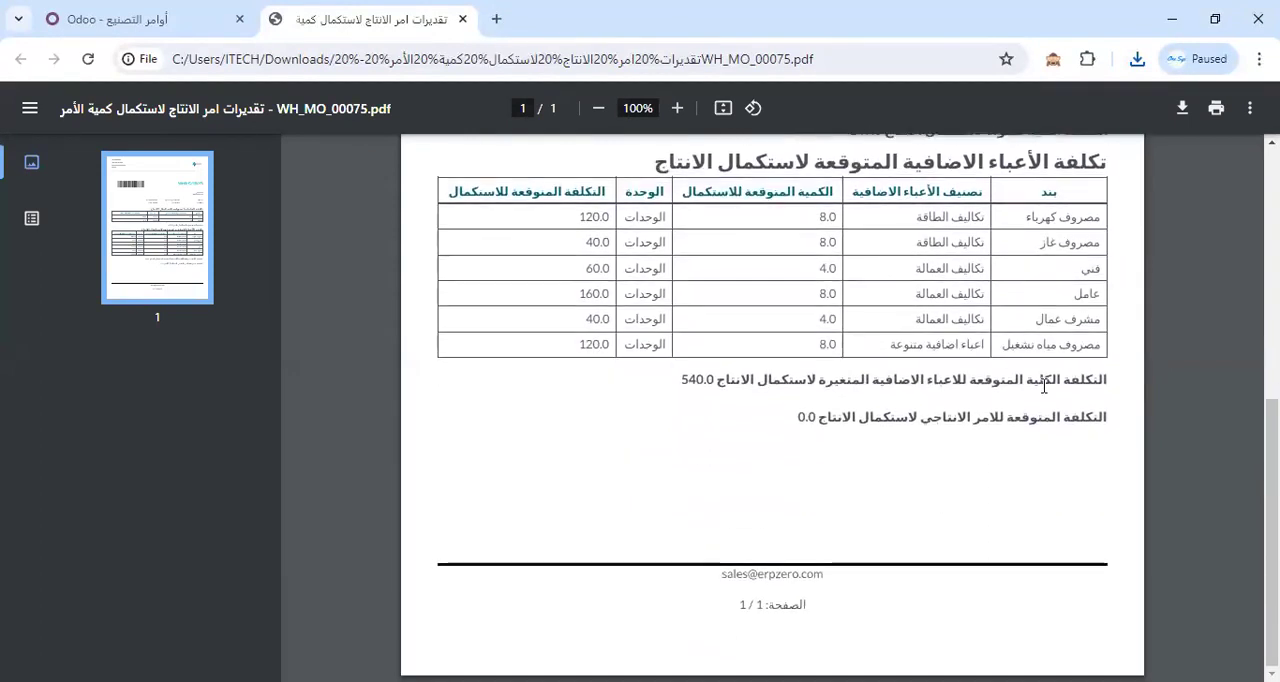
{"action": "scroll", "coordinate": [1044, 386], "scroll_direction": "up", "scroll_amount": 5}
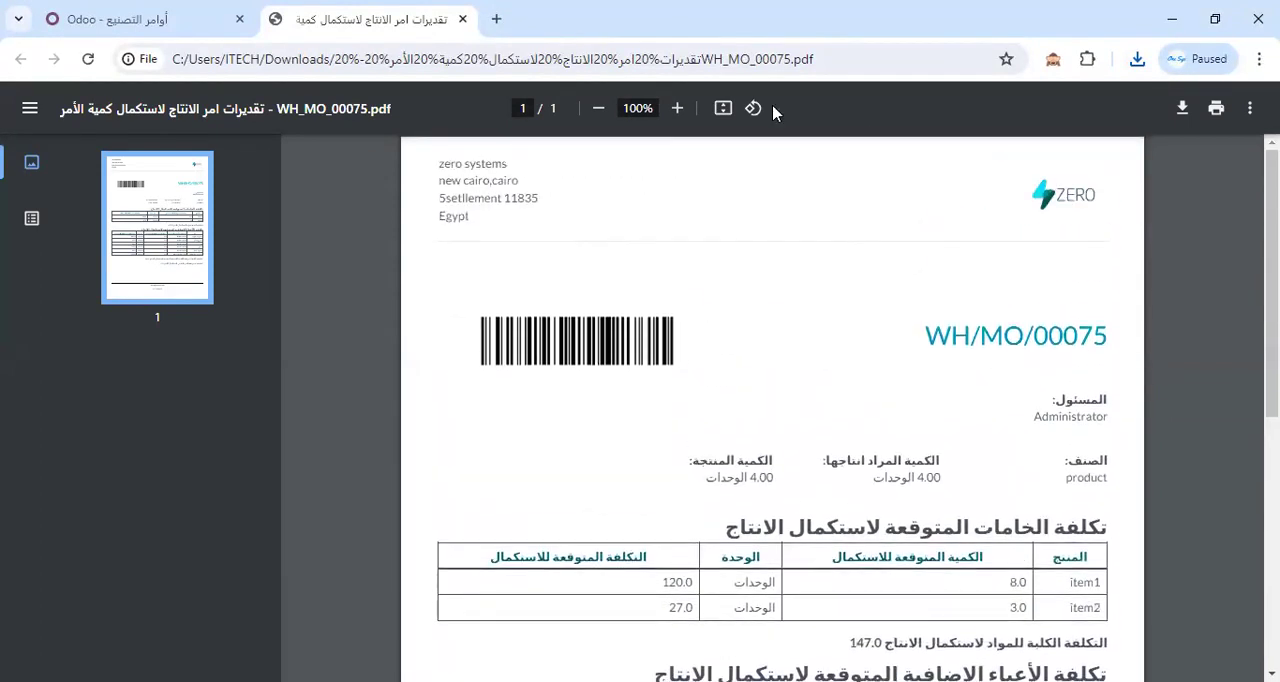
{"action": "left_click", "coordinate": [462, 19]}
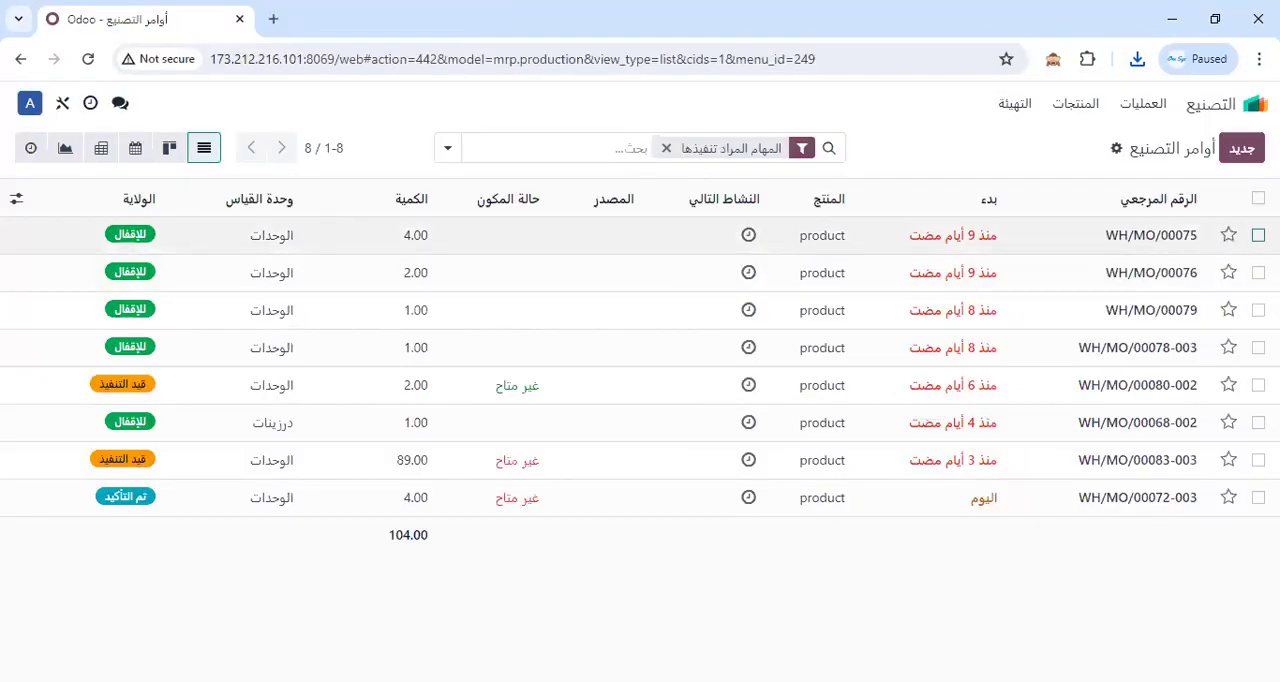
{"action": "left_click", "coordinate": [1258, 198]}
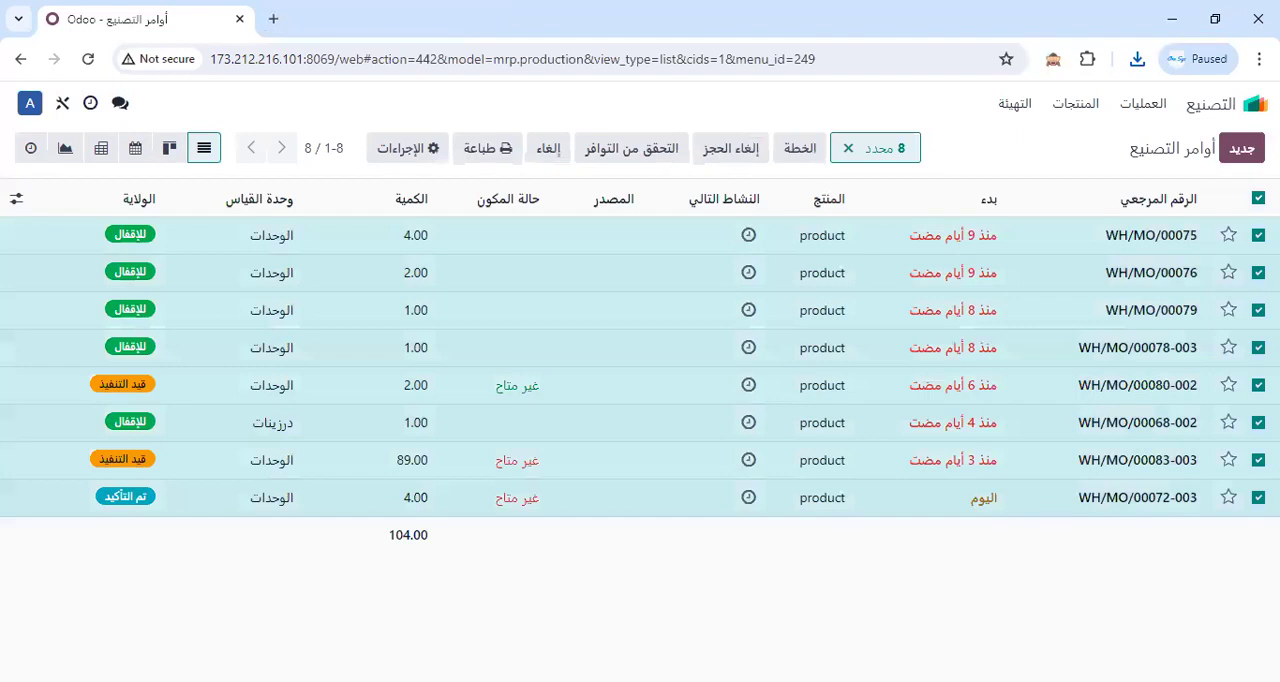
{"action": "left_click", "coordinate": [476, 150]}
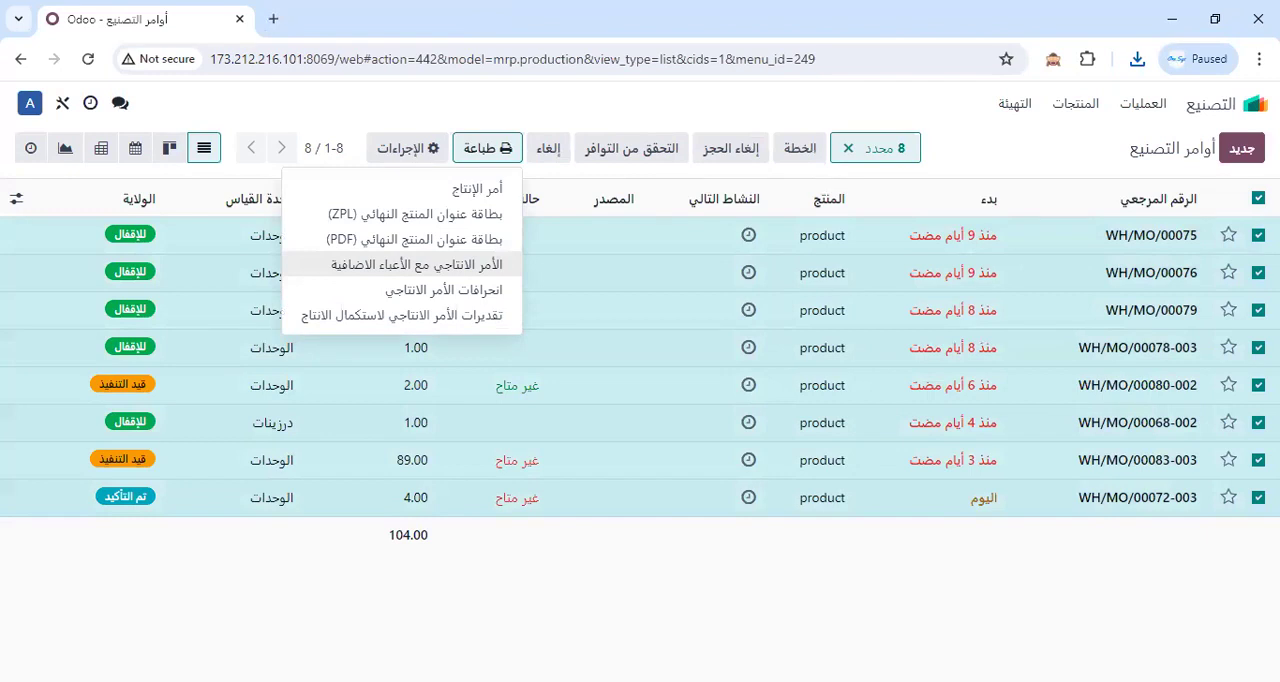
{"action": "left_click", "coordinate": [1256, 199]}
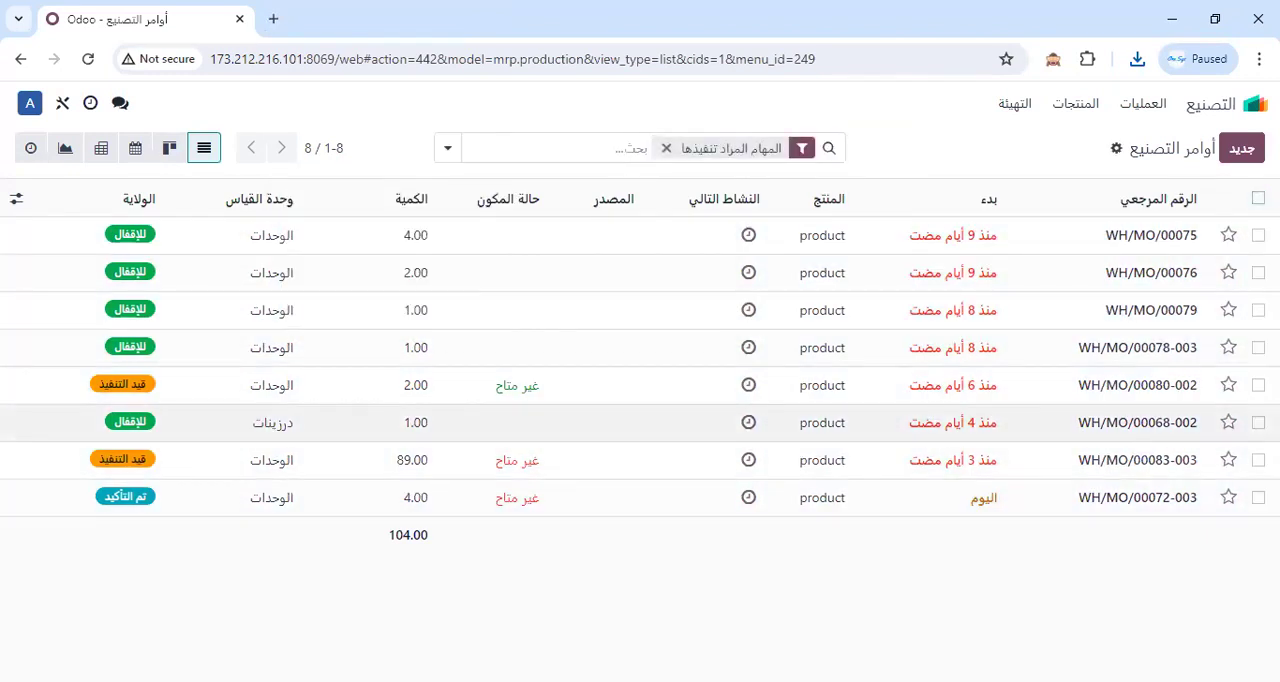
{"action": "left_click", "coordinate": [1258, 385]}
{"action": "left_click", "coordinate": [1258, 460]}
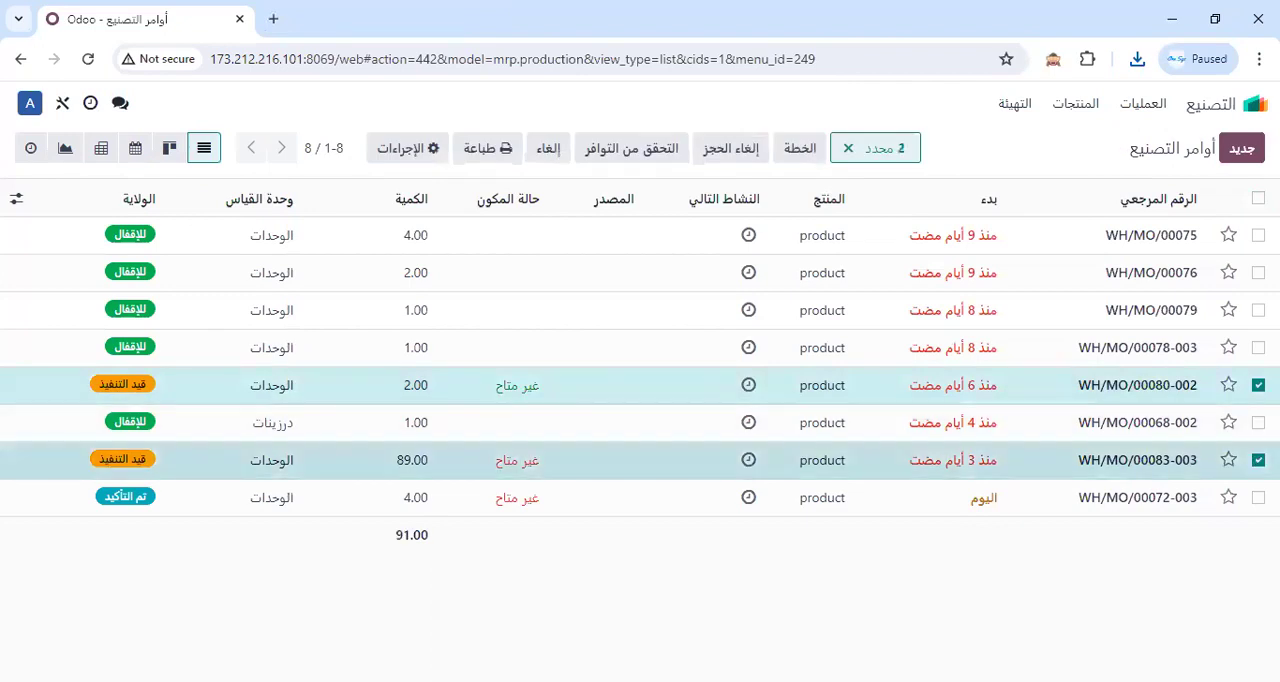
{"action": "left_click", "coordinate": [1258, 385]}
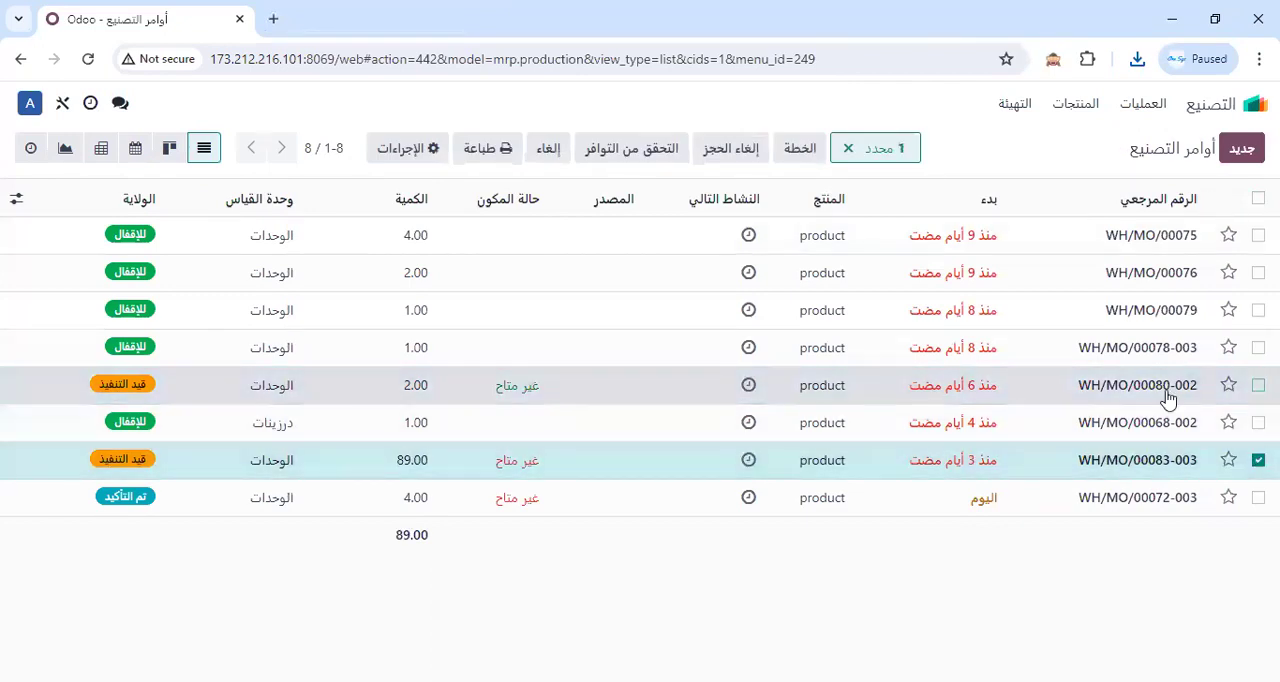
Open manufacturing order WH/MO/00080-002 and display its list of printable reports.
{"action": "left_click", "coordinate": [1143, 397]}
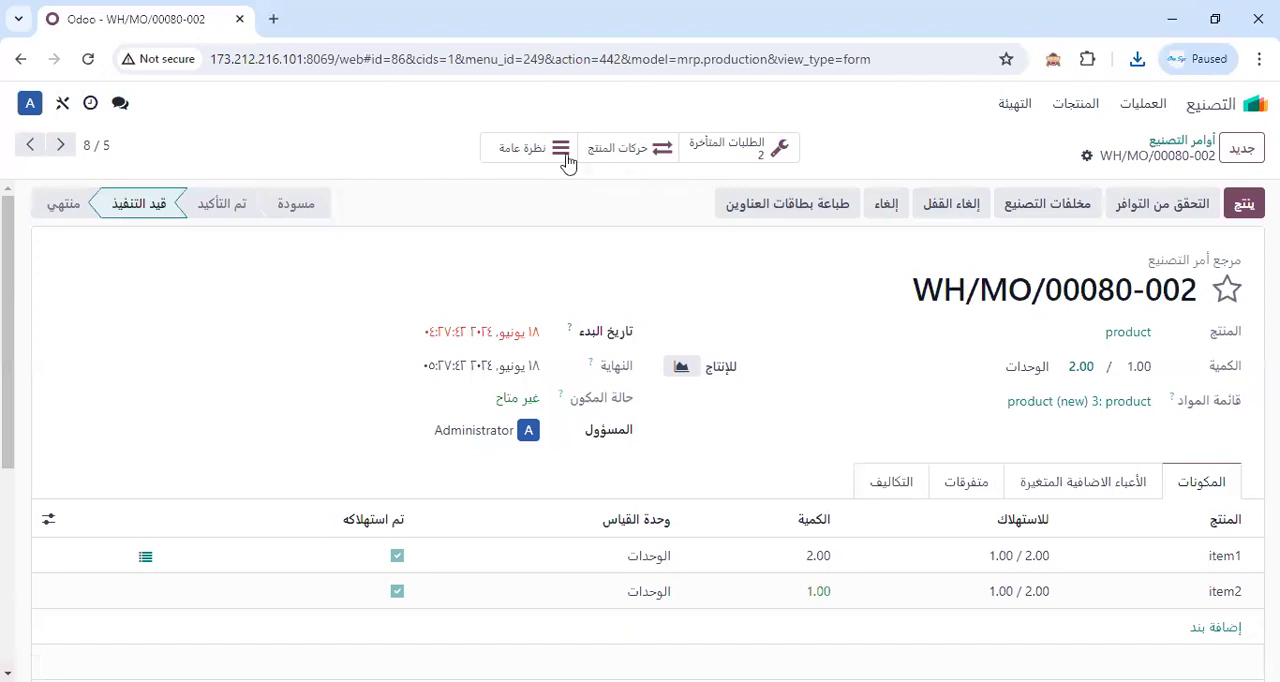
{"action": "left_click", "coordinate": [1086, 158]}
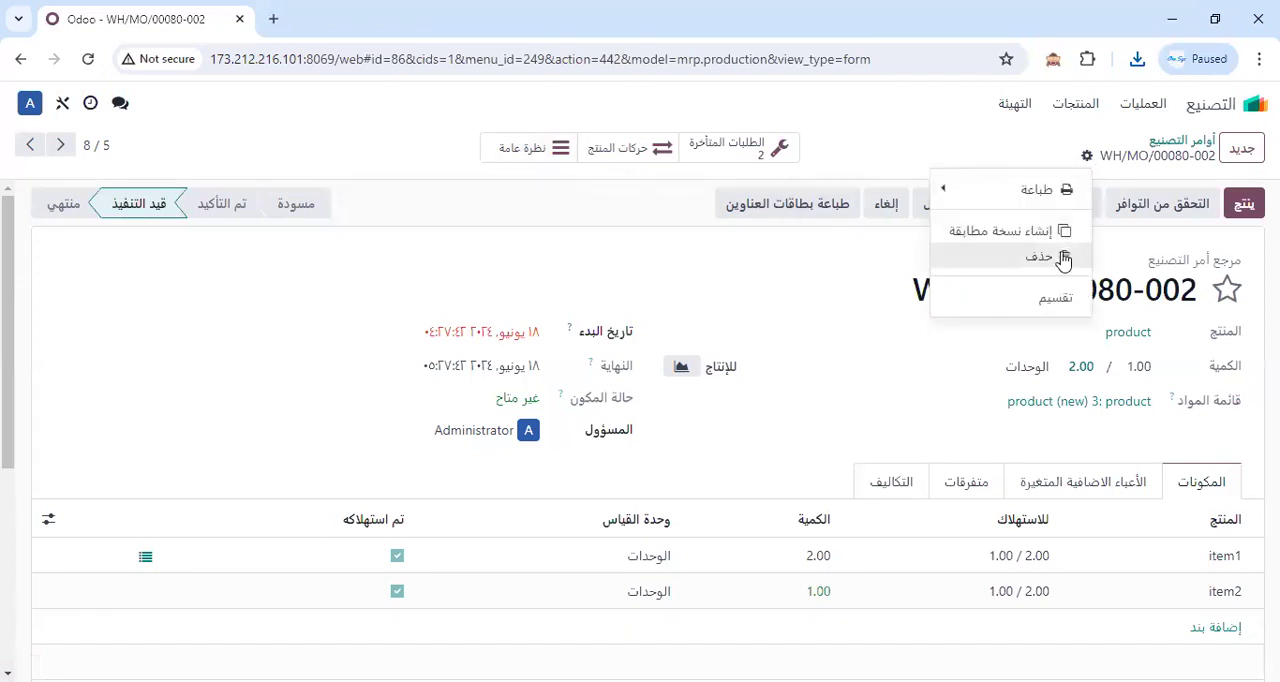
{"action": "left_click", "coordinate": [1014, 190]}
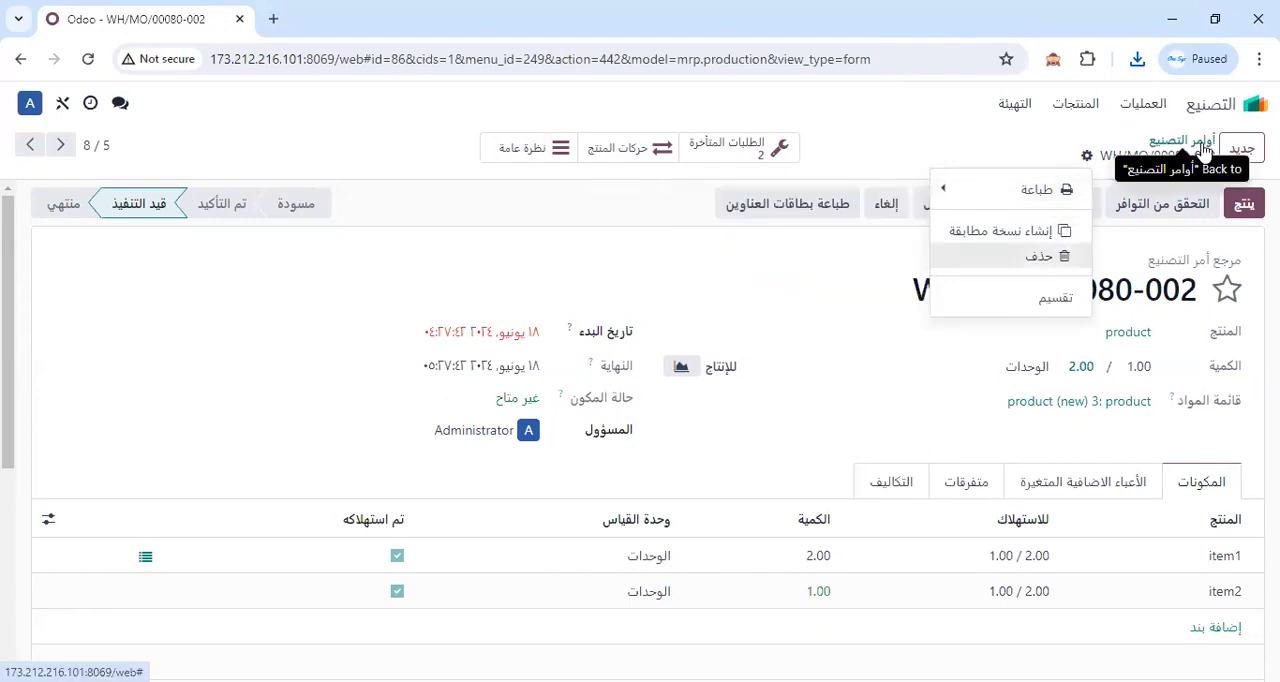
{"action": "left_click", "coordinate": [1086, 159]}
{"action": "left_click", "coordinate": [1086, 159]}
{"action": "mouse_move", "coordinate": [1039, 201]}
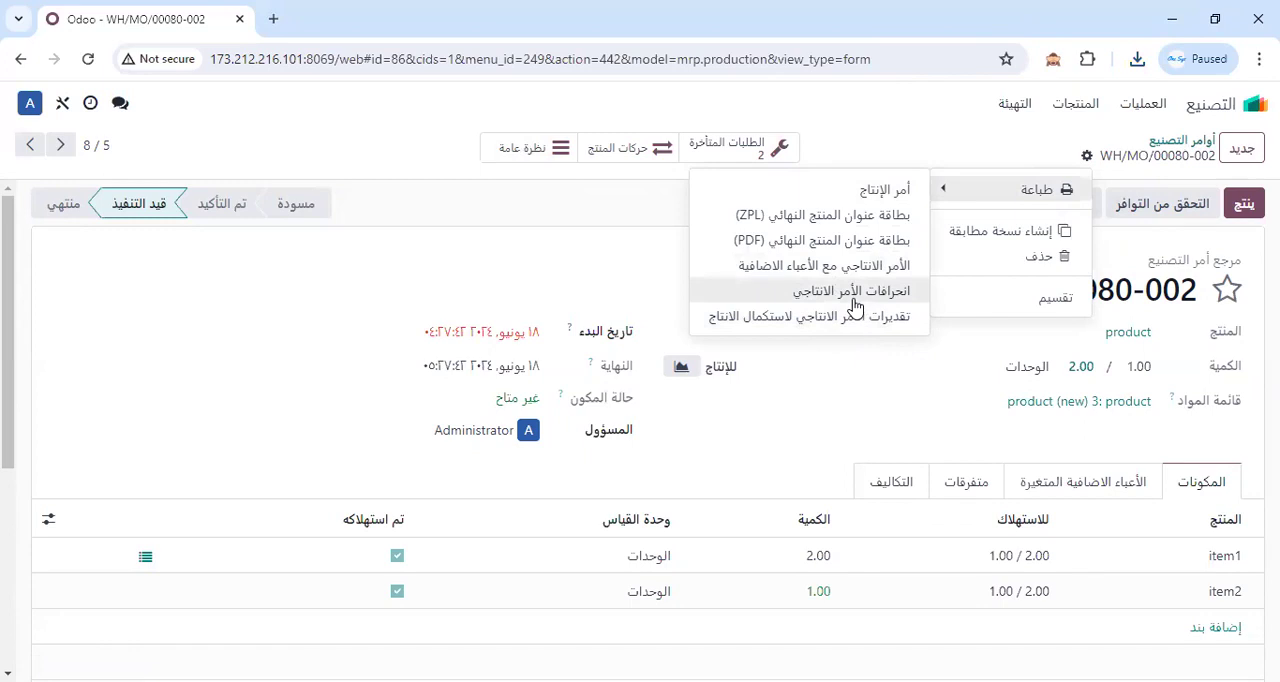
Examine the order's variable overheads (الأعباء الاضافية المتغيرة) and its costs (التكاليف), including deviations and expected completion costs.
{"action": "left_click", "coordinate": [1083, 484]}
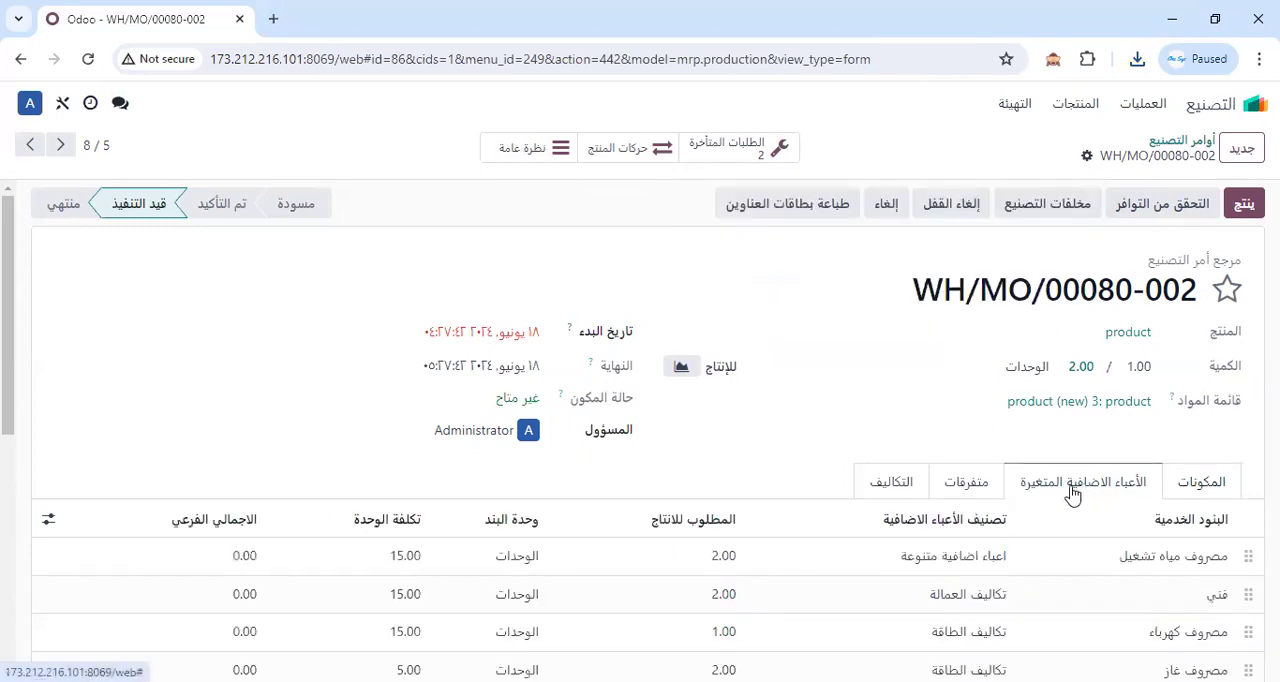
{"action": "scroll", "coordinate": [1073, 494], "scroll_direction": "down", "scroll_amount": 1}
{"action": "scroll", "coordinate": [1071, 494], "scroll_direction": "down", "scroll_amount": 2}
{"action": "scroll", "coordinate": [1057, 457], "scroll_direction": "up", "scroll_amount": 3}
{"action": "left_click", "coordinate": [892, 487]}
{"action": "scroll", "coordinate": [903, 511], "scroll_direction": "down", "scroll_amount": 3}
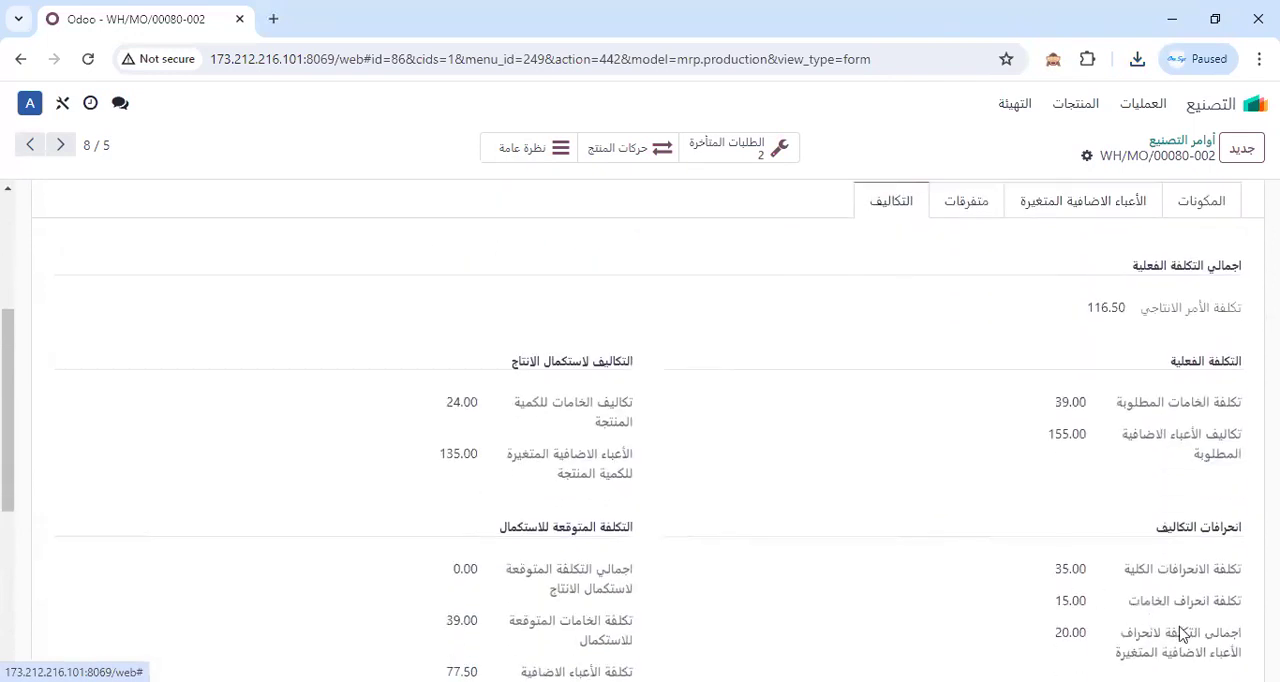
{"action": "scroll", "coordinate": [1180, 560], "scroll_direction": "up", "scroll_amount": 1}
{"action": "scroll", "coordinate": [1180, 553], "scroll_direction": "up", "scroll_amount": 3}
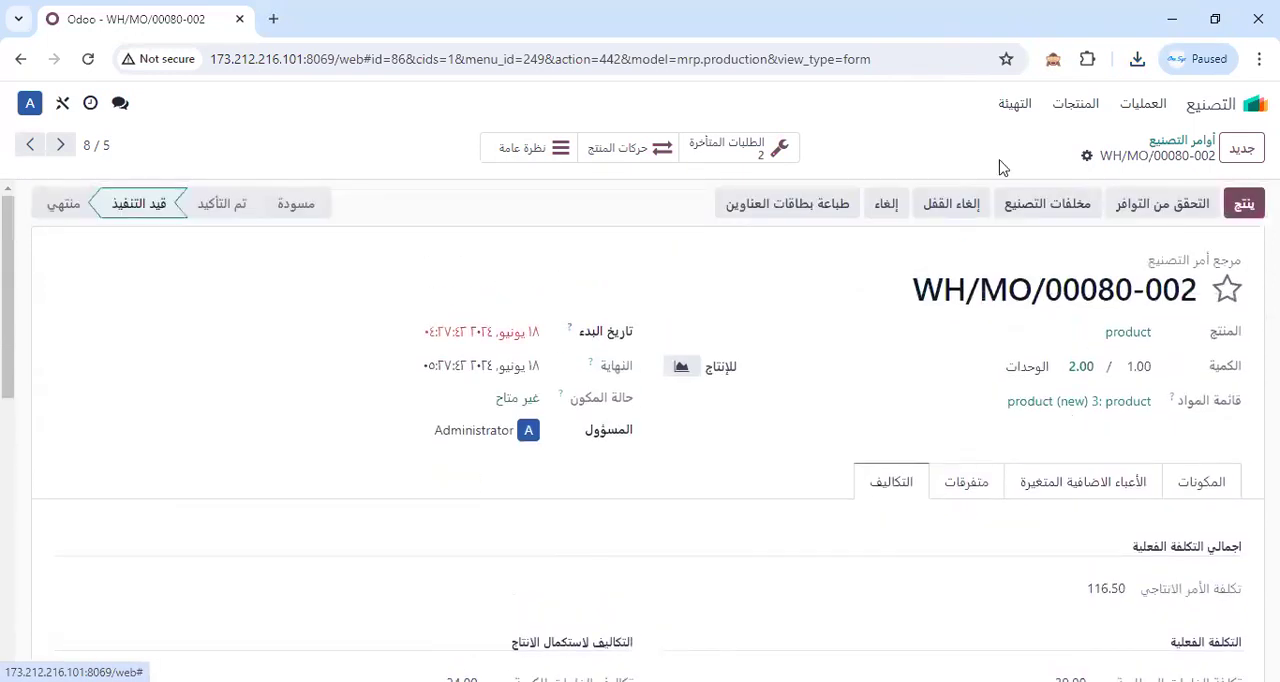
Print the report انحرافات الأمر الانتاجي for the open order and save its PDF in Downloads.
{"action": "left_click", "coordinate": [1087, 155]}
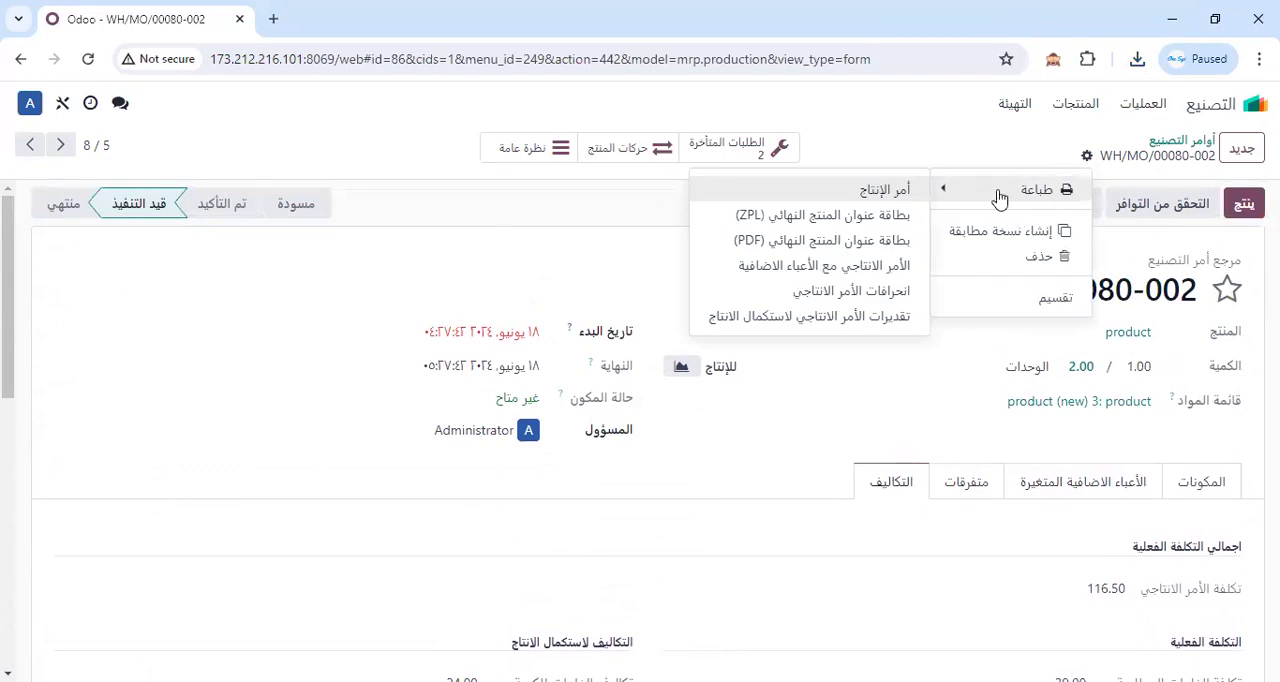
{"action": "left_click", "coordinate": [838, 464]}
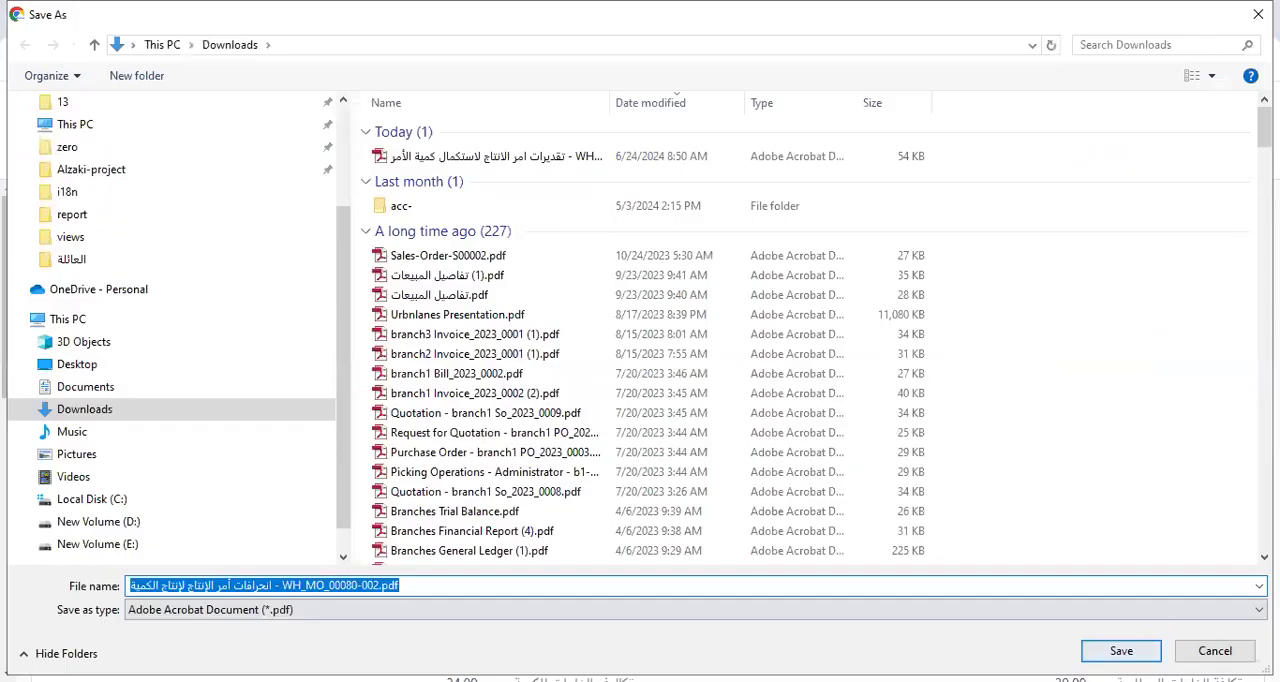
{"action": "key", "text": "Return"}
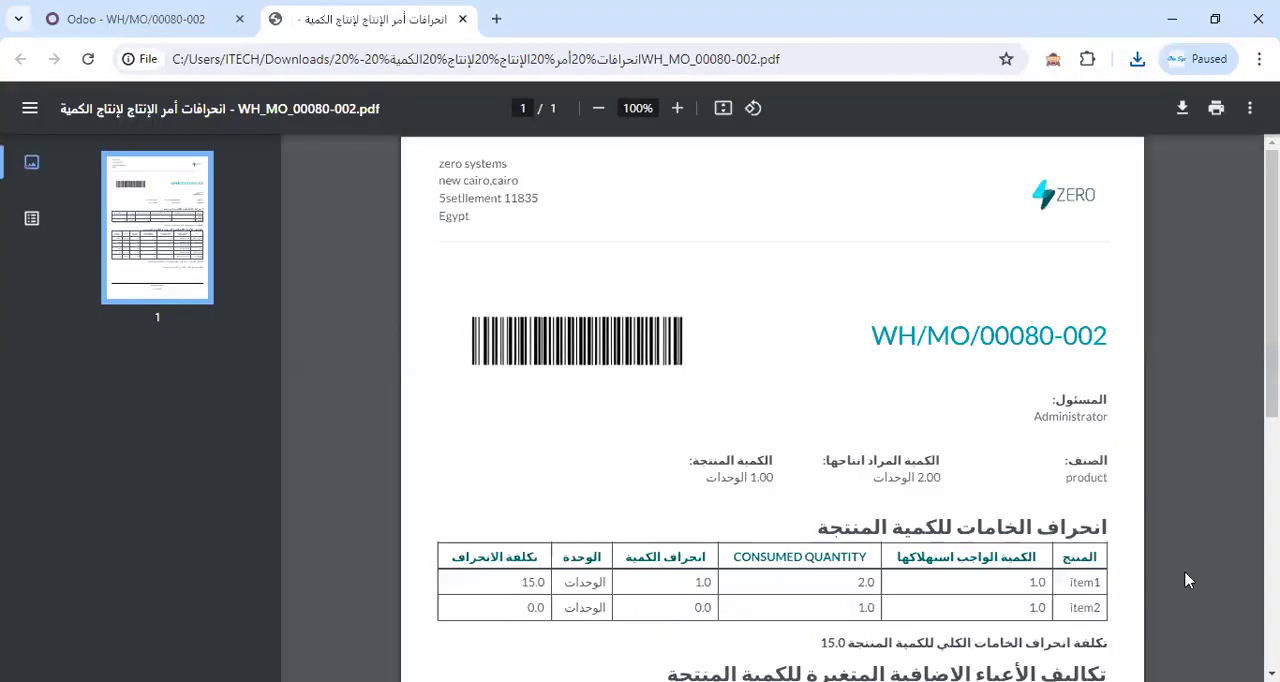
Examine the raw material and variable overhead deviations in the PDF, including the total deviation costs, and close it.
{"action": "scroll", "coordinate": [1237, 581], "scroll_direction": "down", "scroll_amount": 1}
{"action": "scroll", "coordinate": [1155, 518], "scroll_direction": "down", "scroll_amount": 1}
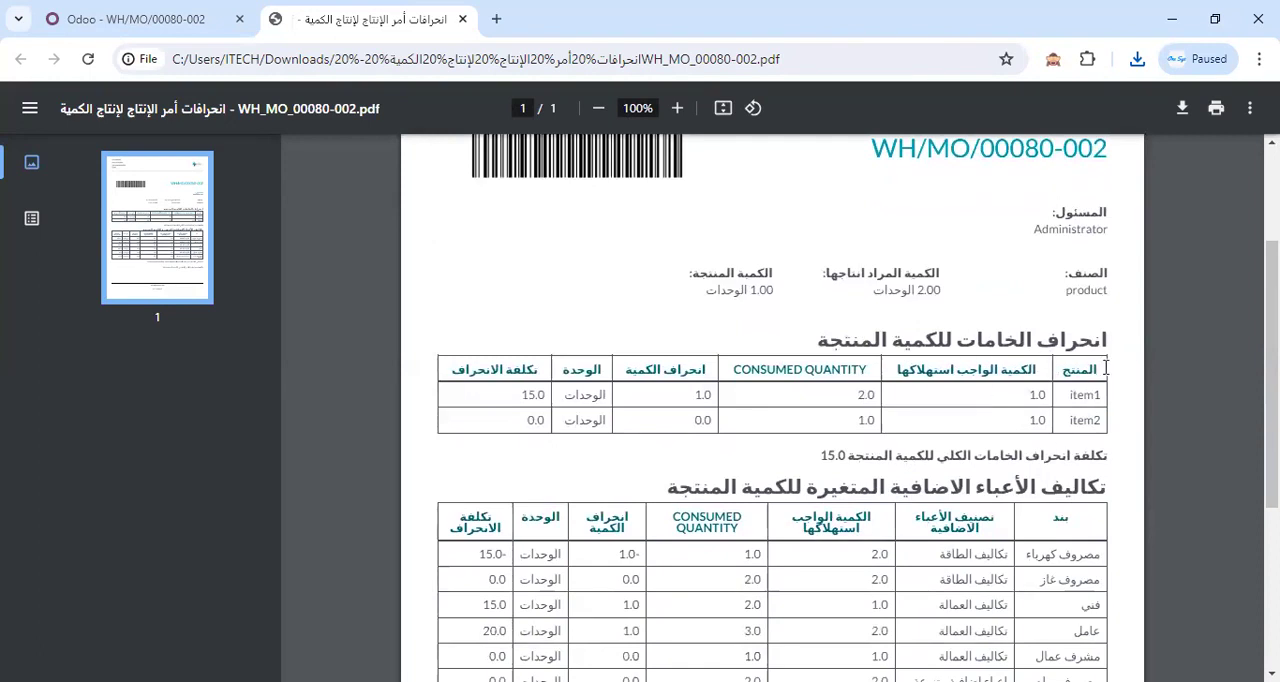
{"action": "scroll", "coordinate": [1047, 465], "scroll_direction": "down", "scroll_amount": 2}
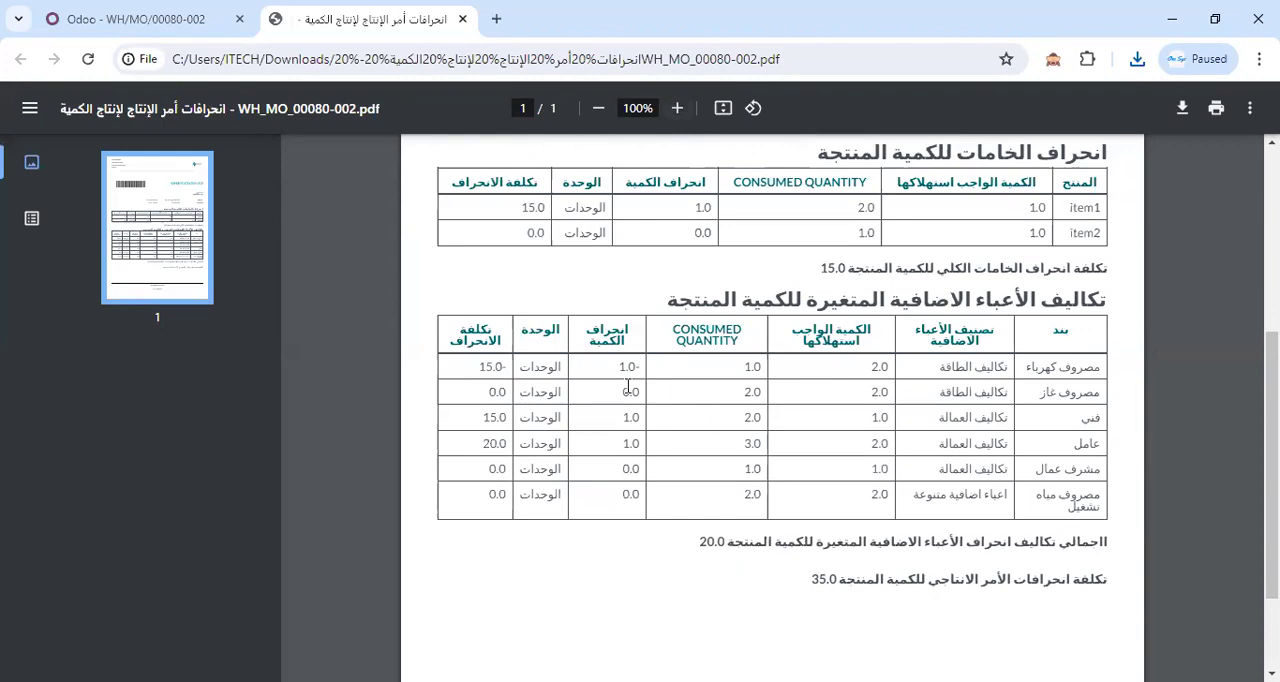
{"action": "left_click_drag", "start_coordinate": [1060, 394], "coordinate": [1076, 393]}
{"action": "left_click_drag", "start_coordinate": [616, 394], "coordinate": [630, 393]}
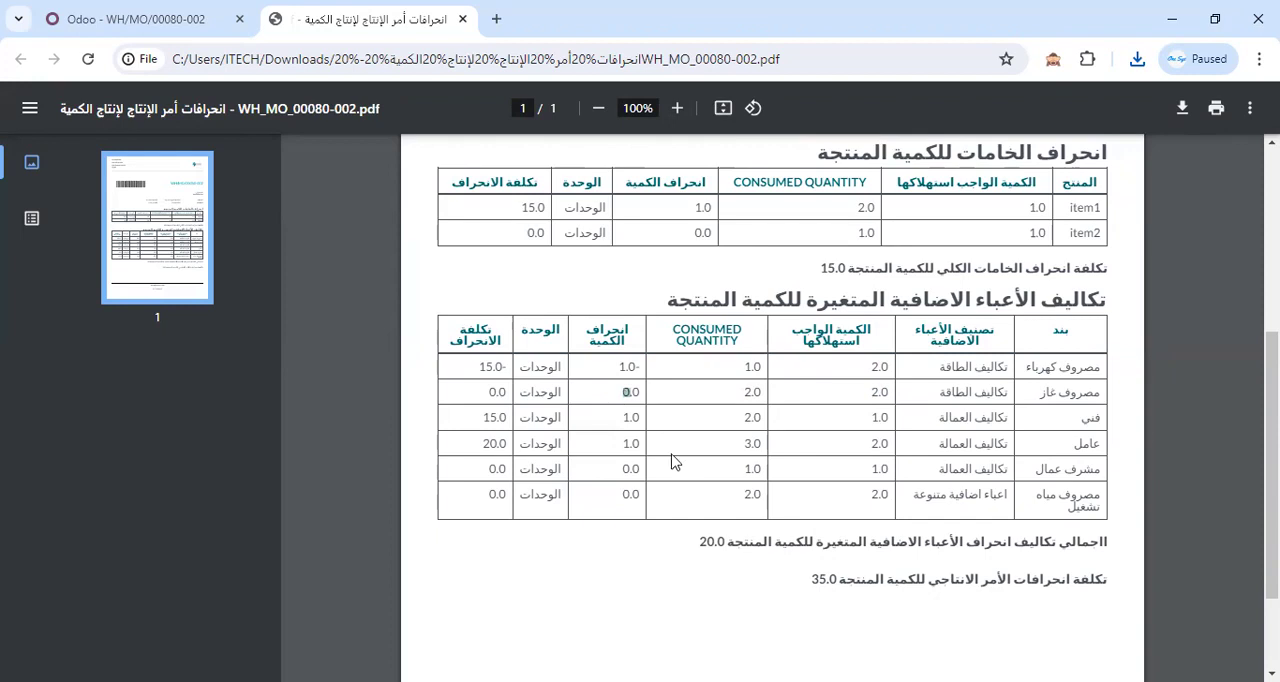
{"action": "scroll", "coordinate": [946, 506], "scroll_direction": "down", "scroll_amount": 2}
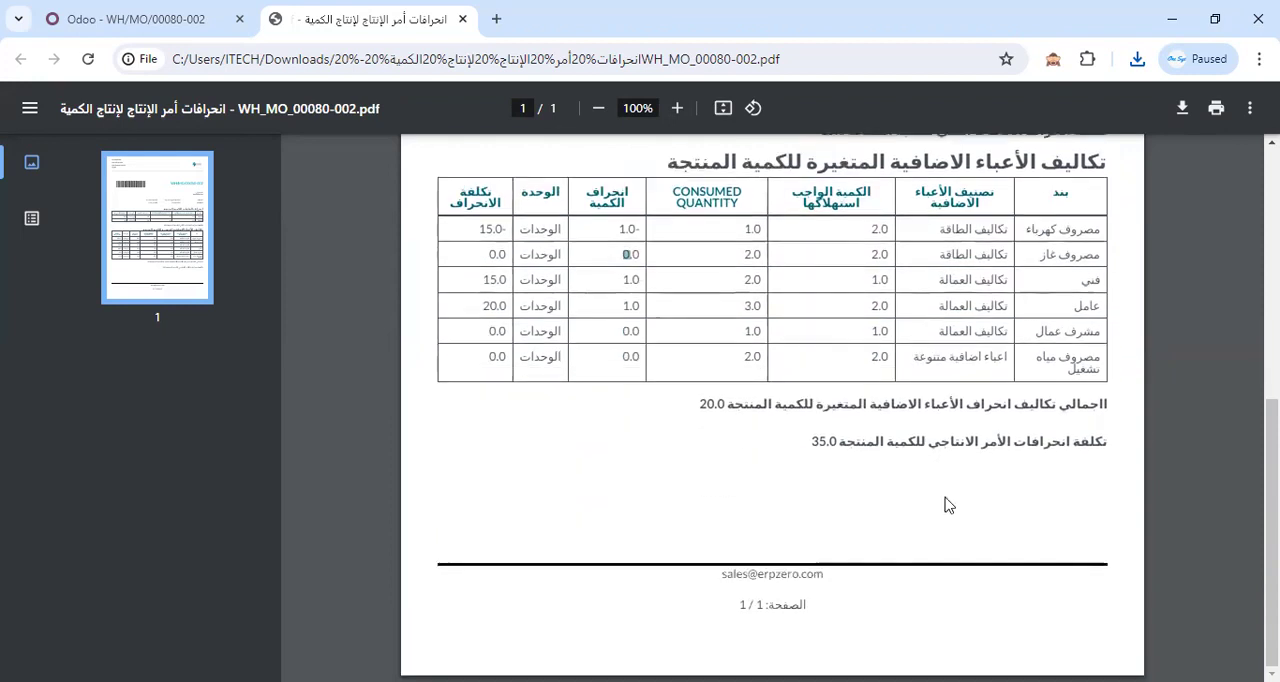
{"action": "scroll", "coordinate": [960, 470], "scroll_direction": "up", "scroll_amount": 5}
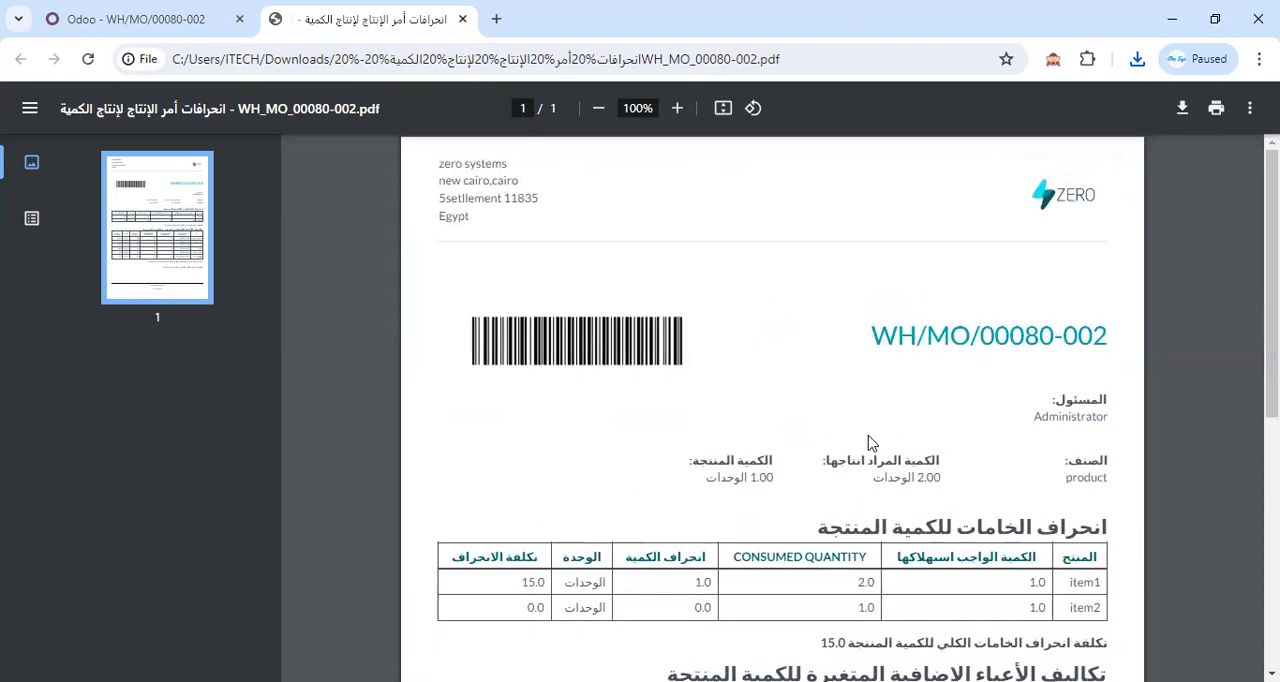
{"action": "left_click", "coordinate": [464, 19]}
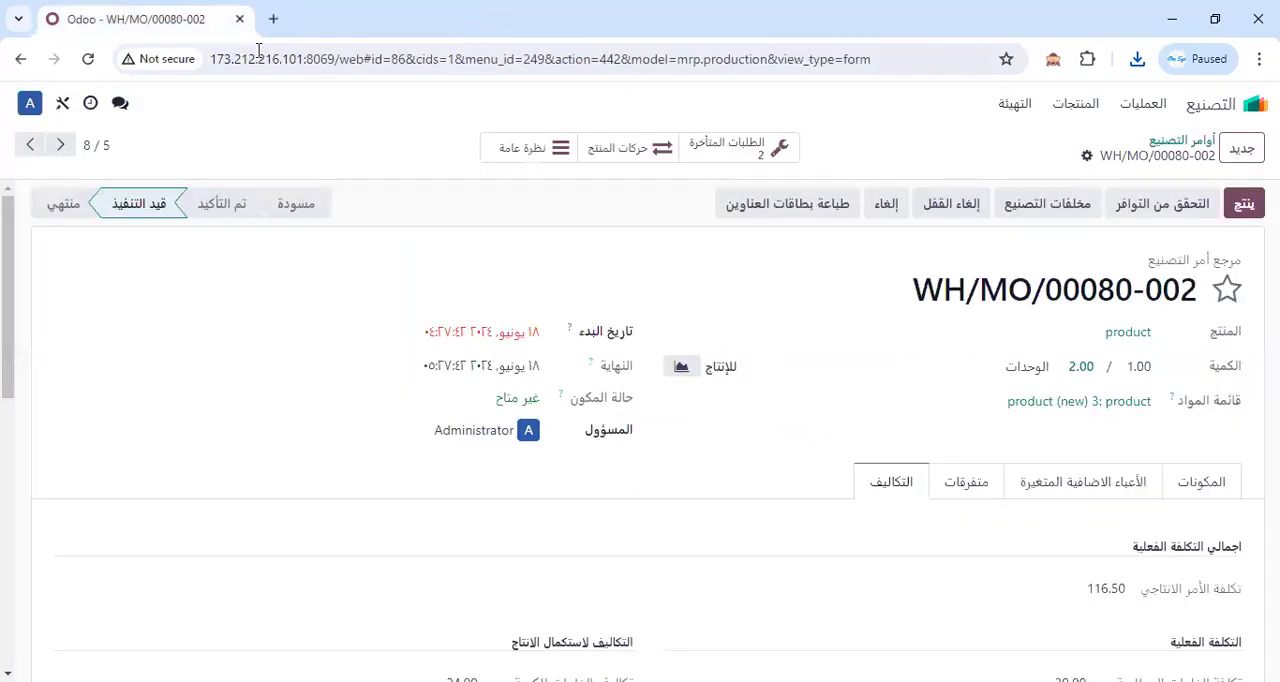
Print the report الأمر الانتاجي مع الأعباء الاضافية for the same order and save its PDF in Downloads.
{"action": "left_click", "coordinate": [1087, 156]}
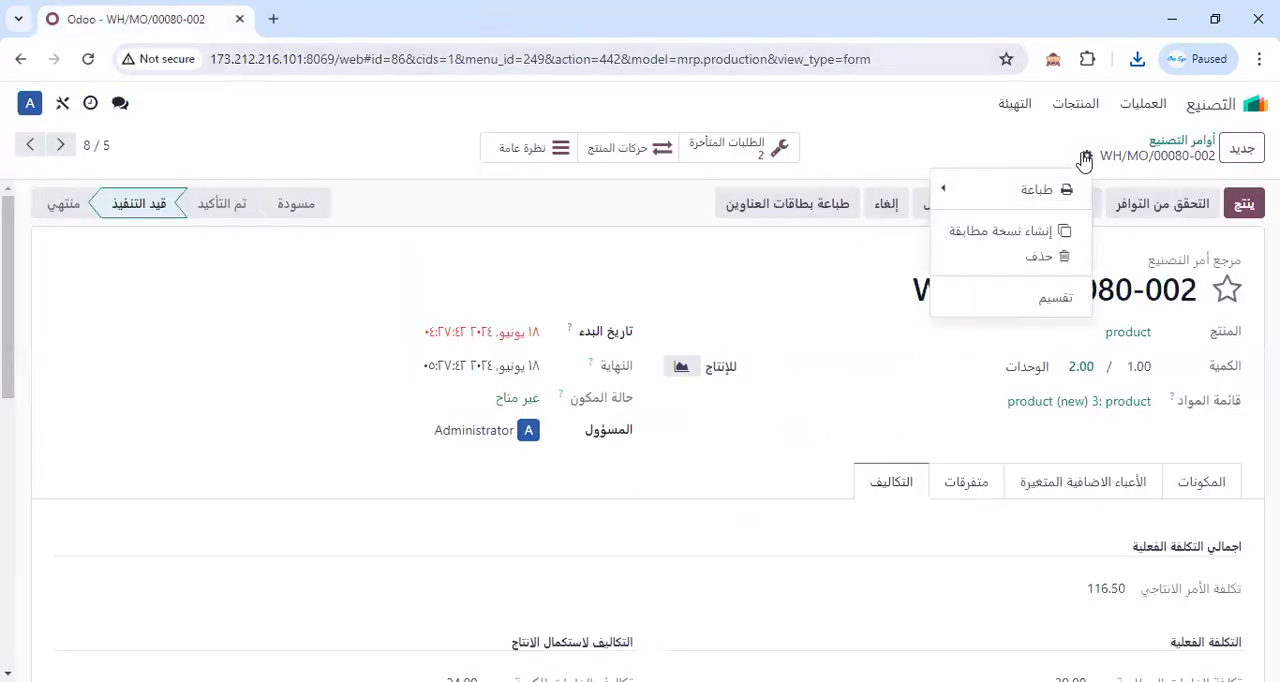
{"action": "mouse_move", "coordinate": [963, 210]}
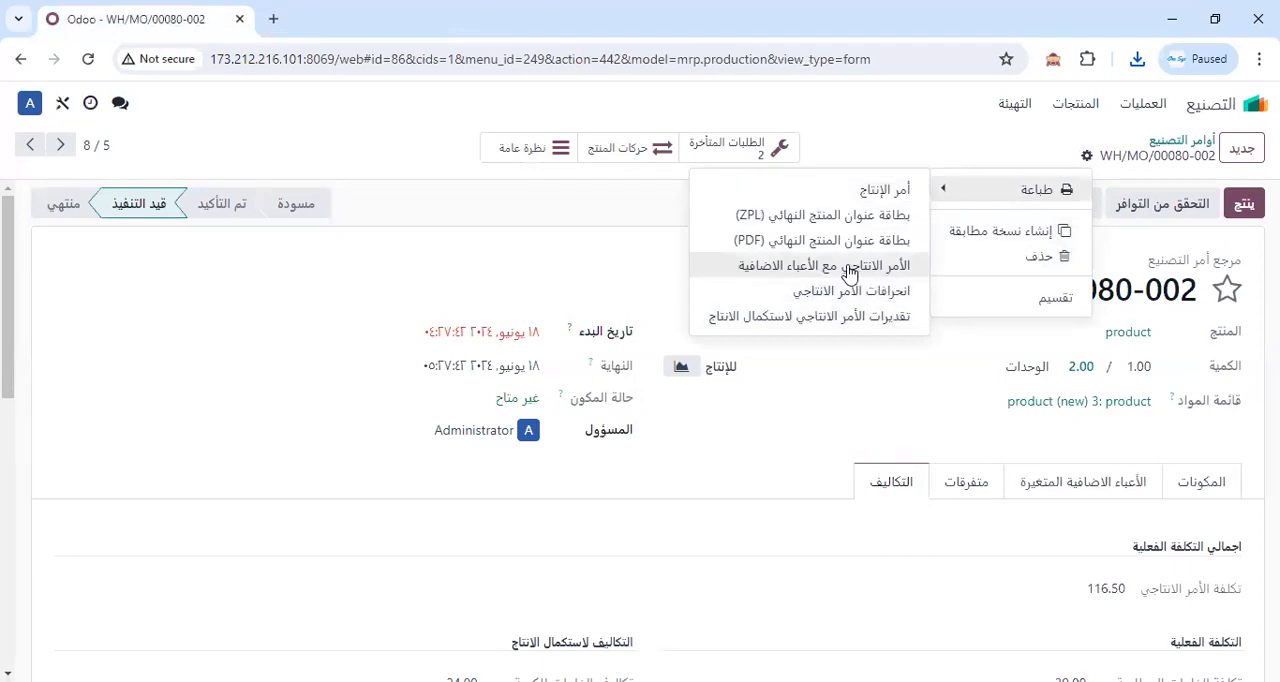
{"action": "left_click", "coordinate": [802, 272]}
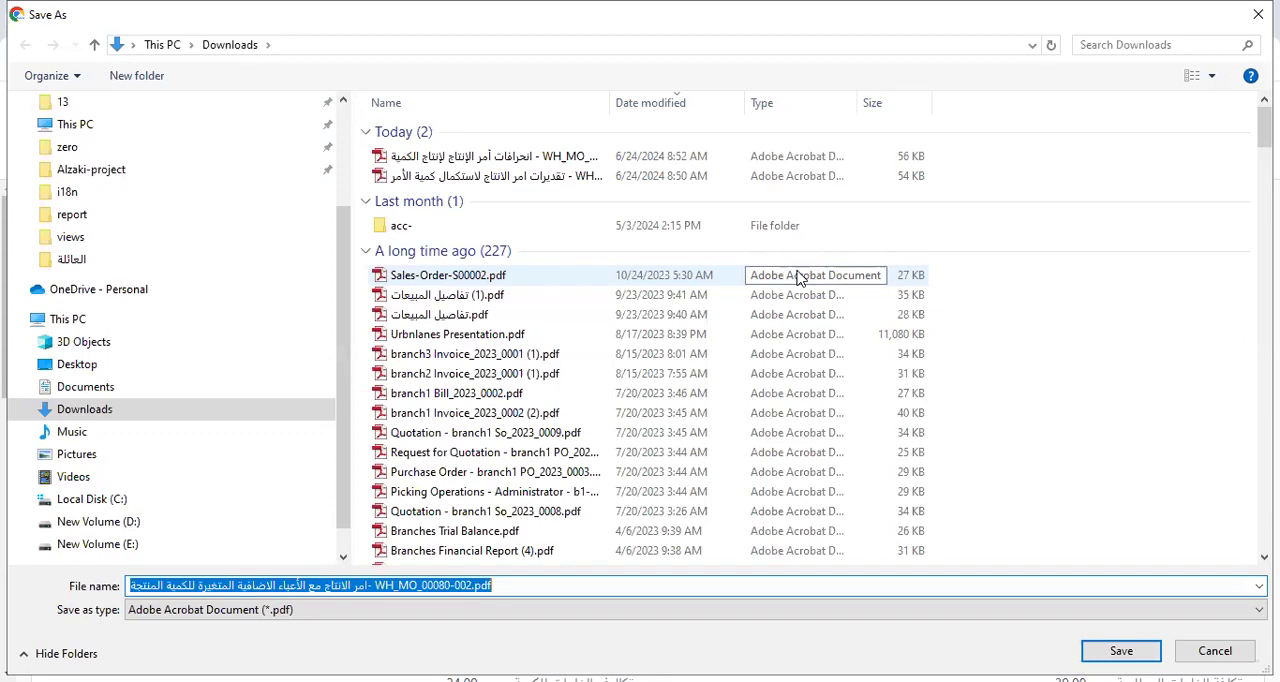
{"action": "left_click", "coordinate": [1146, 648]}
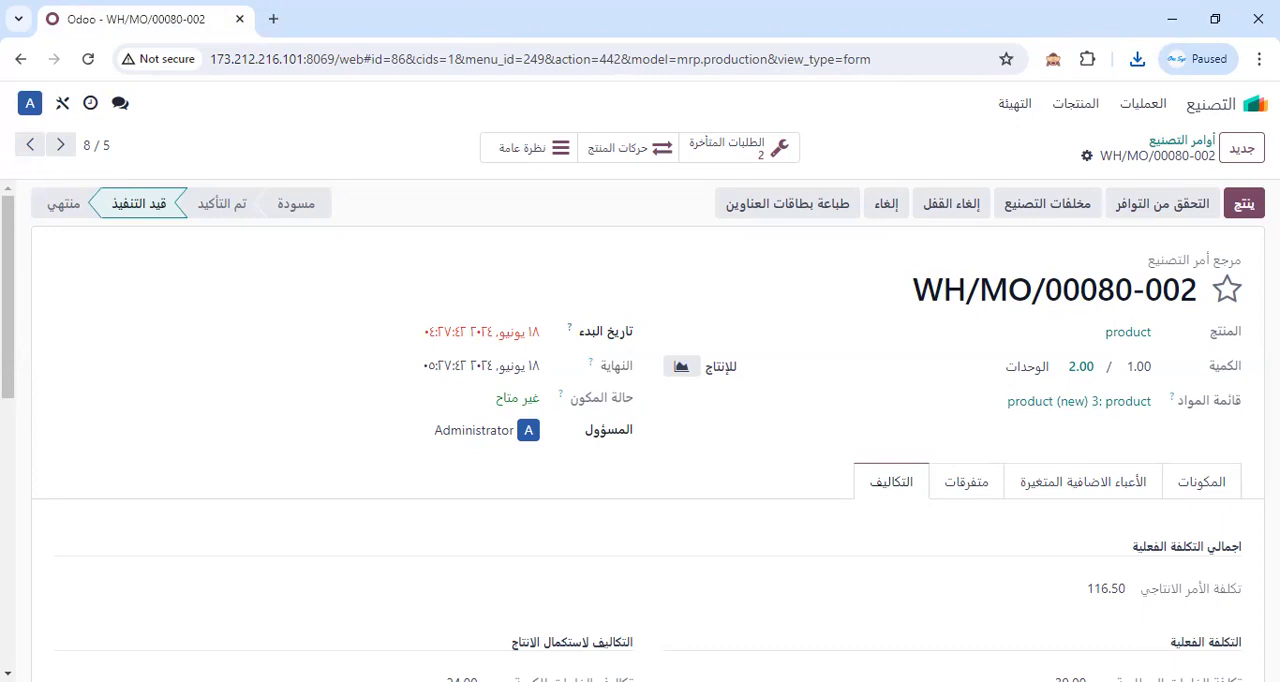
Keep the blocked download and open the PDF to examine the raw material costs, variable overhead costs and order cost.
{"action": "left_click", "coordinate": [1136, 61]}
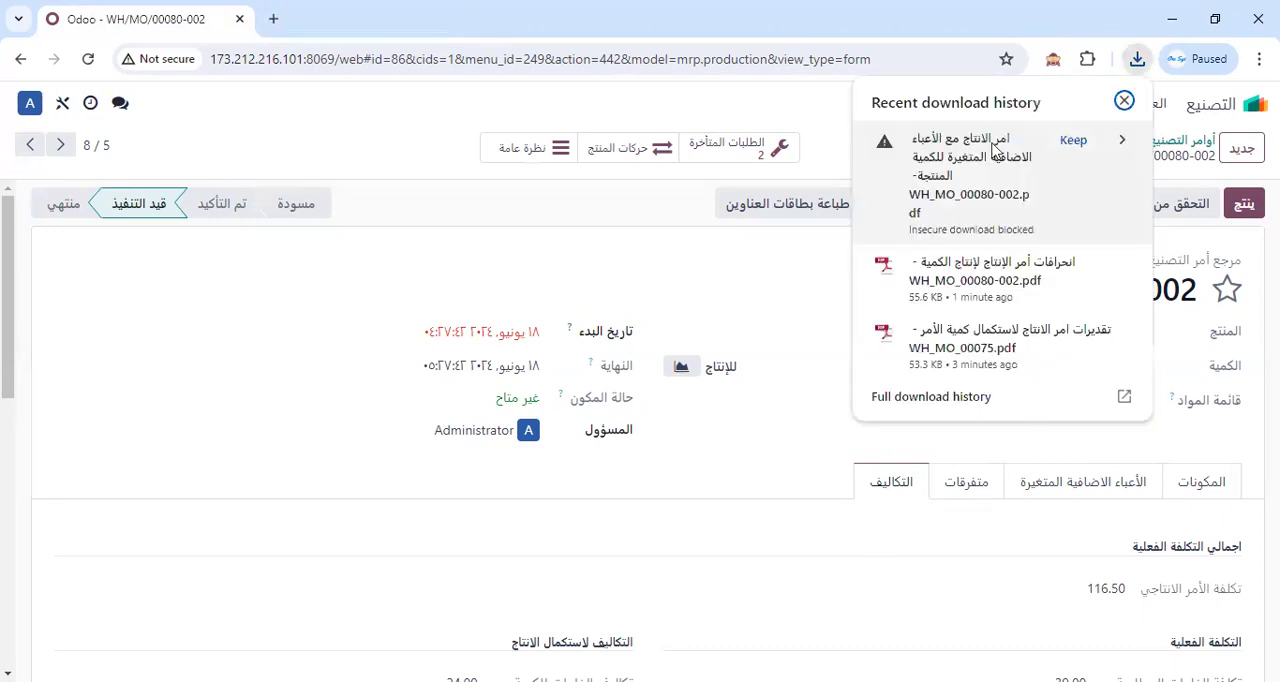
{"action": "left_click", "coordinate": [1072, 140]}
{"action": "left_click", "coordinate": [963, 161]}
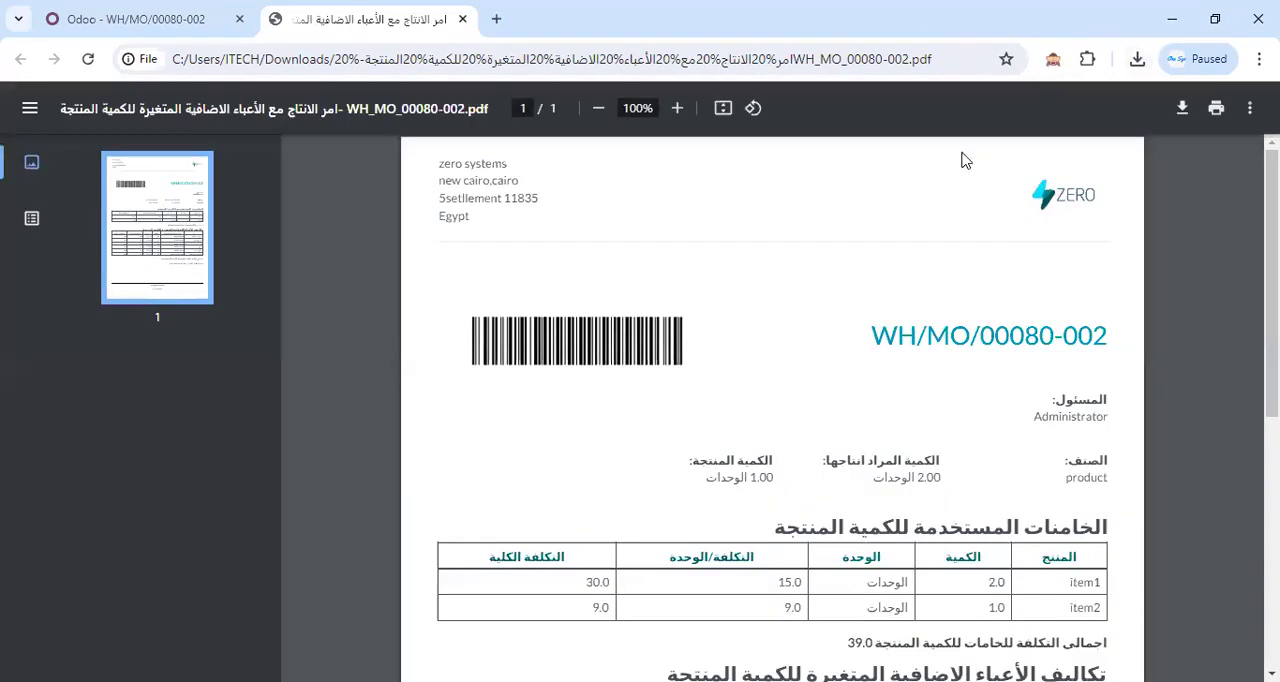
{"action": "scroll", "coordinate": [955, 430], "scroll_direction": "down", "scroll_amount": 1}
{"action": "scroll", "coordinate": [925, 612], "scroll_direction": "down", "scroll_amount": 1}
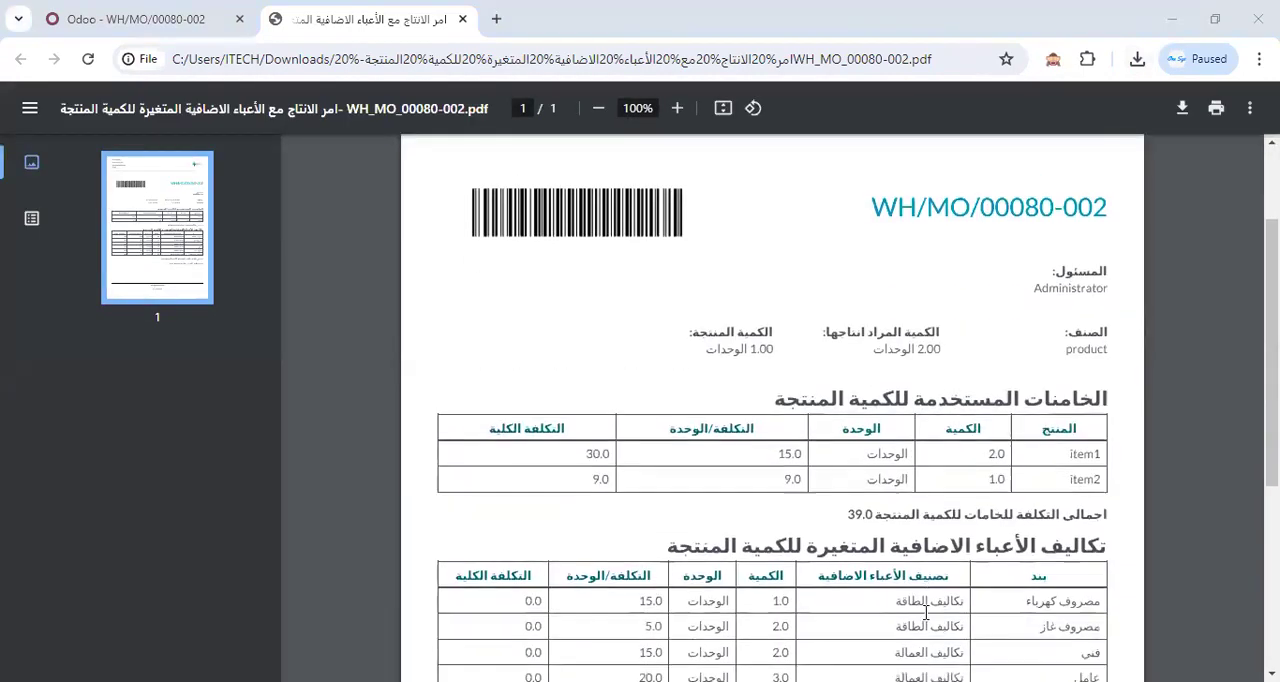
{"action": "scroll", "coordinate": [925, 612], "scroll_direction": "down", "scroll_amount": 1}
{"action": "scroll", "coordinate": [1118, 470], "scroll_direction": "down", "scroll_amount": 1}
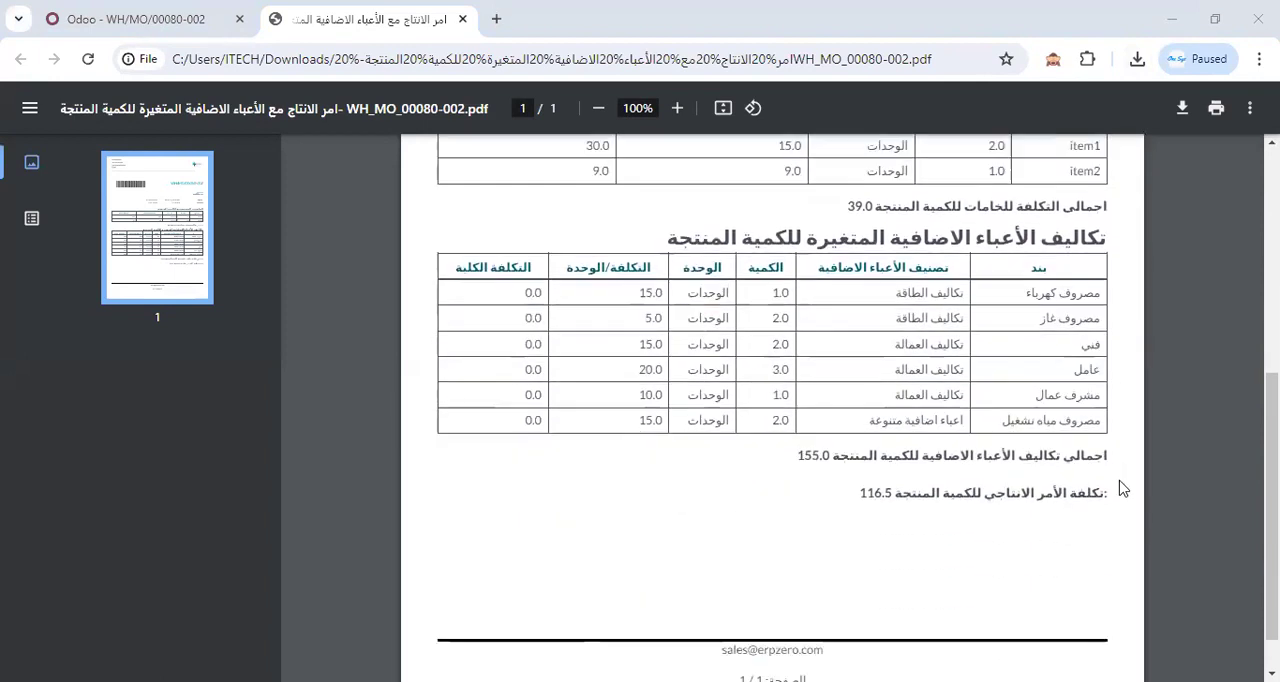
{"action": "scroll", "coordinate": [830, 436], "scroll_direction": "up", "scroll_amount": 3}
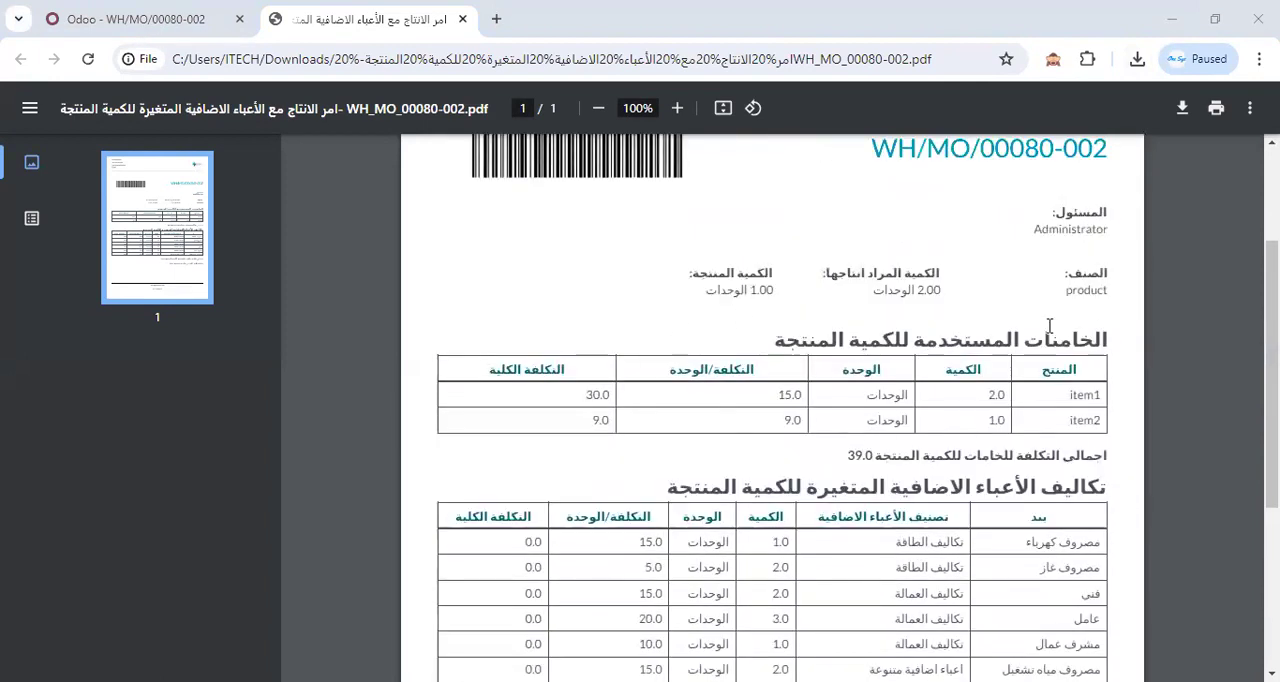
{"action": "scroll", "coordinate": [1049, 327], "scroll_direction": "down", "scroll_amount": 2}
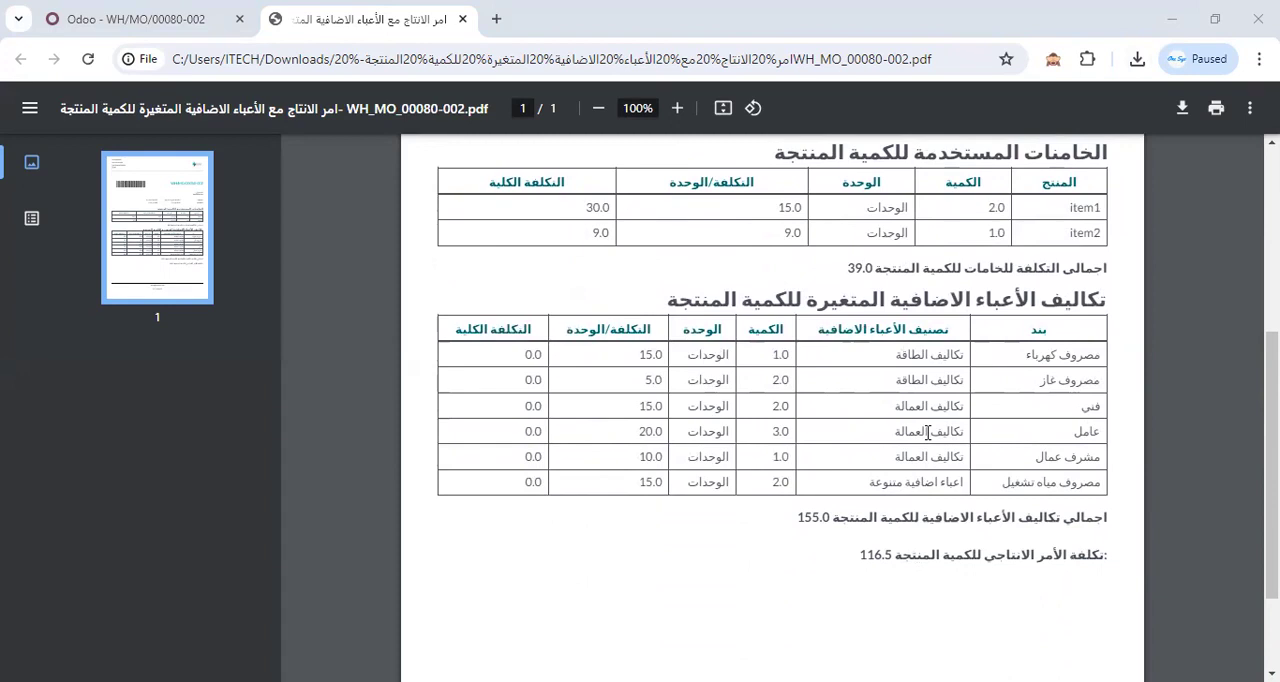
Check the order header with its planned and produced quantities in the overheads PDF, and close the PDF.
{"action": "scroll", "coordinate": [941, 457], "scroll_direction": "up", "scroll_amount": 1}
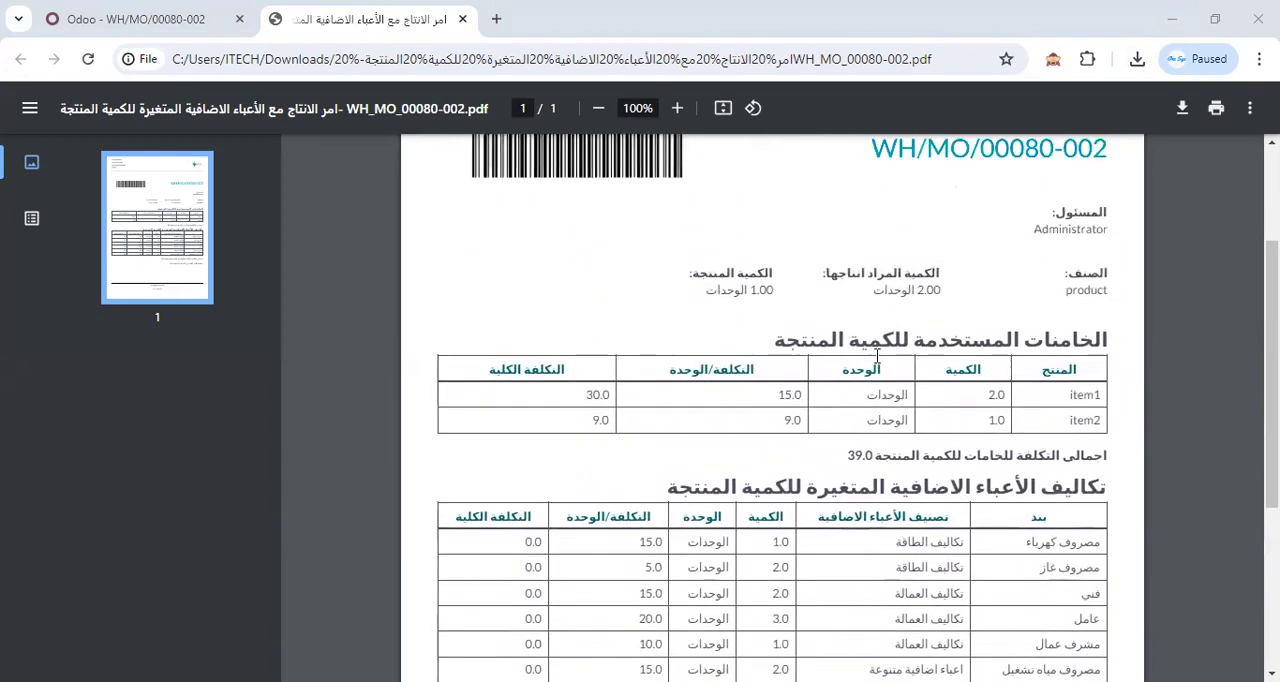
{"action": "scroll", "coordinate": [847, 273], "scroll_direction": "up", "scroll_amount": 2}
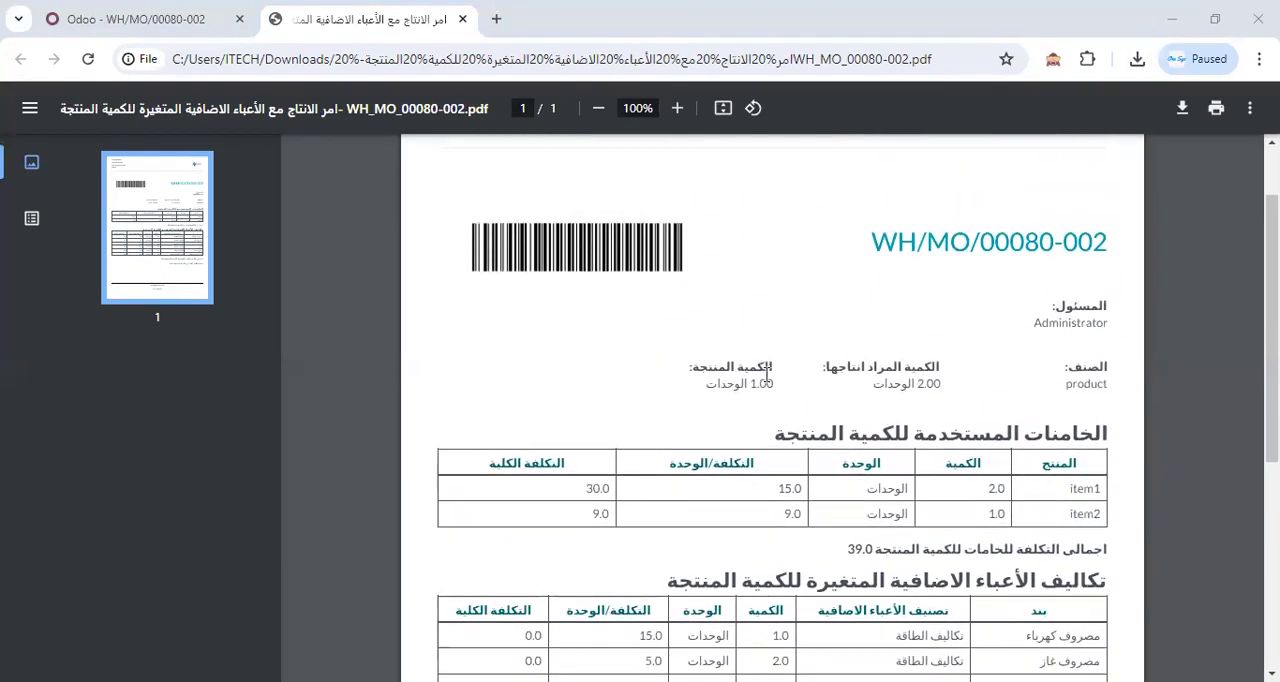
{"action": "scroll", "coordinate": [995, 293], "scroll_direction": "up", "scroll_amount": 1}
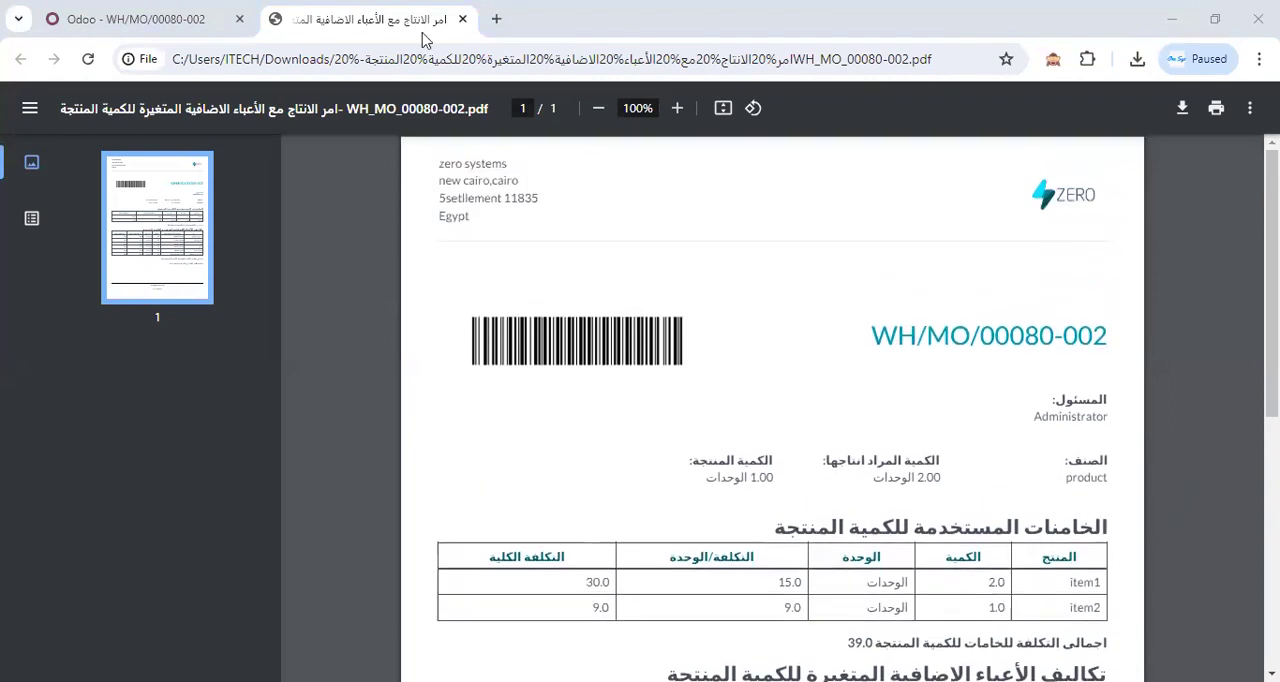
{"action": "left_click", "coordinate": [463, 19]}
Open the bills of materials list (قوائم المواد) of the Manufacturing app (التصنيع).
{"action": "left_click", "coordinate": [1250, 104]}
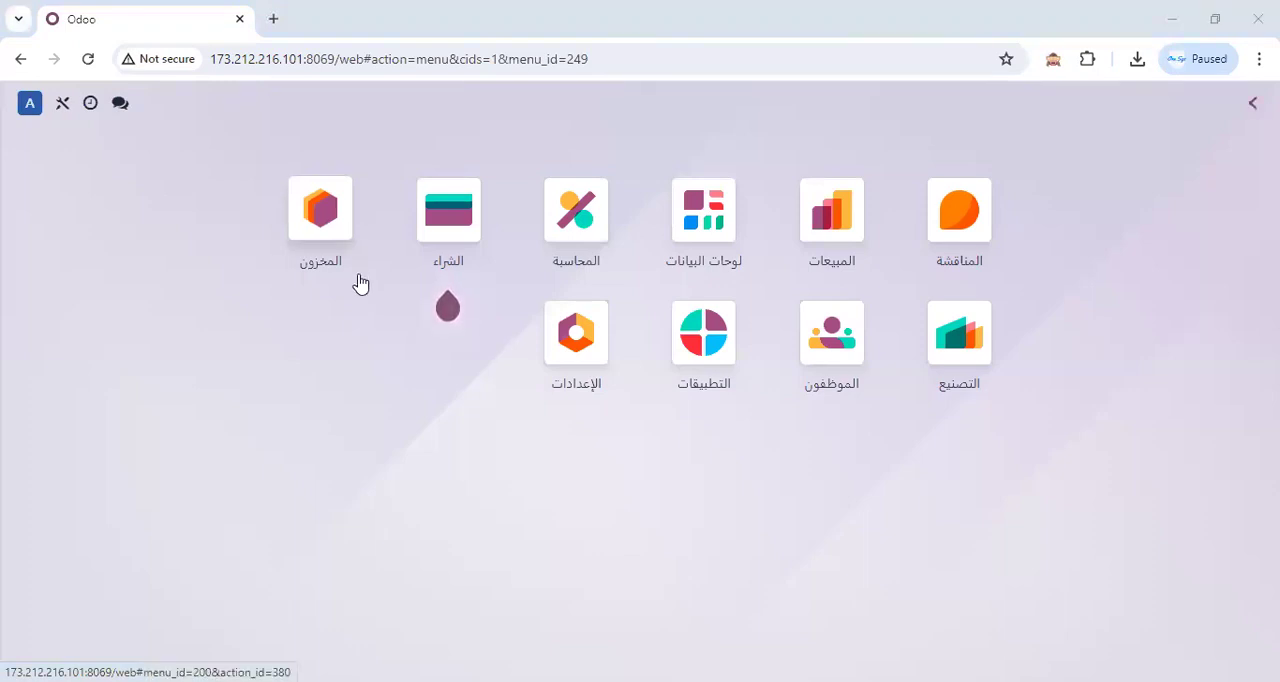
{"action": "left_click", "coordinate": [952, 360]}
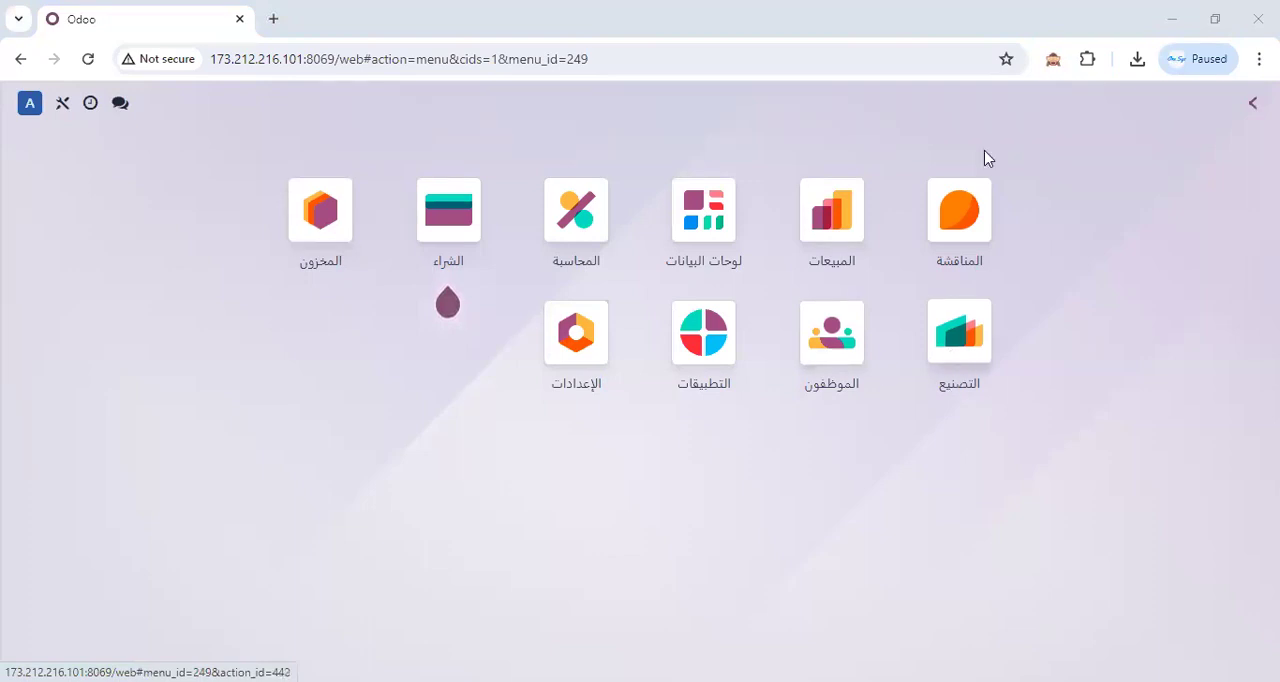
{"action": "left_click", "coordinate": [1097, 108]}
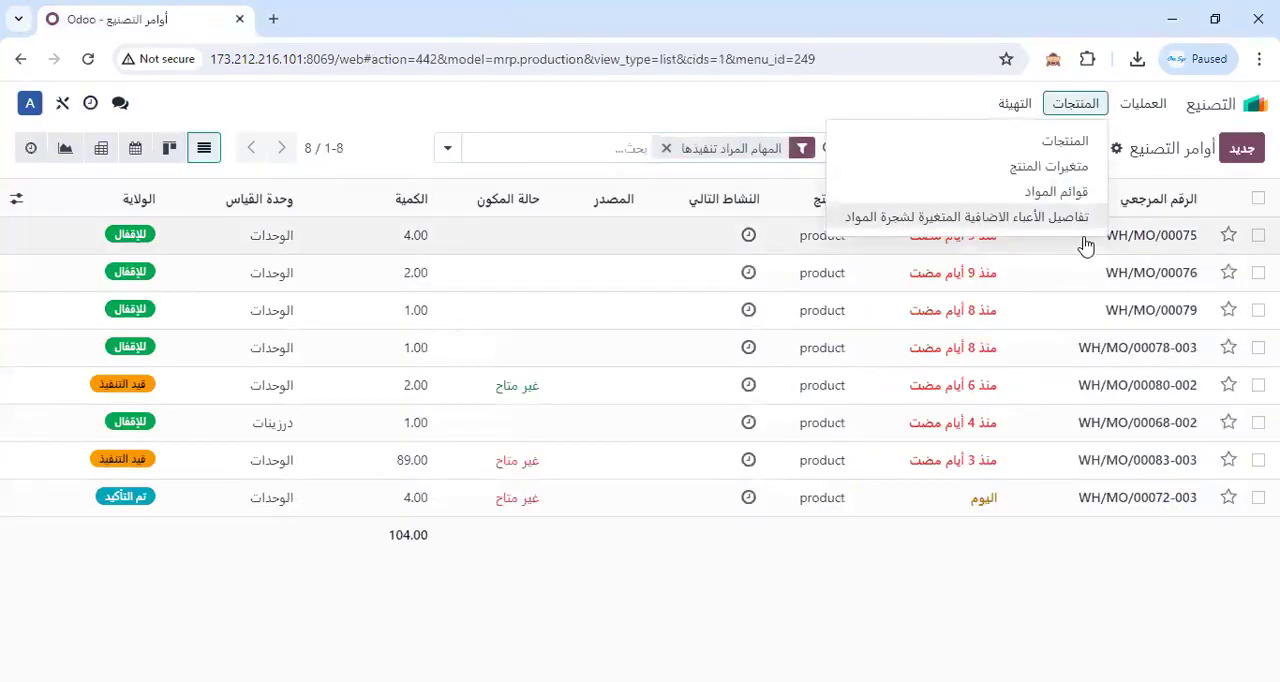
{"action": "left_click", "coordinate": [1056, 191]}
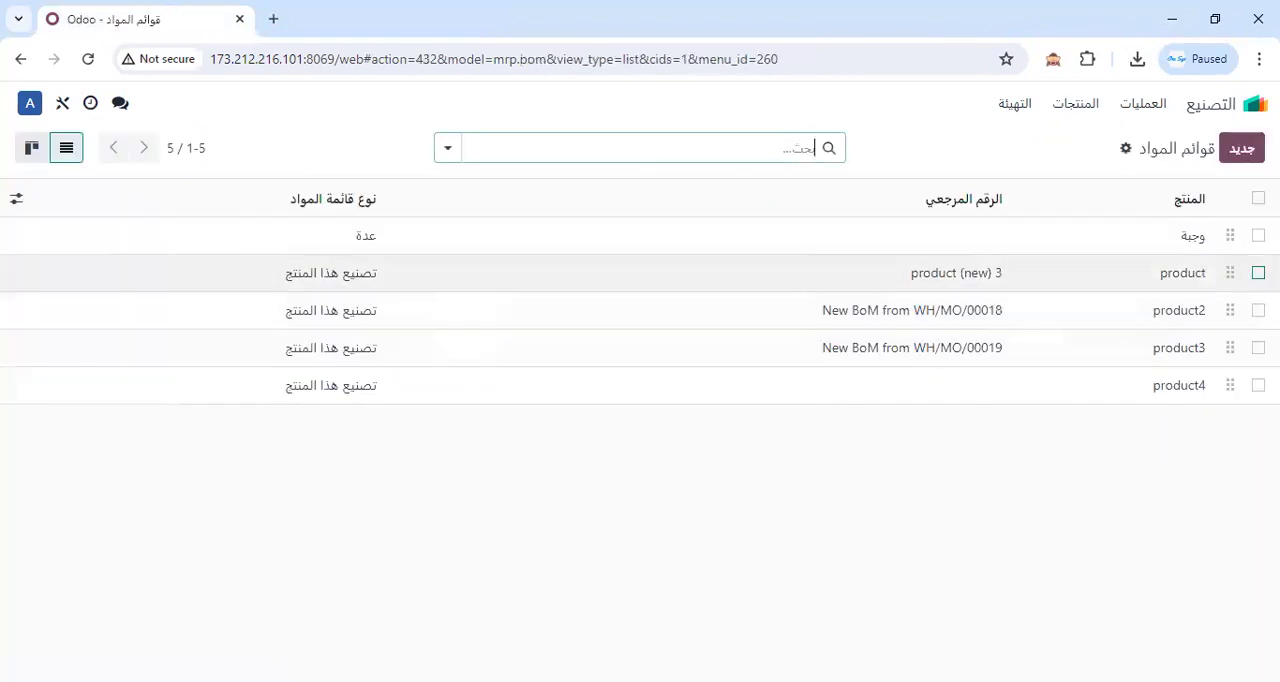
Check the print reports offered for all bills of materials, and narrow the selection to product and product2.
{"action": "left_click", "coordinate": [1258, 273]}
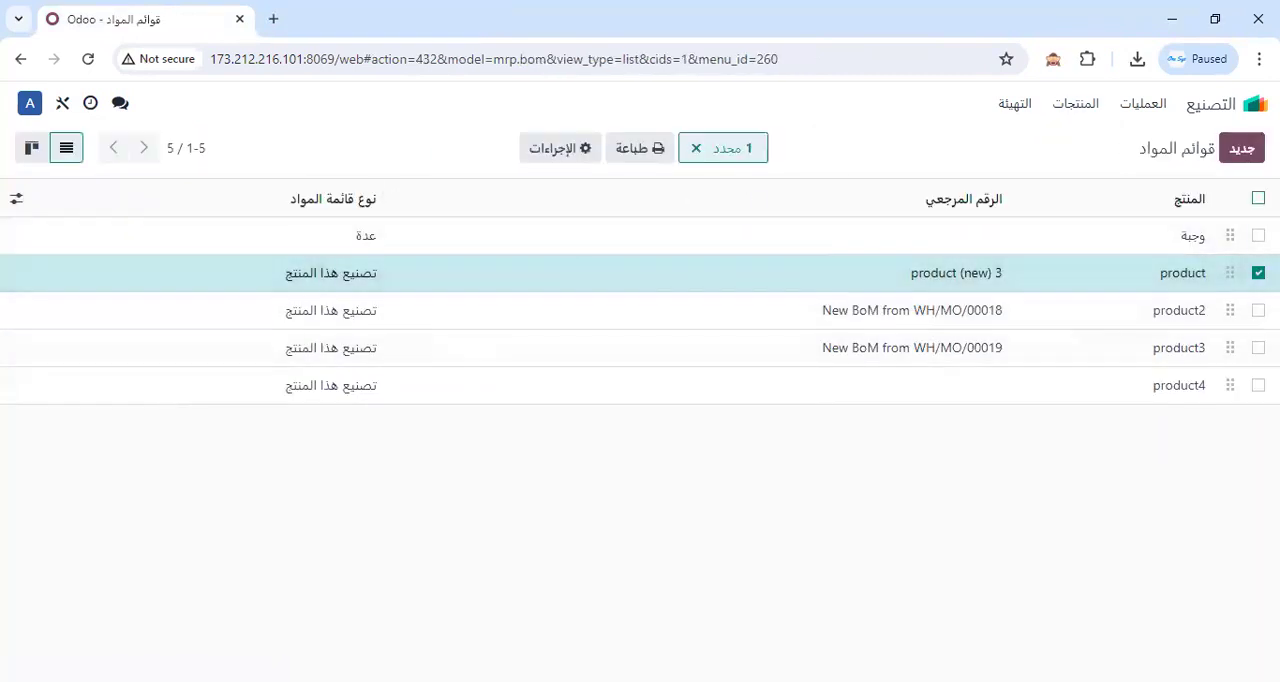
{"action": "left_click", "coordinate": [1258, 198]}
{"action": "left_click", "coordinate": [614, 152]}
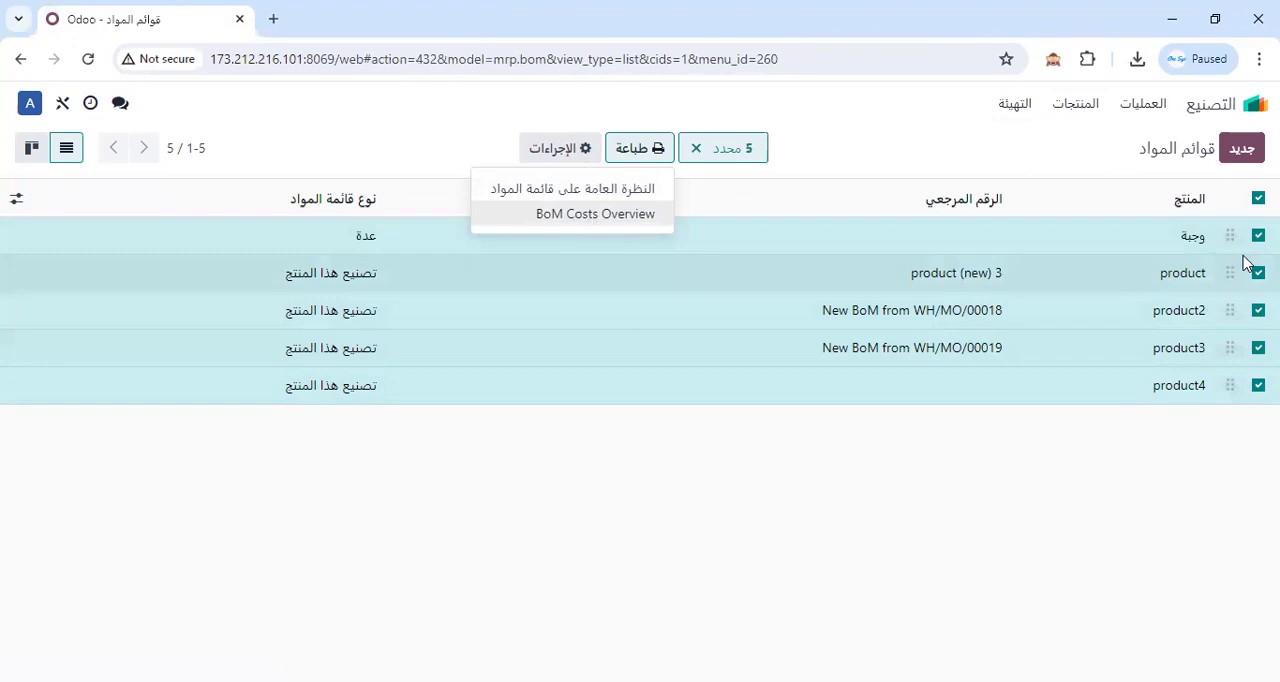
{"action": "left_click", "coordinate": [1257, 199]}
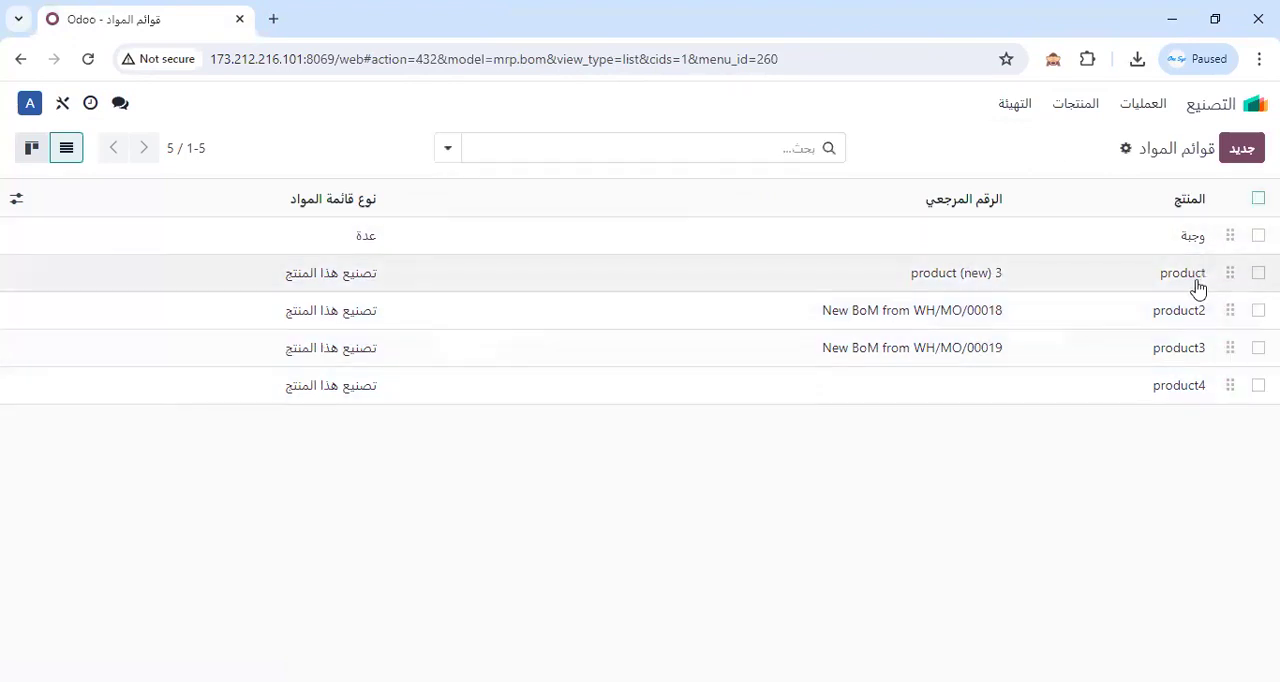
{"action": "left_click", "coordinate": [1258, 272]}
{"action": "left_click", "coordinate": [1258, 310]}
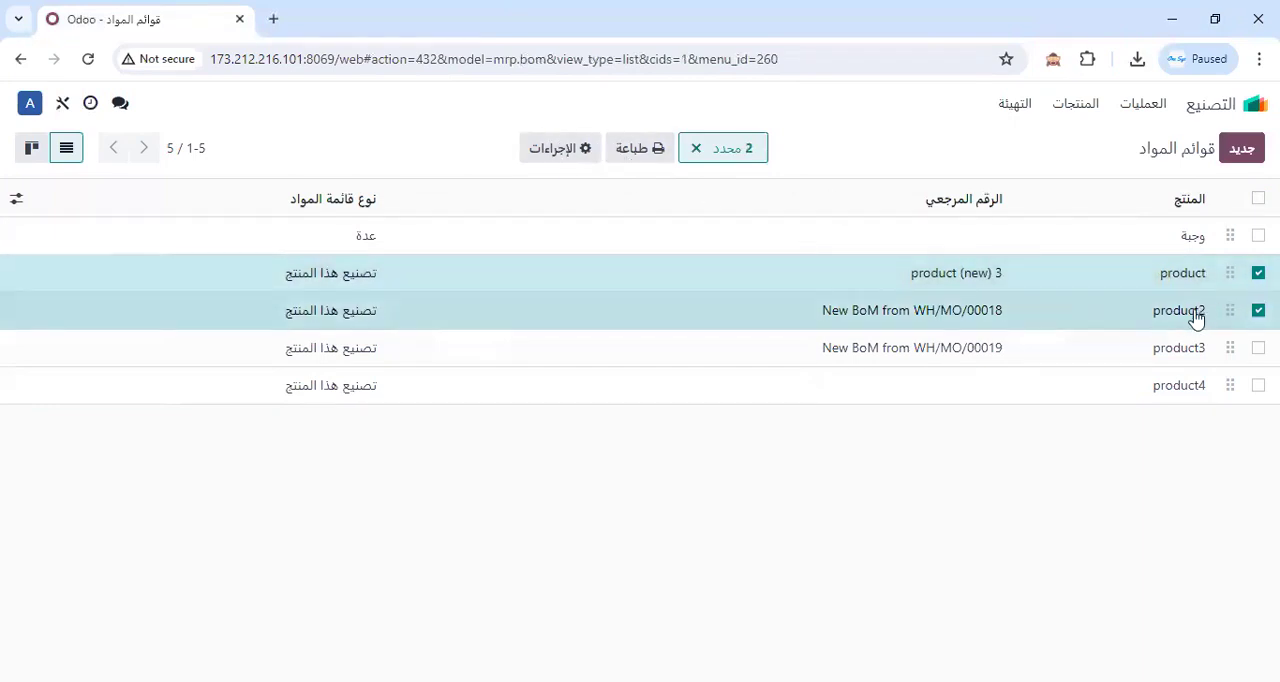
Open the bill of materials of product2, view its structure and cost overview, and return to the record.
{"action": "left_click", "coordinate": [1195, 312]}
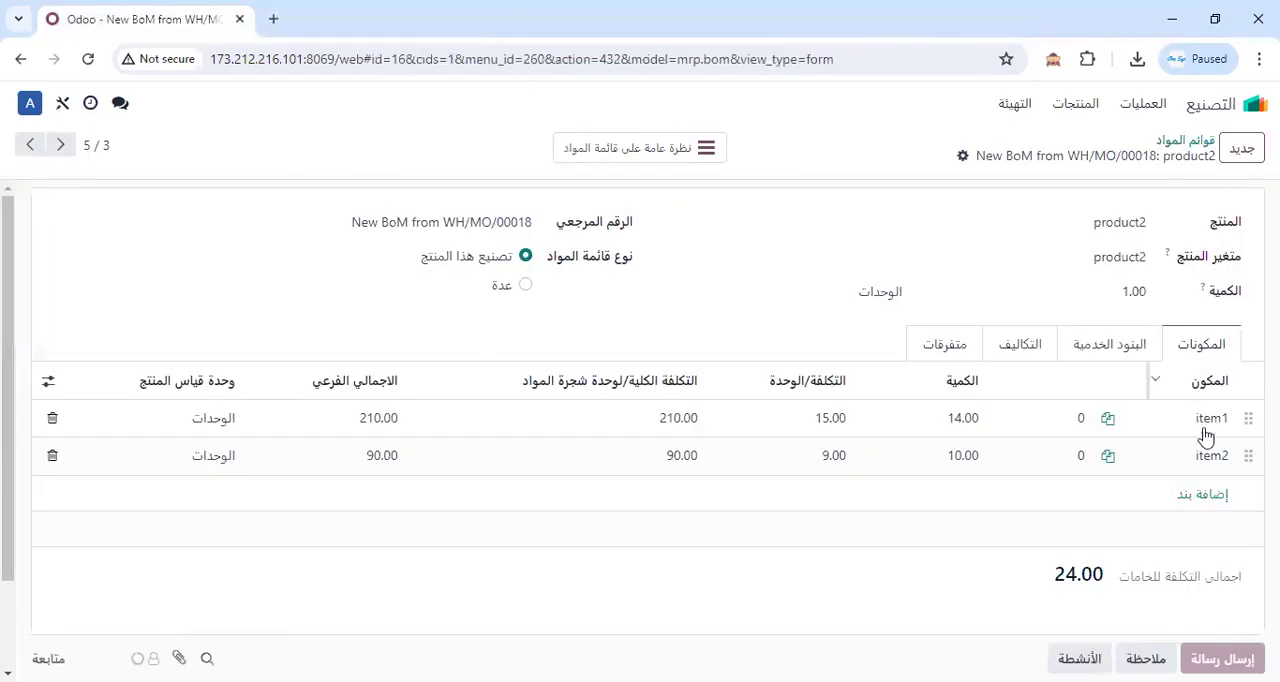
{"action": "left_click", "coordinate": [680, 158]}
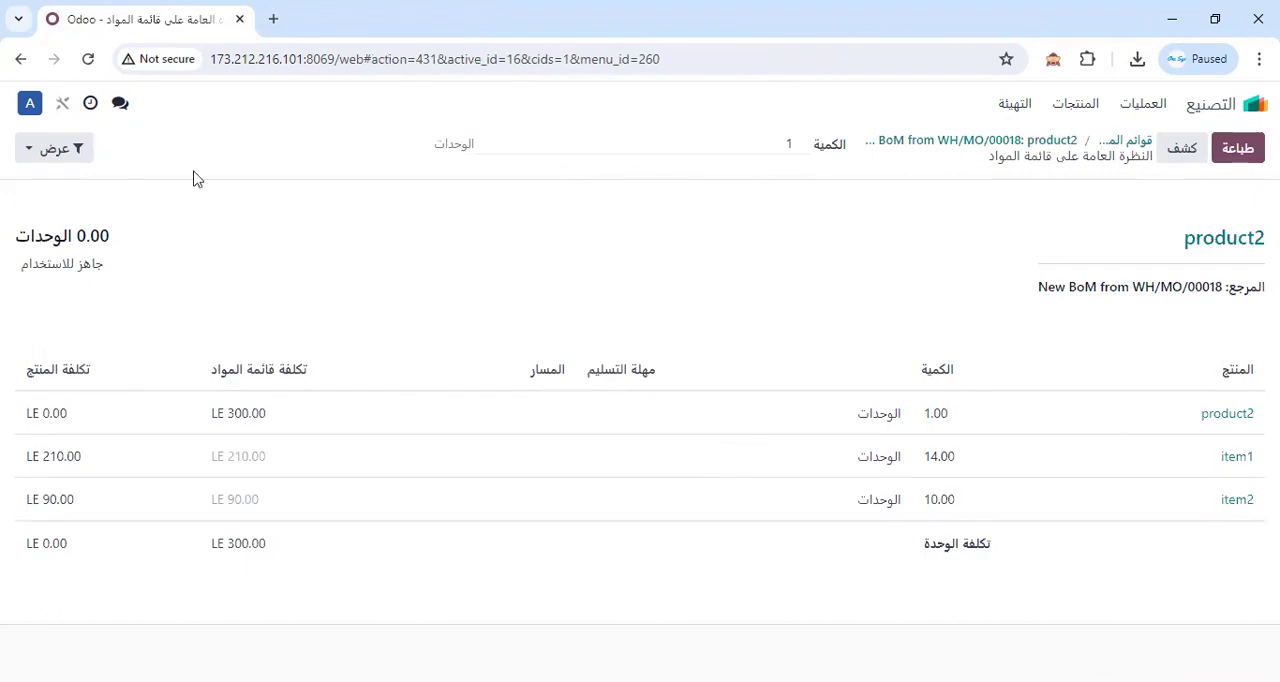
{"action": "left_click", "coordinate": [990, 143]}
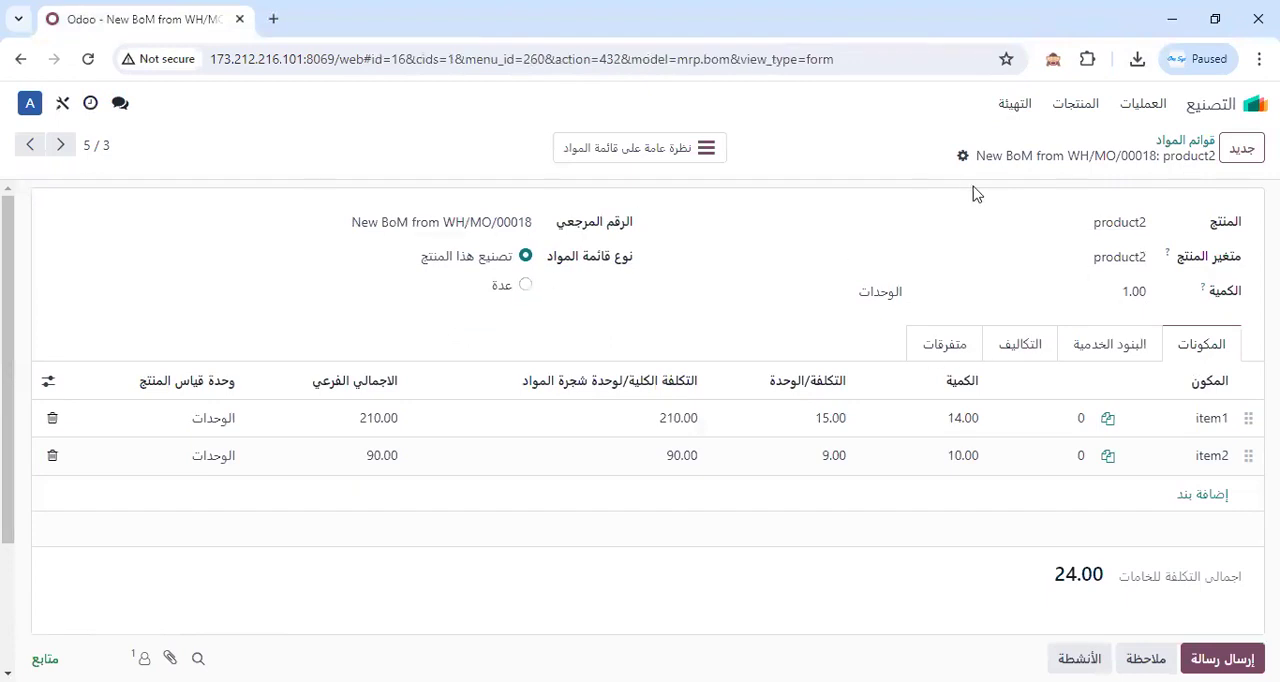
Print the BoM Costs Overview report for product2 and save its PDF in Downloads under the suggested name.
{"action": "left_click", "coordinate": [962, 158]}
{"action": "mouse_move", "coordinate": [915, 192]}
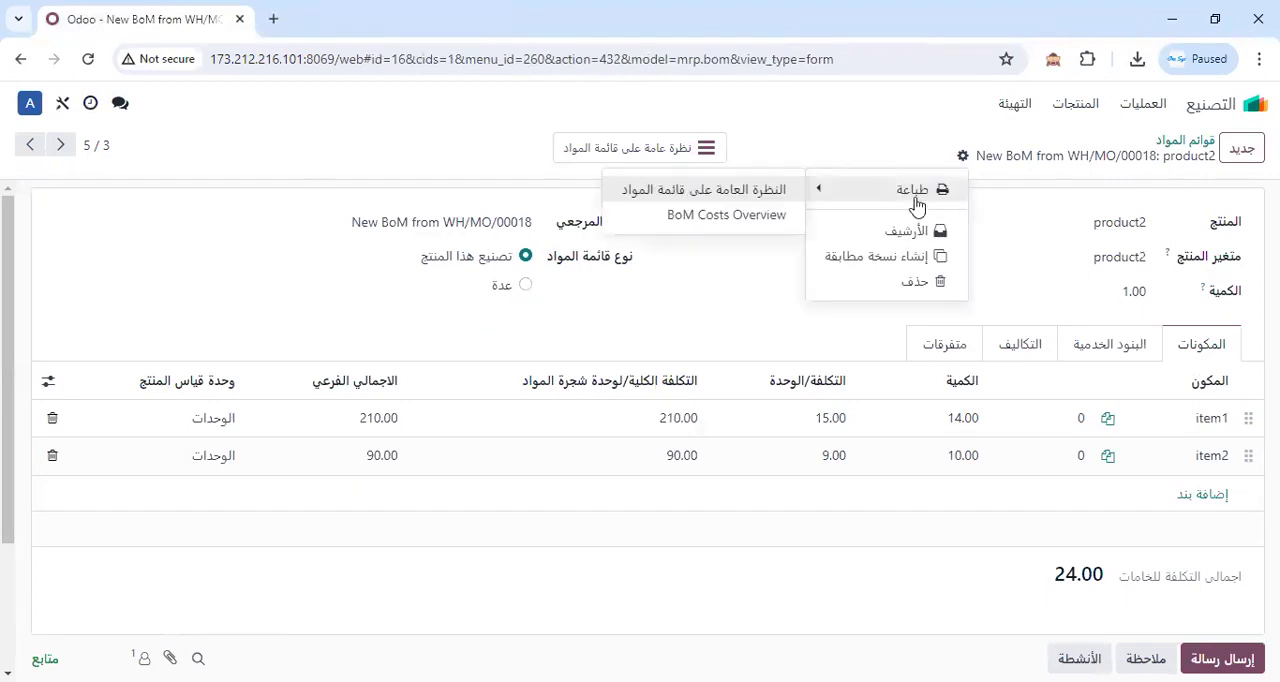
{"action": "left_click", "coordinate": [705, 215]}
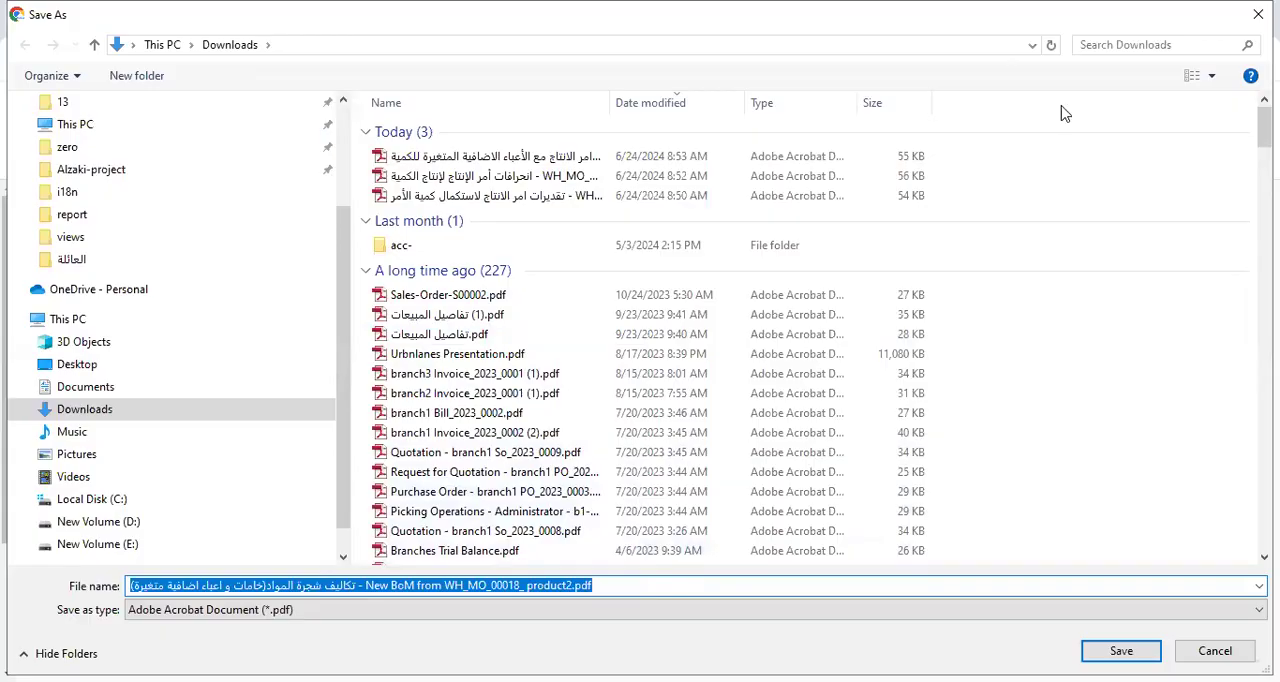
{"action": "key", "text": "Return"}
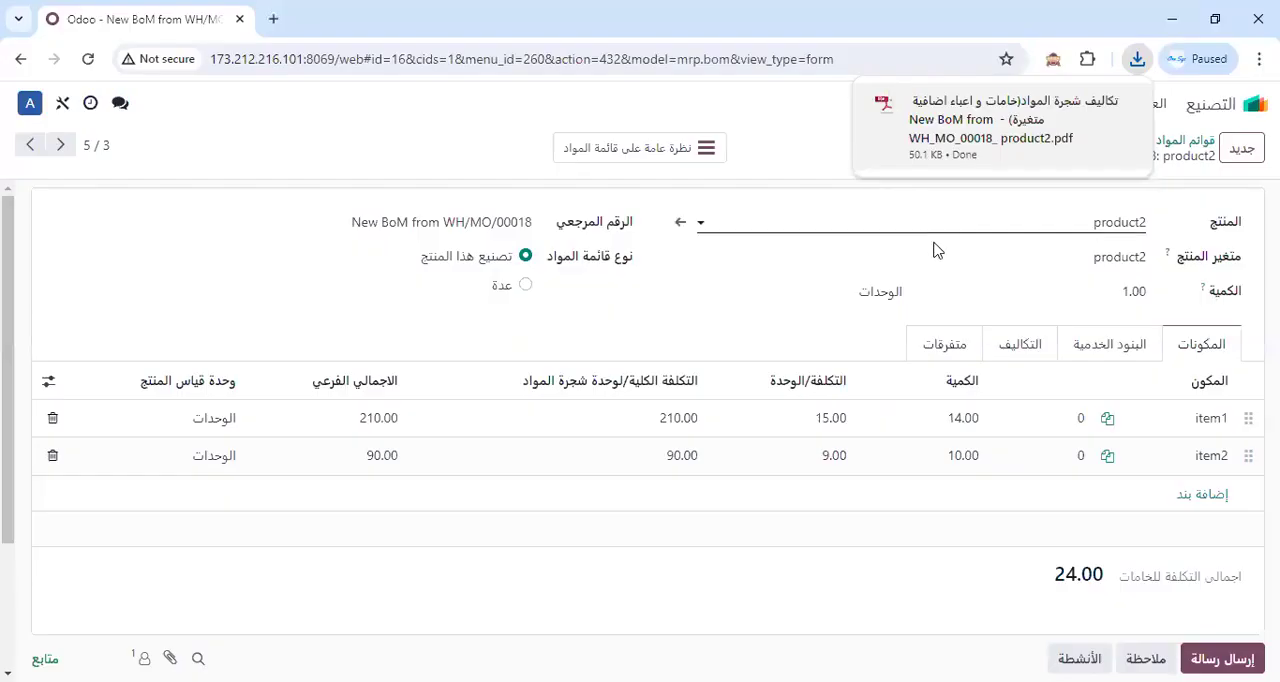
Open the saved PDF and examine the raw material costs, variable overhead costs and total cost of the bill of materials.
{"action": "left_click", "coordinate": [995, 145]}
{"action": "scroll", "coordinate": [897, 355], "scroll_direction": "down", "scroll_amount": 1}
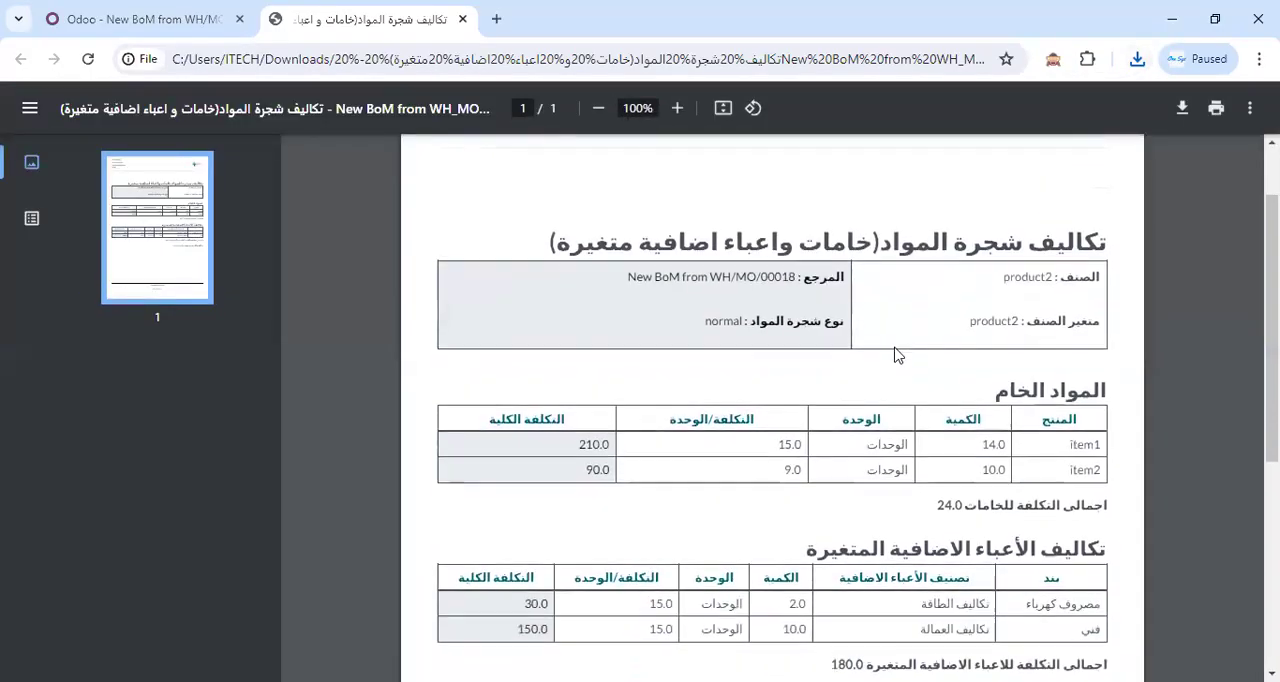
{"action": "scroll", "coordinate": [1068, 345], "scroll_direction": "down", "scroll_amount": 1}
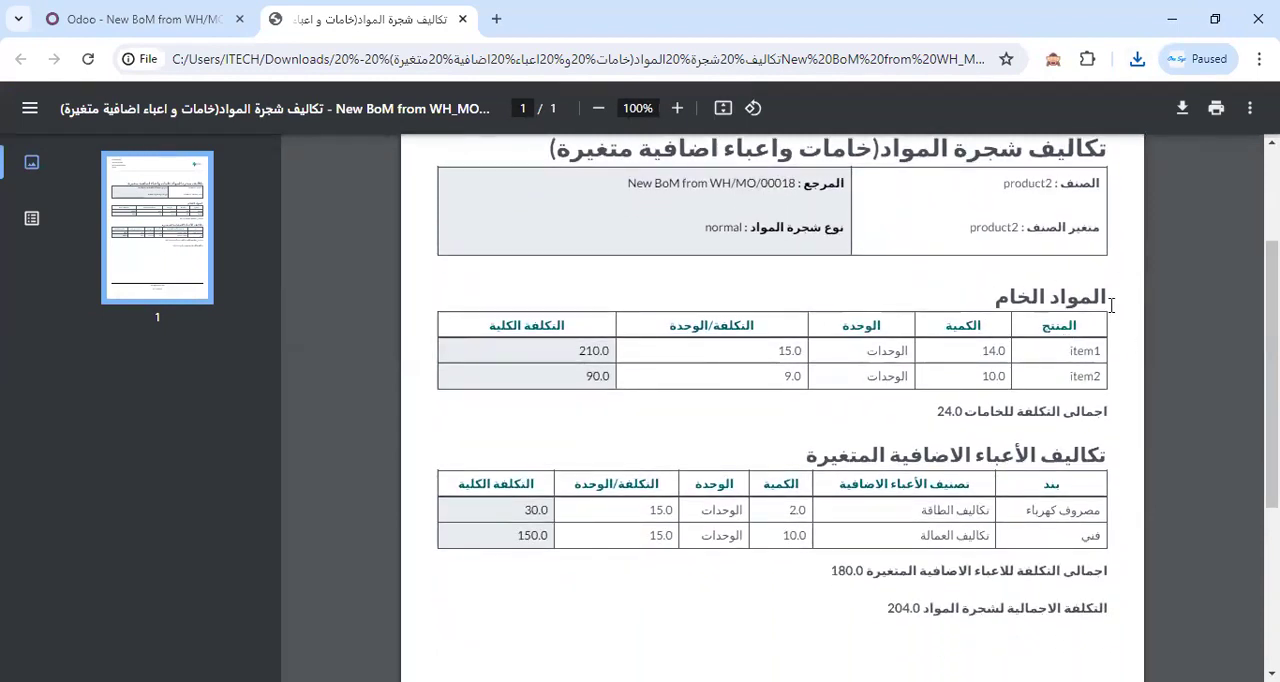
{"action": "scroll", "coordinate": [1044, 334], "scroll_direction": "down", "scroll_amount": 1}
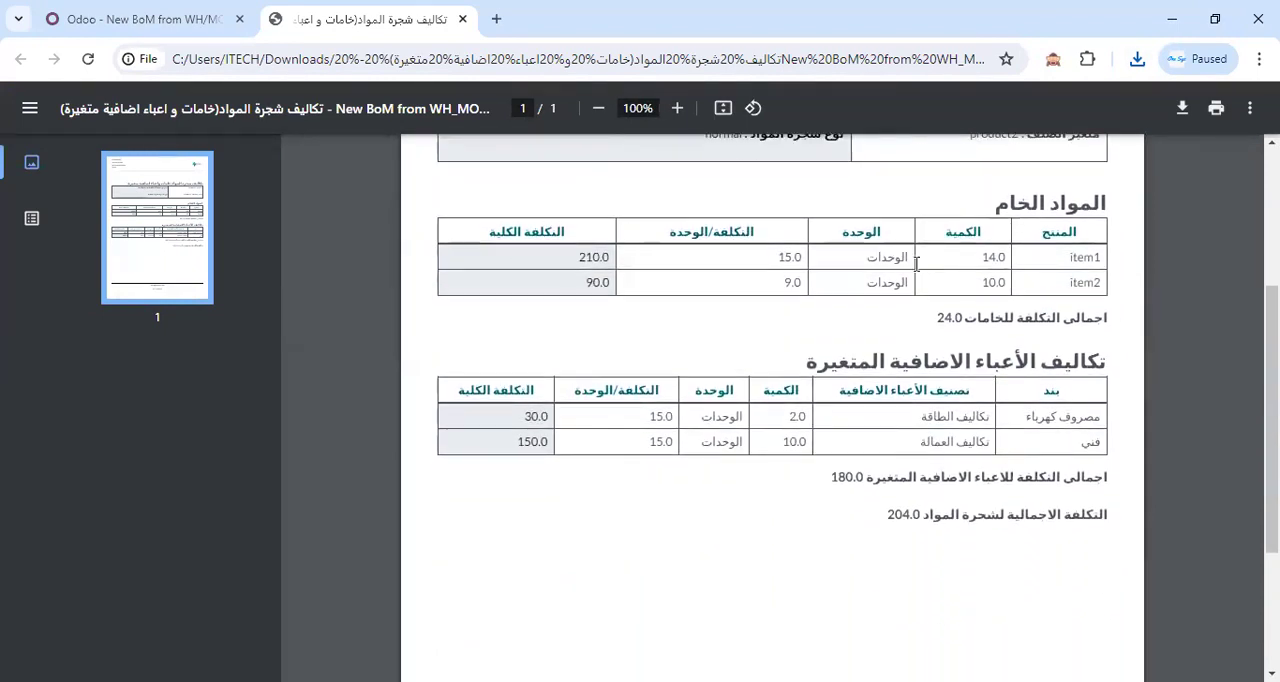
{"action": "scroll", "coordinate": [931, 332], "scroll_direction": "down", "scroll_amount": 1}
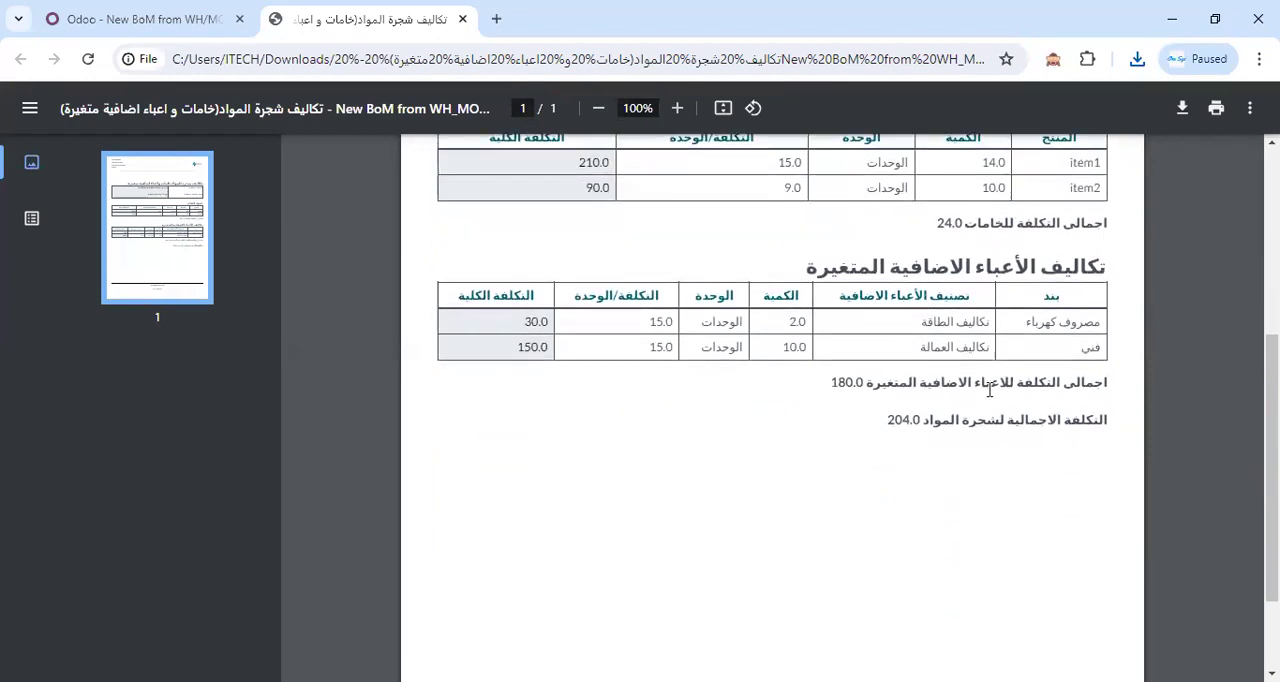
{"action": "scroll", "coordinate": [995, 419], "scroll_direction": "down", "scroll_amount": 2}
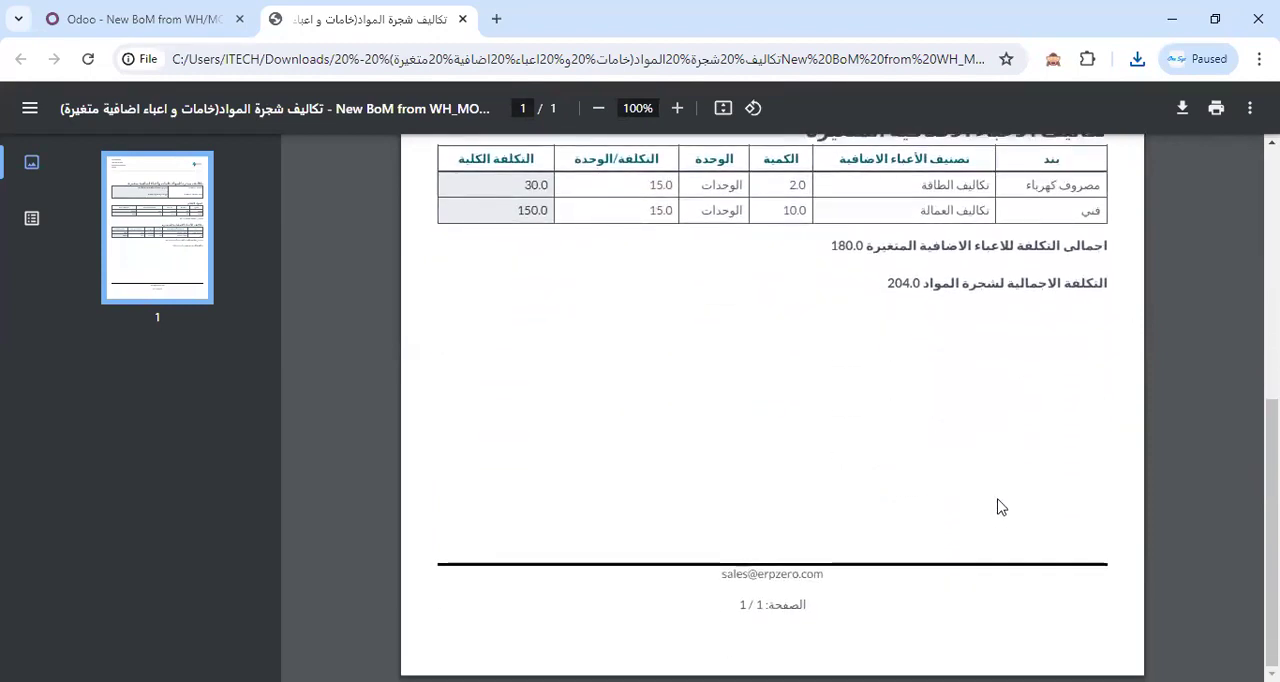
{"action": "scroll", "coordinate": [1001, 507], "scroll_direction": "up", "scroll_amount": 5}
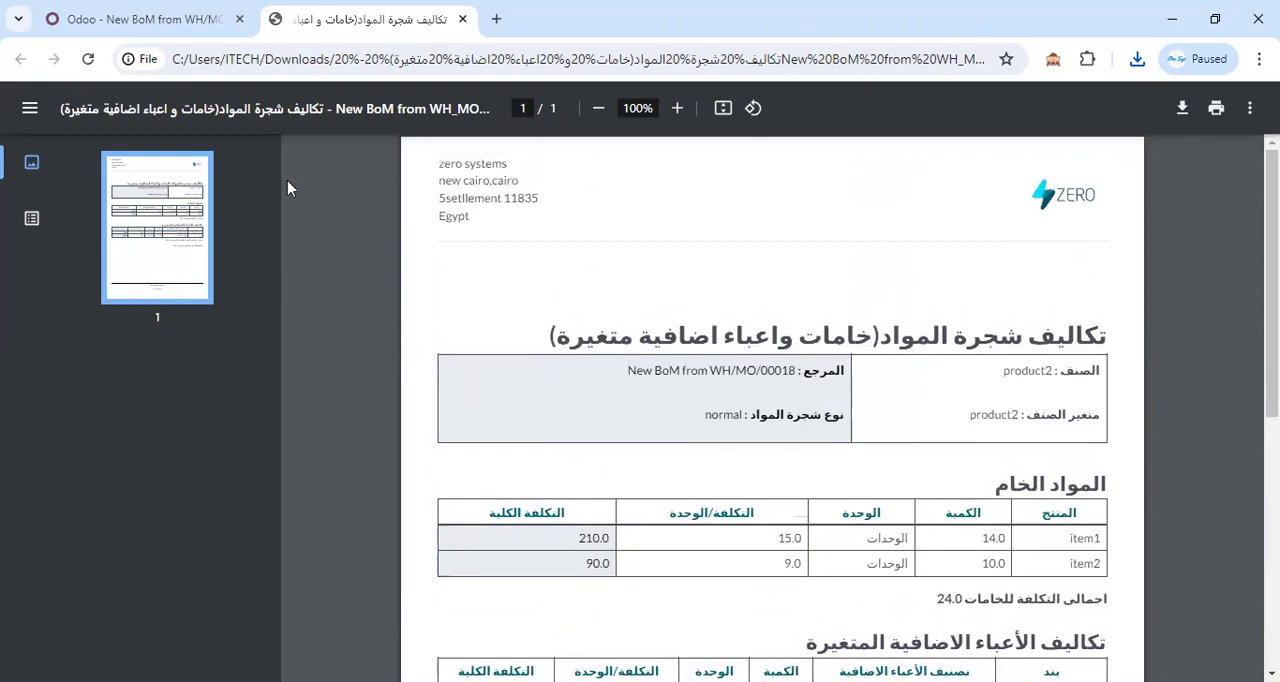
Compare the components and cost overview of product2's bill of materials with the costs in the printed PDF.
{"action": "left_click", "coordinate": [168, 20]}
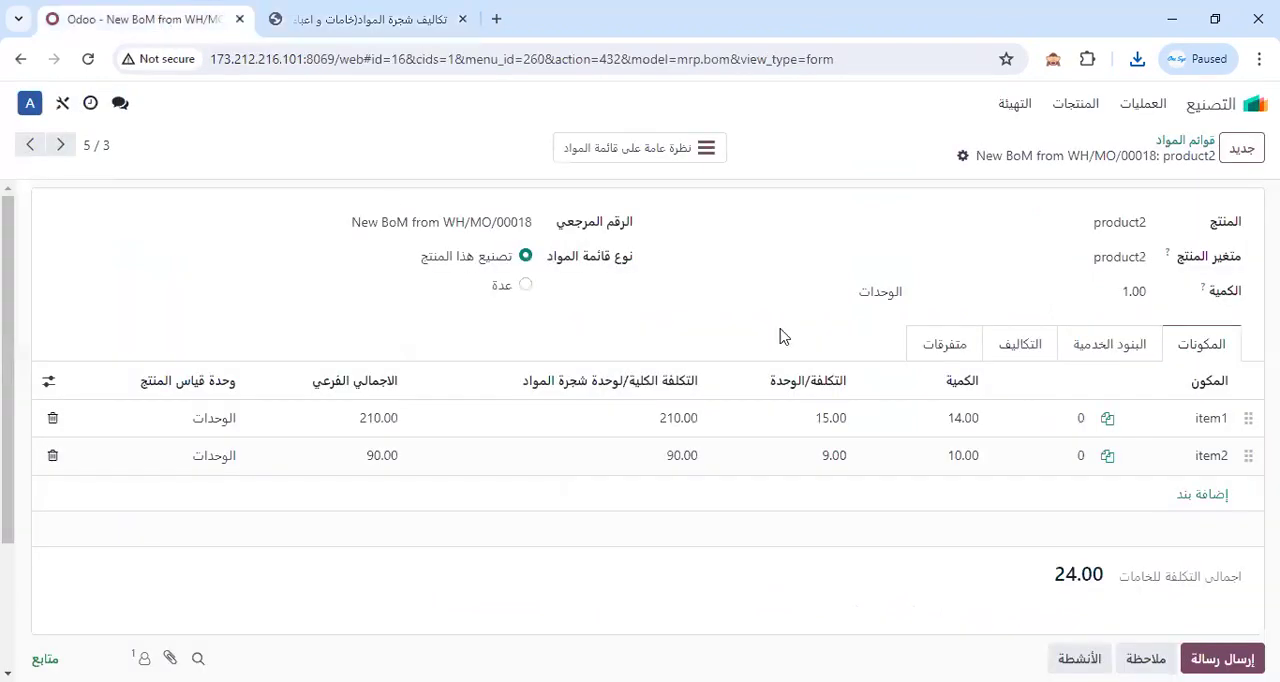
{"action": "left_click", "coordinate": [1027, 337]}
{"action": "left_click", "coordinate": [1212, 352]}
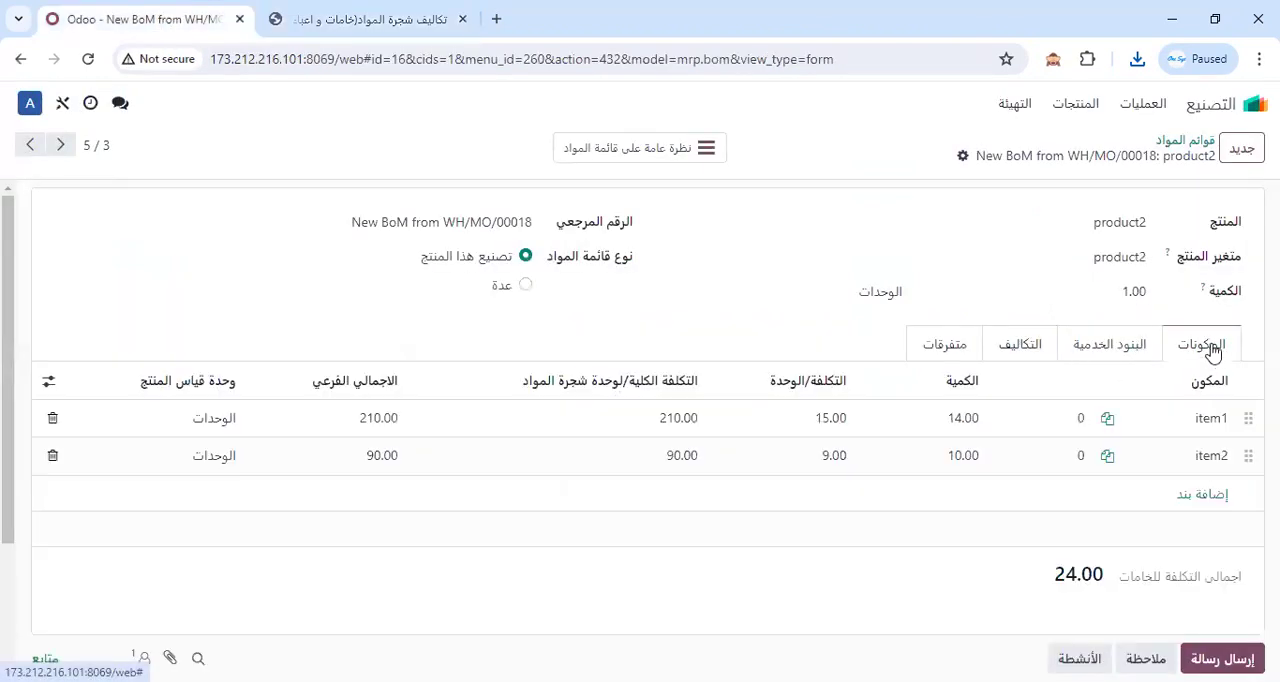
{"action": "left_click", "coordinate": [700, 149]}
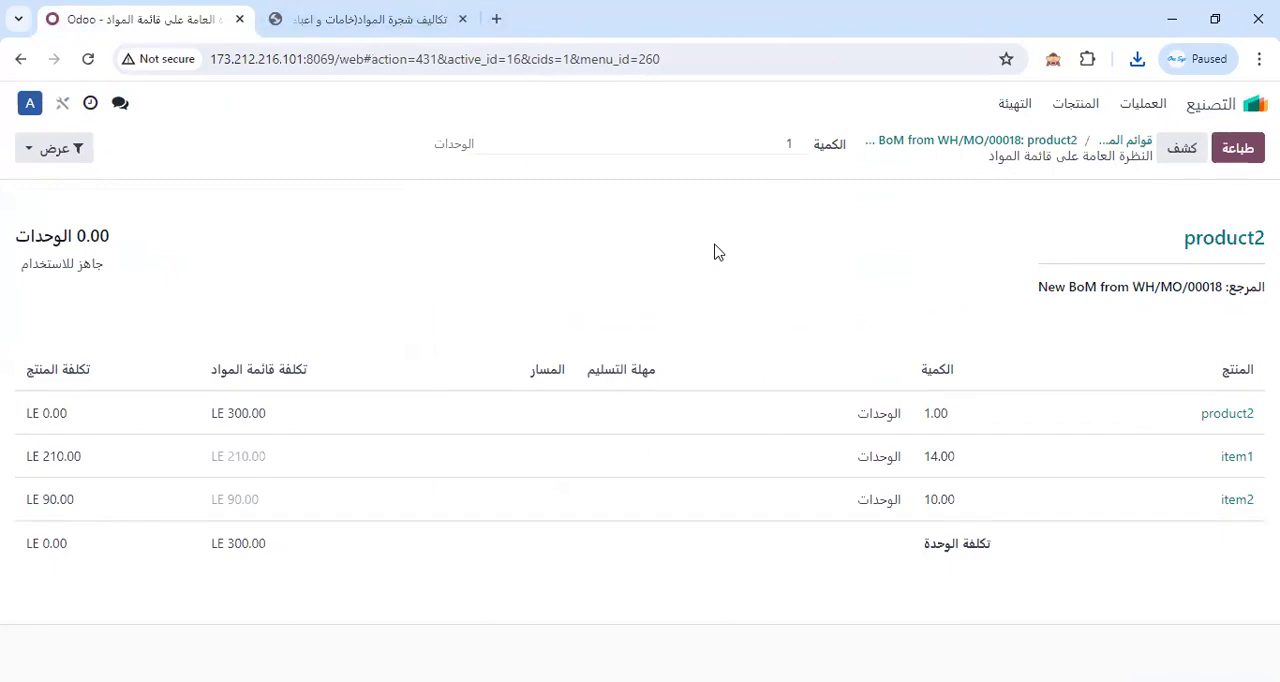
{"action": "left_click", "coordinate": [378, 26]}
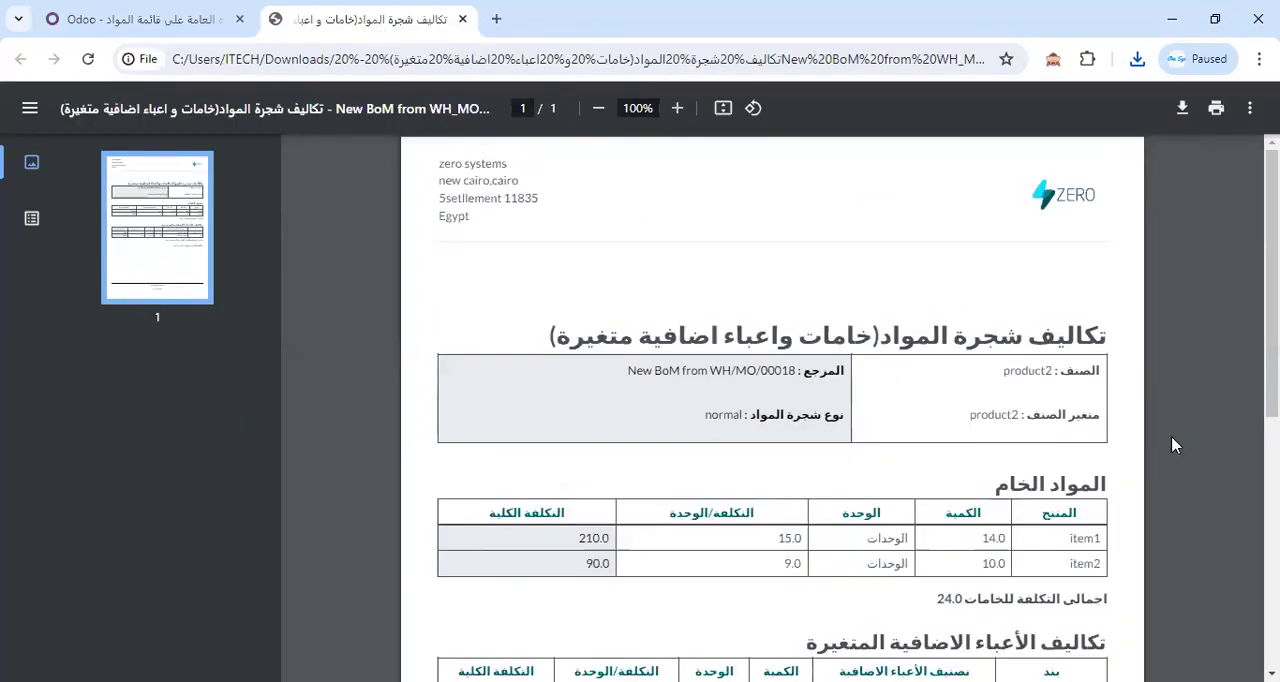
{"action": "scroll", "coordinate": [1080, 440], "scroll_direction": "down", "scroll_amount": 1}
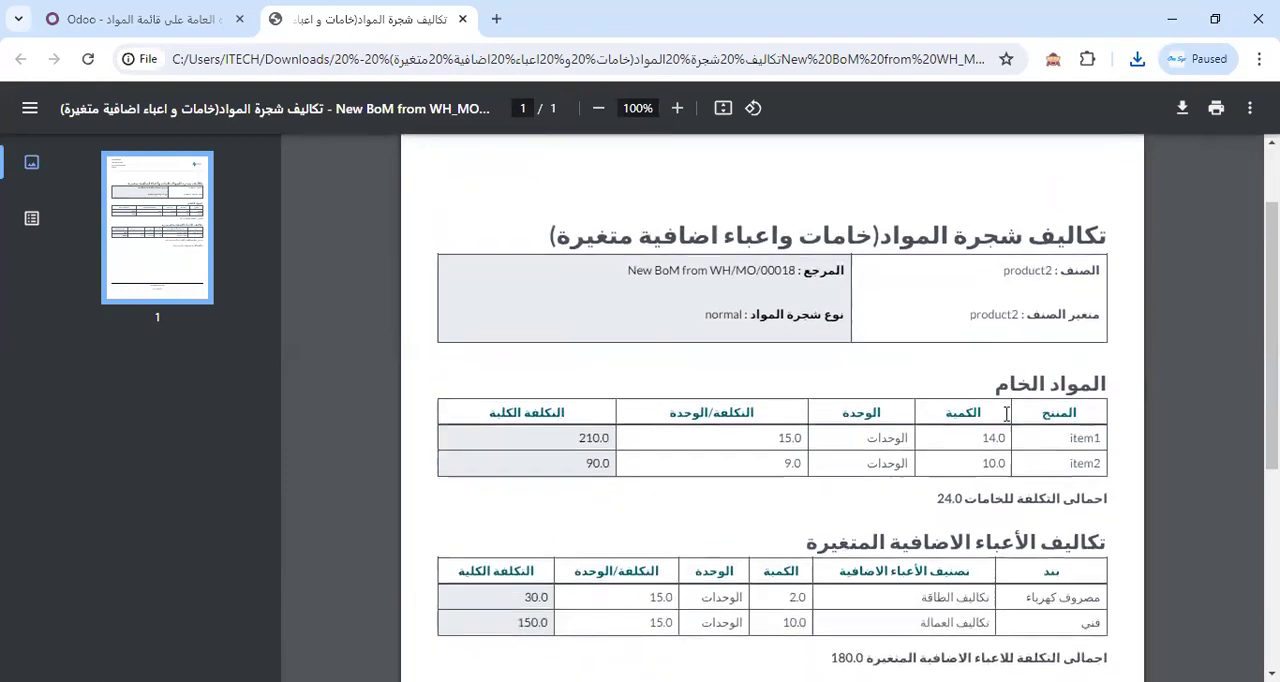
{"action": "scroll", "coordinate": [948, 565], "scroll_direction": "down", "scroll_amount": 4}
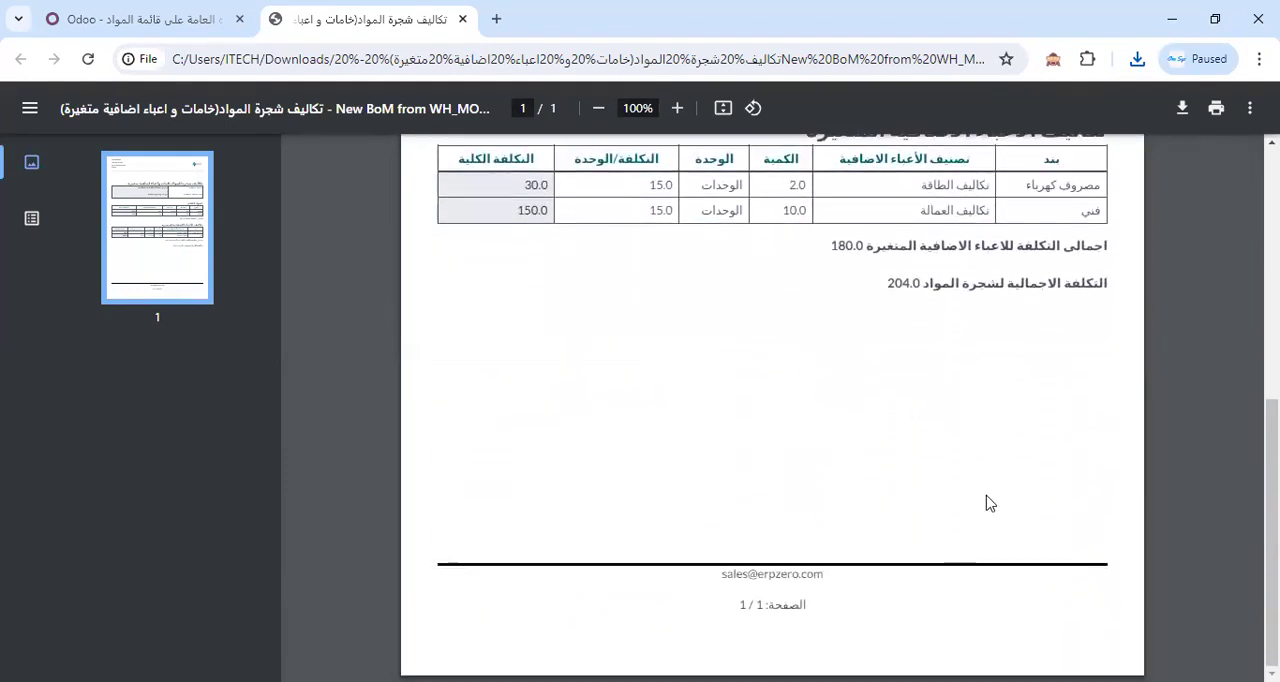